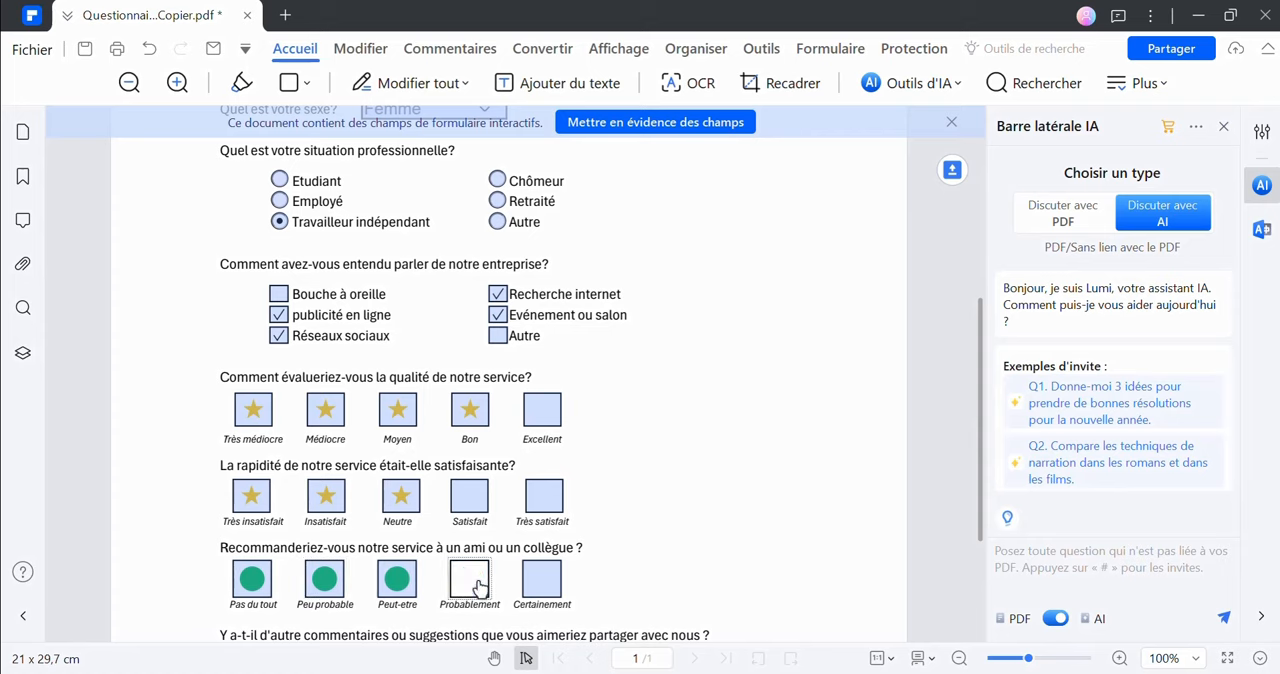
Mark the "Probablement" and "Certainement" boxes for the question about recommending the service to a friend or colleague
left_click(470, 580)
scroll(470, 580, "down", 3)
left_click(542, 371)
Enter "Commentaires et Suggestions" on three lines in the questionnaire's comments field and review the completed form
left_click(283, 453)
type("C")
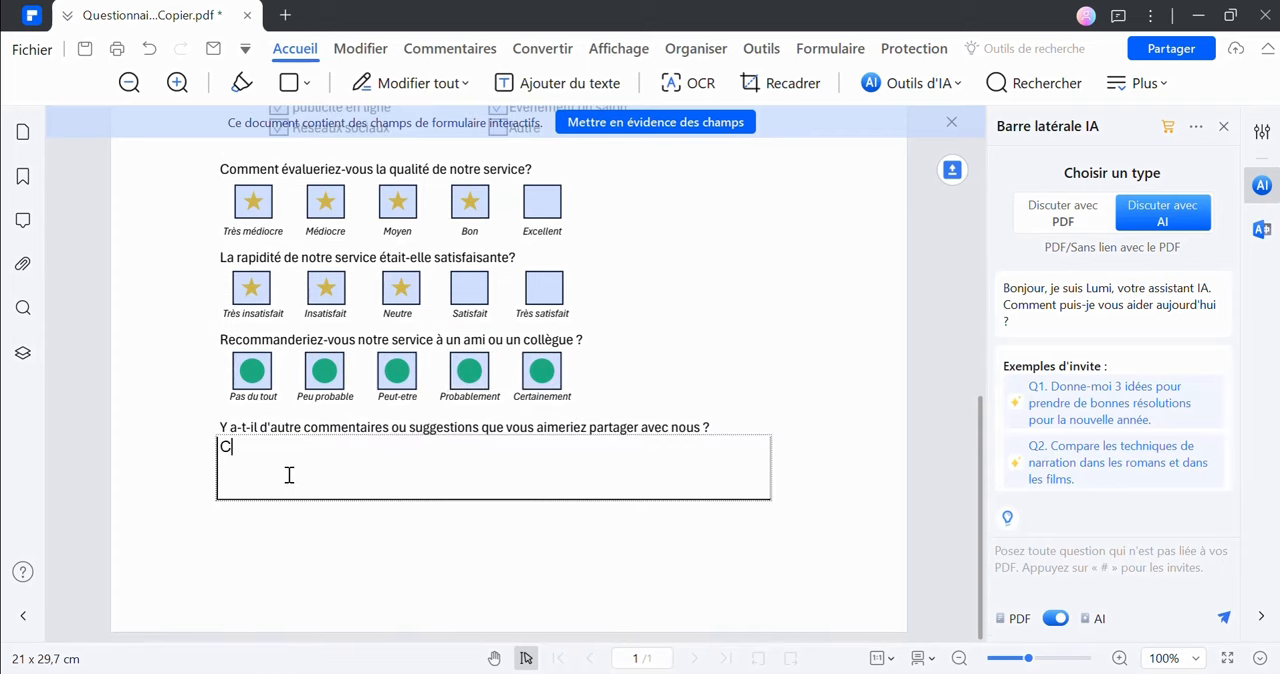
type("ommentaire")
type("Suggestio")
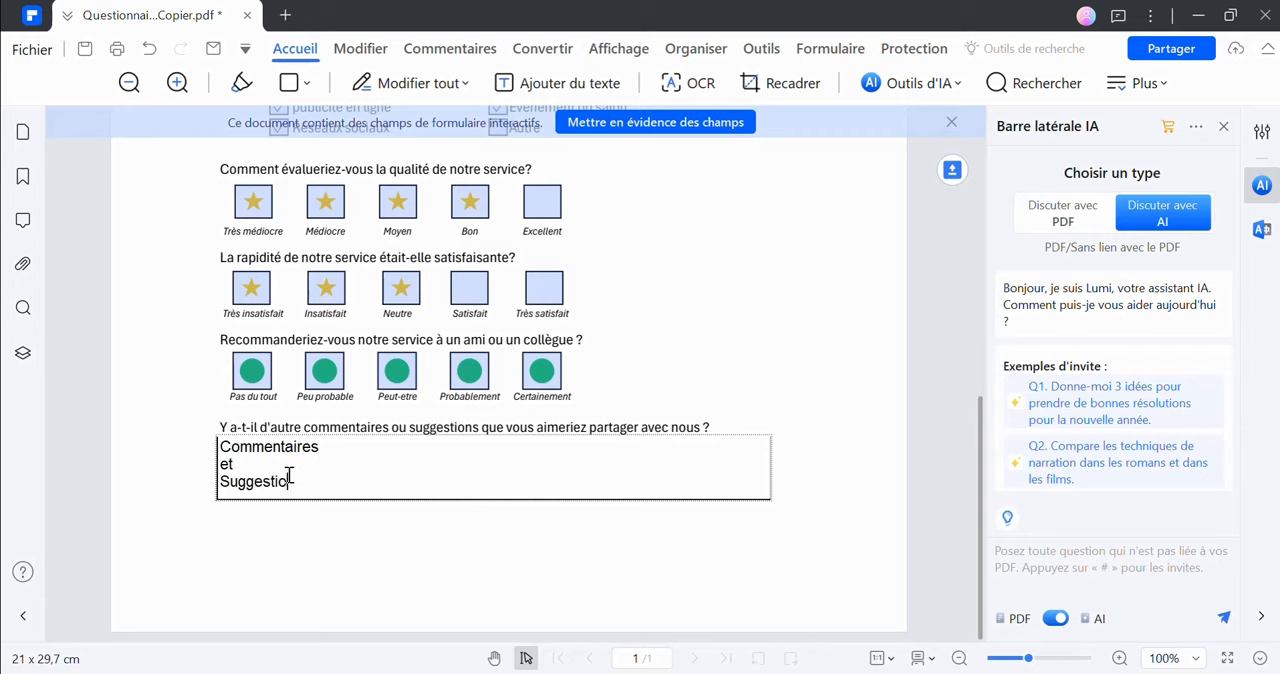
type("ns")
key("Return")
scroll(567, 413, "up", 6)
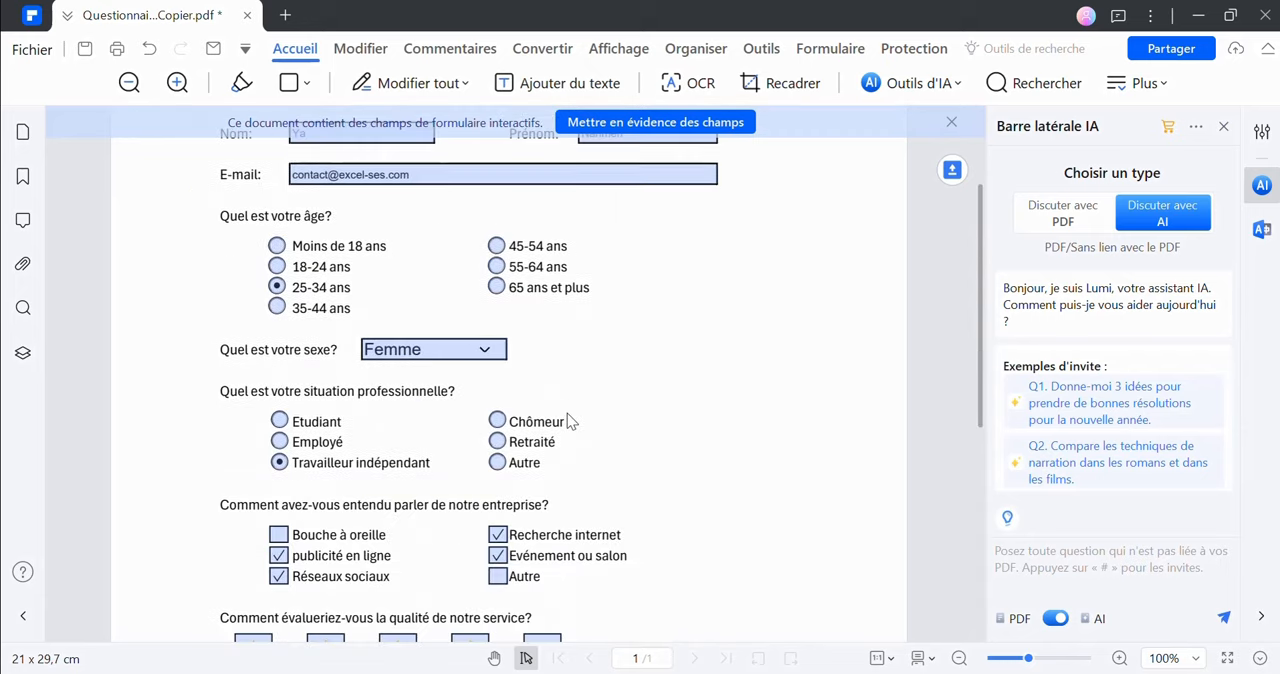
scroll(567, 413, "down", 5)
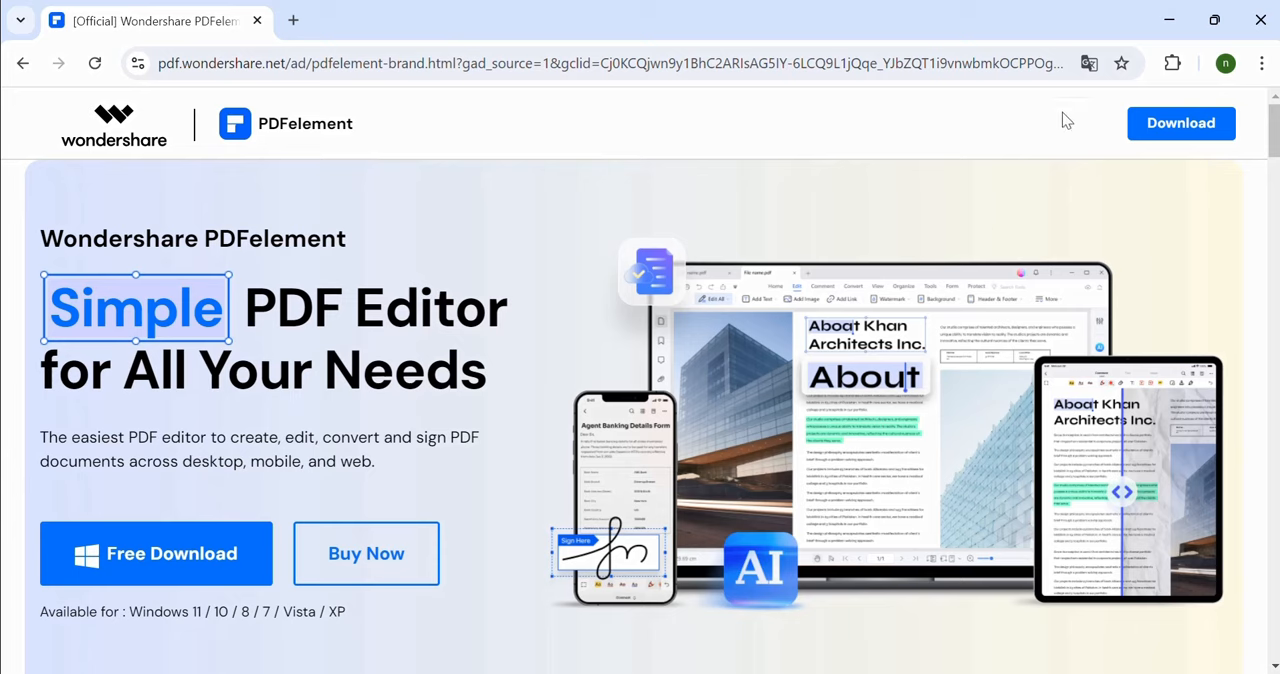
Switch to the PDFelement web page in the browser and translate it into French
left_click(1089, 63)
left_click(977, 116)
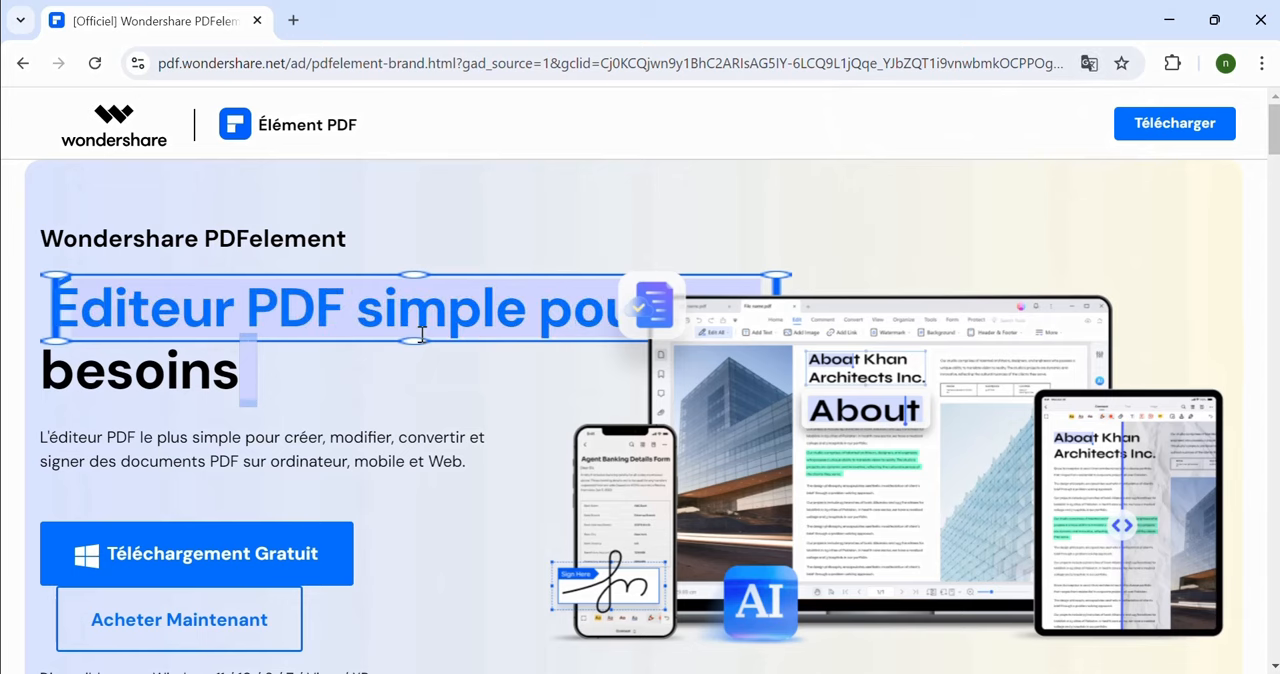
scroll(425, 330, "down", 1)
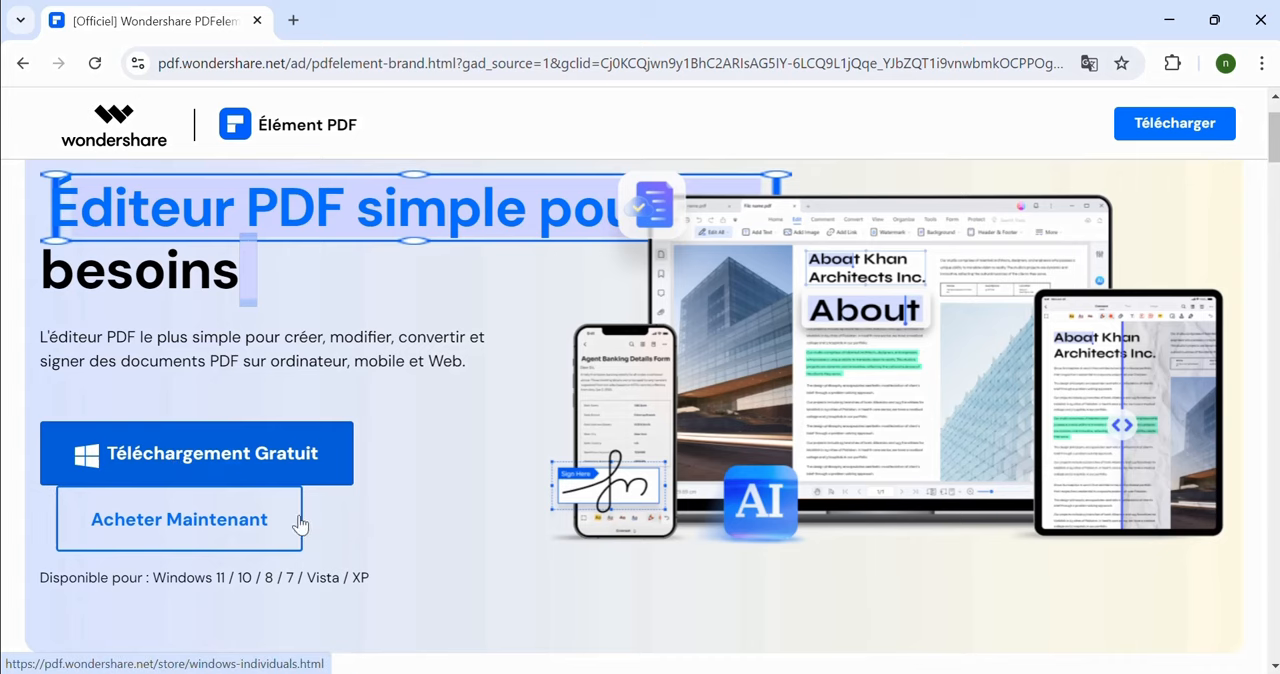
scroll(300, 524, "down", 3)
scroll(288, 457, "down", 2)
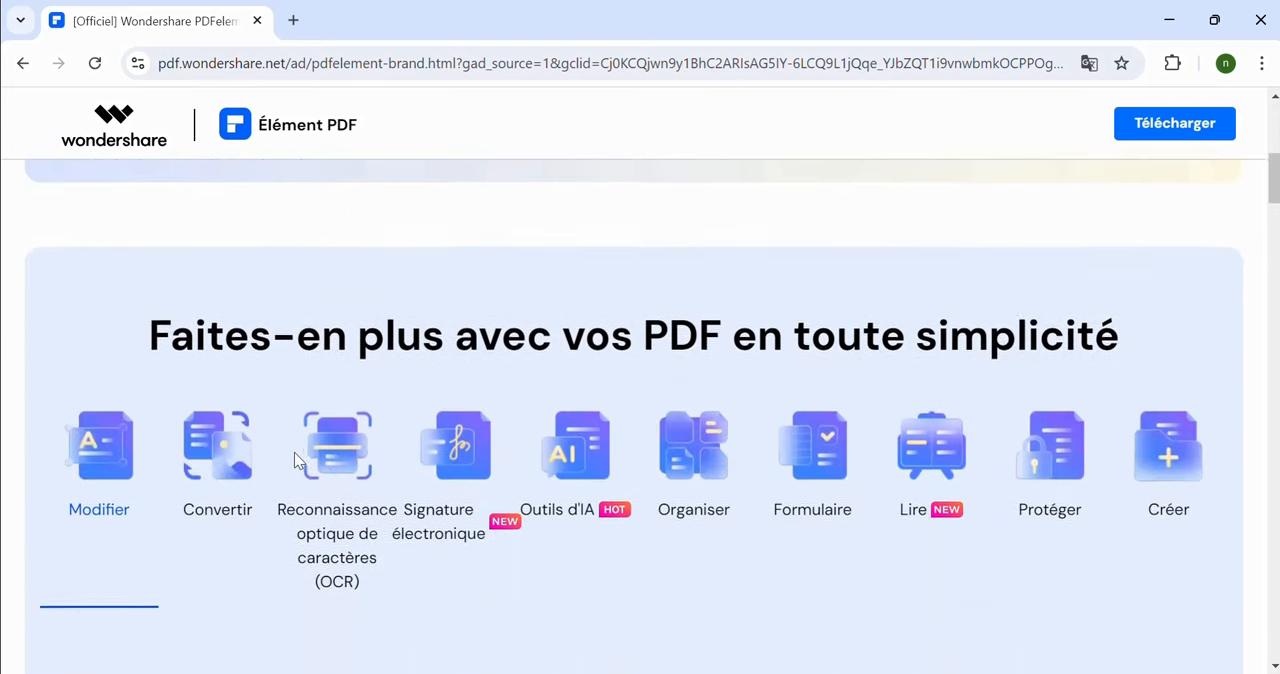
scroll(294, 455, "down", 2)
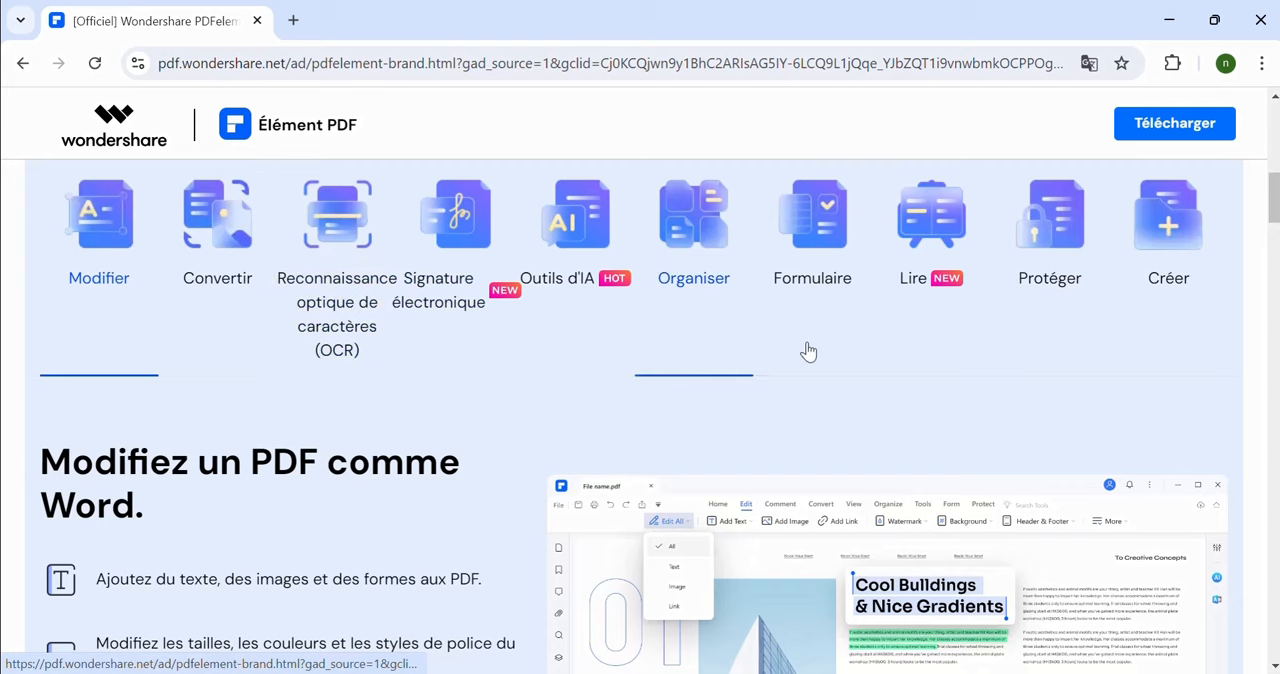
Read the web page's descriptions of the PDF conversion and form features
left_click_drag(1275, 221, 1274, 245)
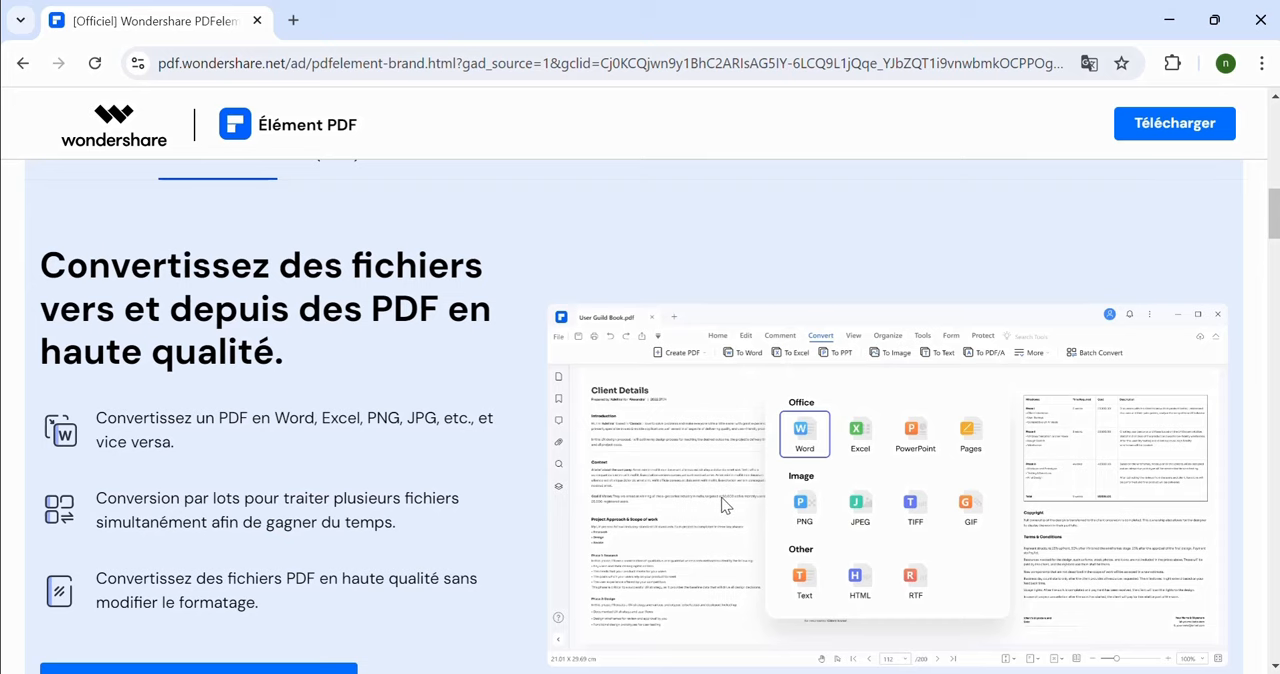
scroll(722, 500, "up", 1)
scroll(722, 500, "up", 1)
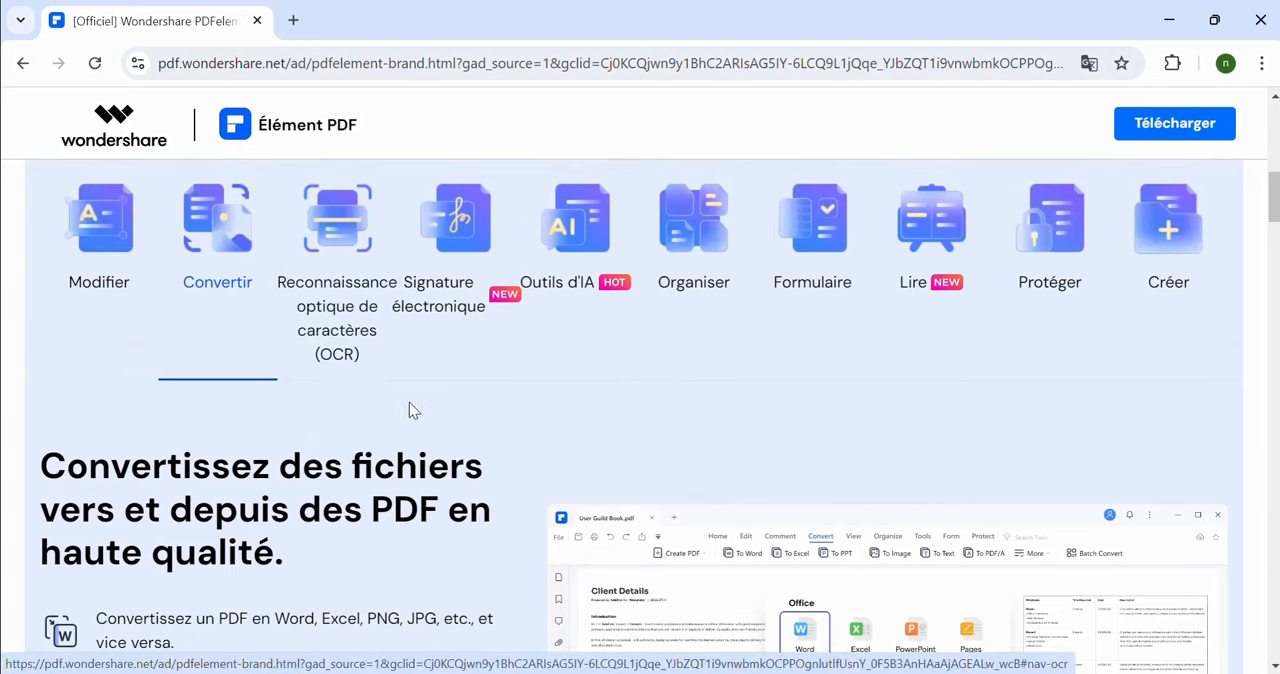
left_click(822, 282)
scroll(810, 376, "down", 2)
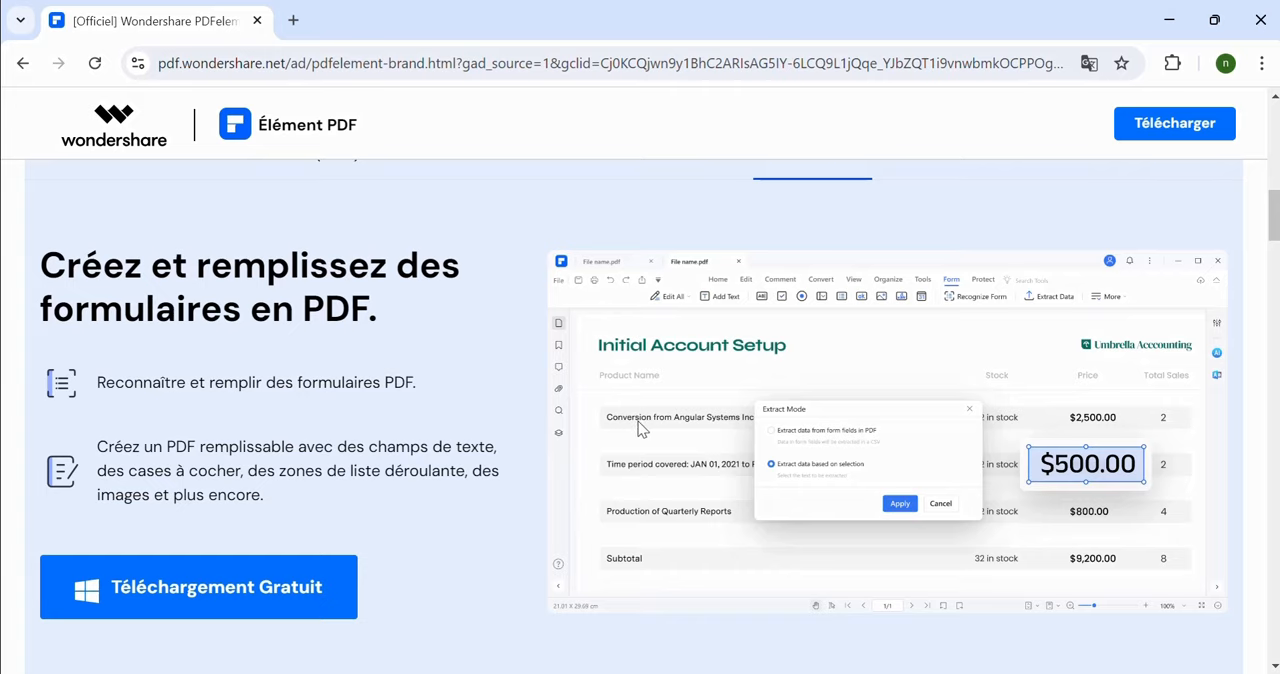
Examine the web page's sections on electronic signatures and OCR text recognition
scroll(641, 428, "up", 4)
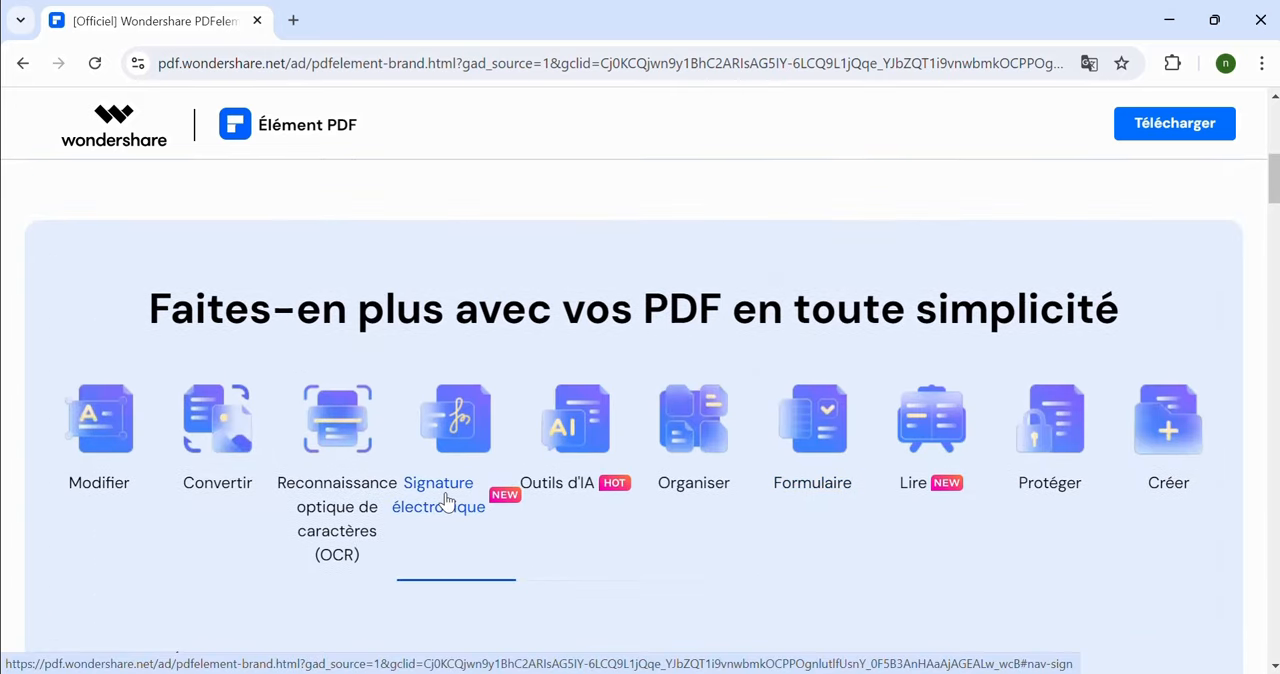
left_click(446, 500)
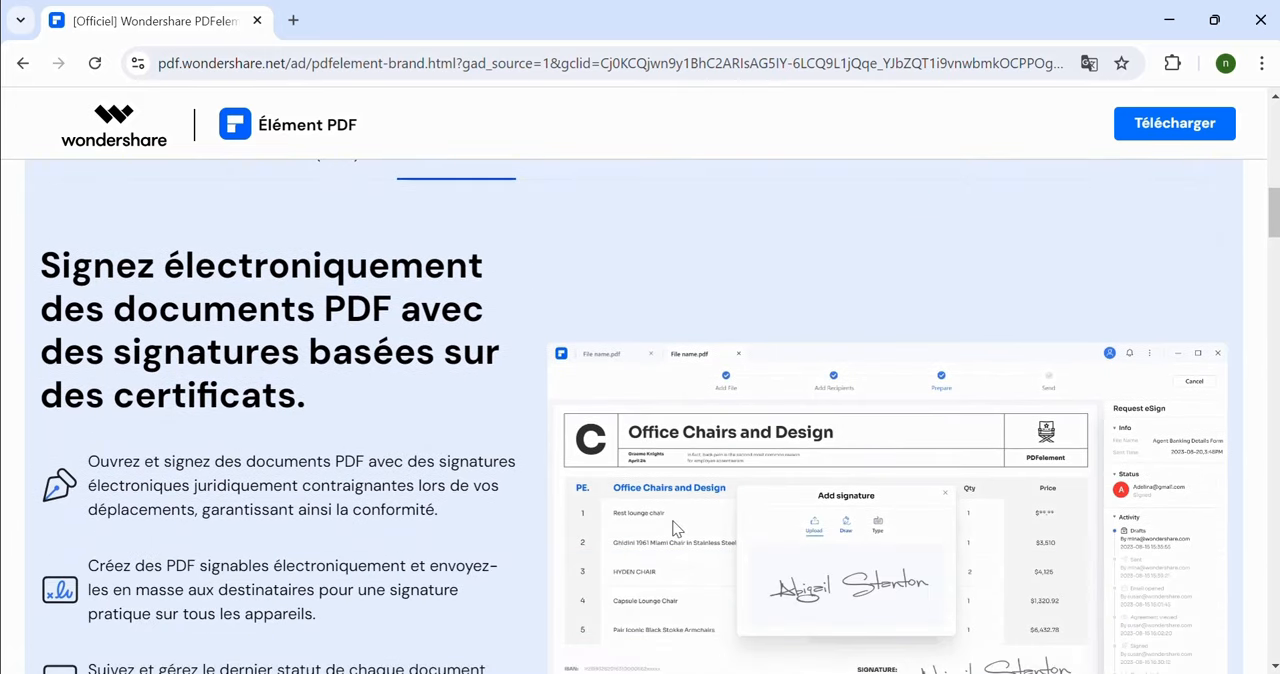
scroll(692, 517, "down", 1)
scroll(687, 515, "up", 1)
scroll(750, 558, "down", 2)
scroll(371, 346, "up", 4)
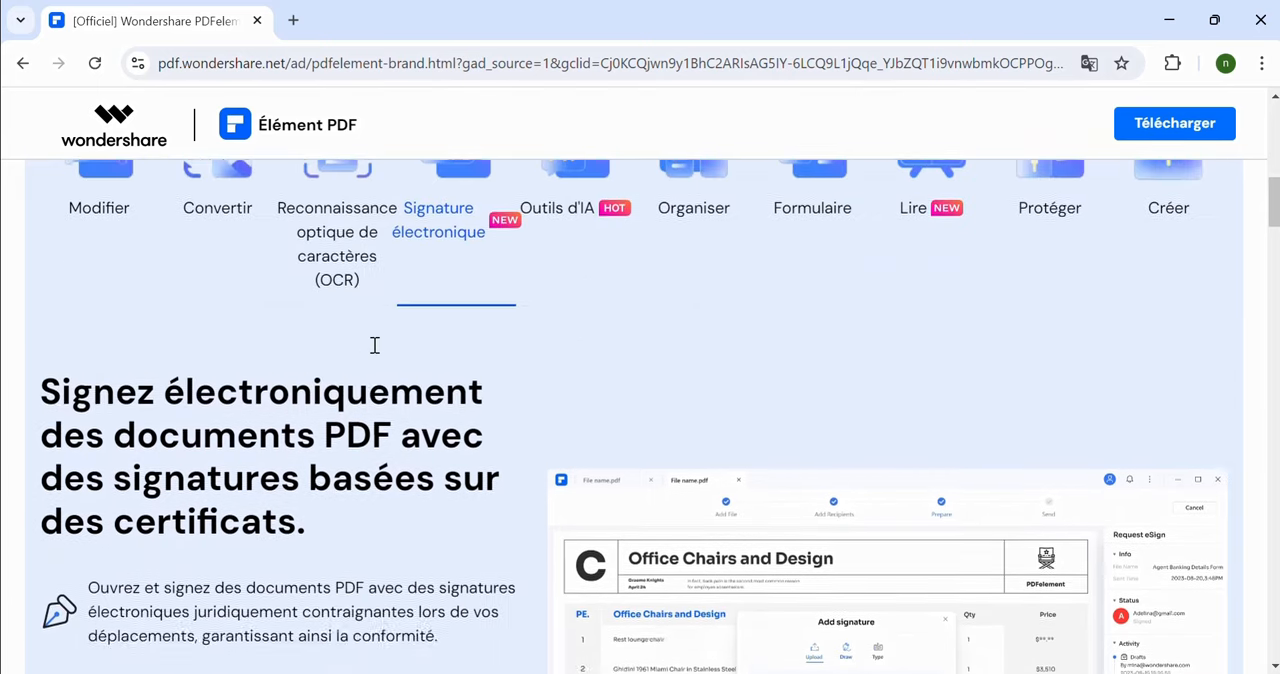
left_click(305, 312)
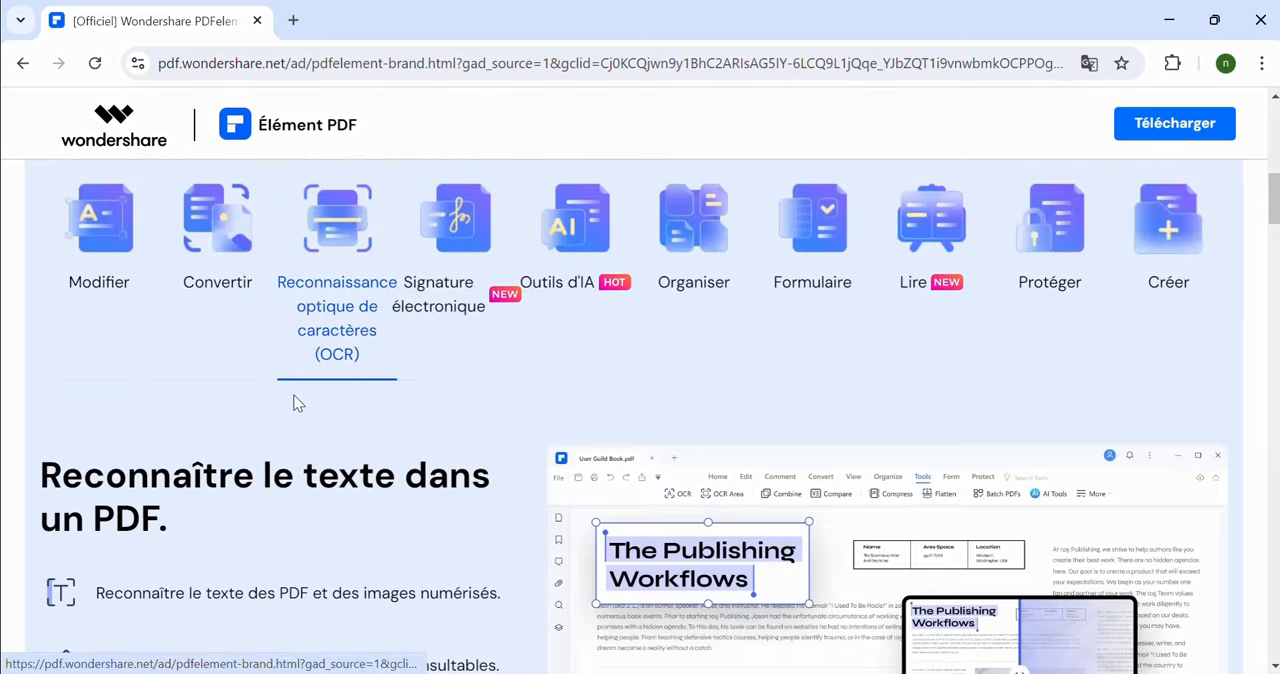
scroll(478, 473, "down", 2)
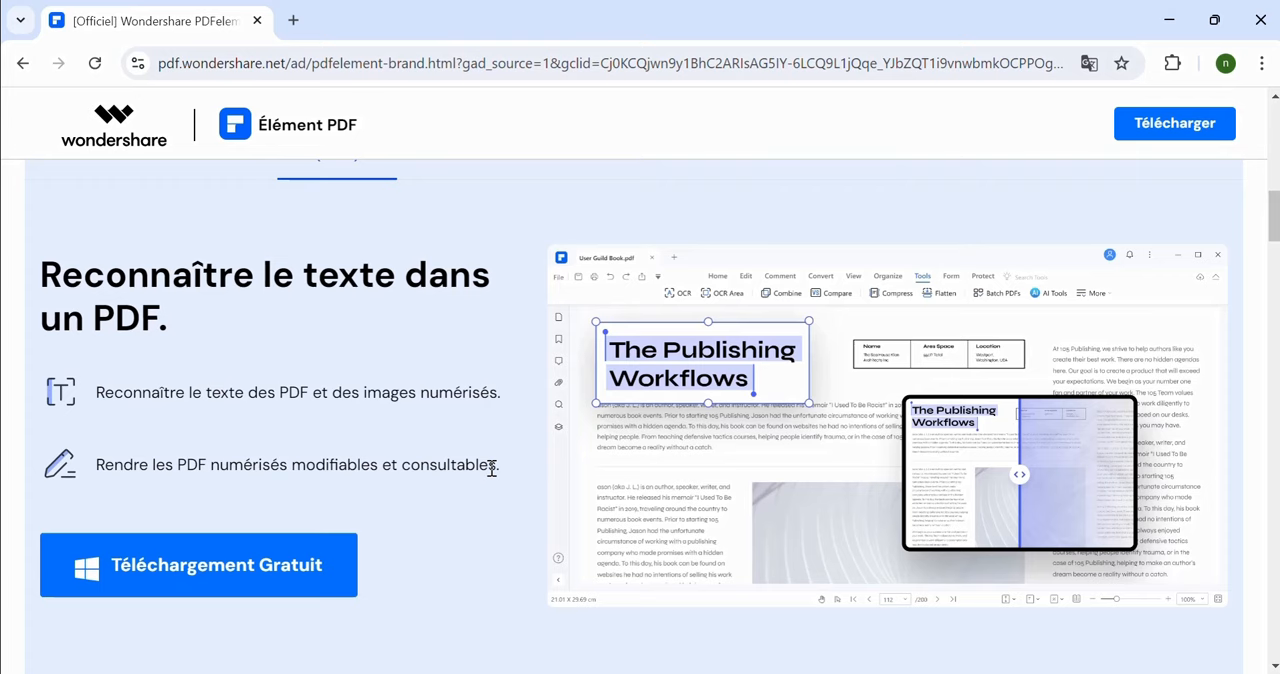
scroll(491, 468, "up", 3)
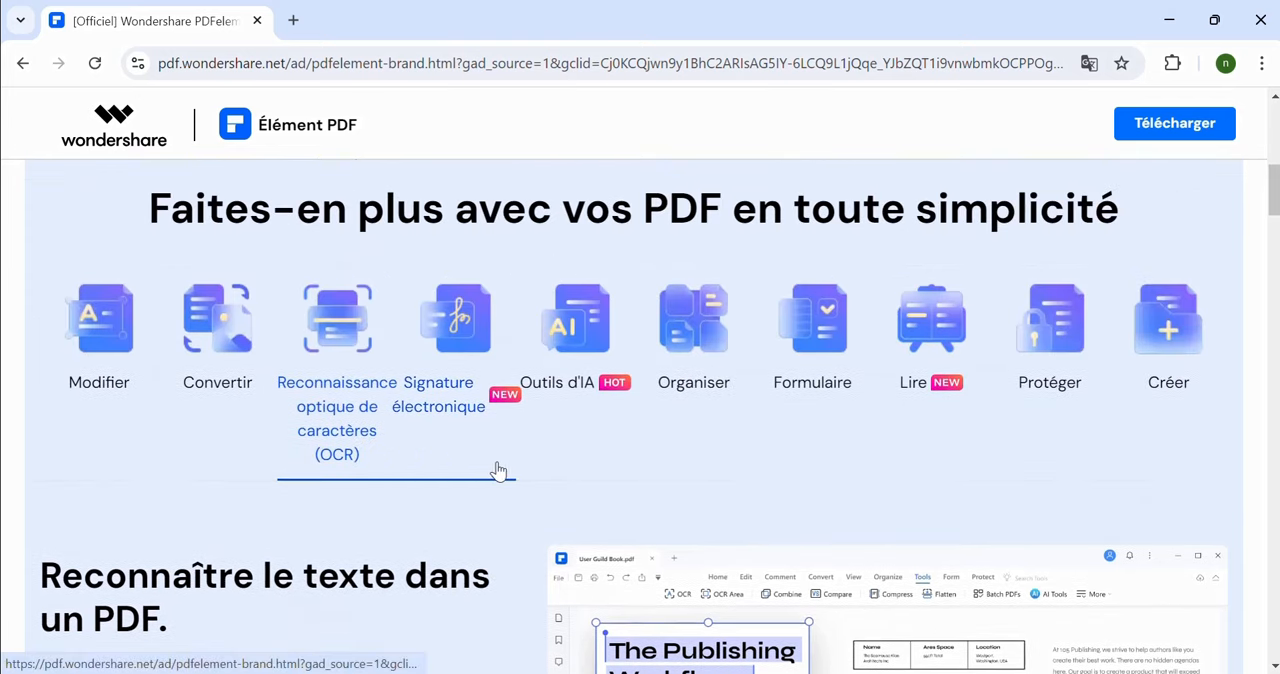
Examine the web page's sections on PDF protection and AI tools
left_click(1067, 280)
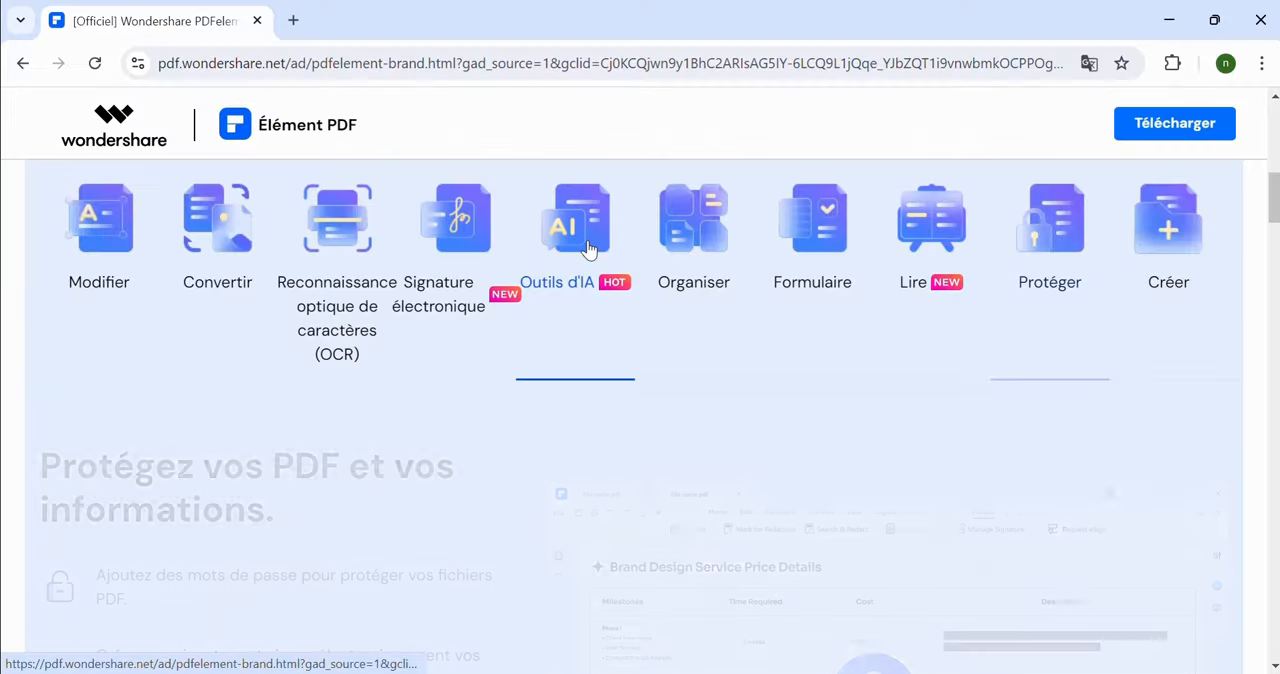
scroll(161, 294, "down", 2)
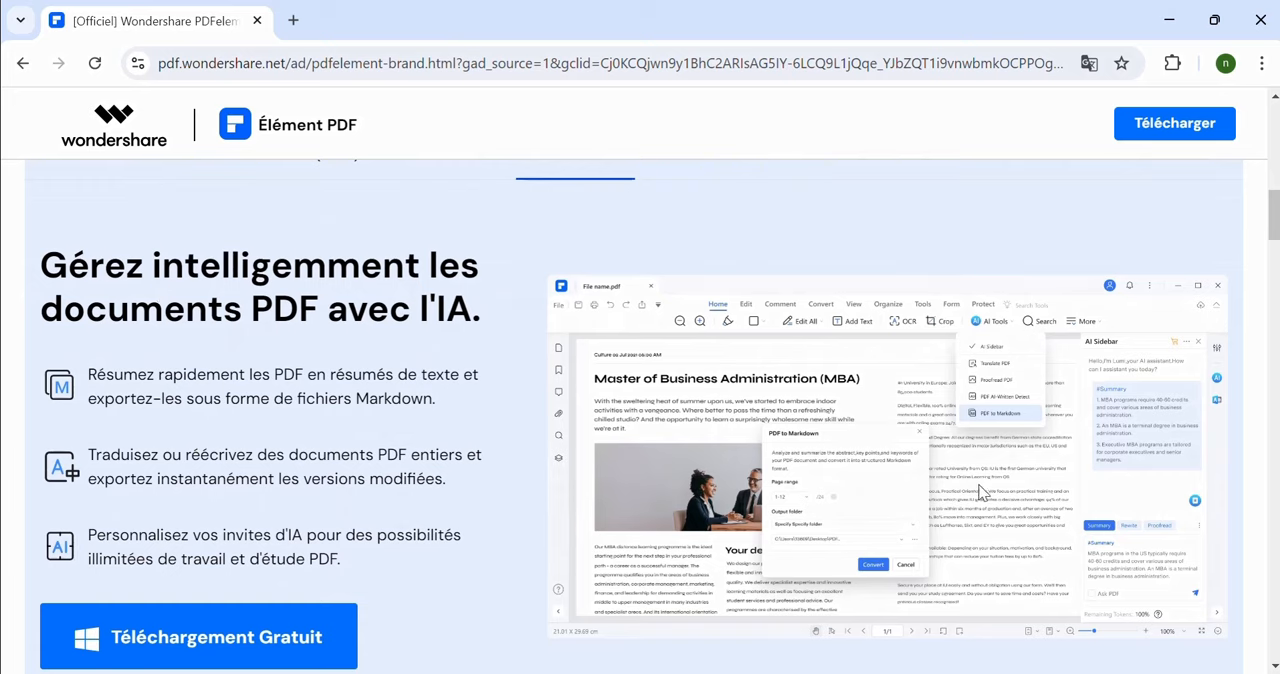
scroll(368, 503, "up", 2)
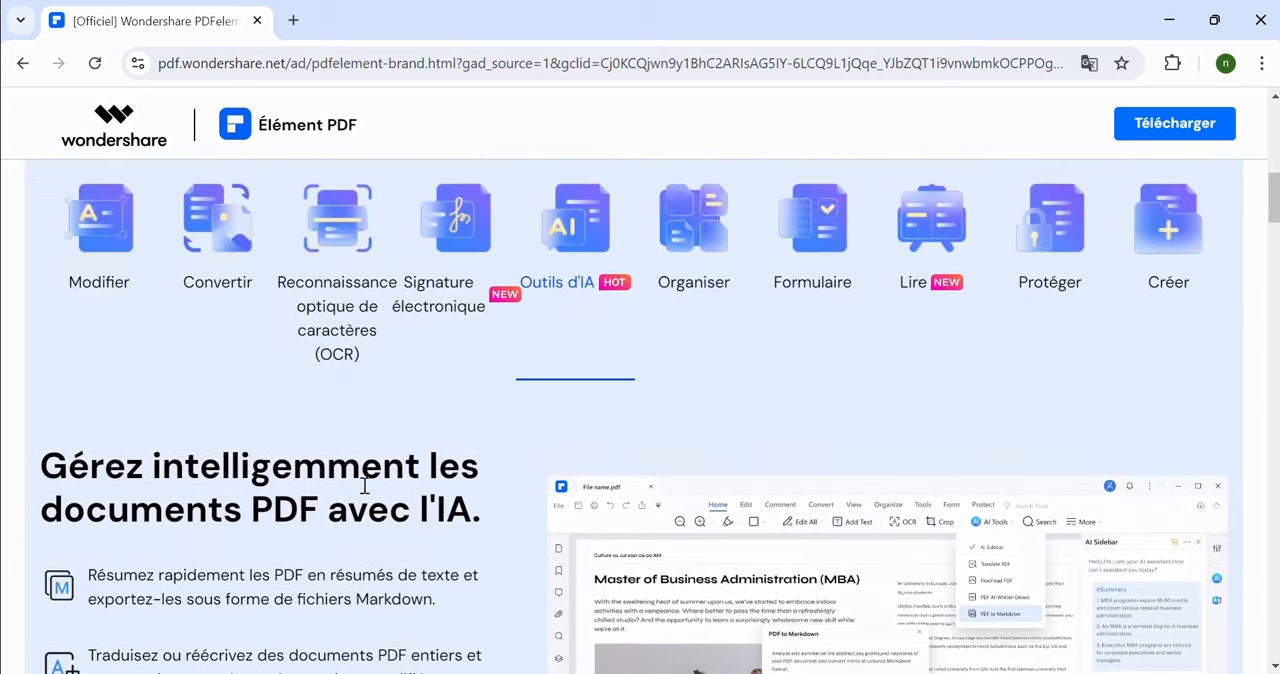
scroll(595, 495, "down", 1)
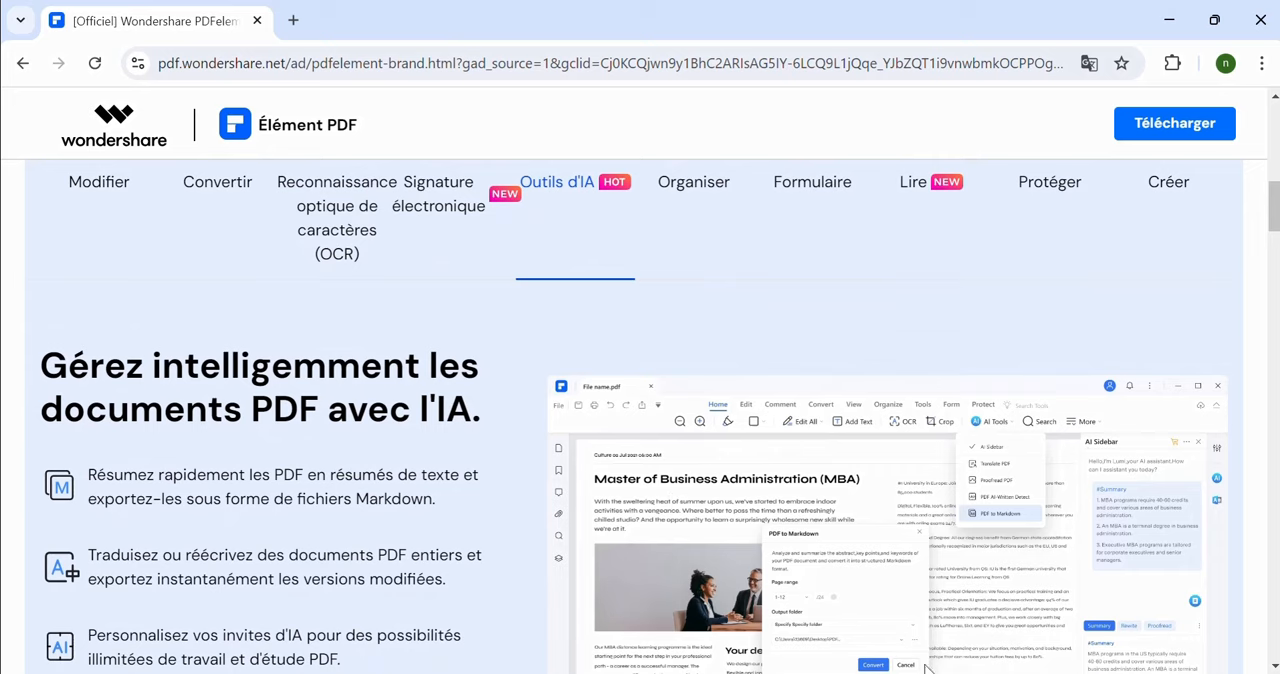
scroll(885, 543, "down", 1)
scroll(886, 530, "up", 2)
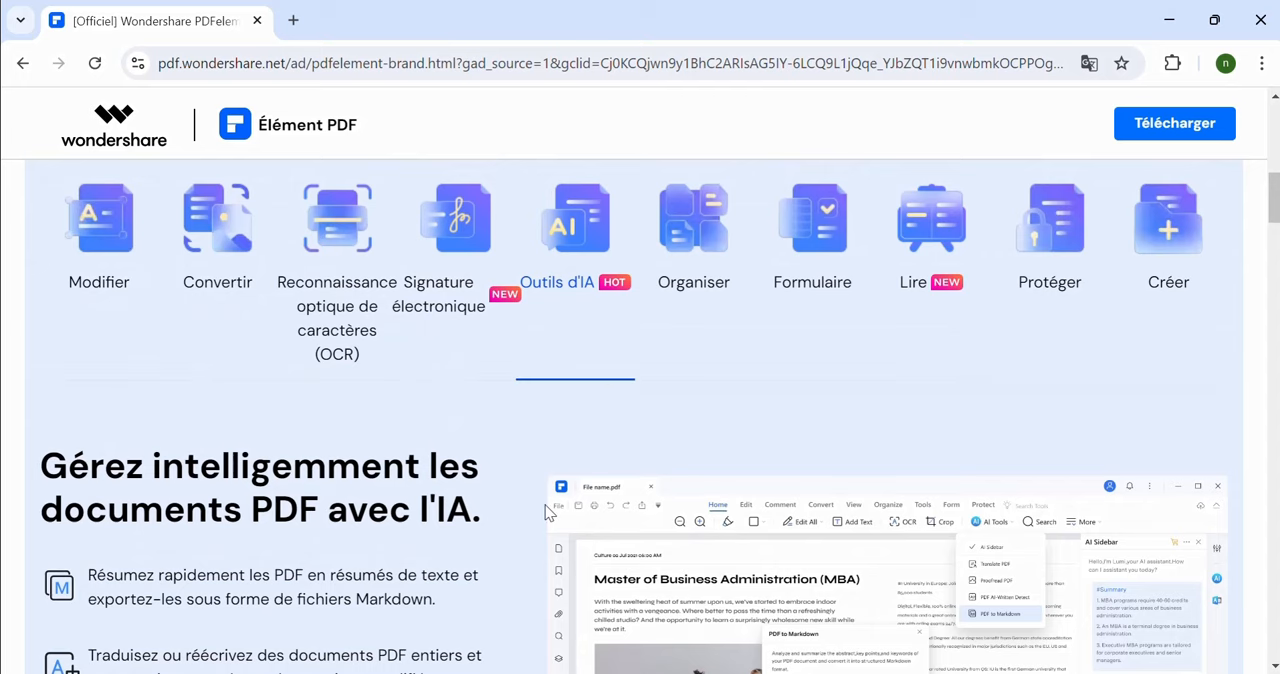
scroll(500, 495, "up", 8)
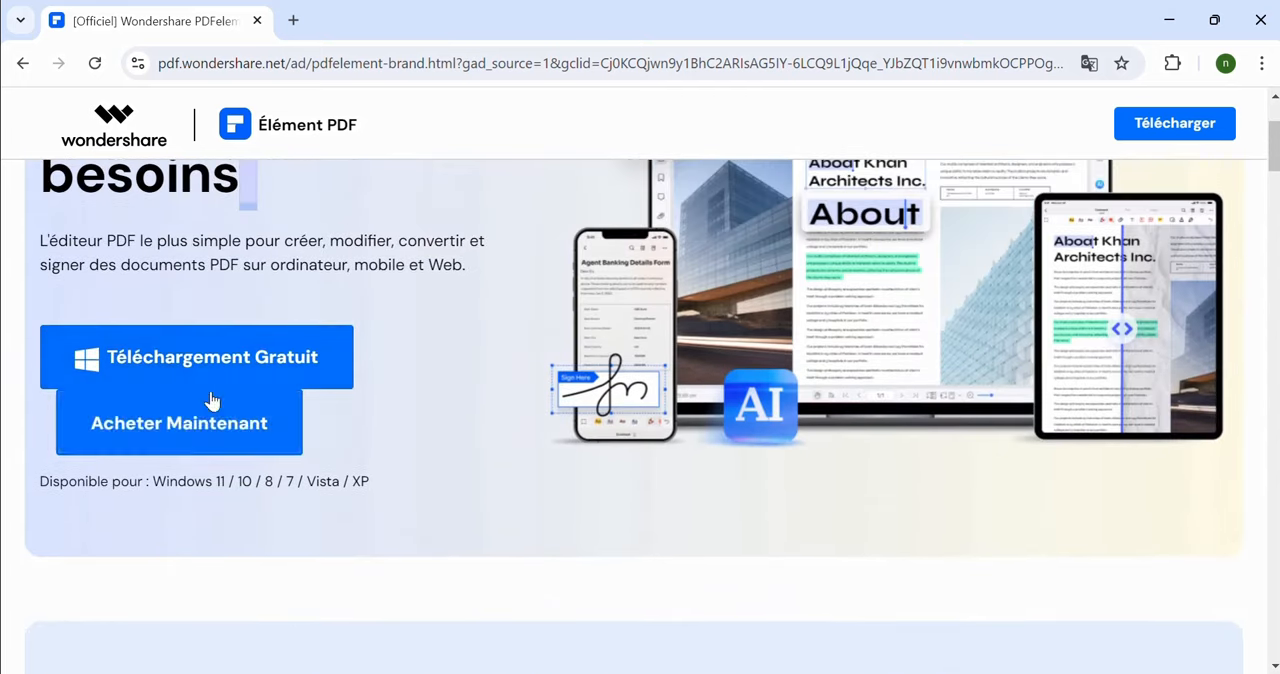
scroll(400, 391, "up", 1)
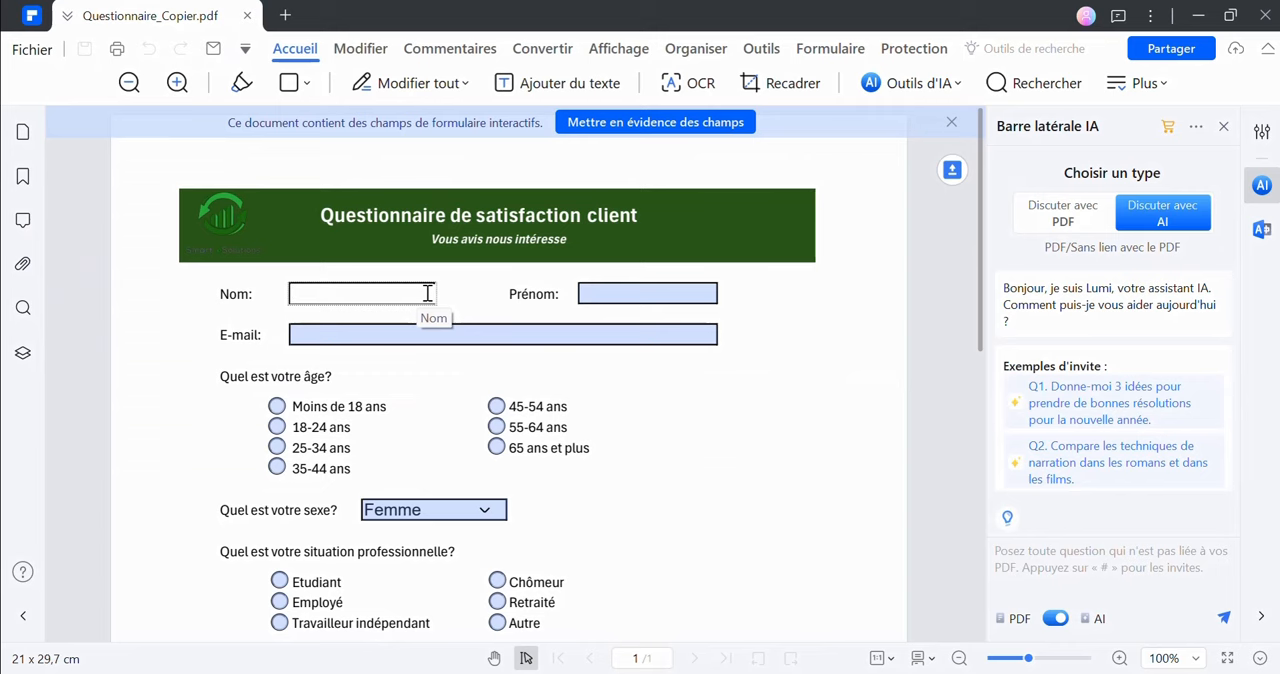
Switch to the PDFelement questionnaire and fill in the customer's last name, first name and e-mail address
left_click(606, 295)
type("Na")
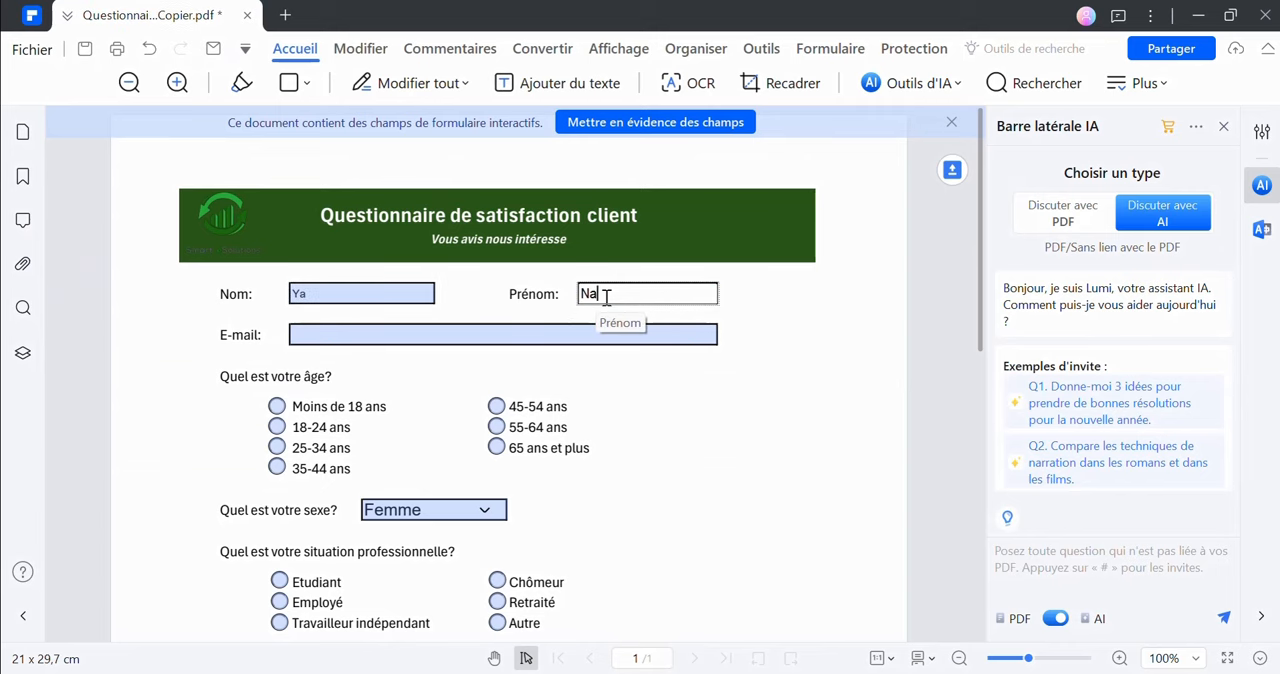
type("rimen")
left_click(535, 330)
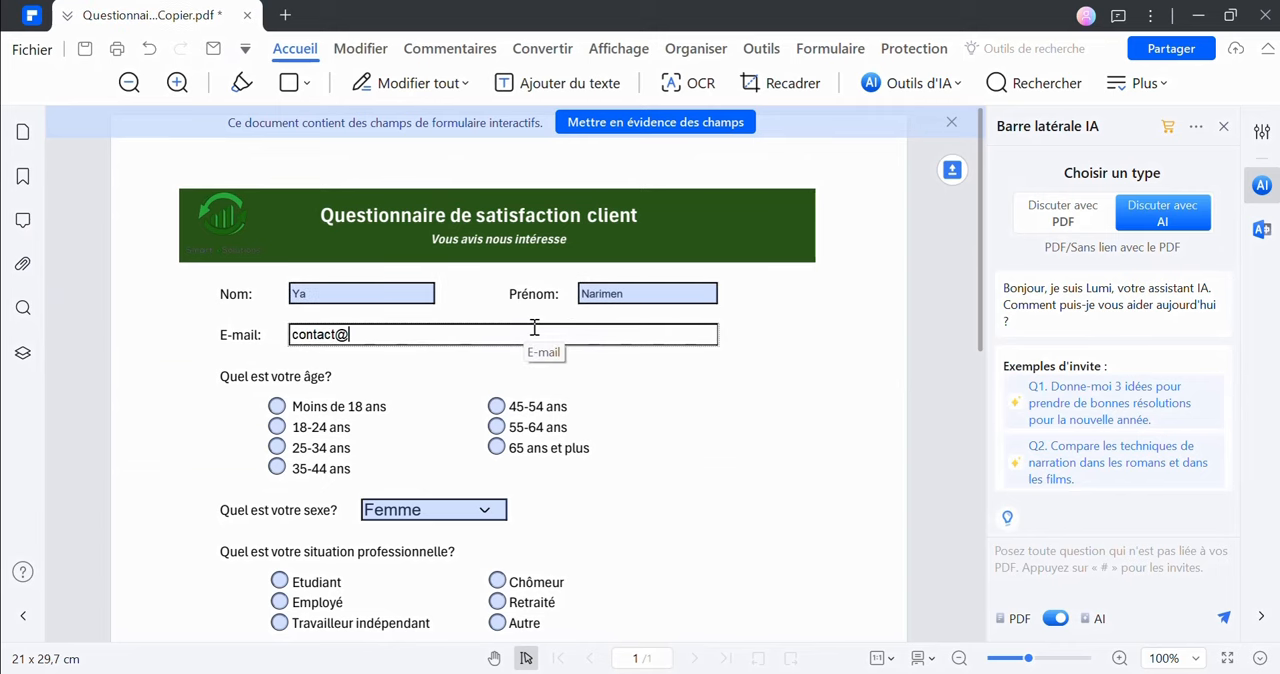
Answer the profile questions with age "25-34 ans", sex "Femme" and professional situation "Travailleur indépendant"
left_click(278, 447)
left_click(485, 512)
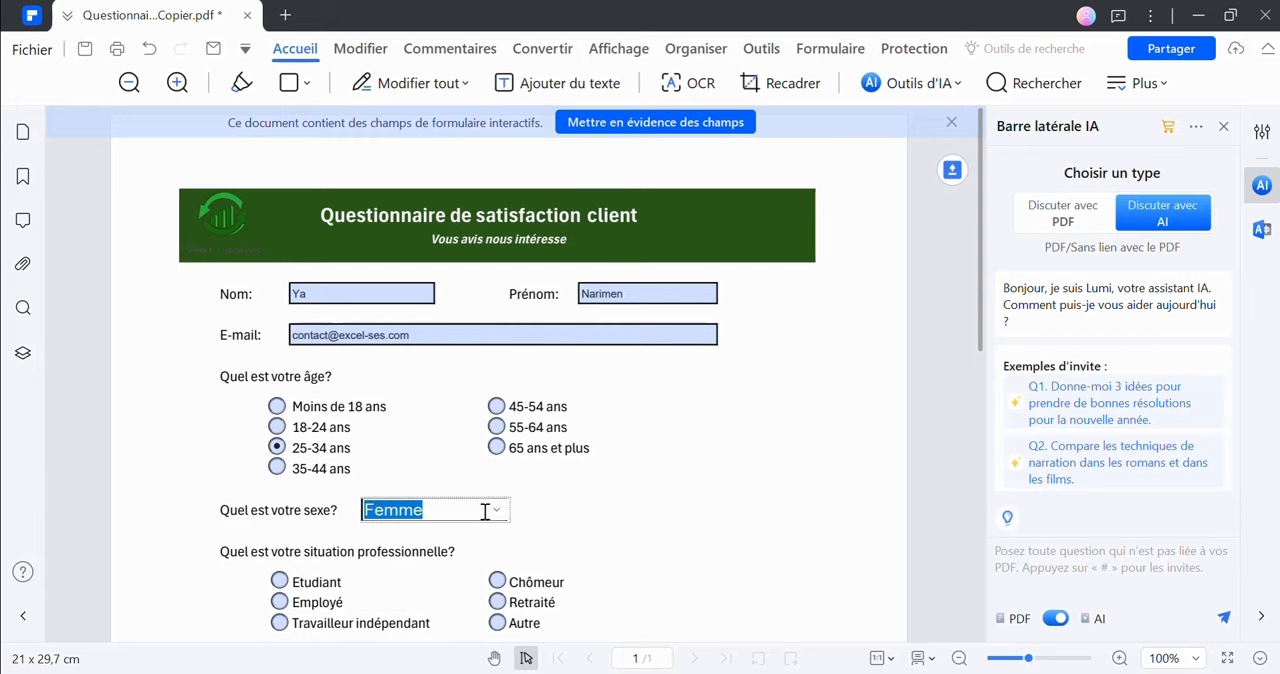
left_click(394, 534)
scroll(450, 480, "down", 2)
left_click(279, 462)
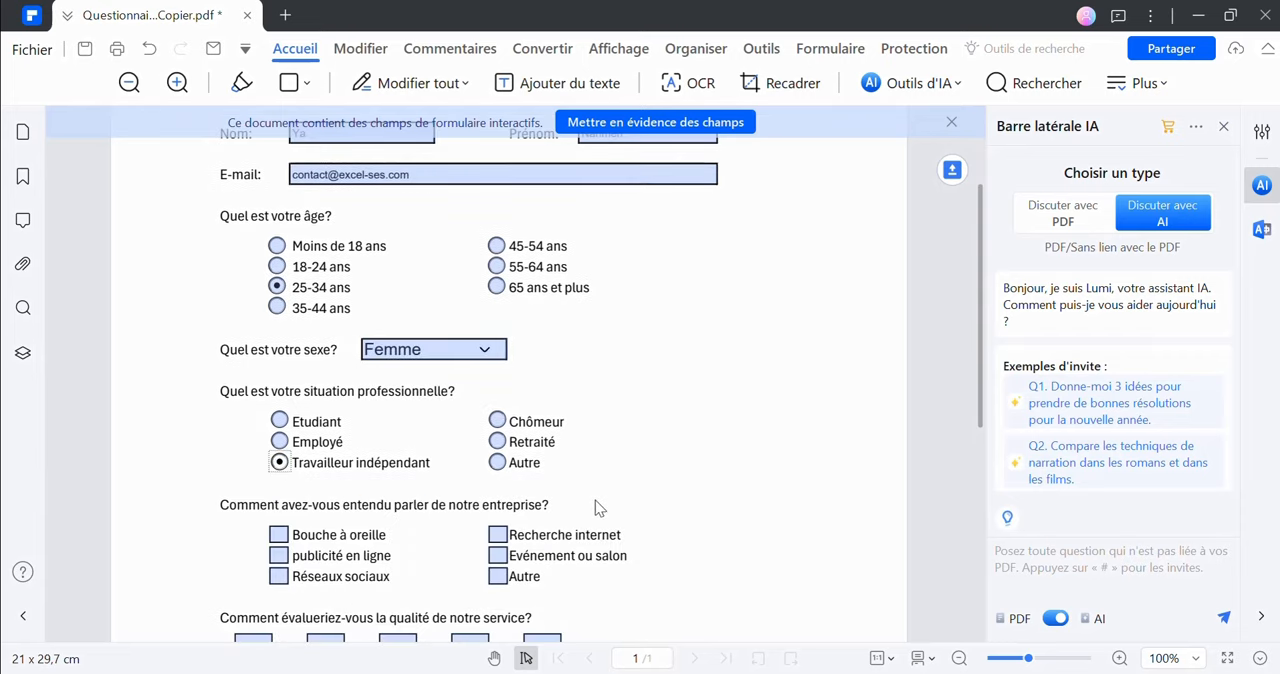
Check "Réseaux sociaux", "Recherche internet", "Evénement ou salon" and "publicité en ligne" as the ways of hearing about the company
scroll(595, 508, "down", 1)
left_click(279, 496)
left_click(497, 454)
left_click(497, 475)
left_click(279, 475)
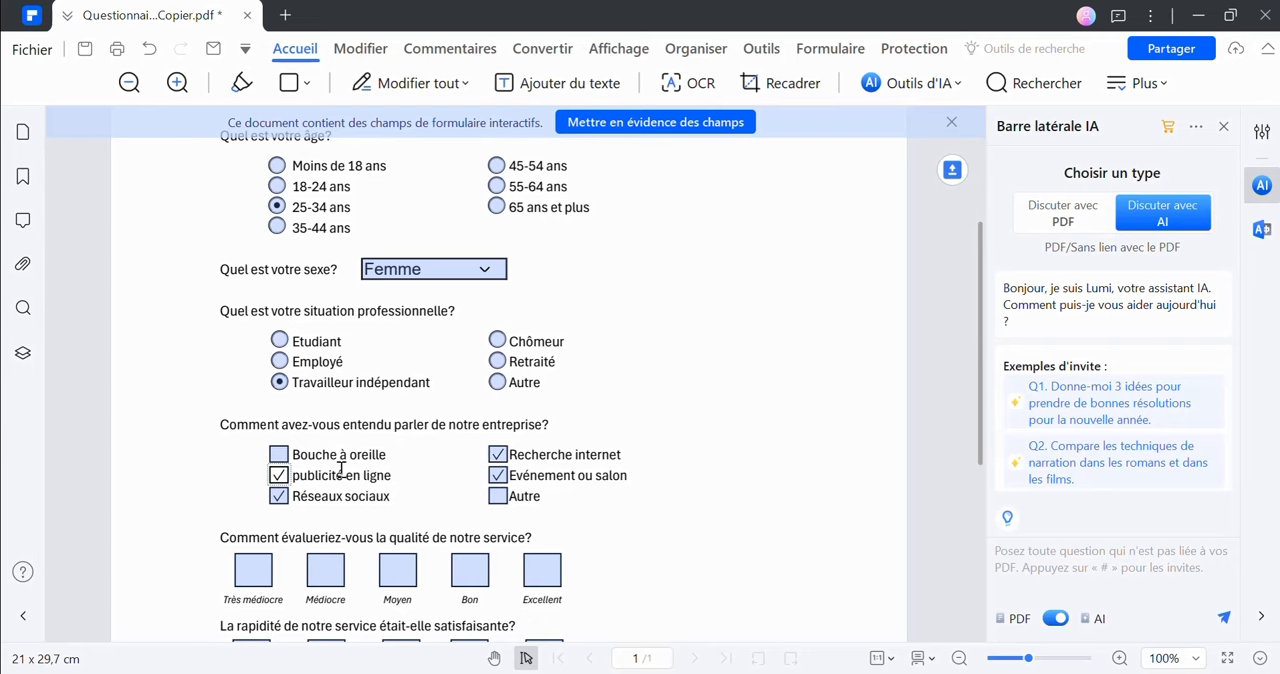
Rate the service quality with four stars, from "Très médiocre" through "Bon"
scroll(341, 468, "down", 1)
left_click(253, 489)
left_click(325, 489)
left_click(397, 489)
left_click(468, 492)
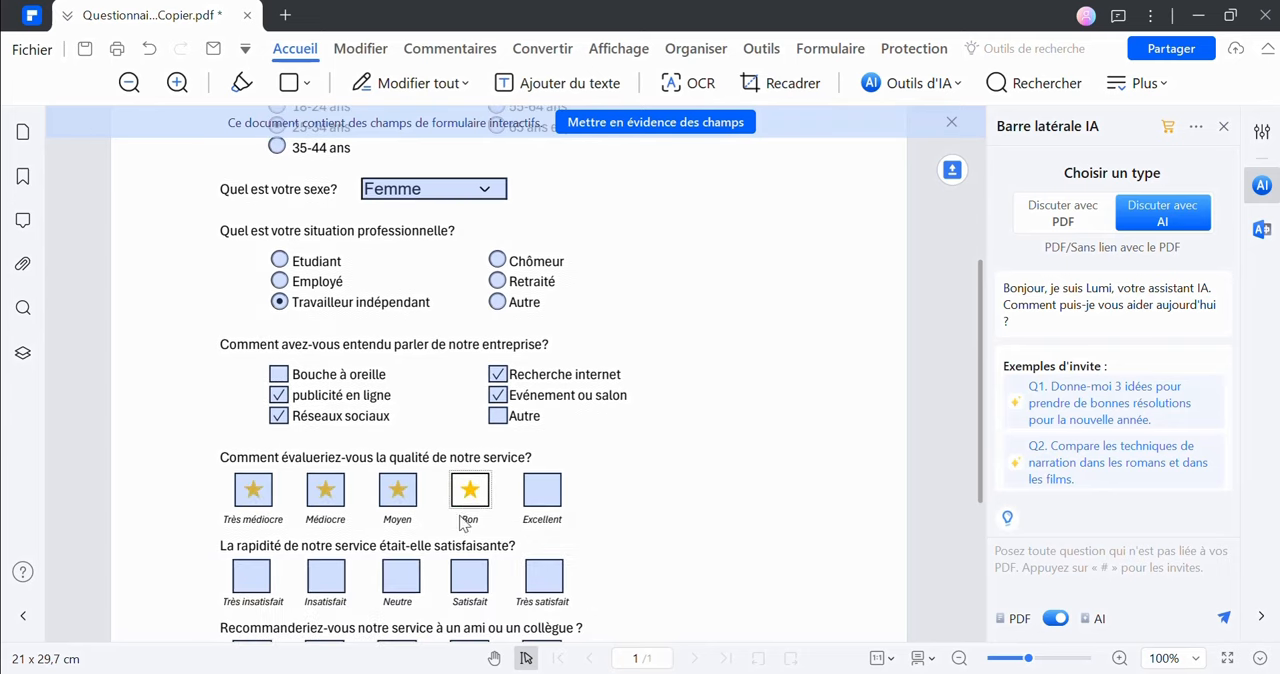
Rate the speed of service with three stars, from "Très insatisfait" through "Neutre"
left_click(251, 494)
left_click(326, 494)
left_click(401, 494)
Mark all five recommendation boxes from "Pas du tout" through "Certainement" and activate the comments field
left_click(253, 578)
left_click(325, 578)
left_click(397, 578)
left_click(469, 580)
scroll(560, 500, "down", 2)
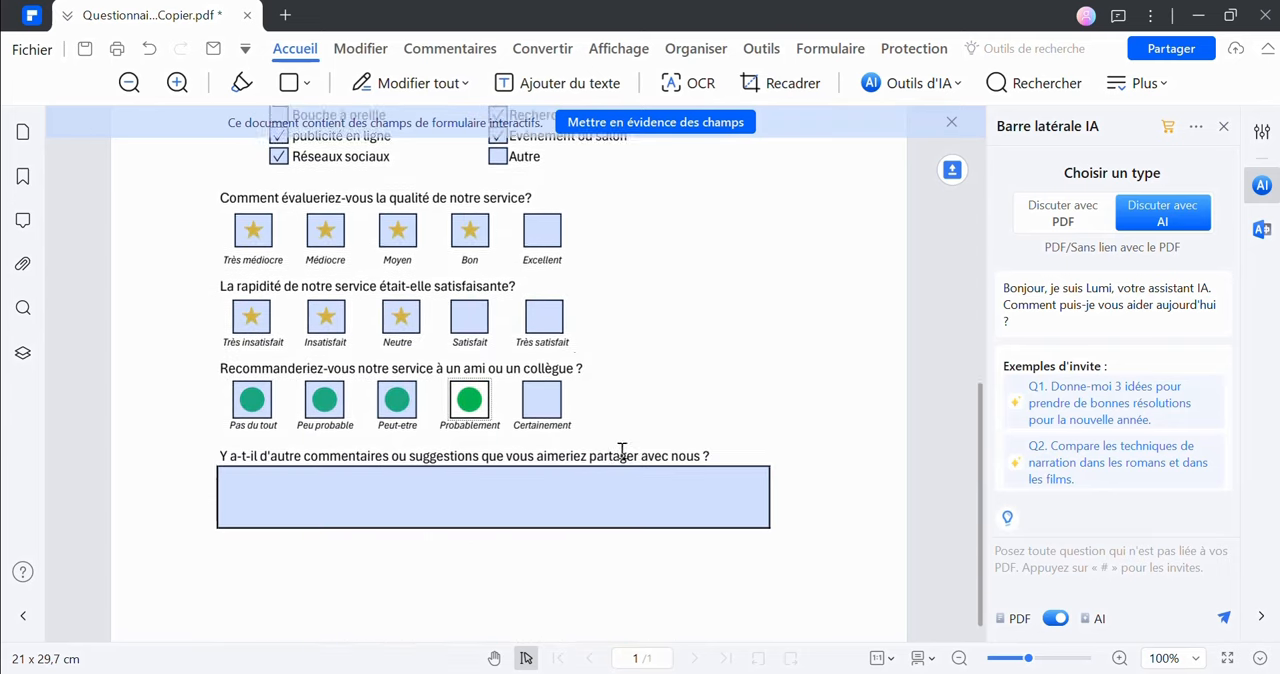
scroll(622, 451, "down", 1)
left_click(542, 372)
left_click(288, 474)
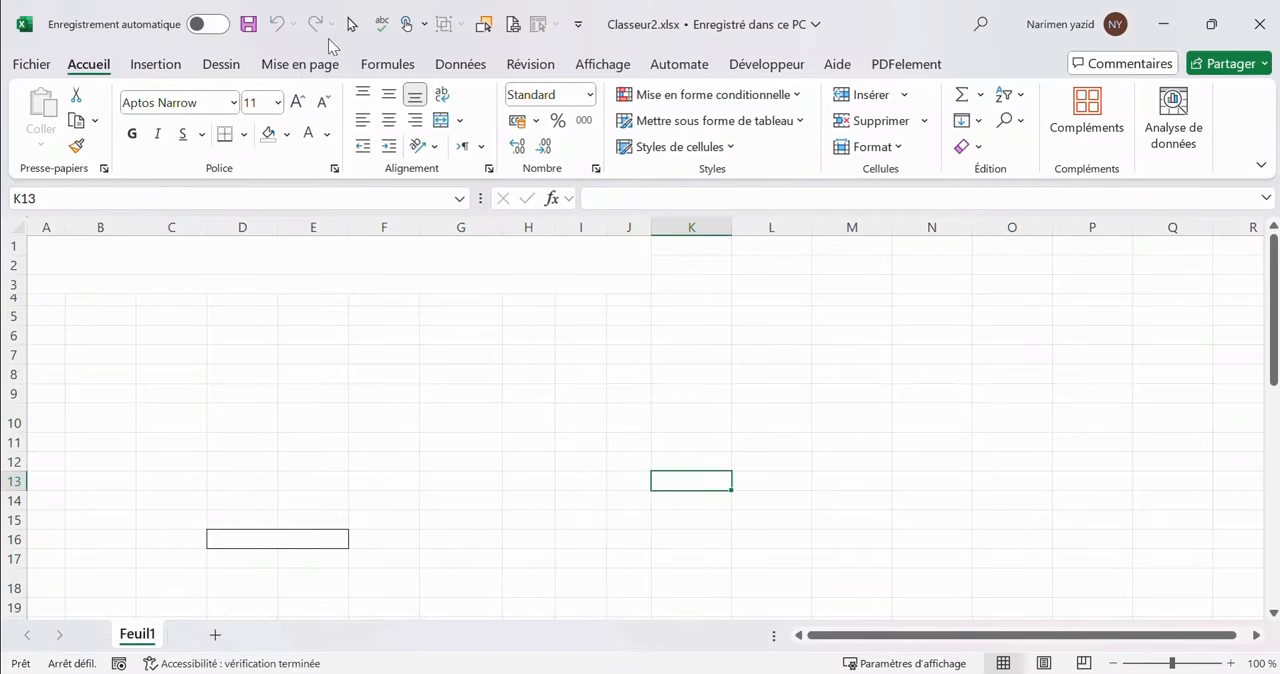
Switch to the Excel workbook Classeur2.xlsx and set the sheet's paper size to A4 210 x 297 mm
left_click(333, 68)
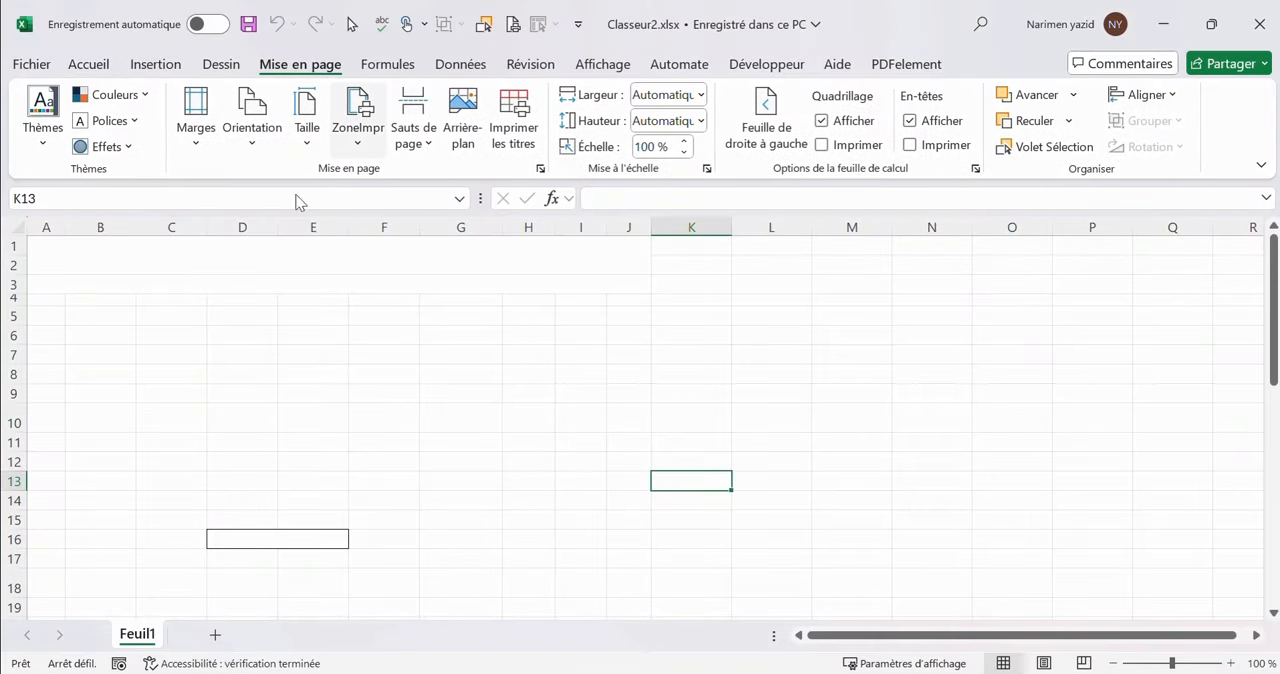
left_click(316, 144)
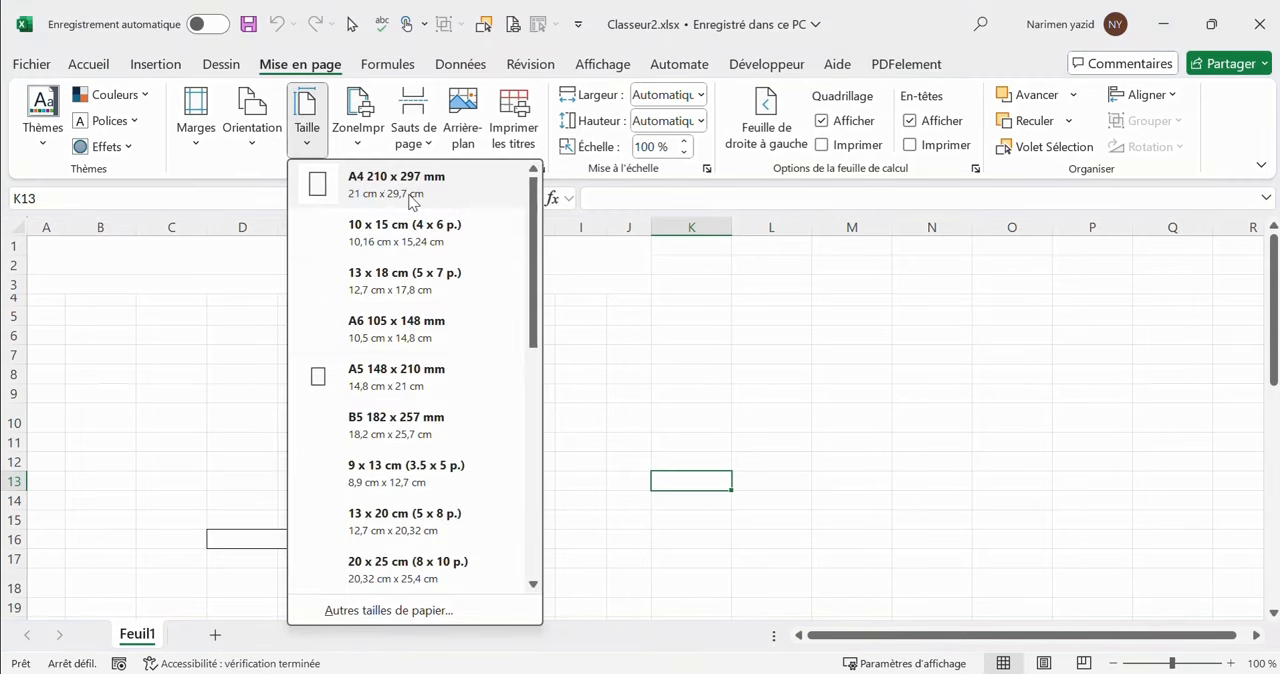
left_click(410, 200)
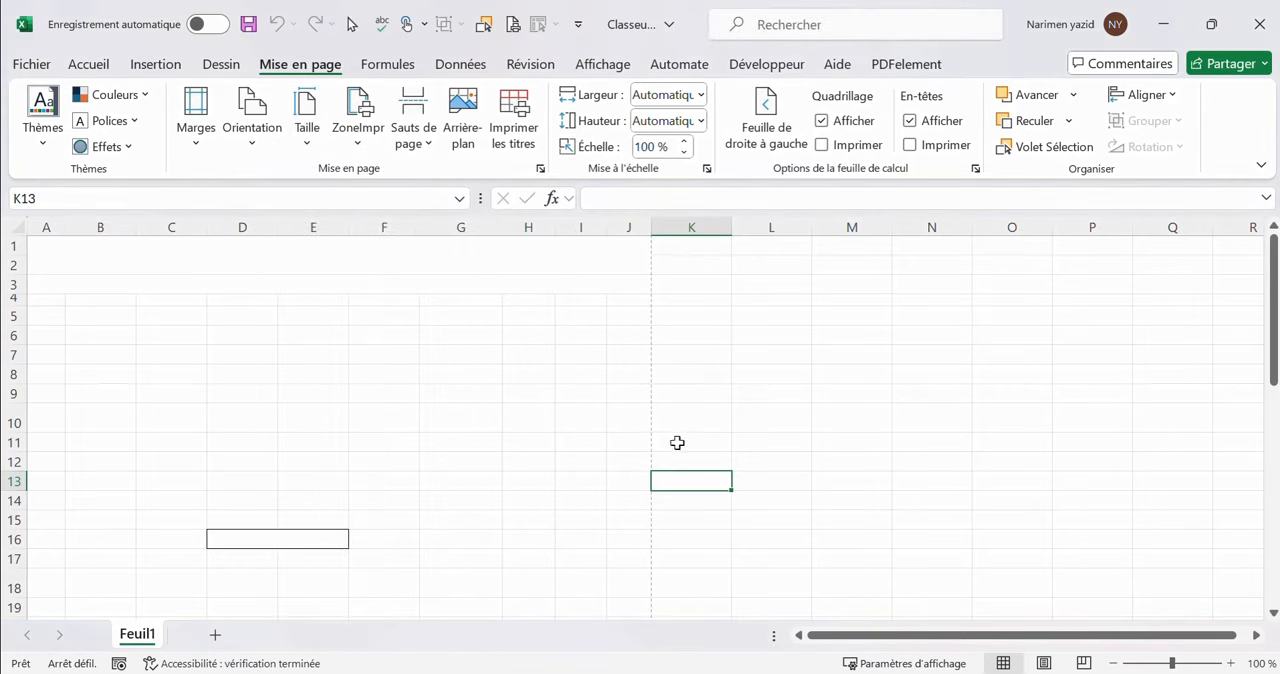
Fill the merged title cell A1 across rows 1–2 with dark green and enter the title "Questionnaire de satisfaction client"
left_click(222, 255)
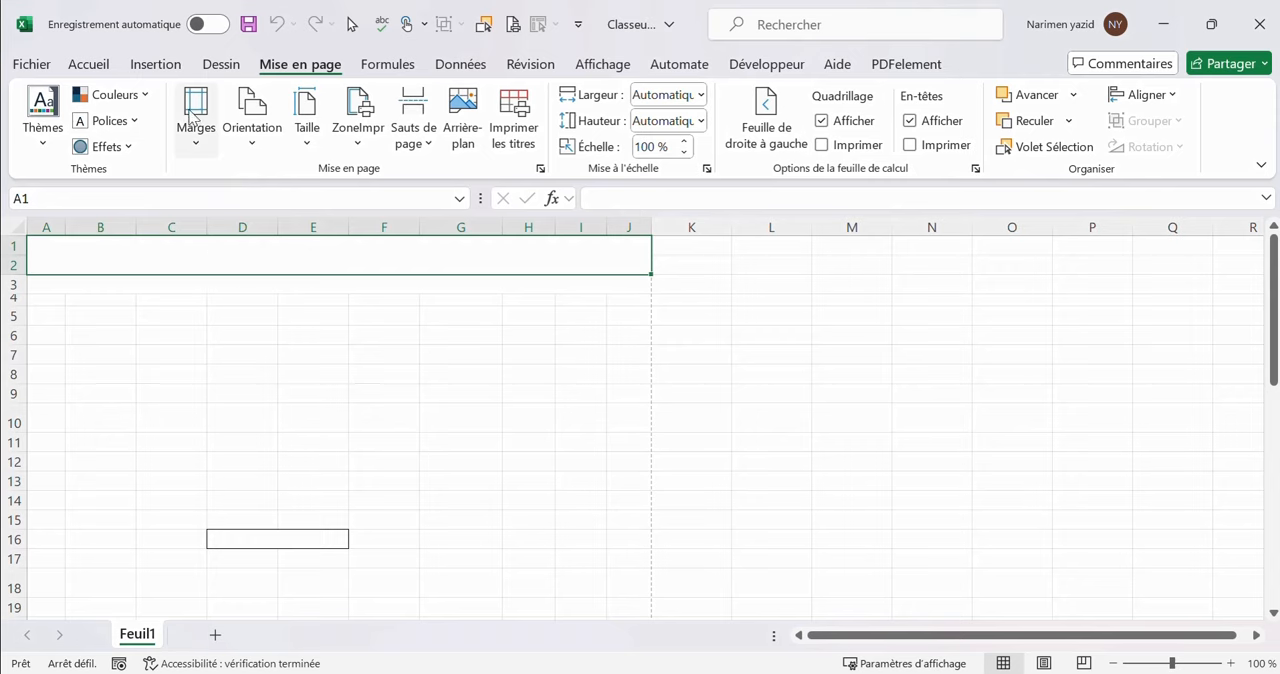
left_click(89, 64)
left_click(289, 136)
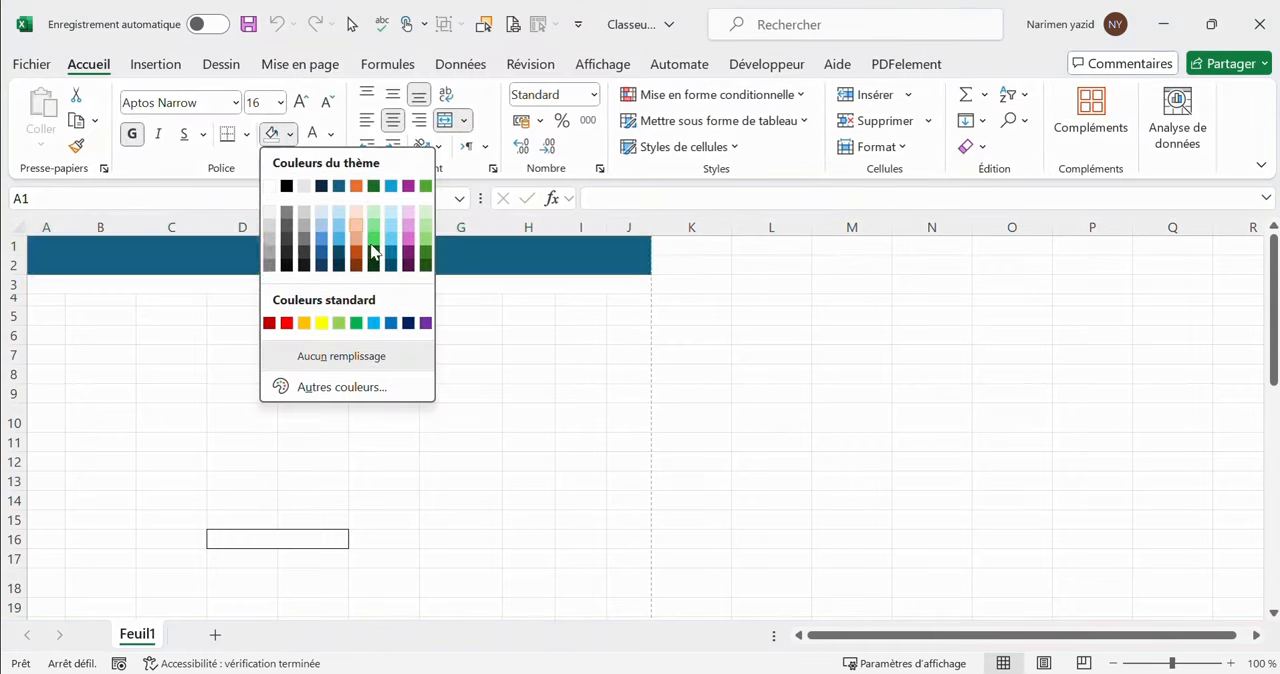
left_click(425, 262)
double_click(330, 253)
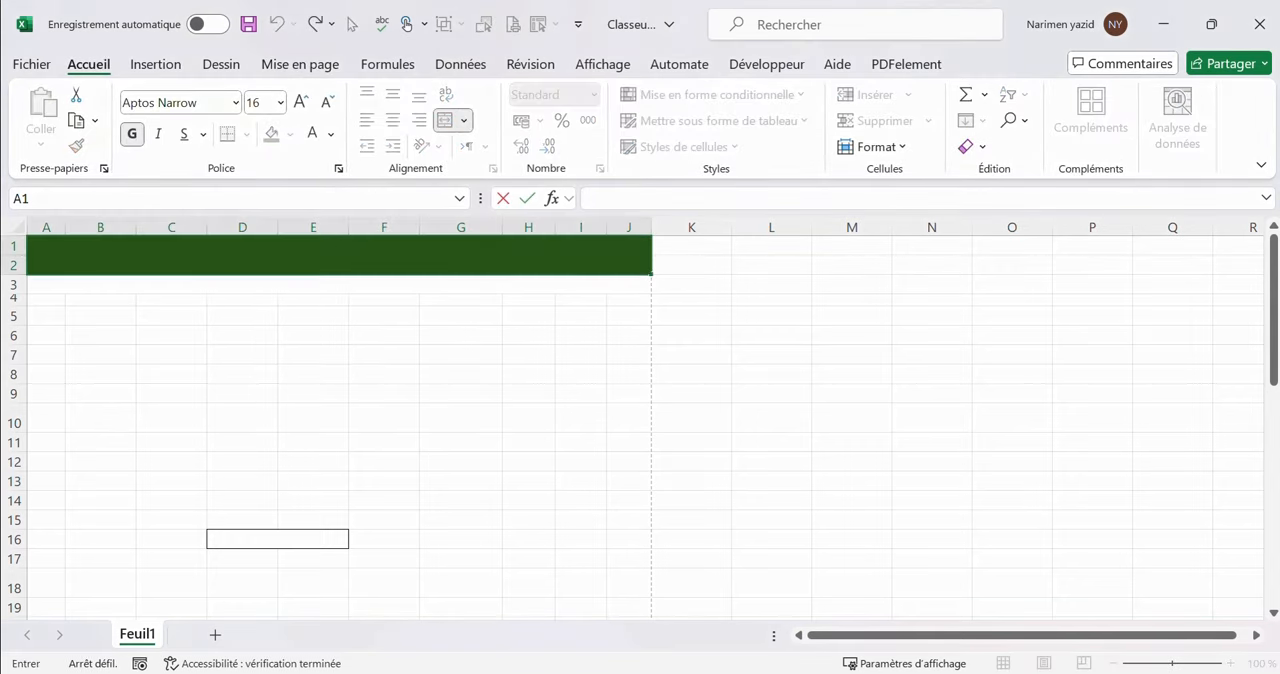
type("Questionnaire de")
type("satisfaction client")
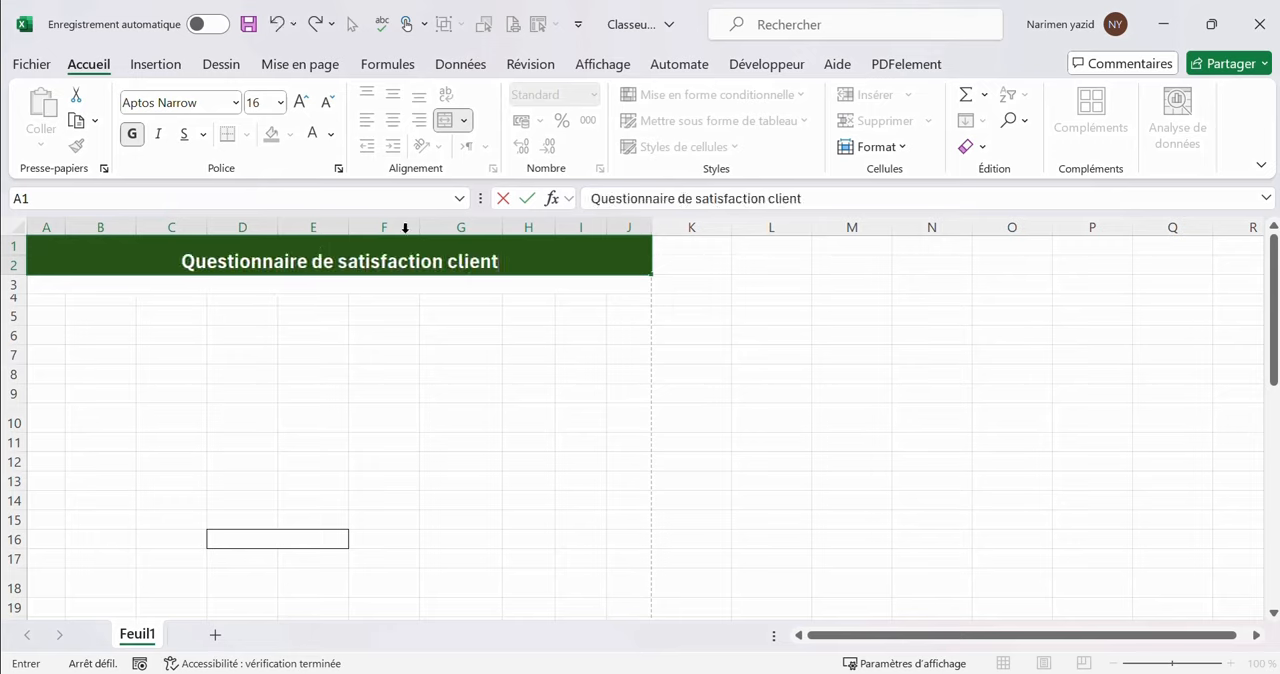
Fill rows 3 and 4 from A to J with the same dark green and enter the subtitle "Vous avis nous intéresse" in row 3
left_click(314, 286)
left_click(271, 134)
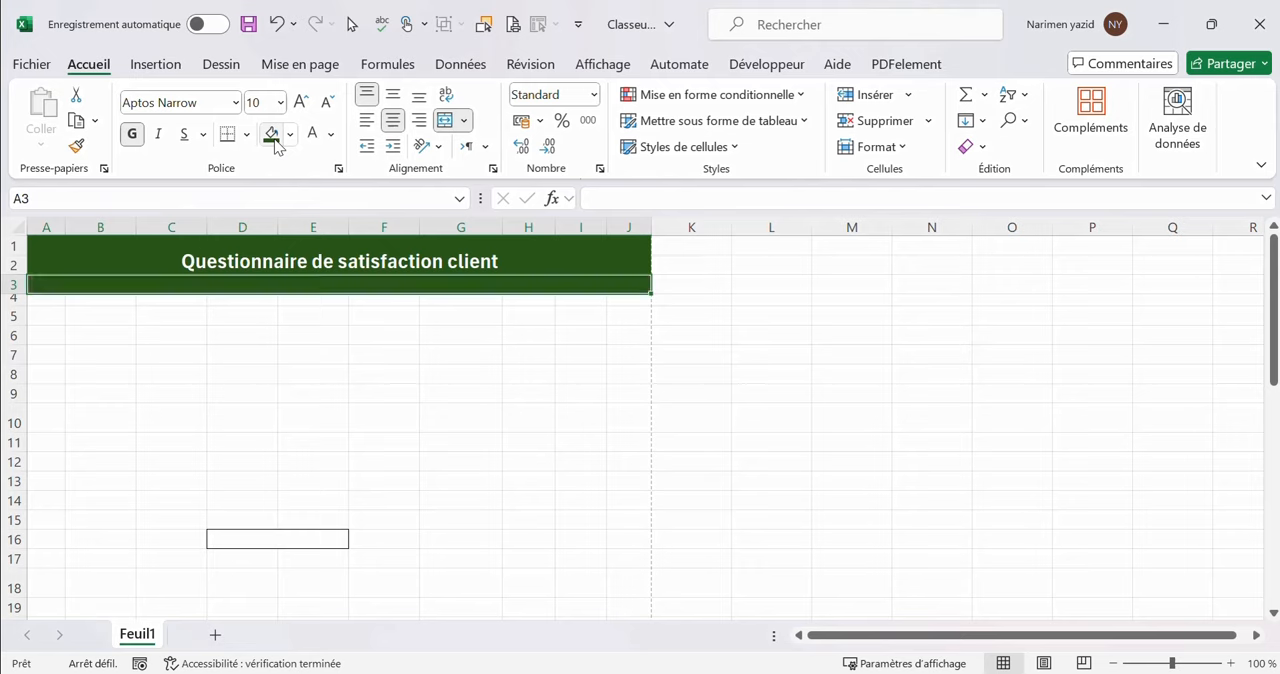
double_click(314, 285)
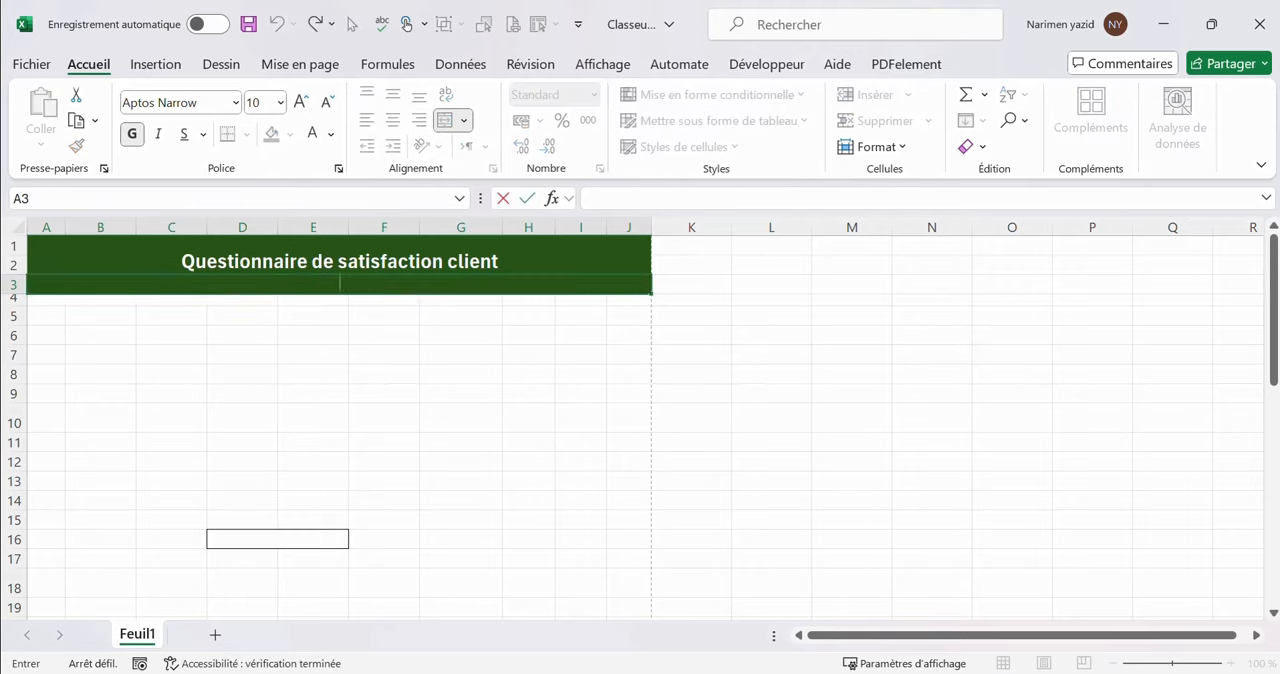
type("Vous avis nous")
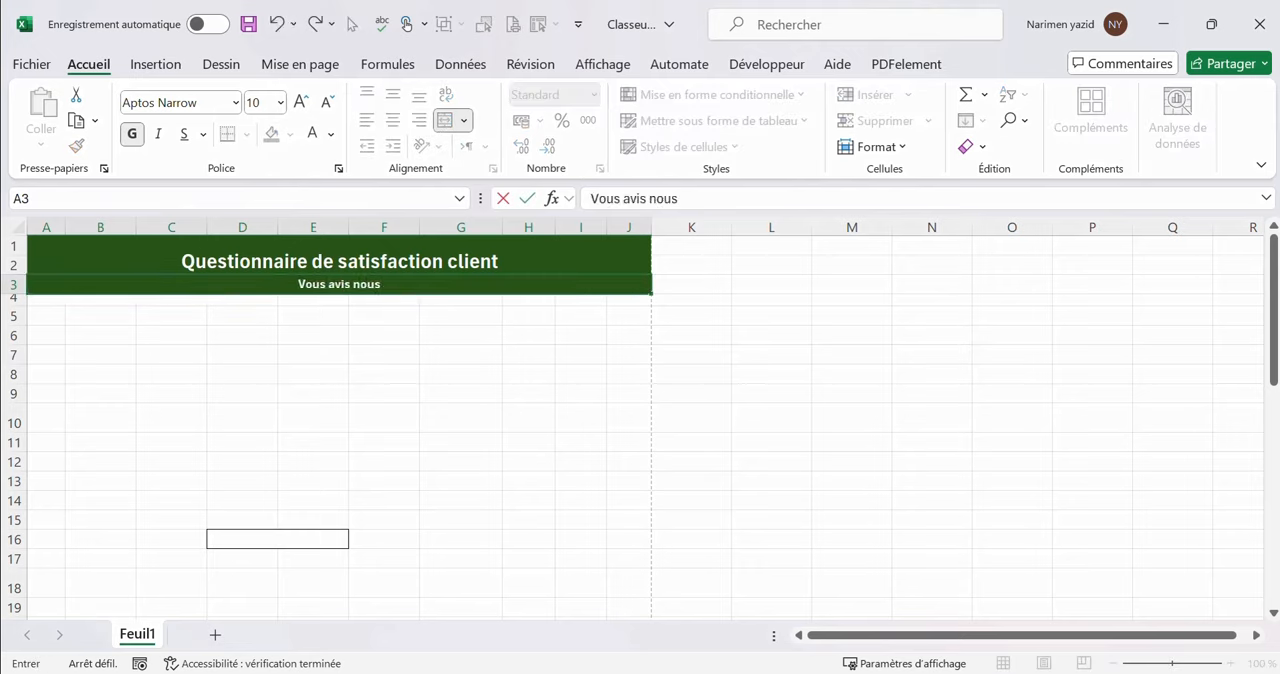
type(" intéresse")
left_click_drag(46, 299, 641, 300)
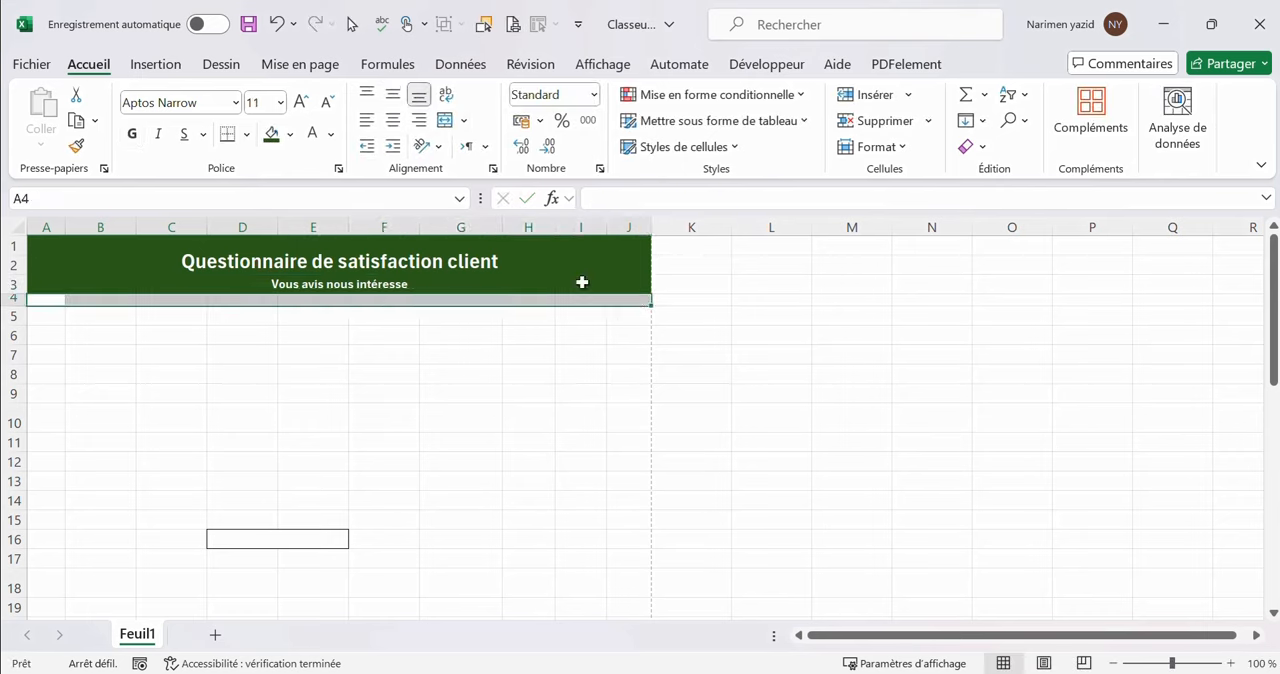
left_click(272, 136)
Enter the label "Nom:" in B6 and put an outside border around its answer cells C6:D6
left_click(94, 333)
type("N")
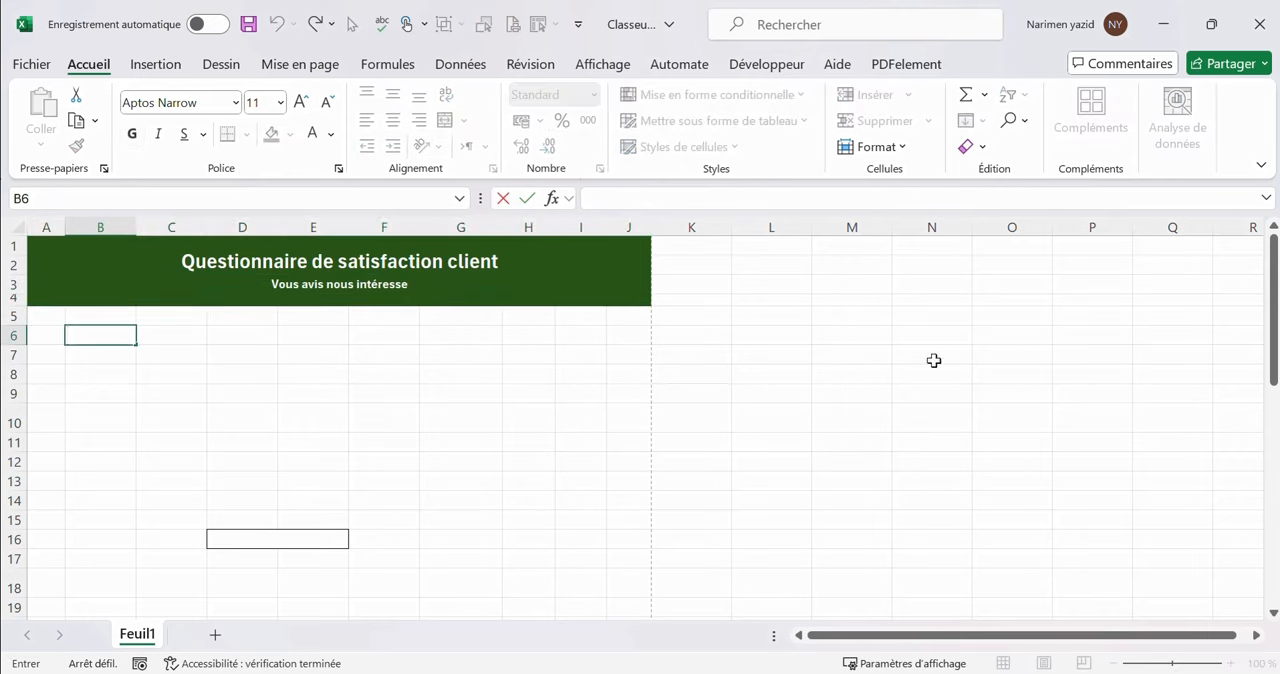
type("om:")
left_click_drag(149, 333, 252, 333)
left_click(246, 134)
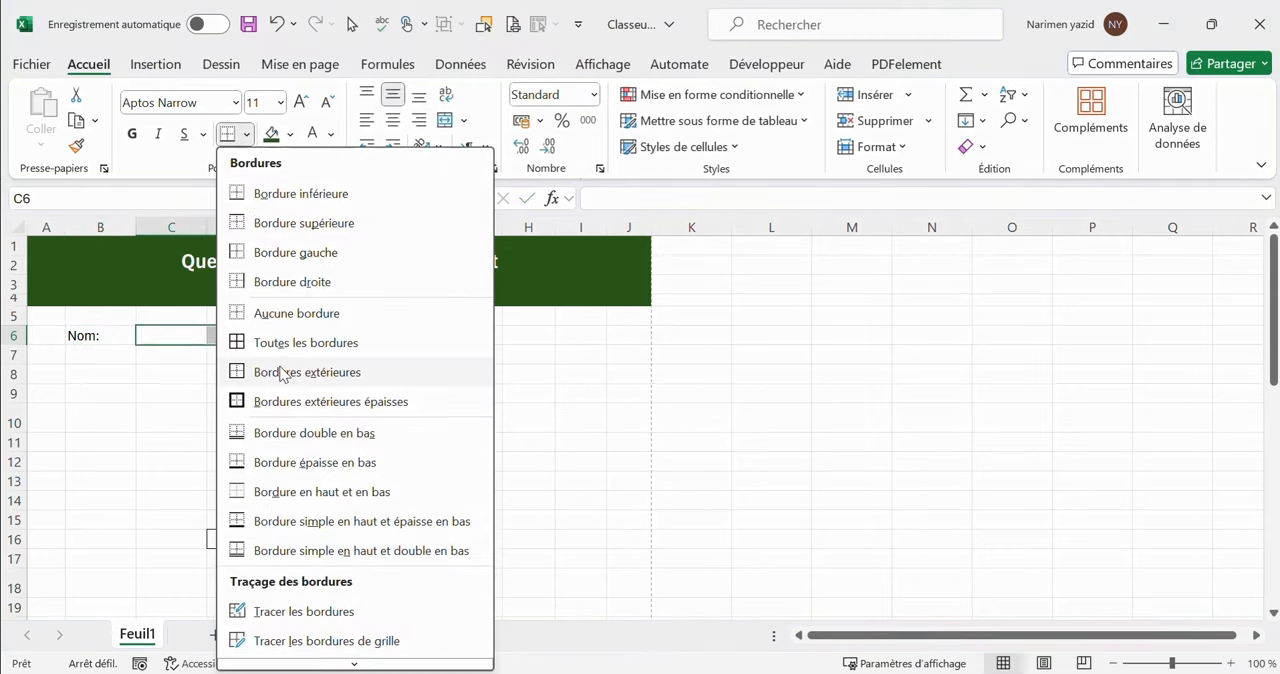
left_click(281, 372)
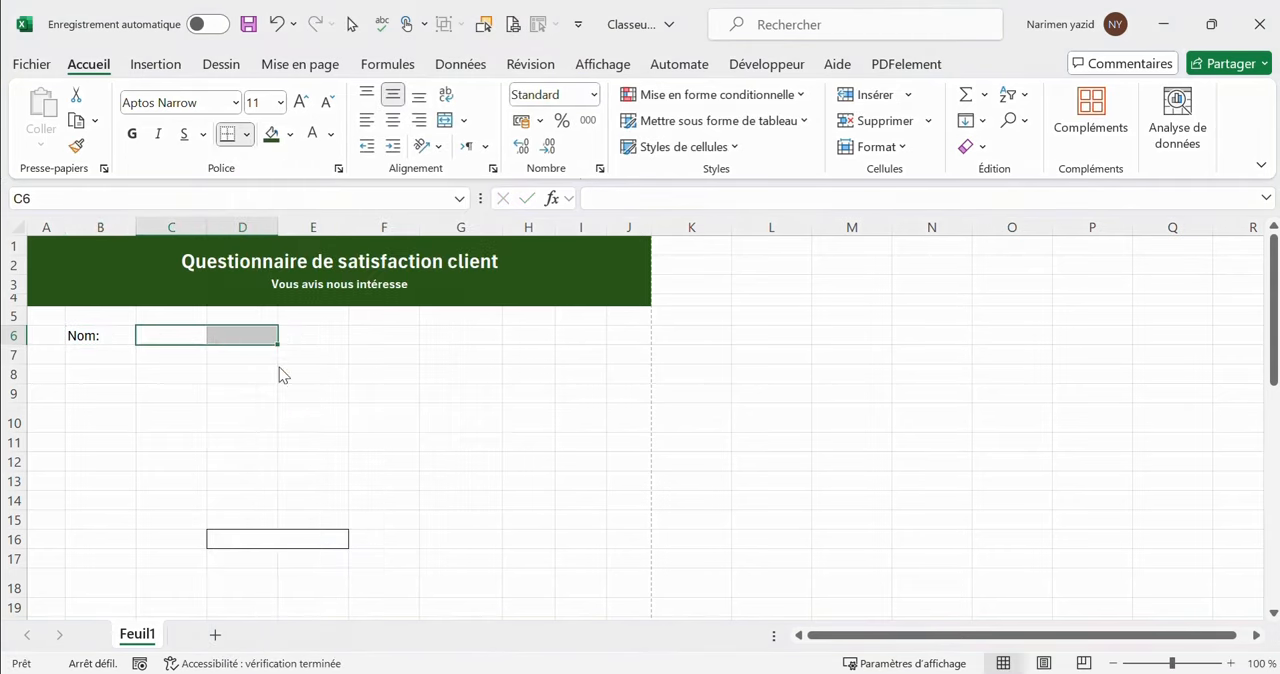
Enter the label "Prénom:" in F6 and put an outside border around its answer cells G6:H6
left_click(358, 338)
double_click(363, 337)
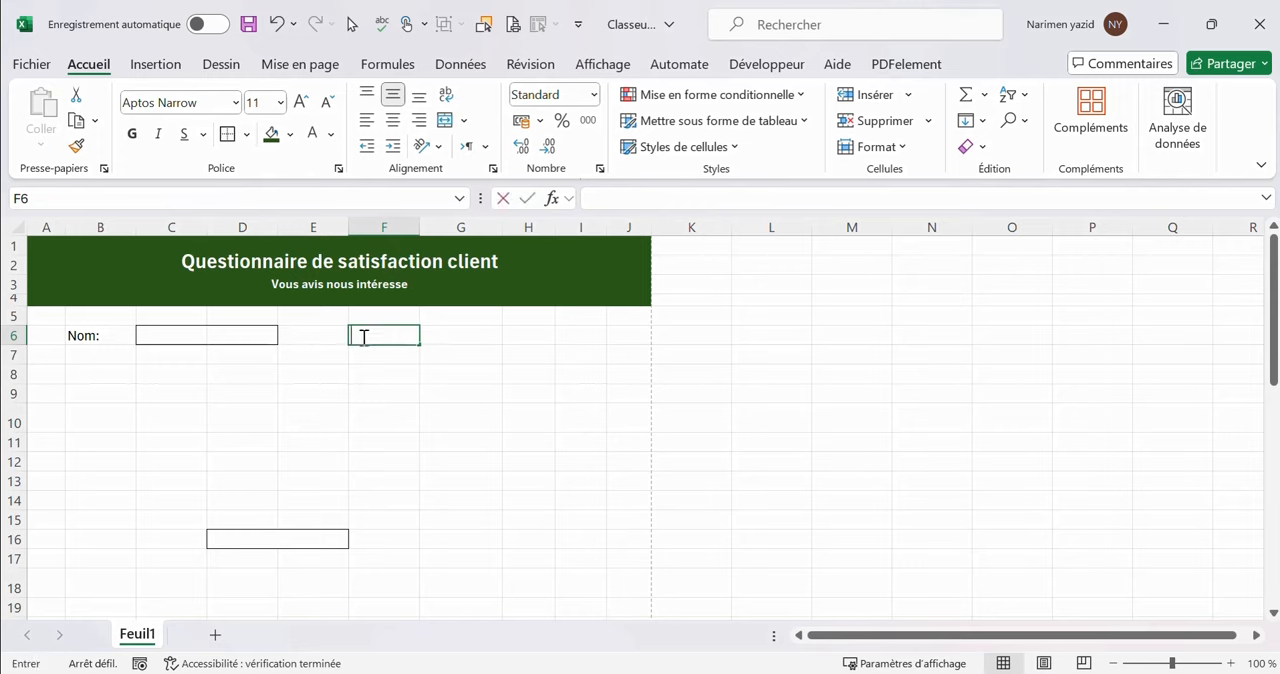
type("Prénom")
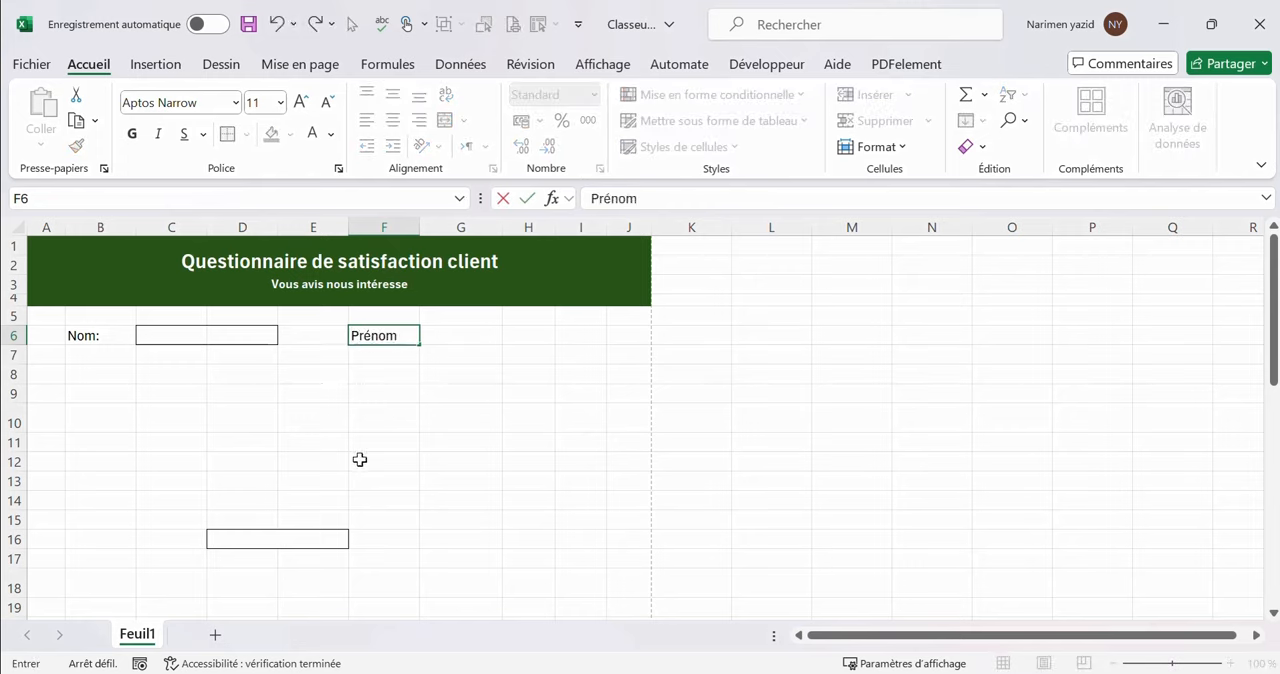
type(":")
left_click(418, 420)
left_click_drag(464, 338, 527, 343)
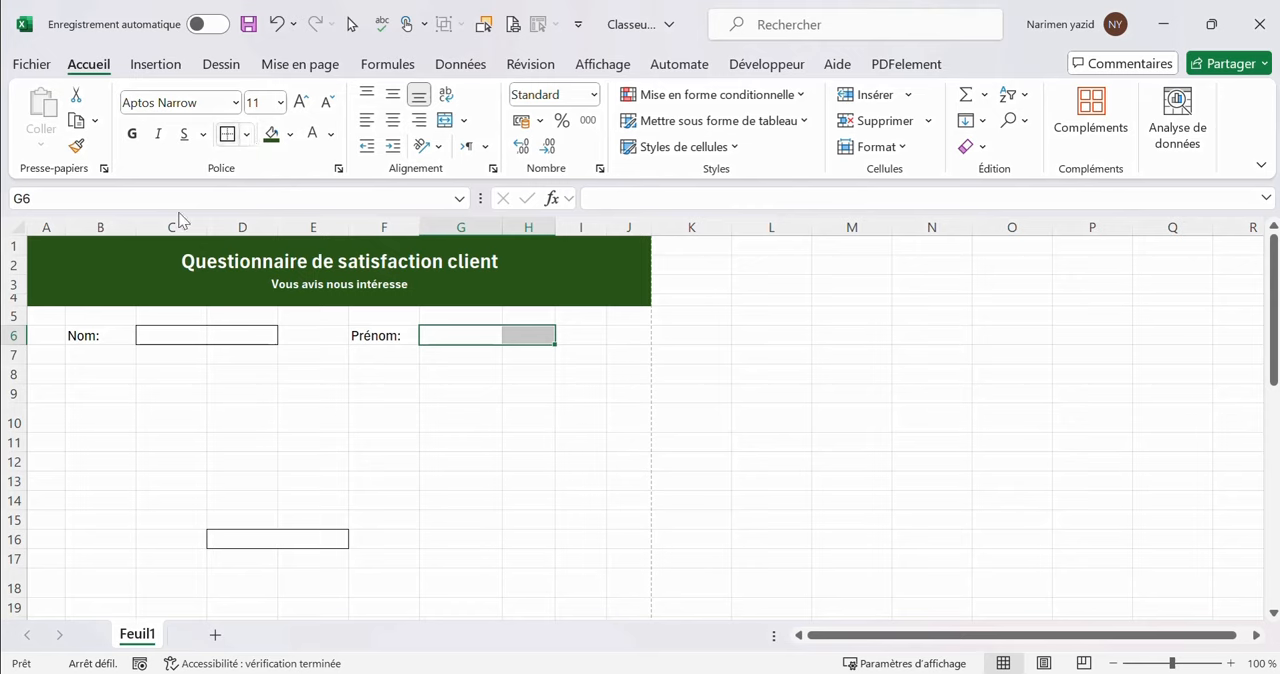
Enter the label "E-mail:" in B8 and put an outside border around its answer cells C8:H8
double_click(116, 373)
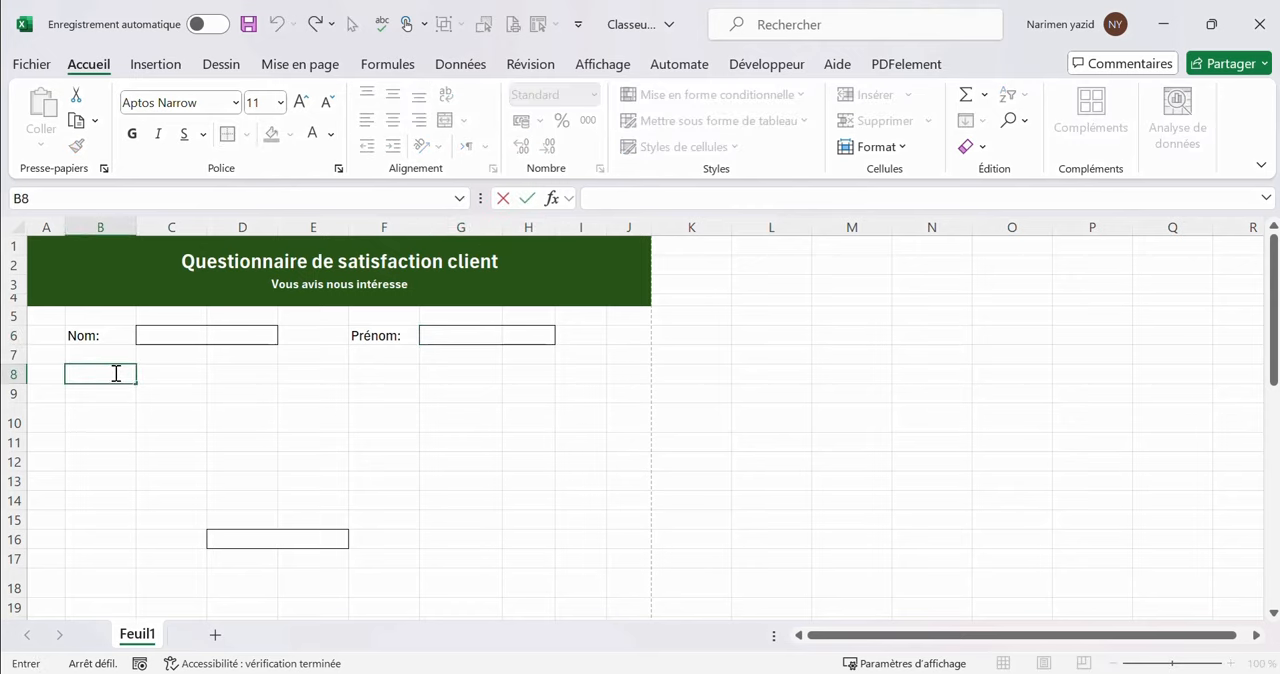
type("E-mail:")
left_click(200, 380)
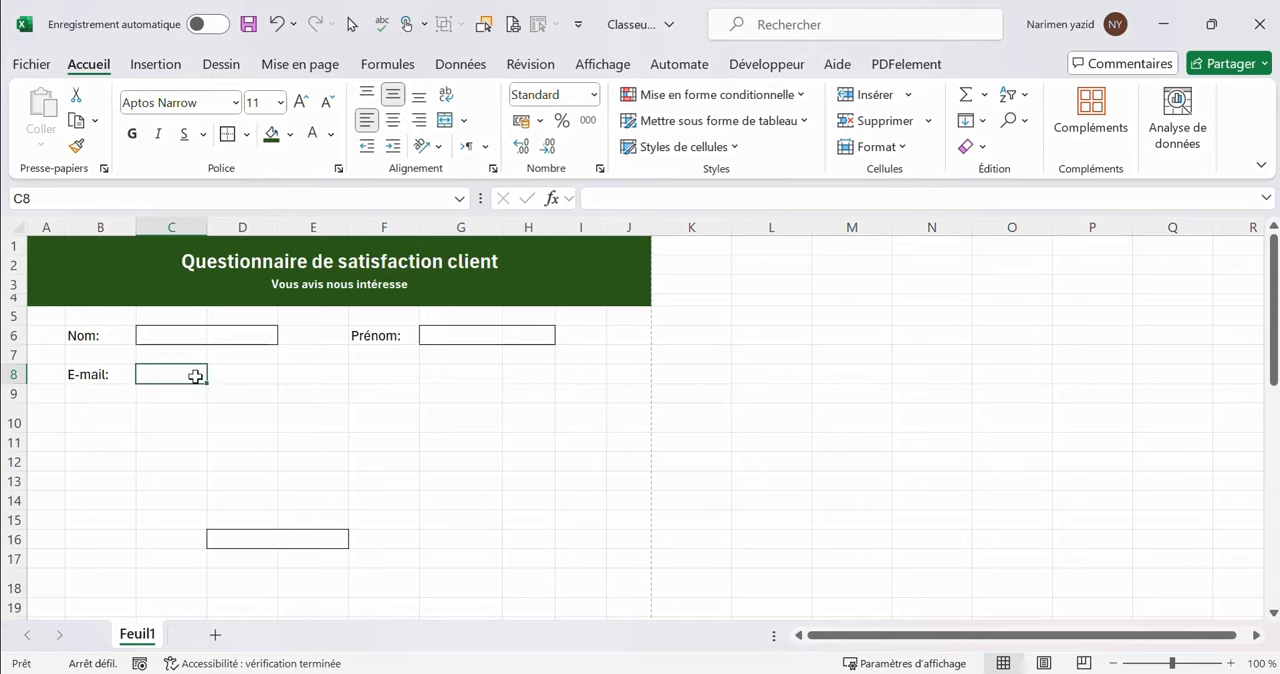
left_click_drag(194, 376, 519, 373)
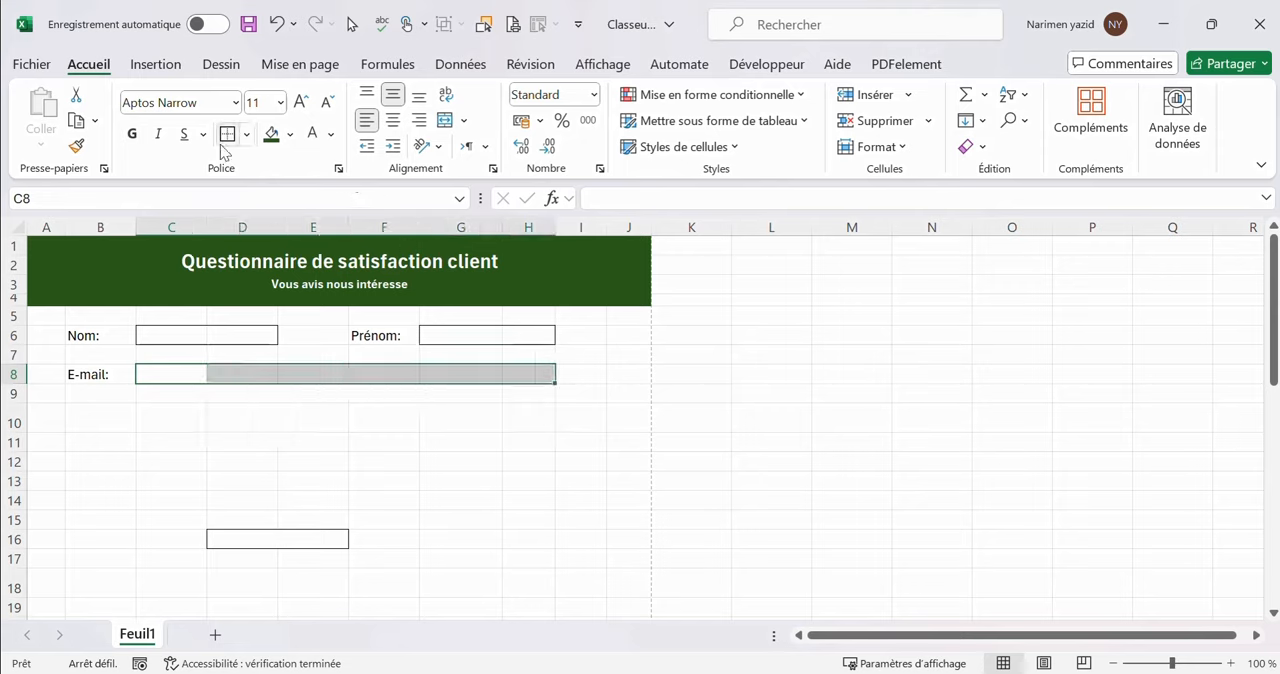
Enter the question "Quel est votre âge?" in cell B10
left_click(91, 417)
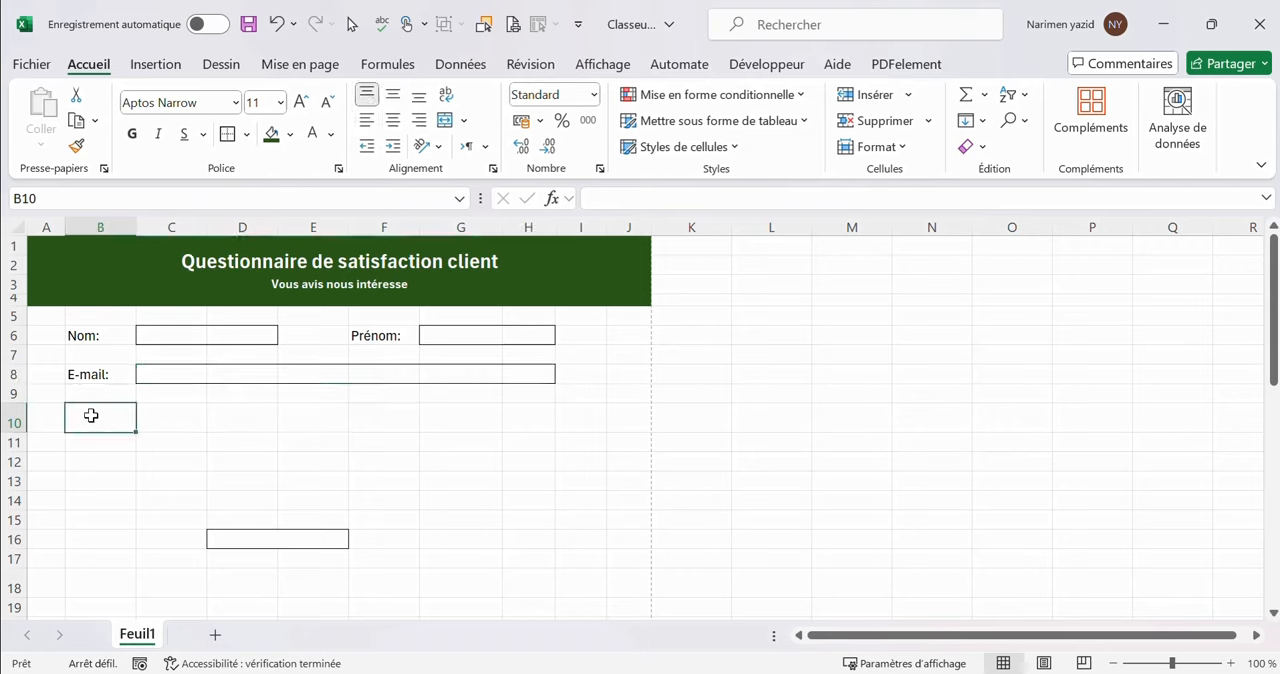
type("Quel")
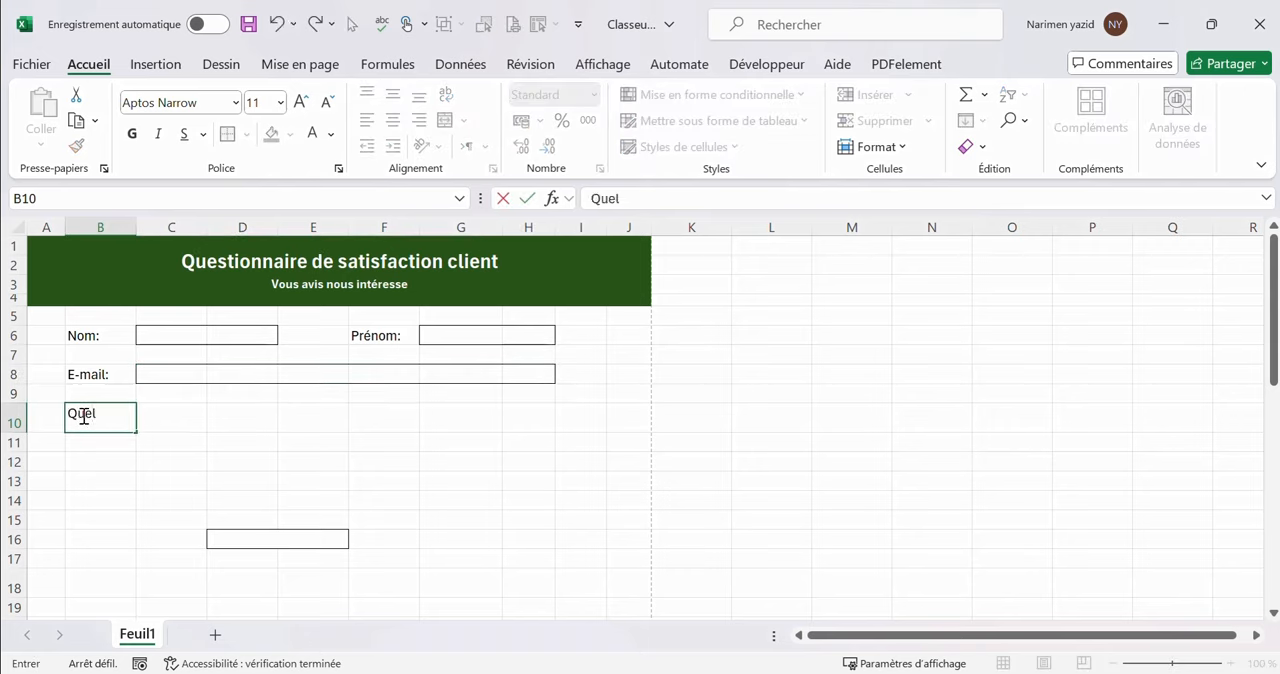
type(" est votre age?")
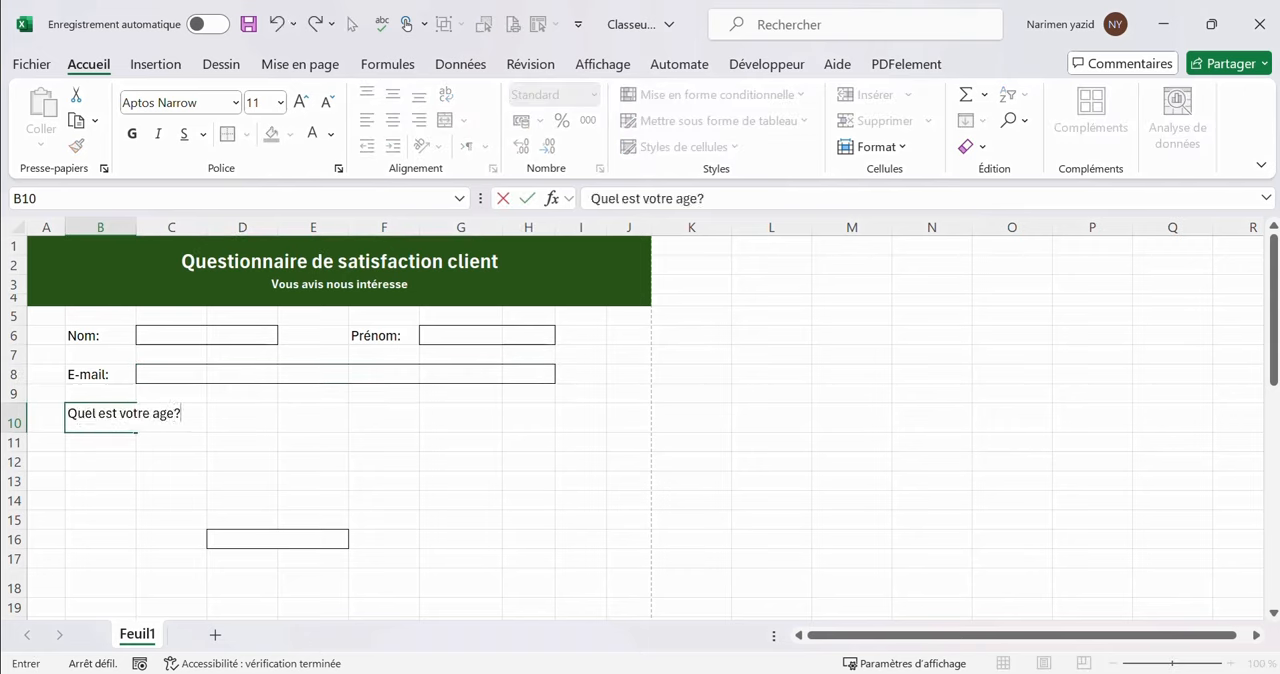
key("Return")
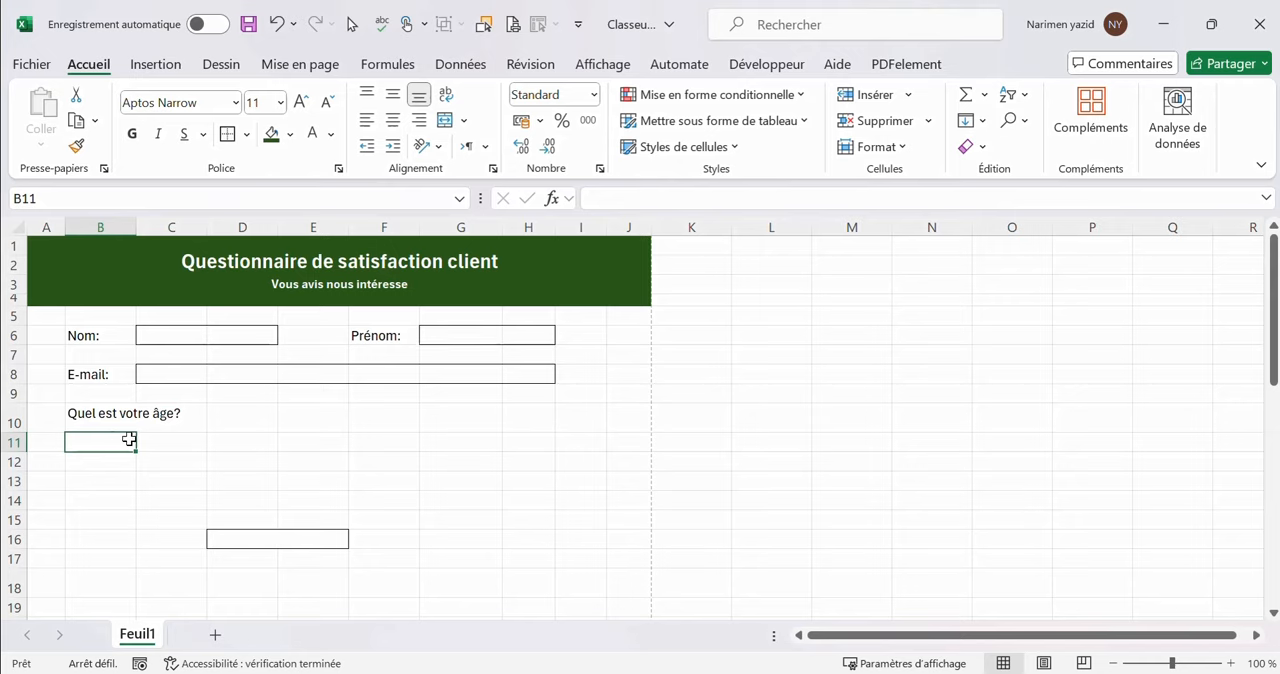
List the age ranges "Moins de 18 ans", "18-24 ans", "25-34 ans" and "35-44 ans" in cells C11 to C14
left_click(143, 444)
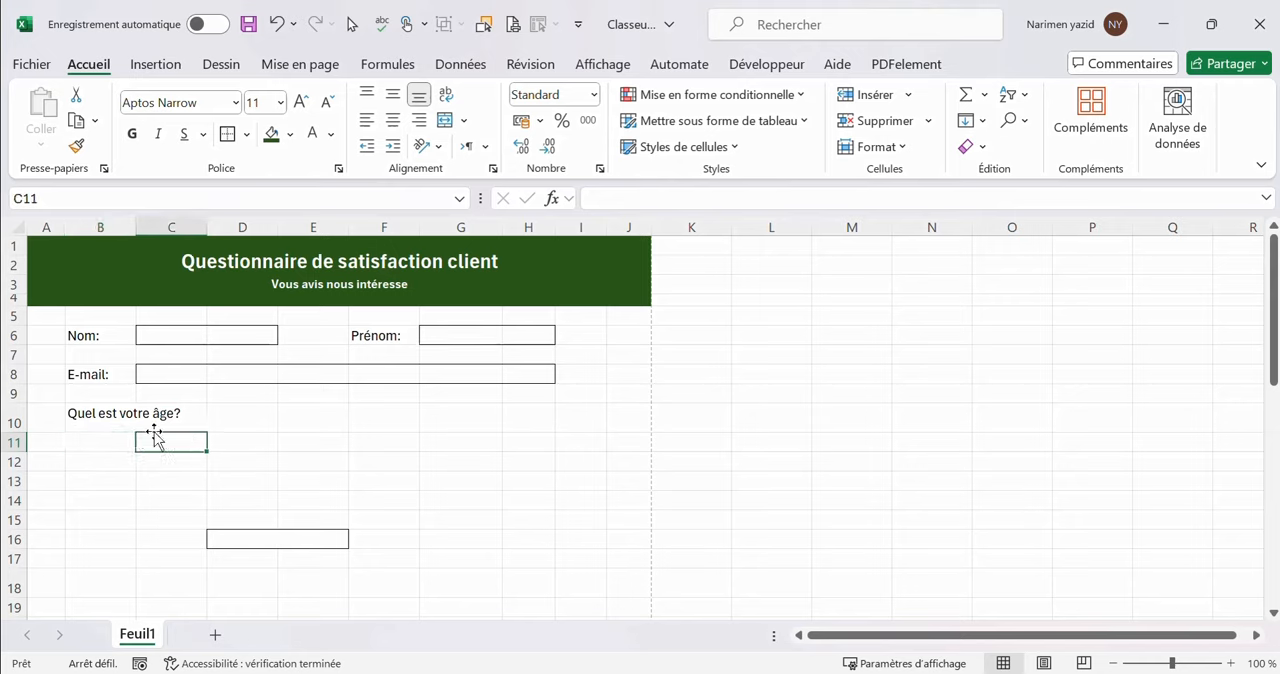
type("Moins de 18 ans")
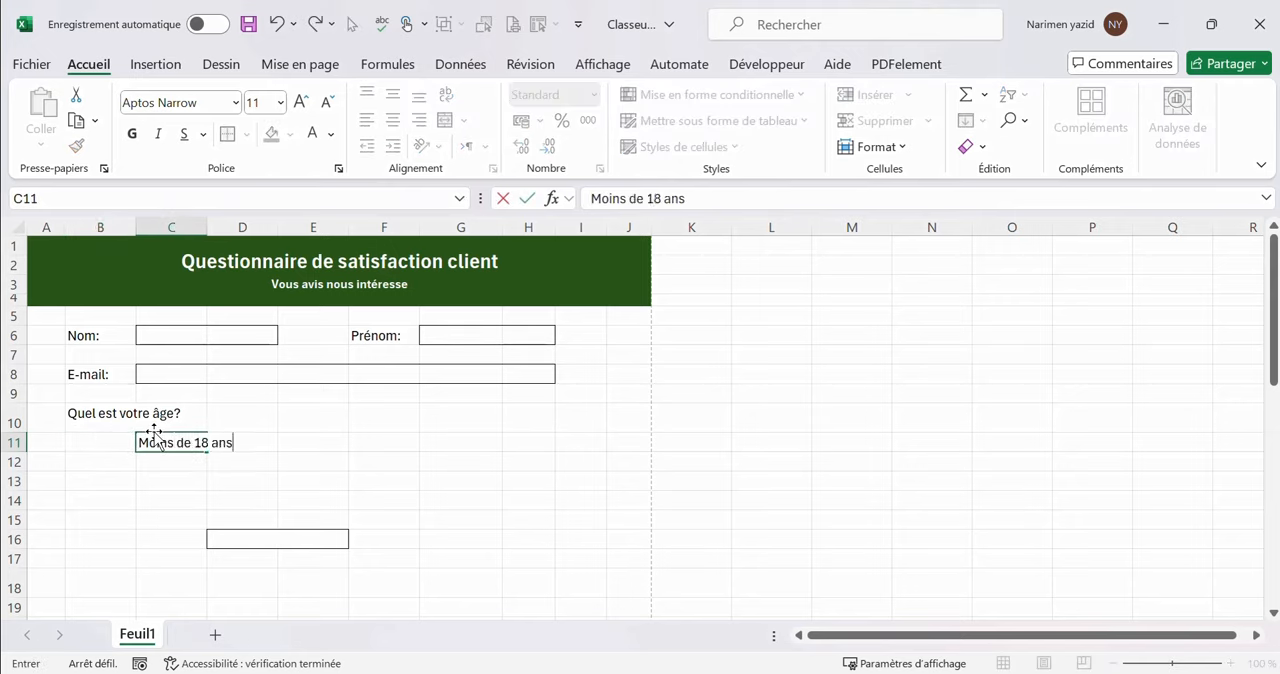
key("Return")
type("18-24 ans")
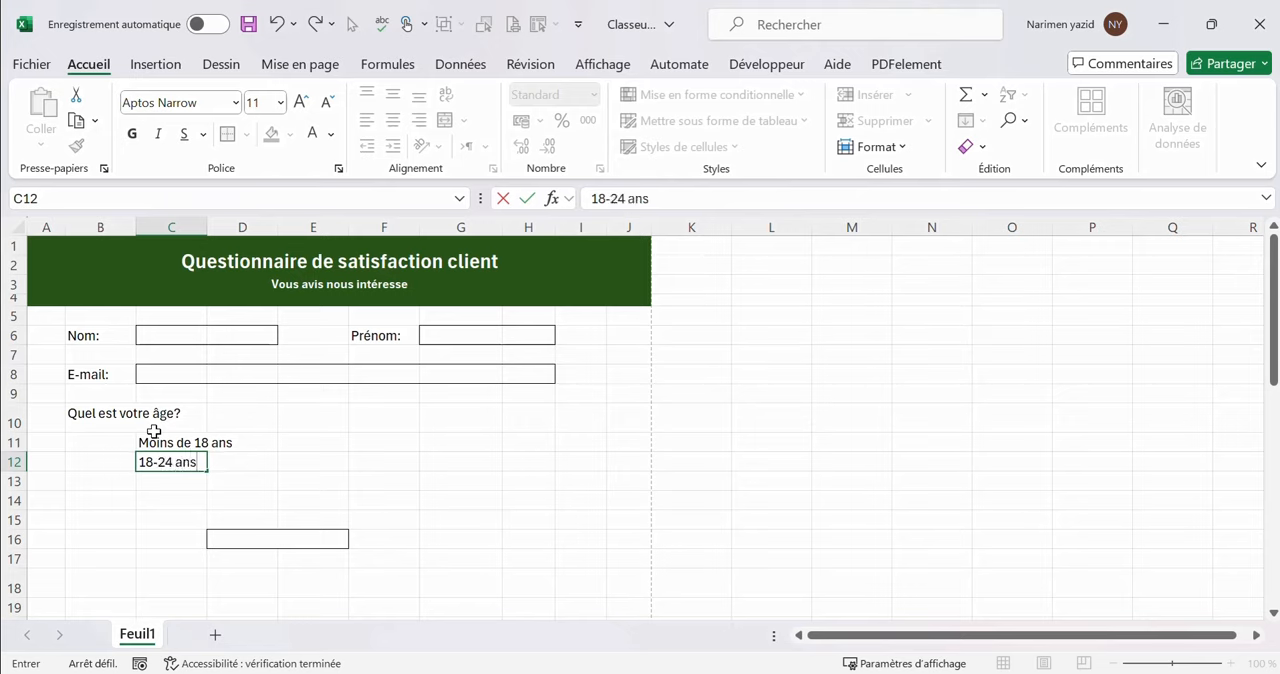
key("Return")
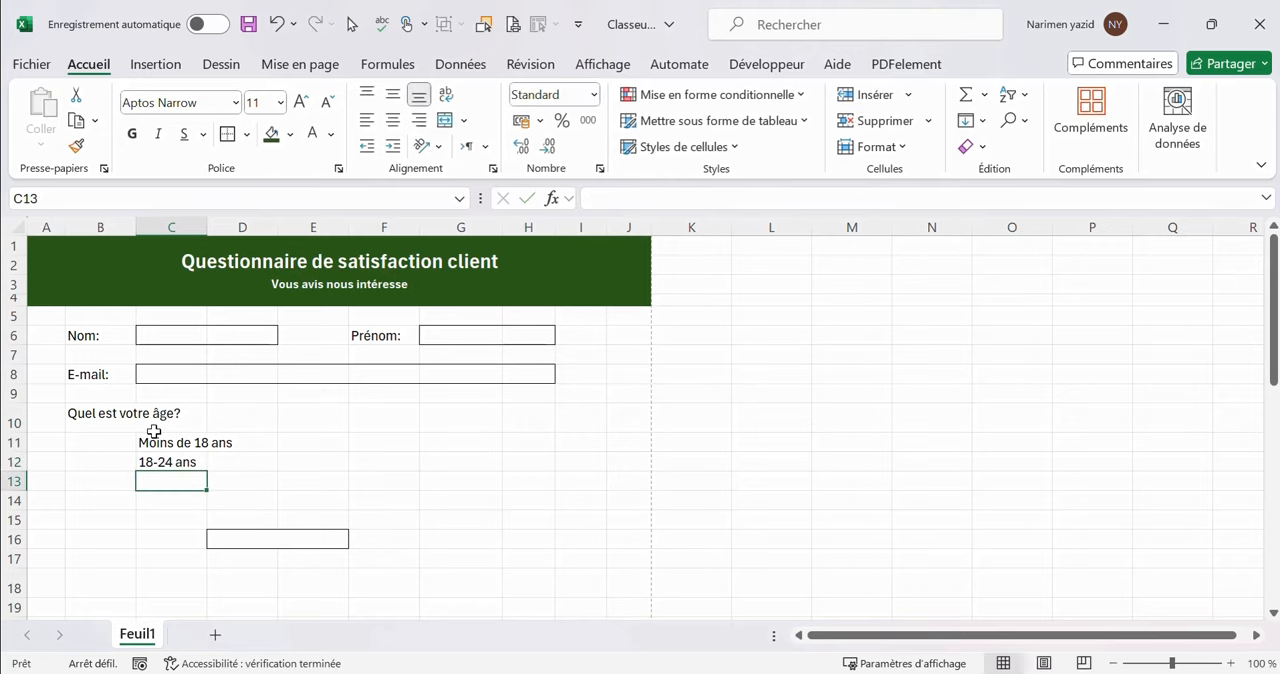
type("25-34 ans")
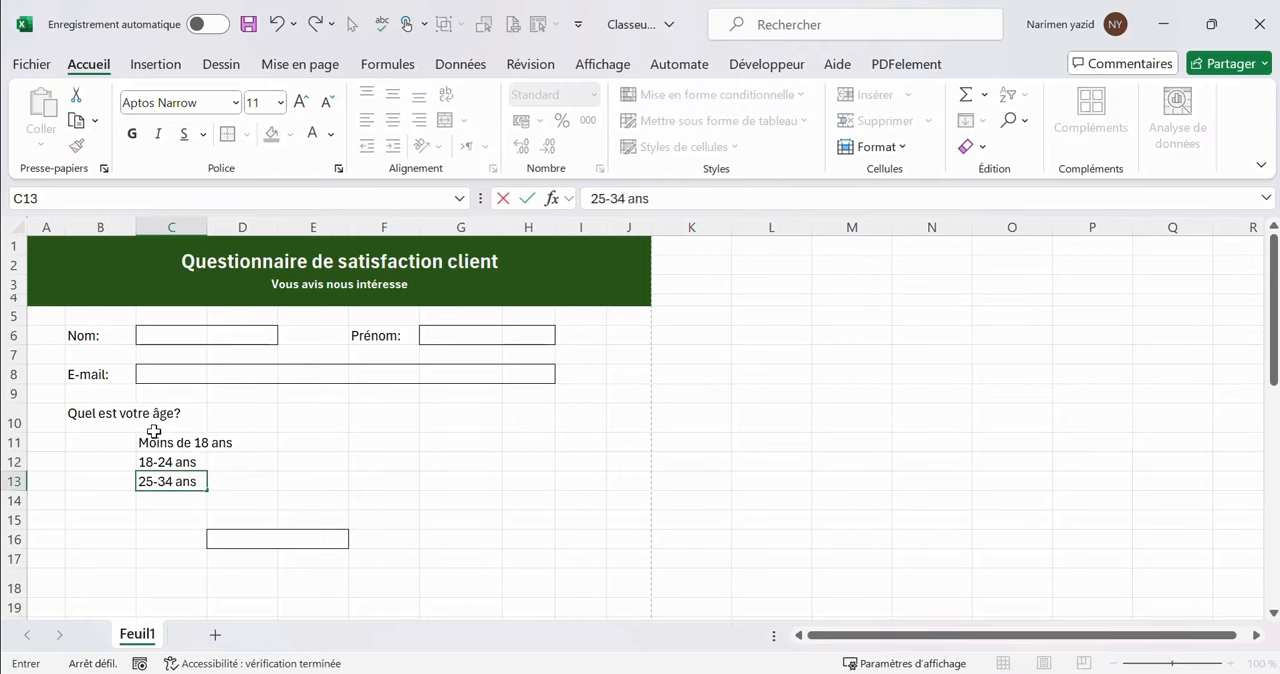
key("Return")
type("35-44")
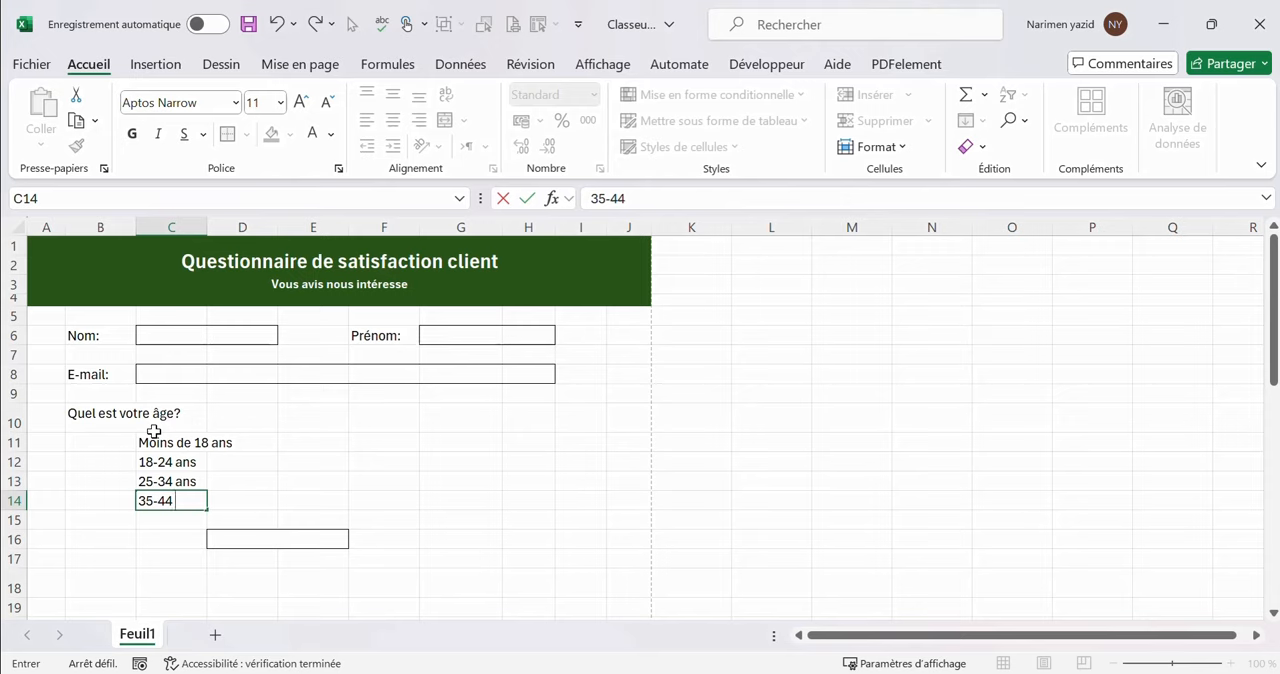
type(" ans")
List the remaining age ranges "45-54 ans", "55-64 ans" and "65 ans et plus" in cells F11 to F13
left_click(366, 440)
type("45")
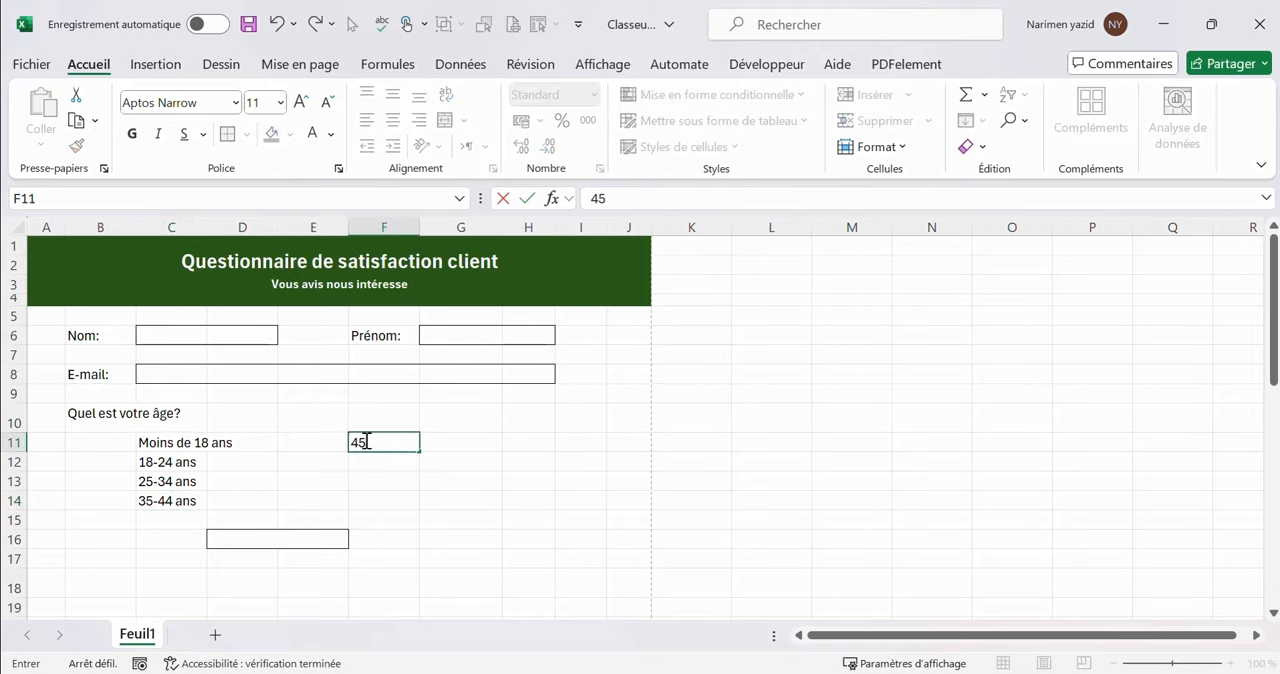
type("-54")
key("Return")
type("55-")
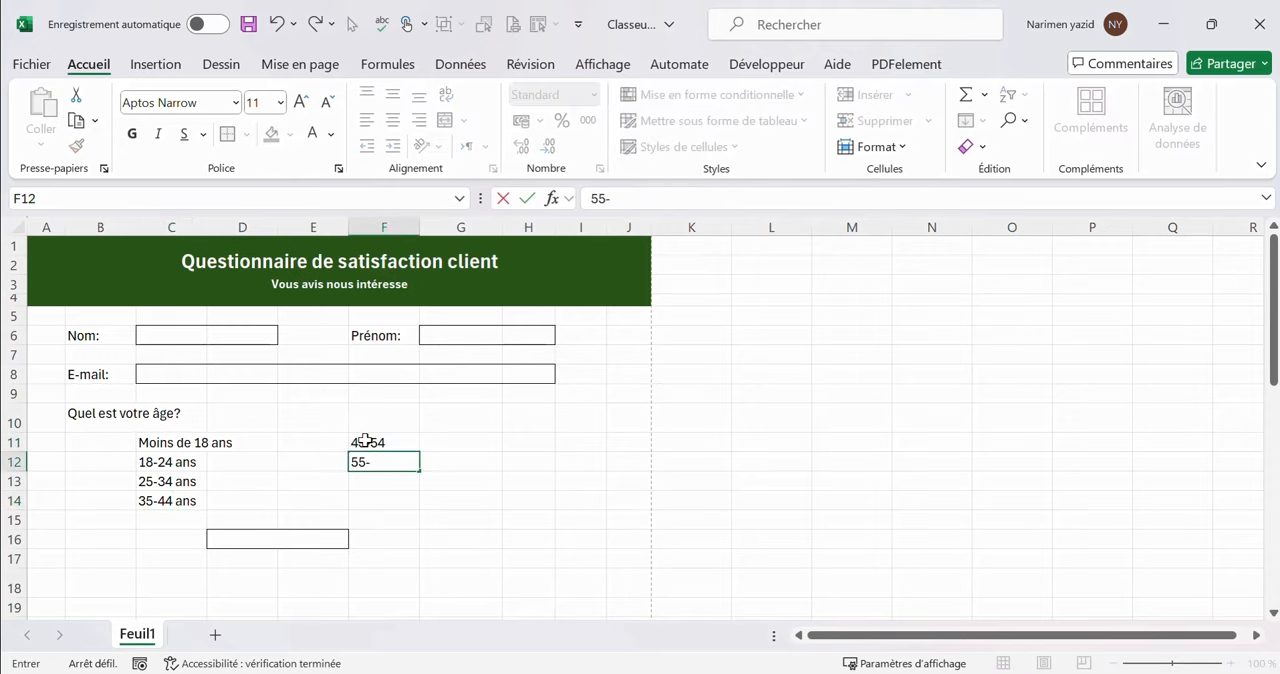
type("64 ans")
double_click(408, 440)
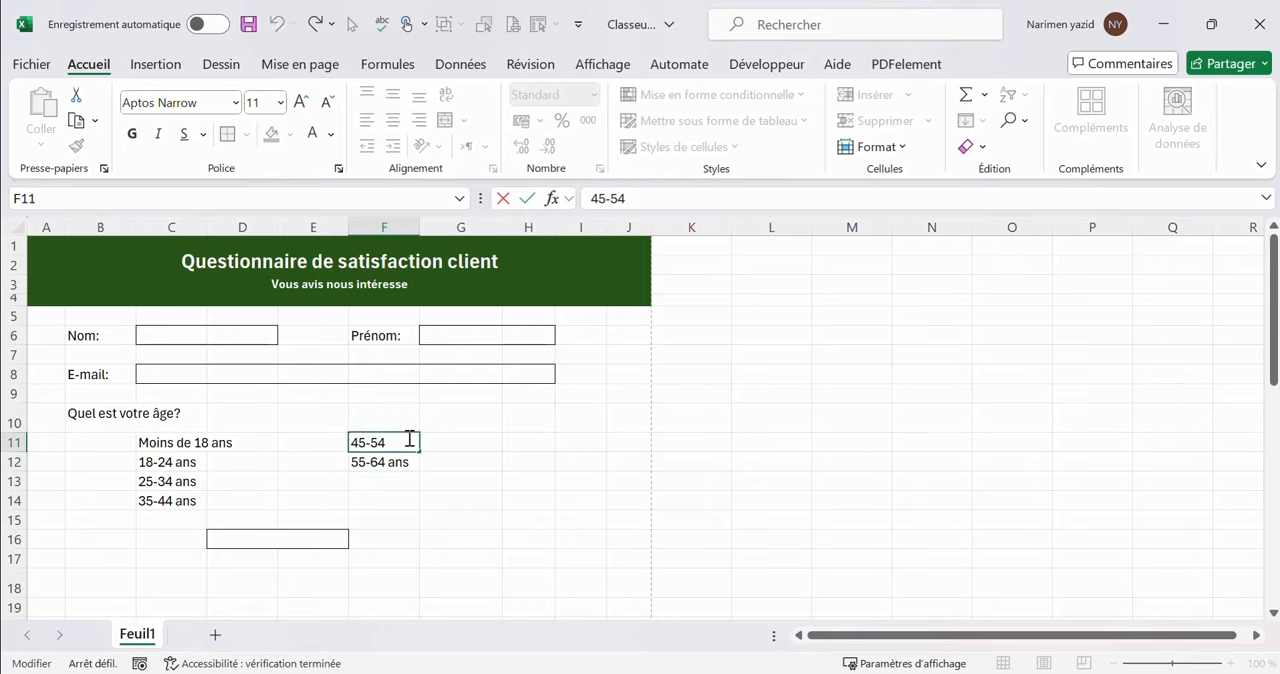
type("ans")
left_click(376, 478)
type("65 ans et plus")
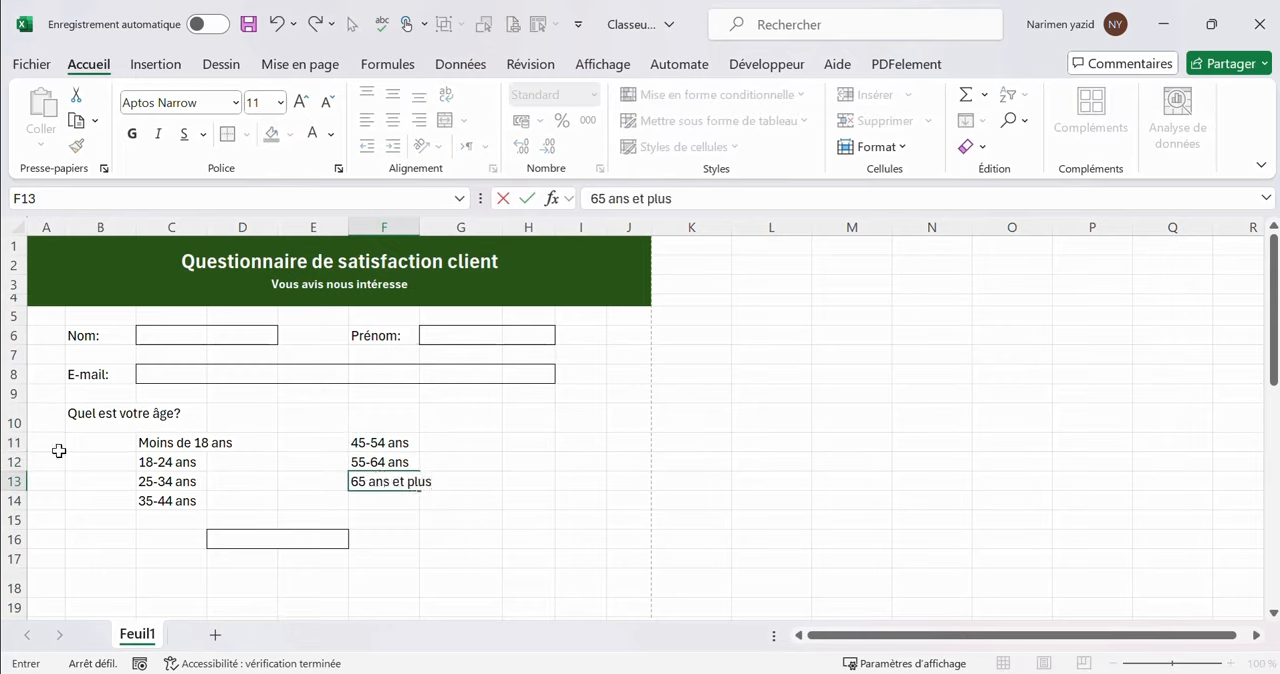
Enter the question "Quel est votre sexe?" in cell B16, beside the bordered answer box
left_click(94, 536)
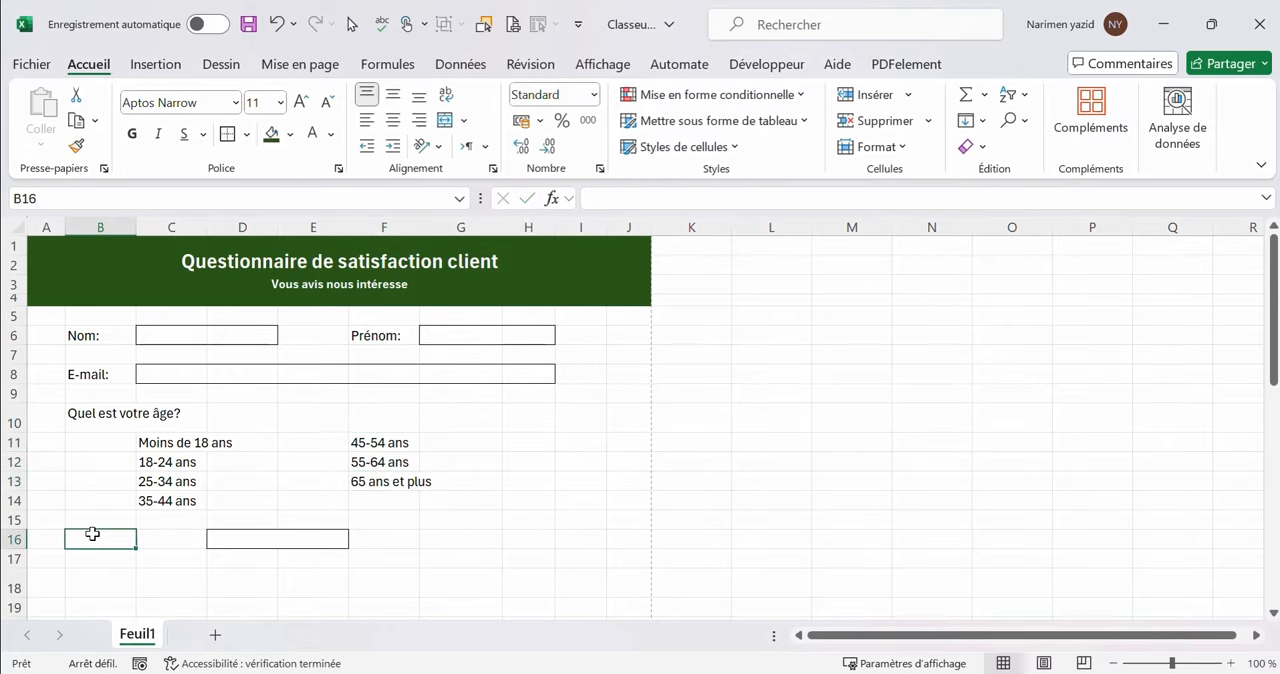
type("Quest")
type("l est")
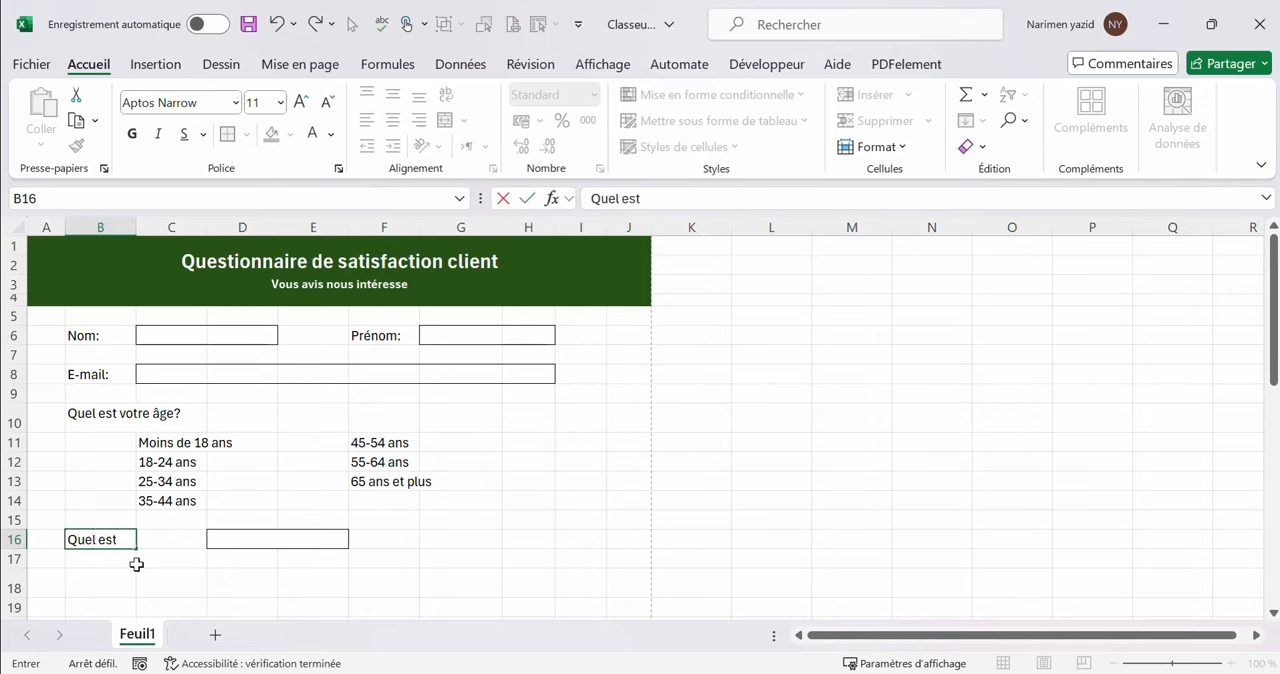
type(" votre sexe")
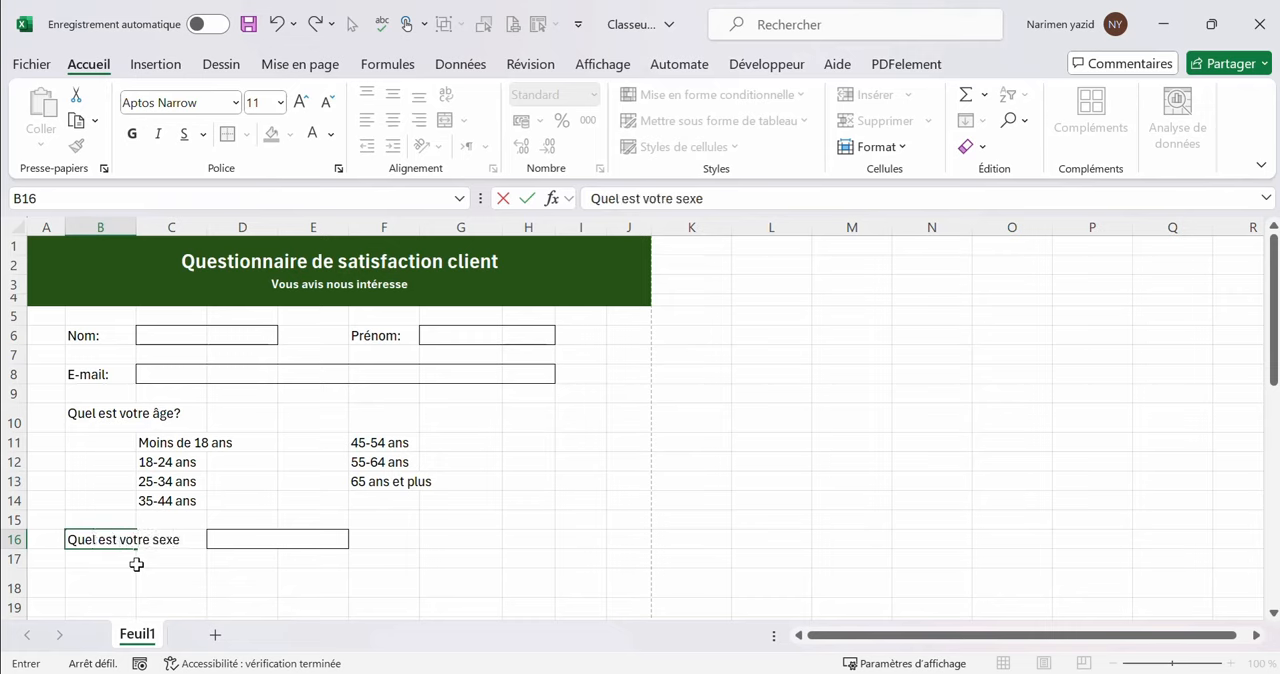
type("?")
left_click(180, 583)
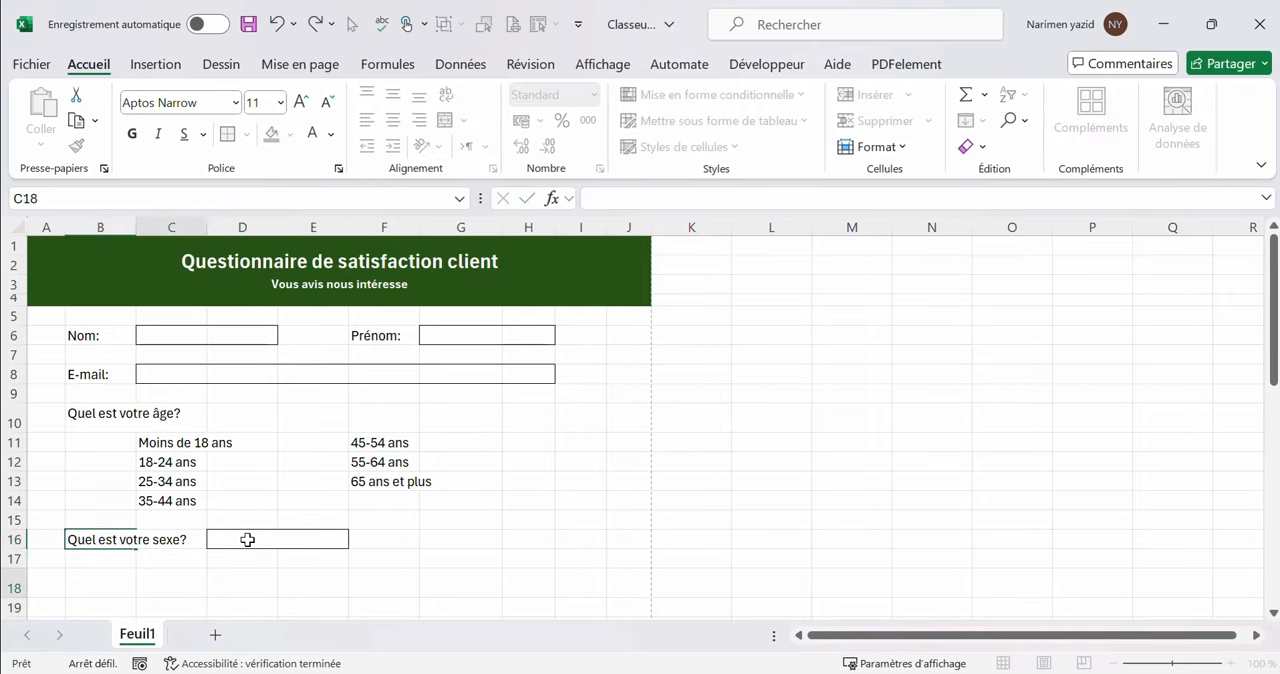
Enter the question "Quel est votre situation professionnelle?" in cell B18
left_click(247, 540)
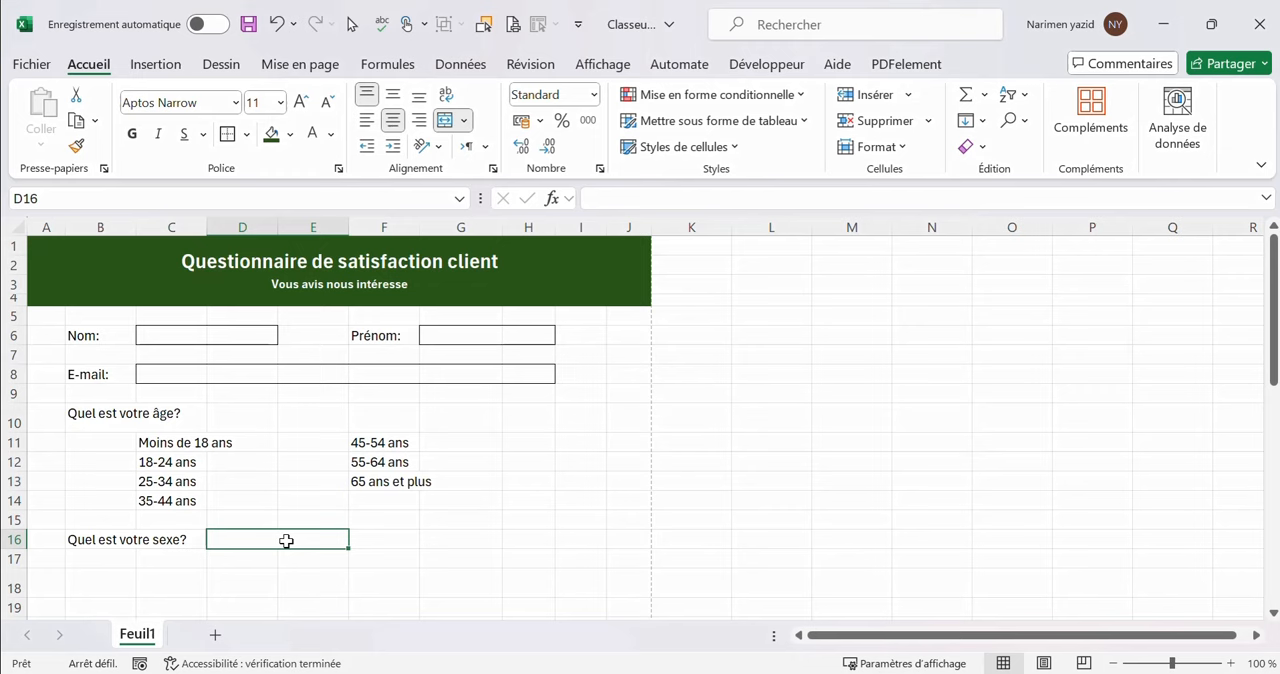
scroll(278, 553, "down", 1)
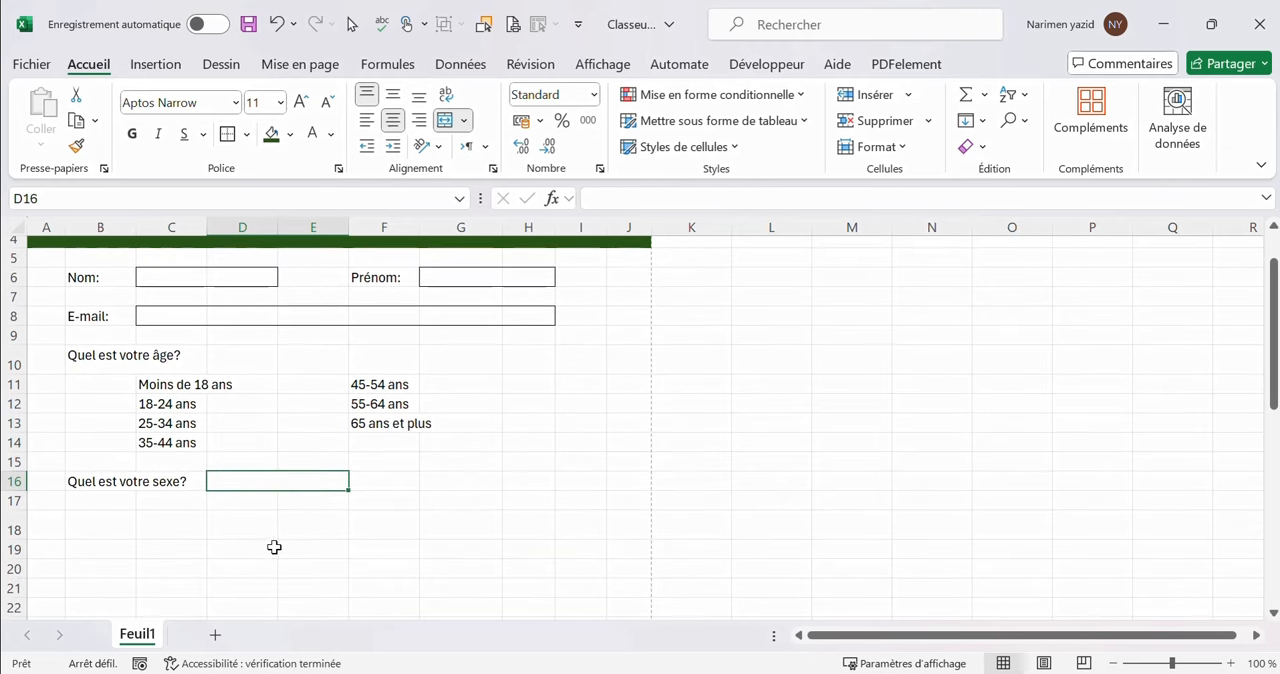
left_click(79, 530)
type("Q")
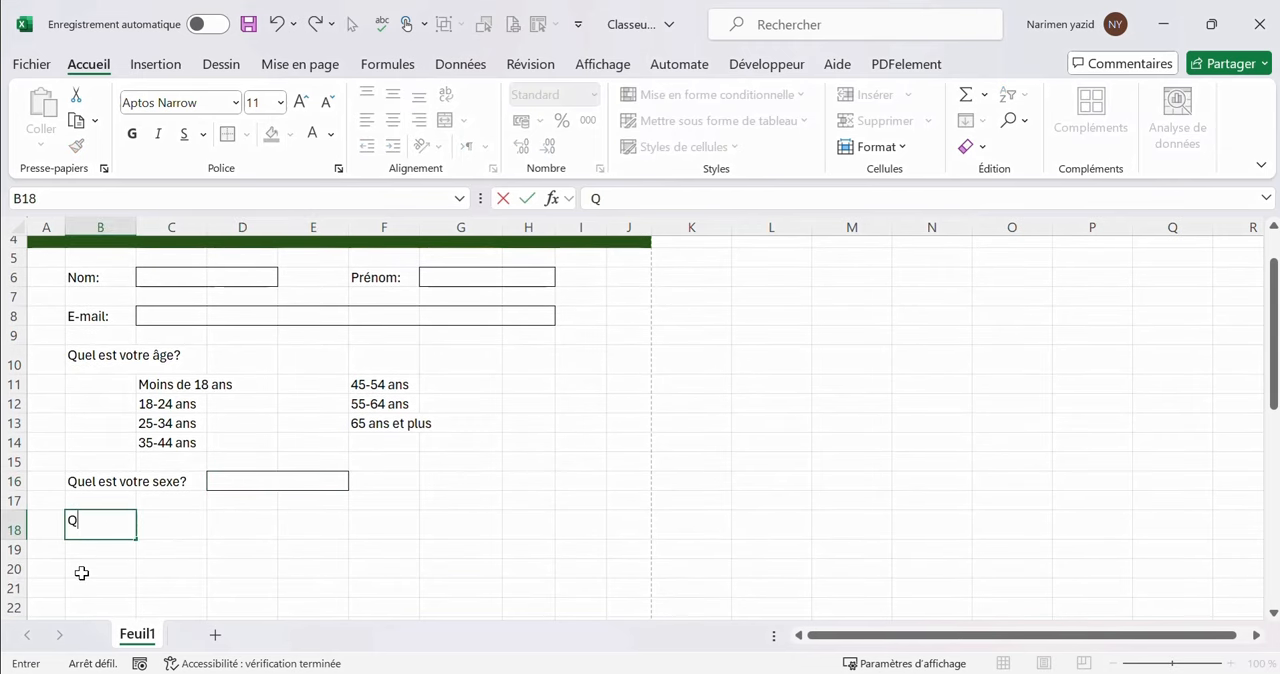
type("uel est votre situat")
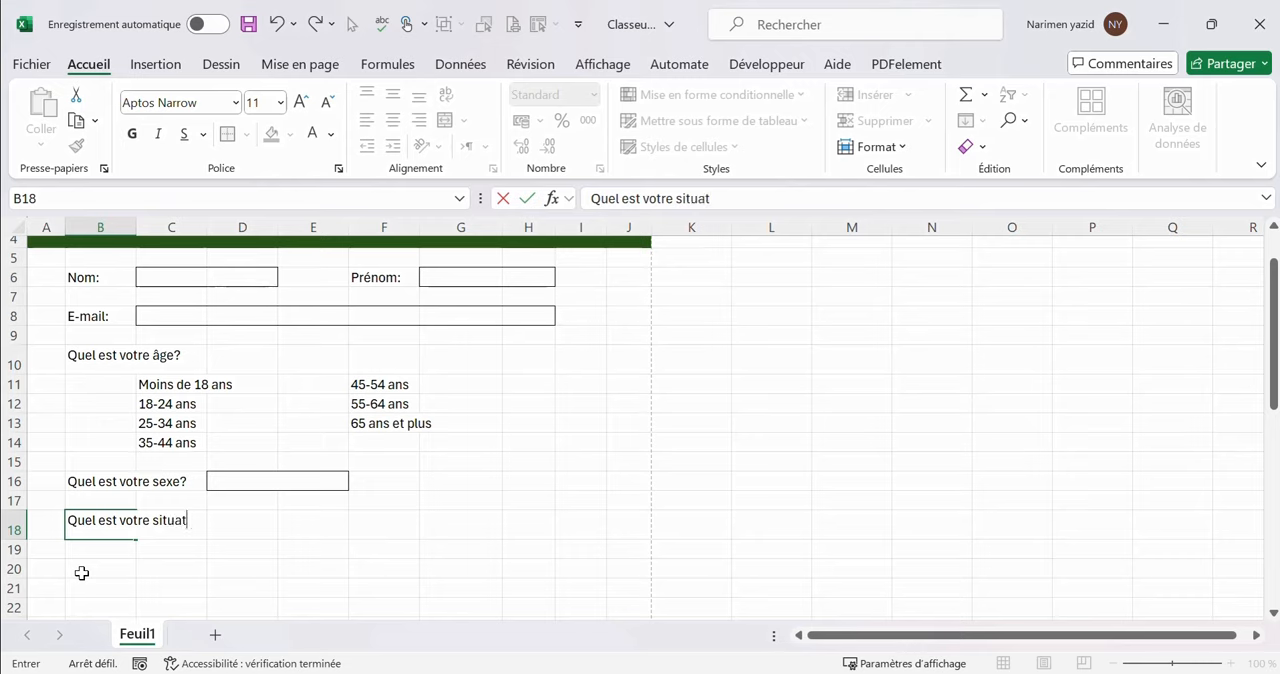
type("ion profession")
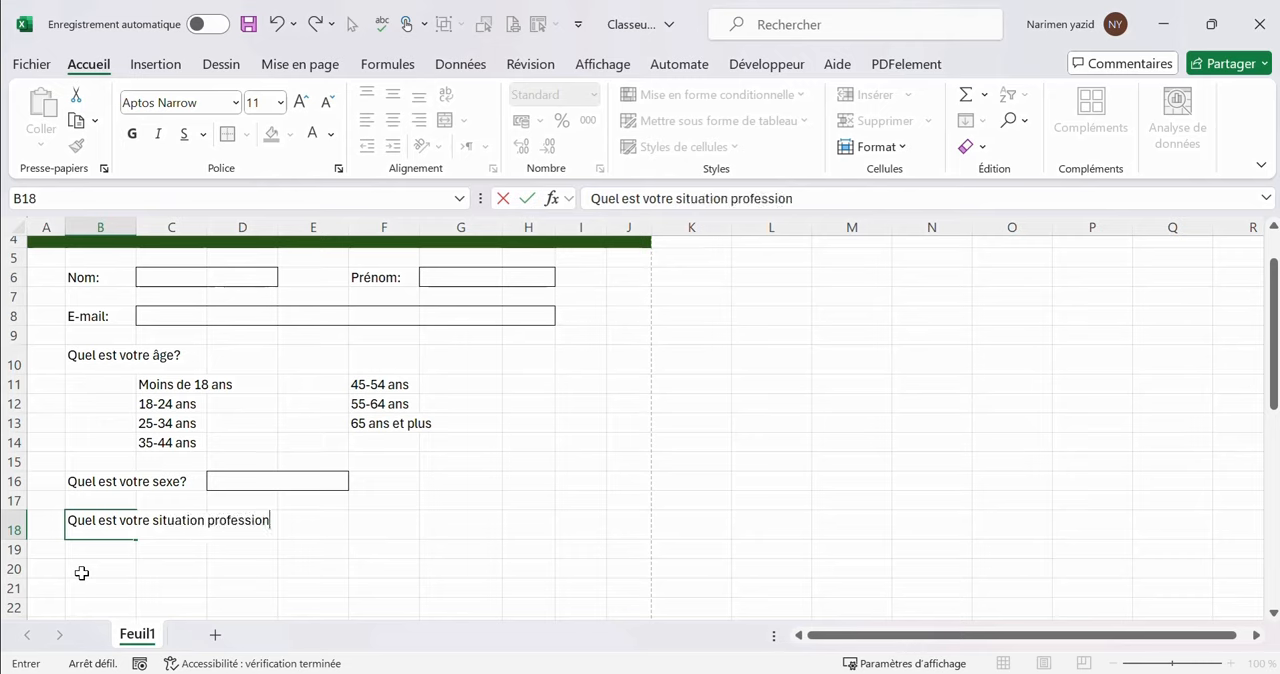
type("nelle?")
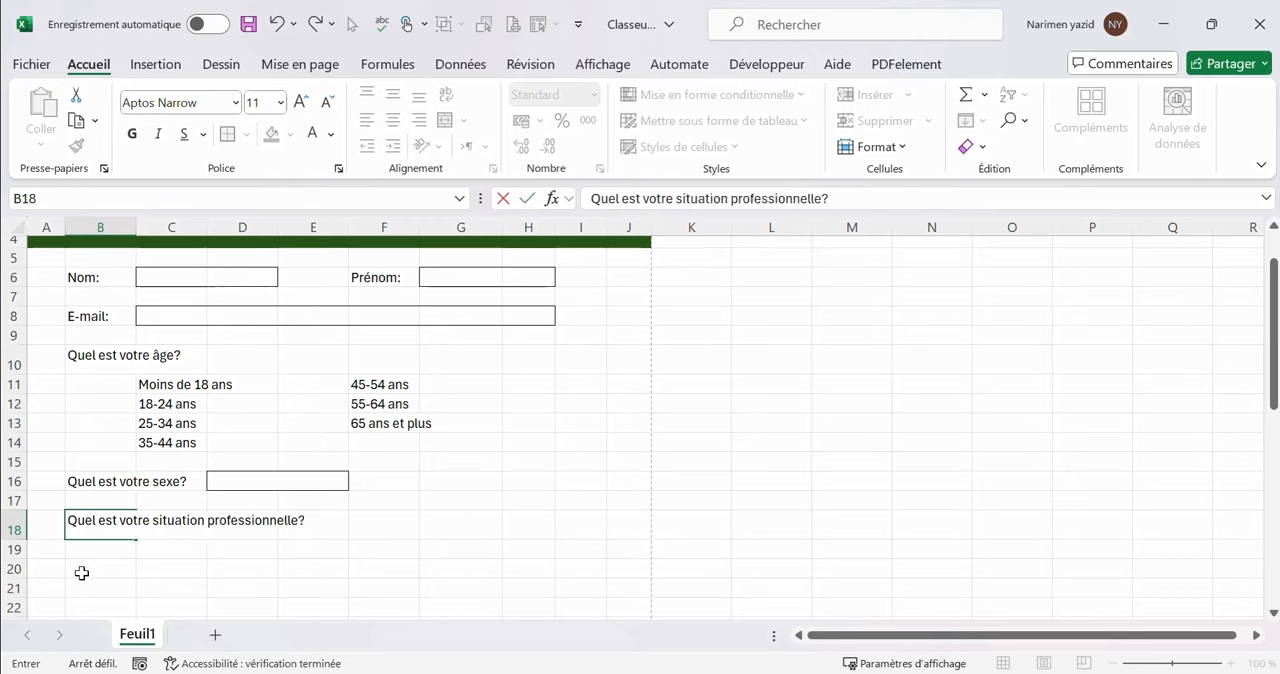
List the occupations "Etudiant", "Employé" and "Travailleur indépendant" in cells C19 to C21
left_click(190, 548)
type("Etudiant")
key("Return")
type("Employé")
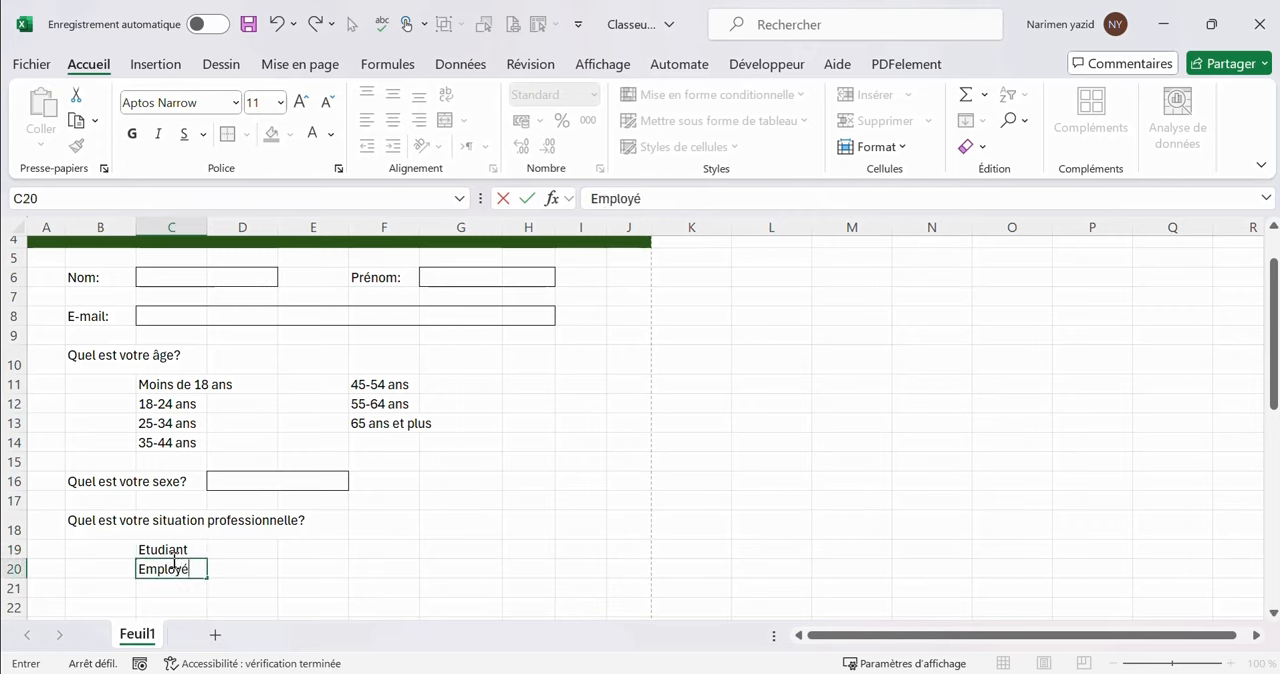
key("Return")
type("Trava")
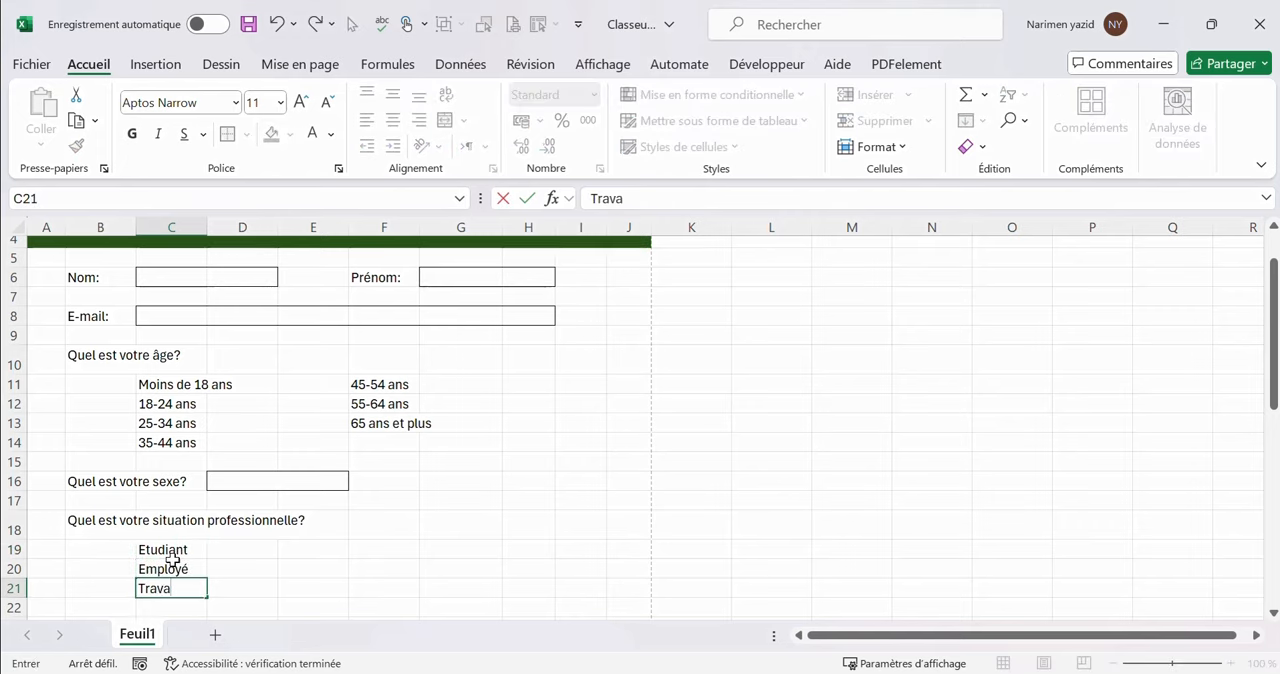
type("illeur indépendant")
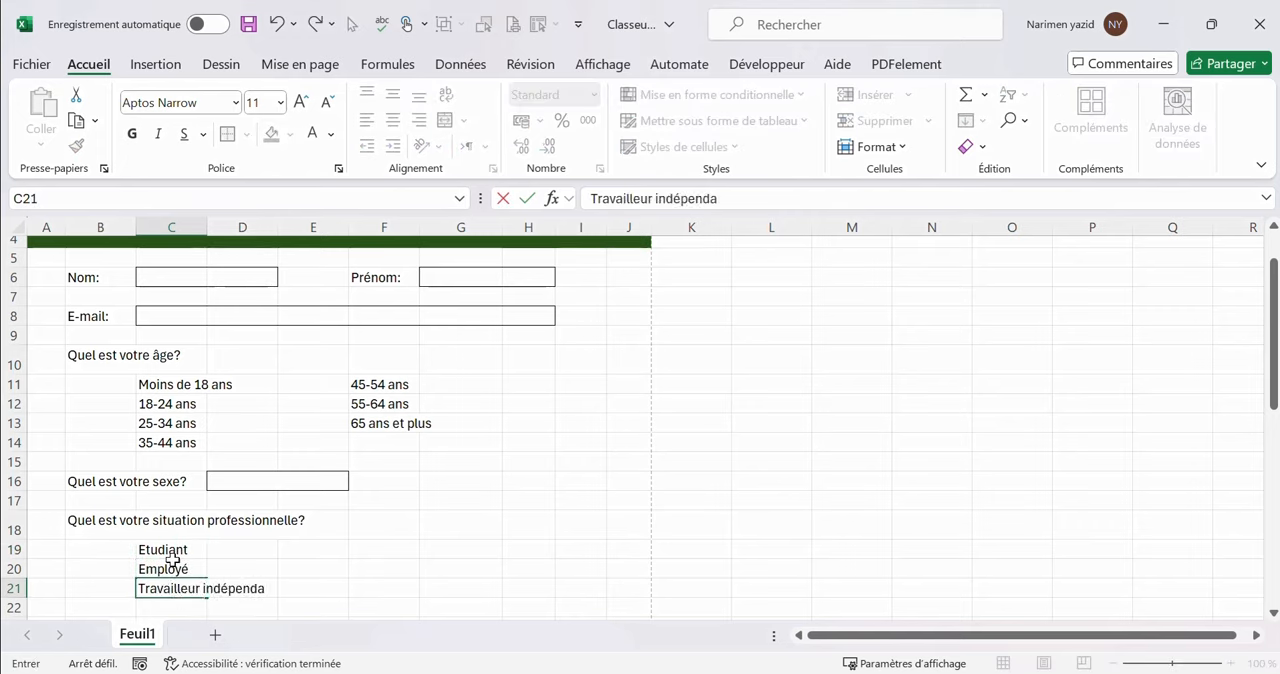
List the remaining occupation options "Chômeur", "Retraité" and "Autre" in cells F19 to F21
left_click(390, 546)
type("Chomeur")
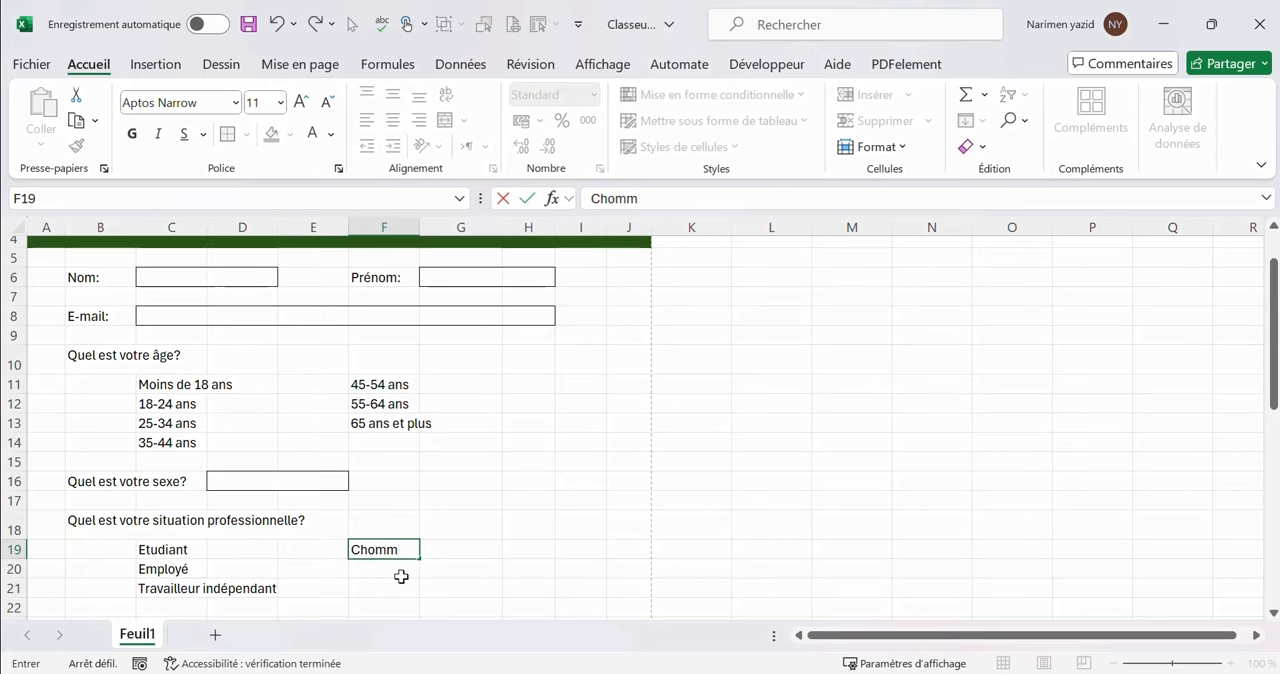
key("Return")
type("Retrai")
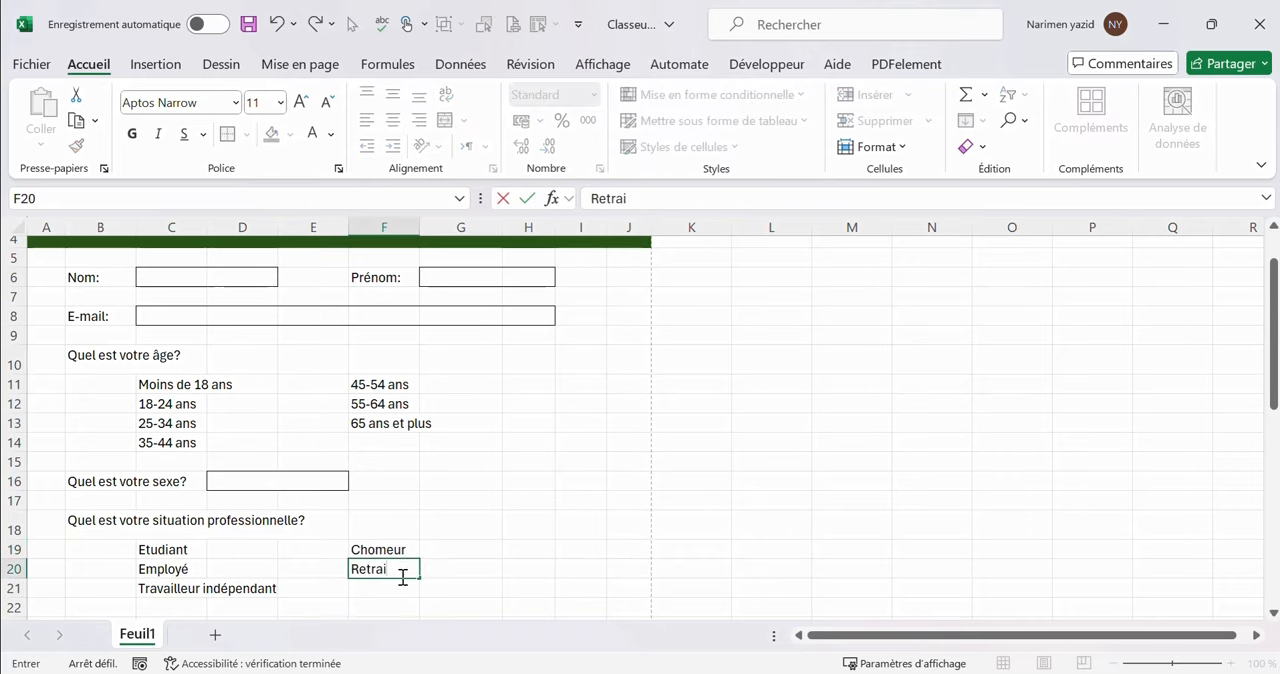
type("té")
key("Return")
type("Autre")
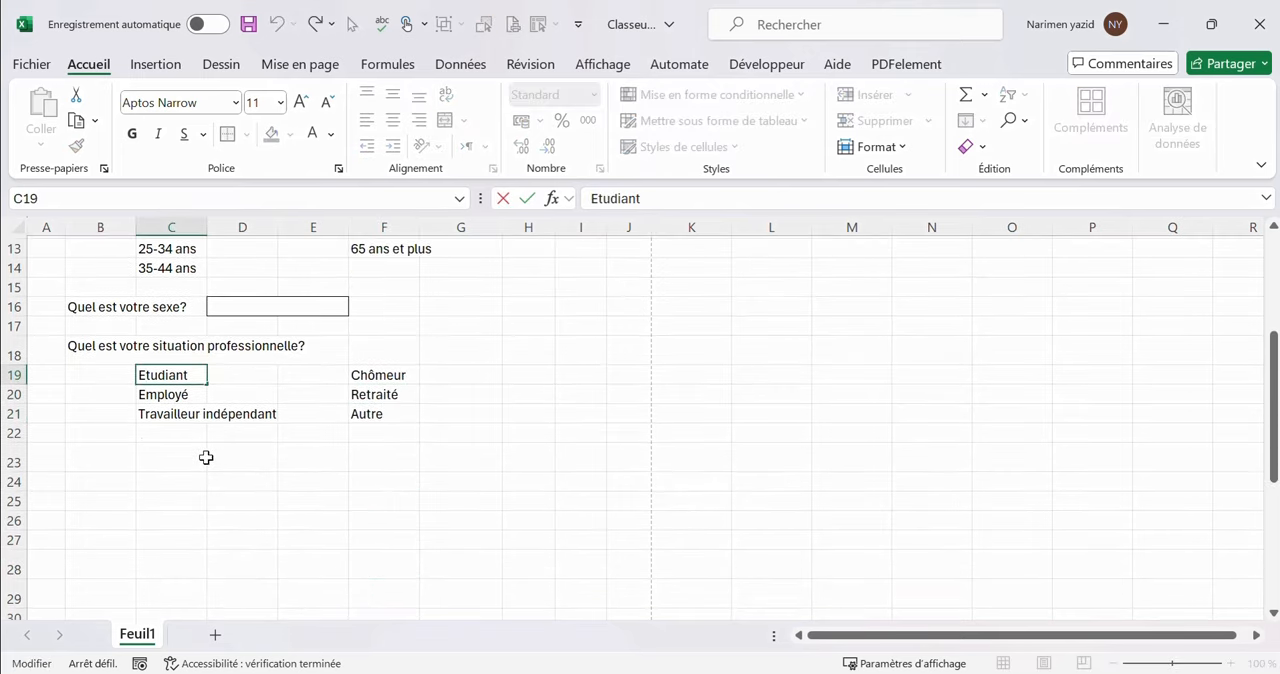
Enter the question "Comment avez-vous entendu parler de notre entreprise?" in cell B23
left_click(206, 457)
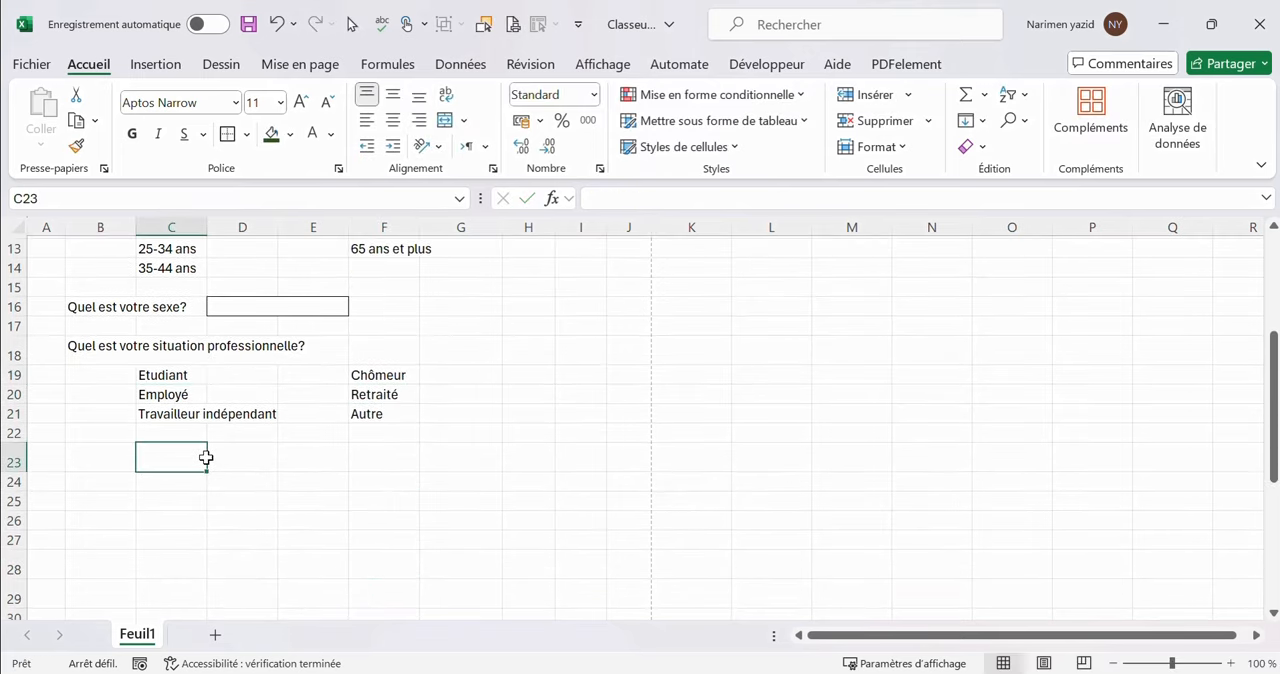
left_click(102, 450)
type("Comment avez")
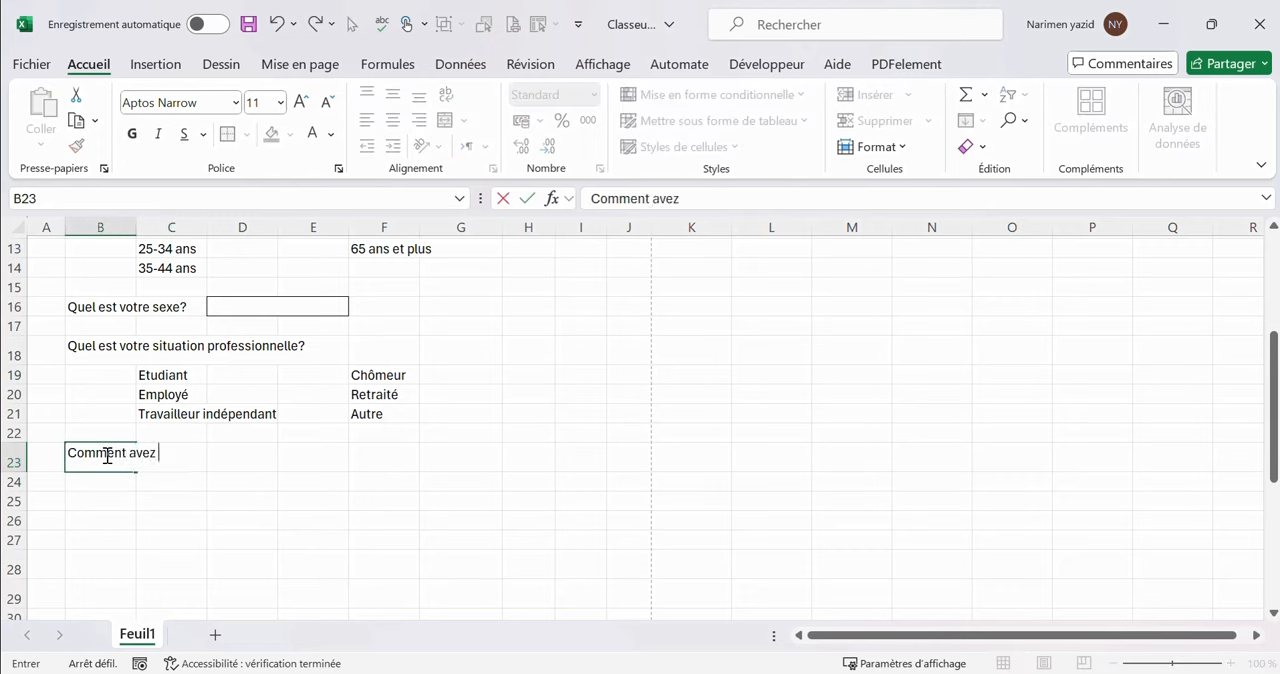
type("-vous entendu pa")
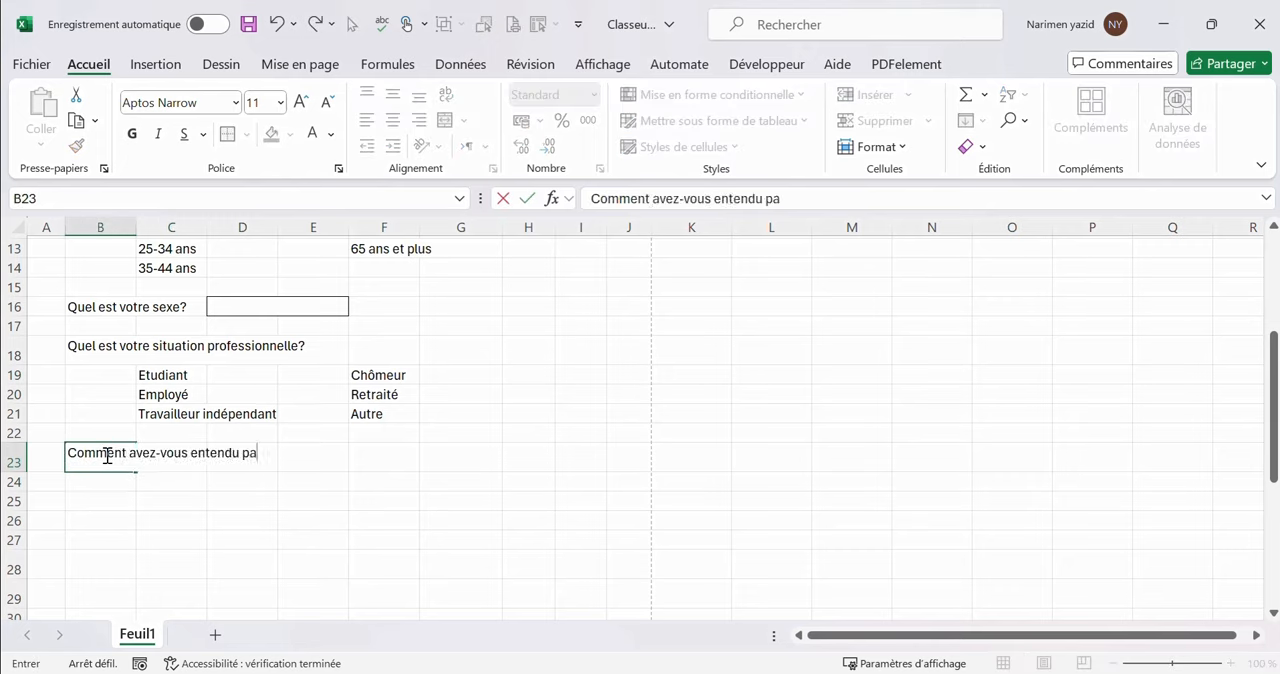
type("rler de notre entreprise?")
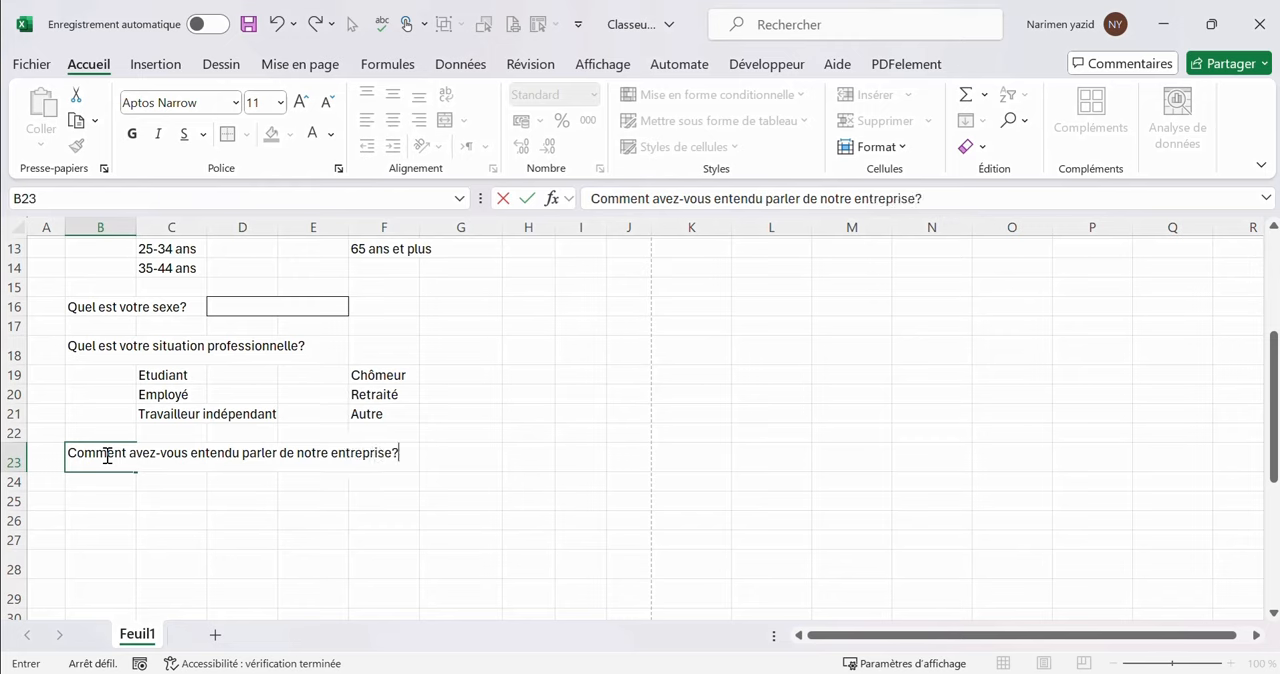
key("Return")
List the answer options "Bouche à oreille", "publicité en ligne" and "Réseaux sociaux" in cells C24 to C26
left_click(182, 480)
type("Bouche à oreille")
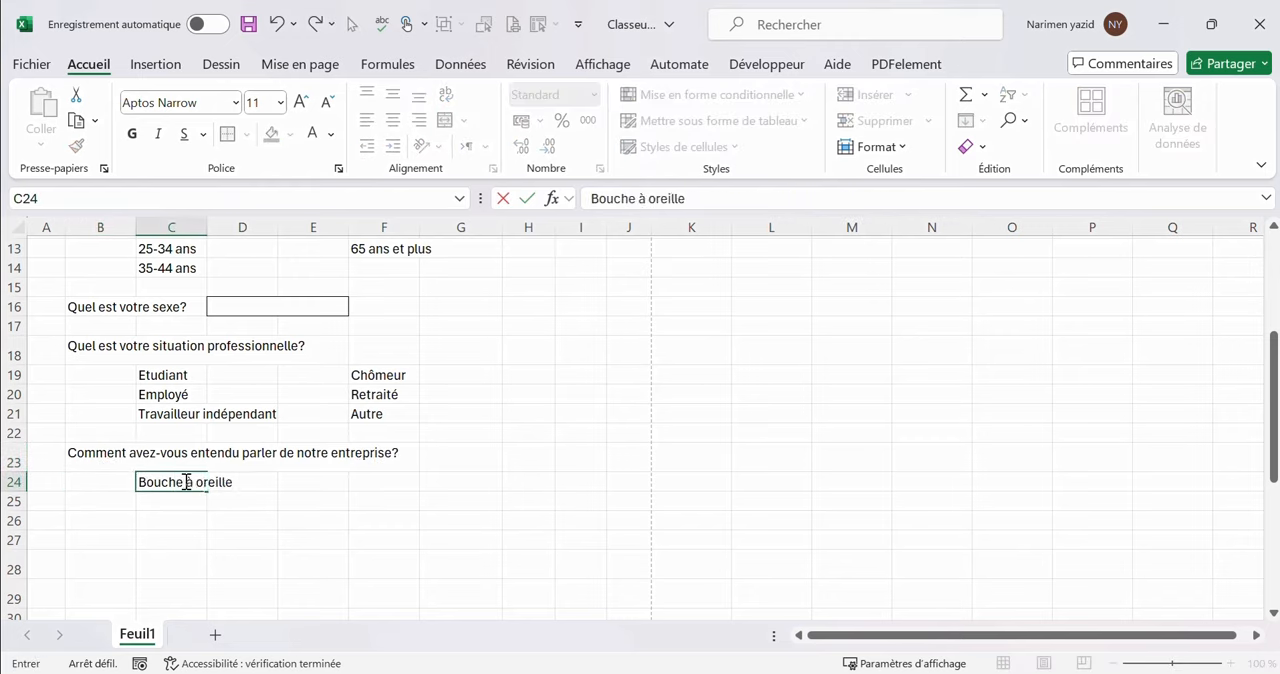
key("Return")
type("publici")
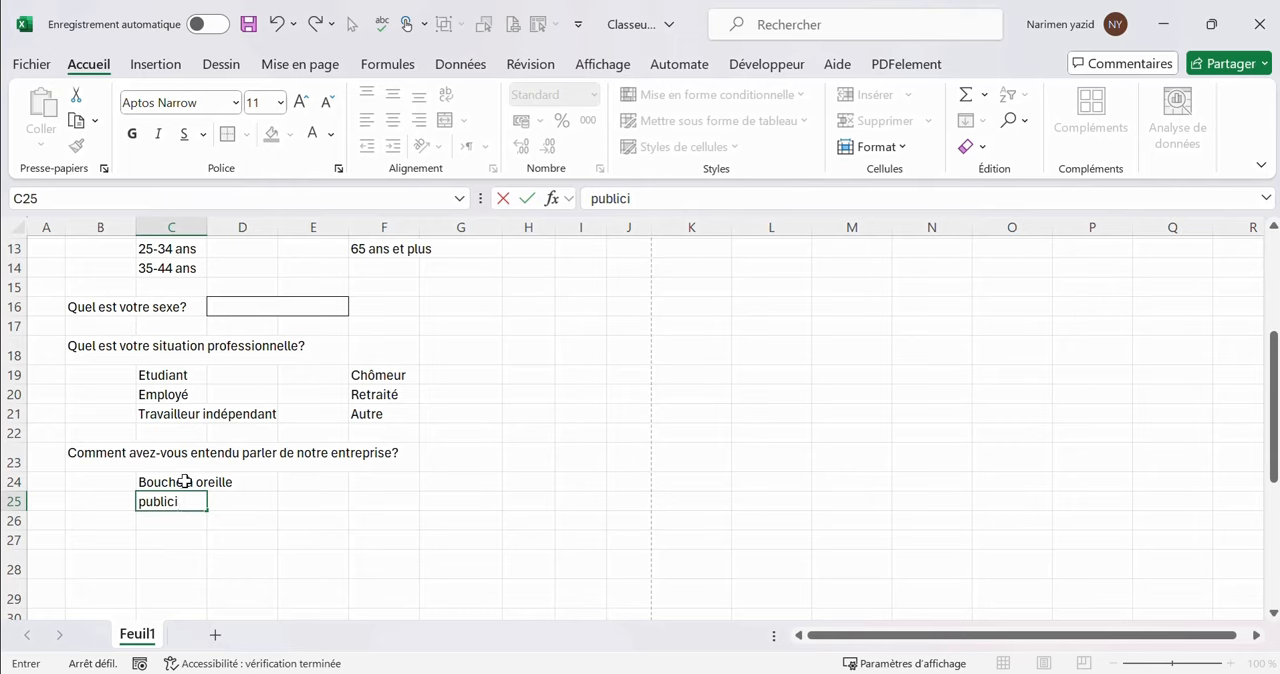
type("té en ligne")
key("Return")
type("Rése")
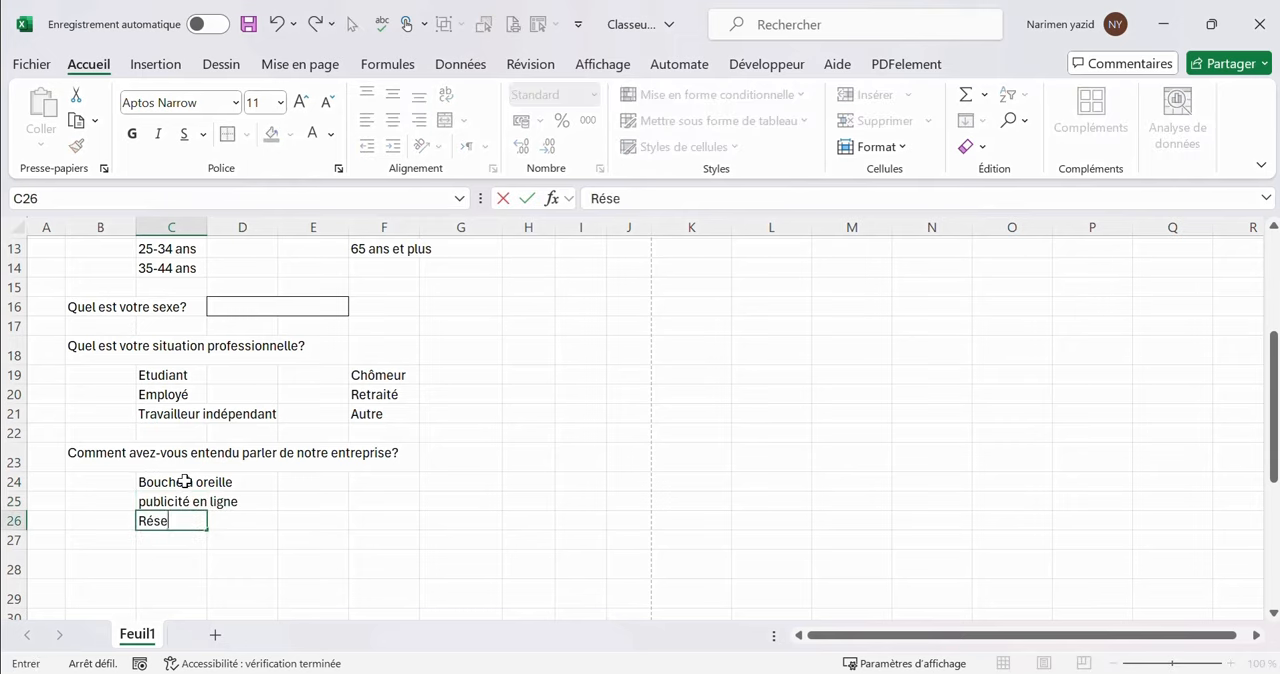
type("aux sociaux")
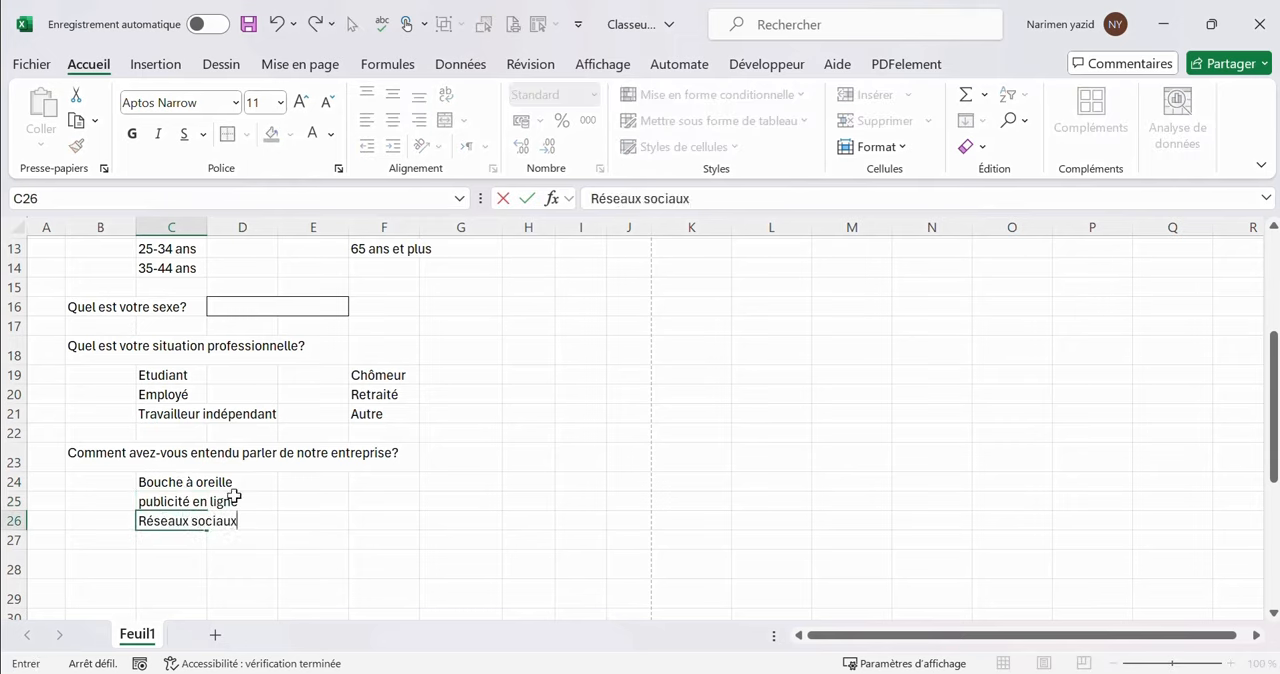
List the remaining options "Recherche internet", "Evénement ou salon" and "Autre" in cells F24 to F26
left_click(360, 482)
type("Reche")
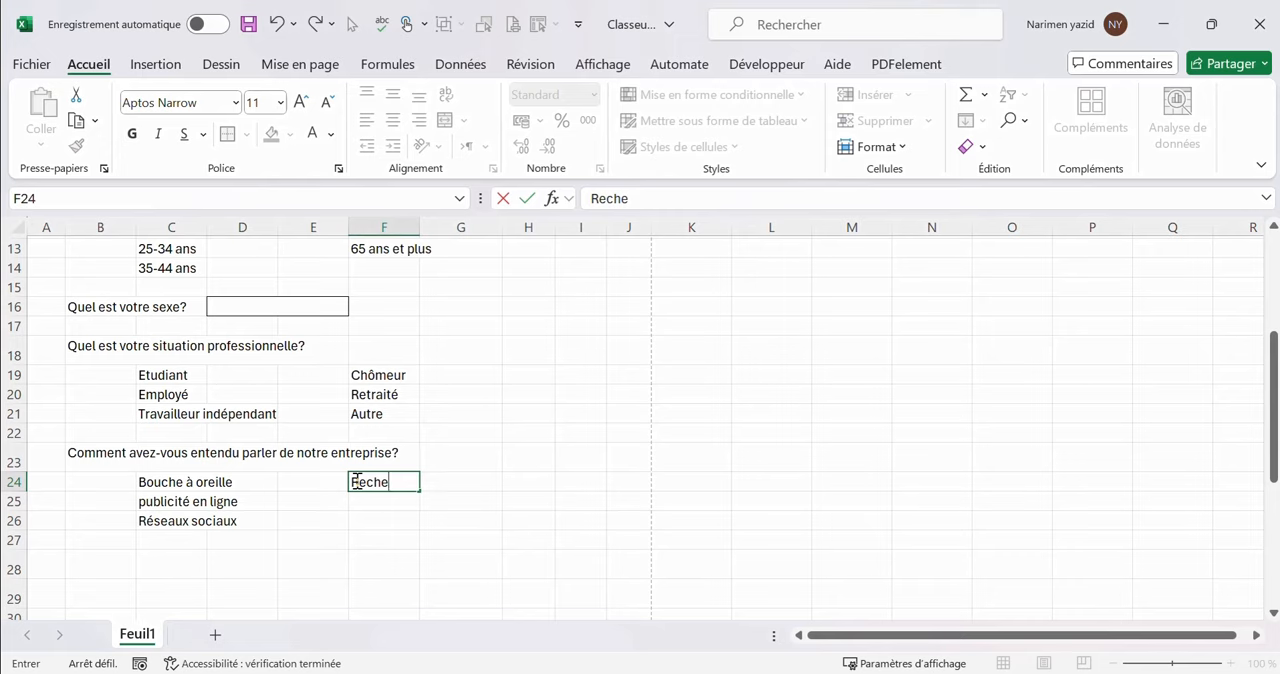
type("rche internet")
key("Return")
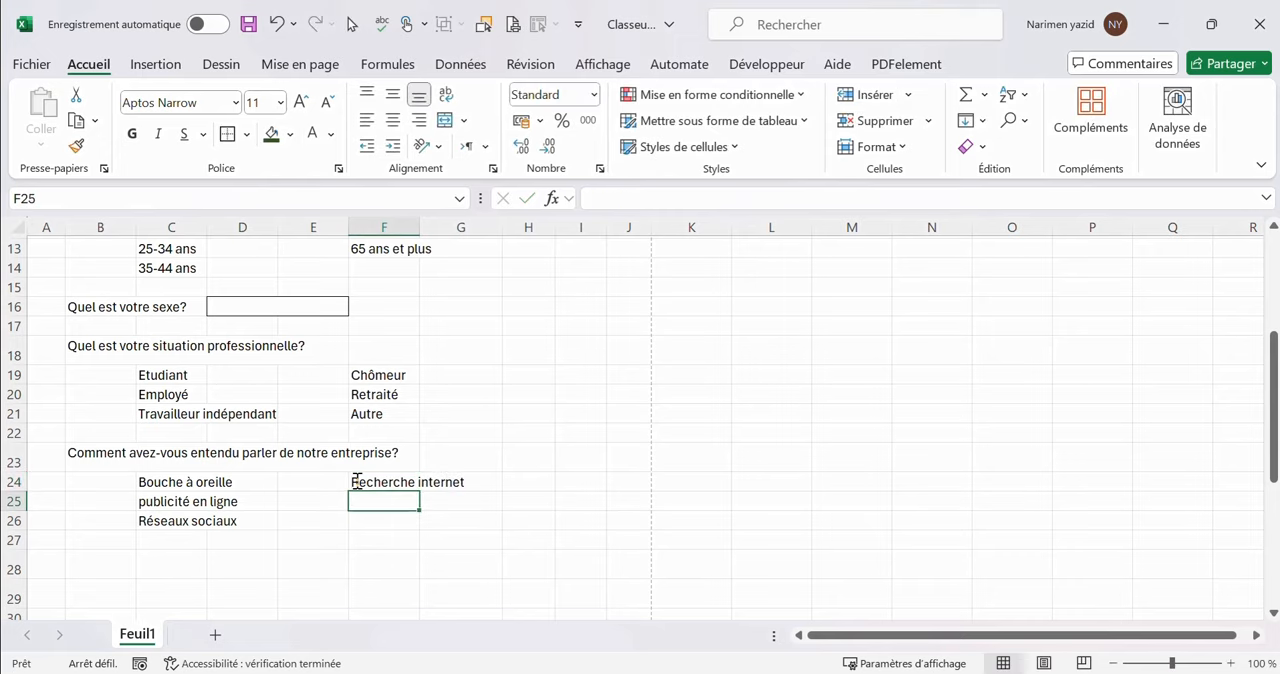
type("Evénement")
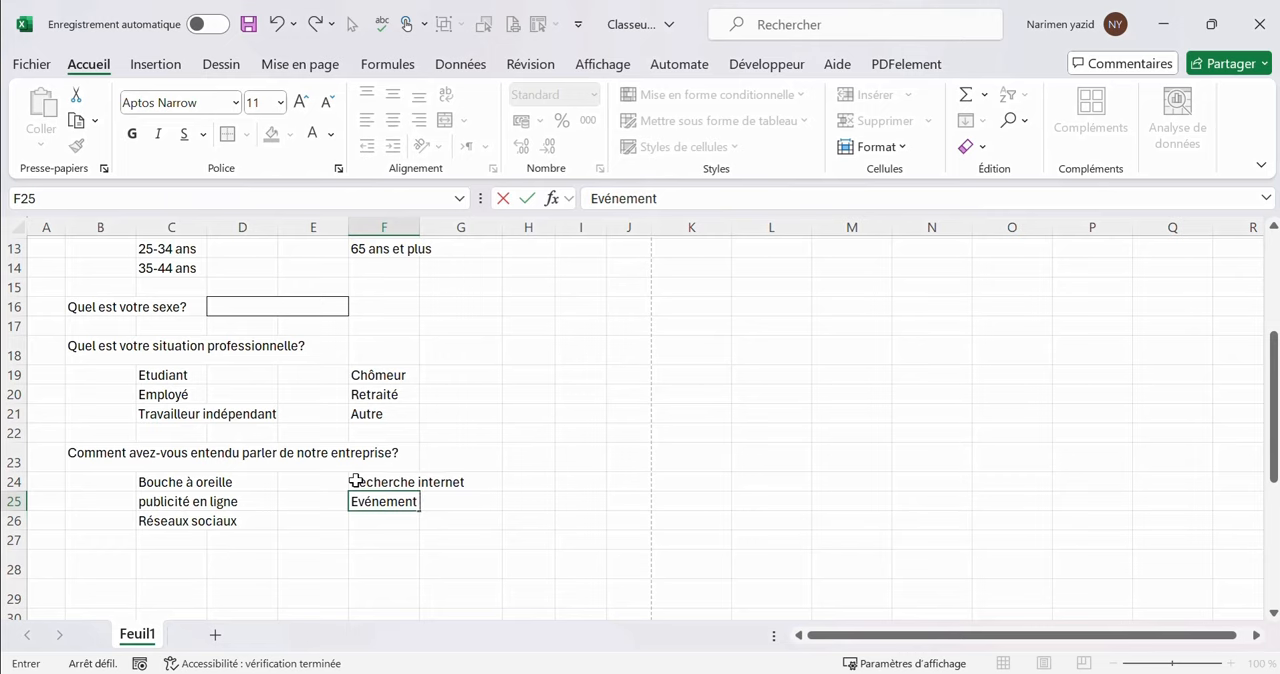
type(" ou salon")
key("Return")
type("Autre")
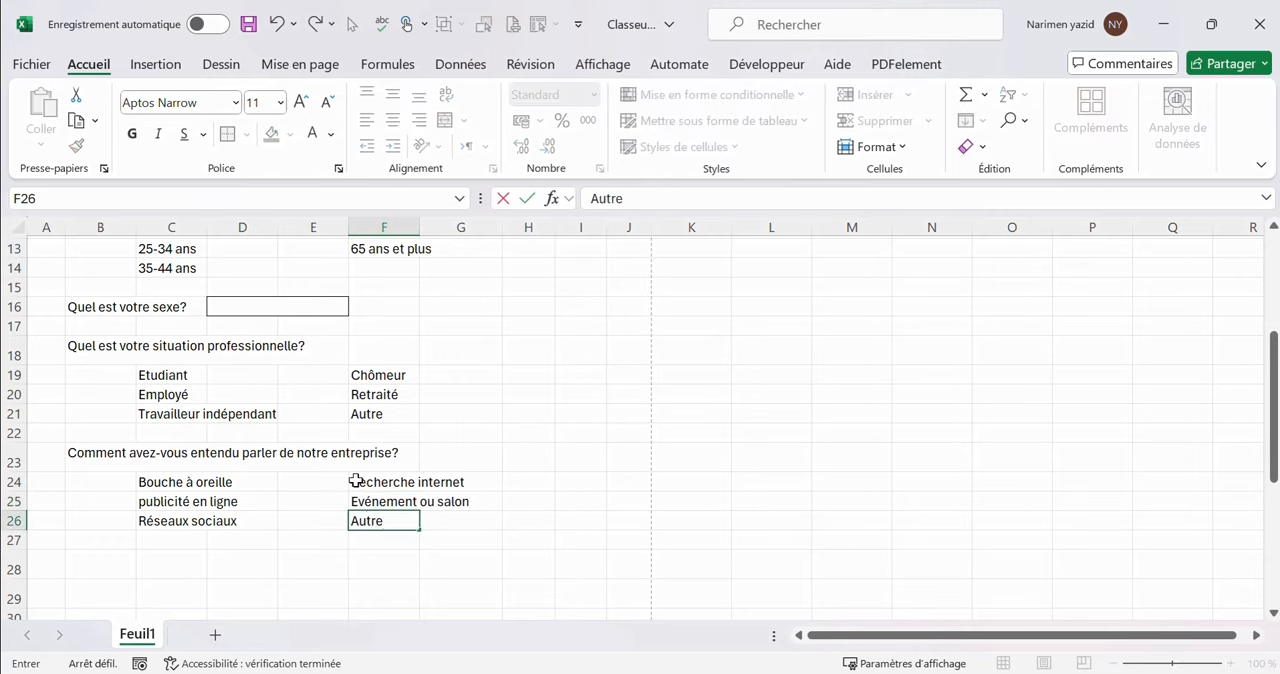
Enter the question "Comment évalueriez-vous la qualité de notre service?" in cell B28
left_click(80, 565)
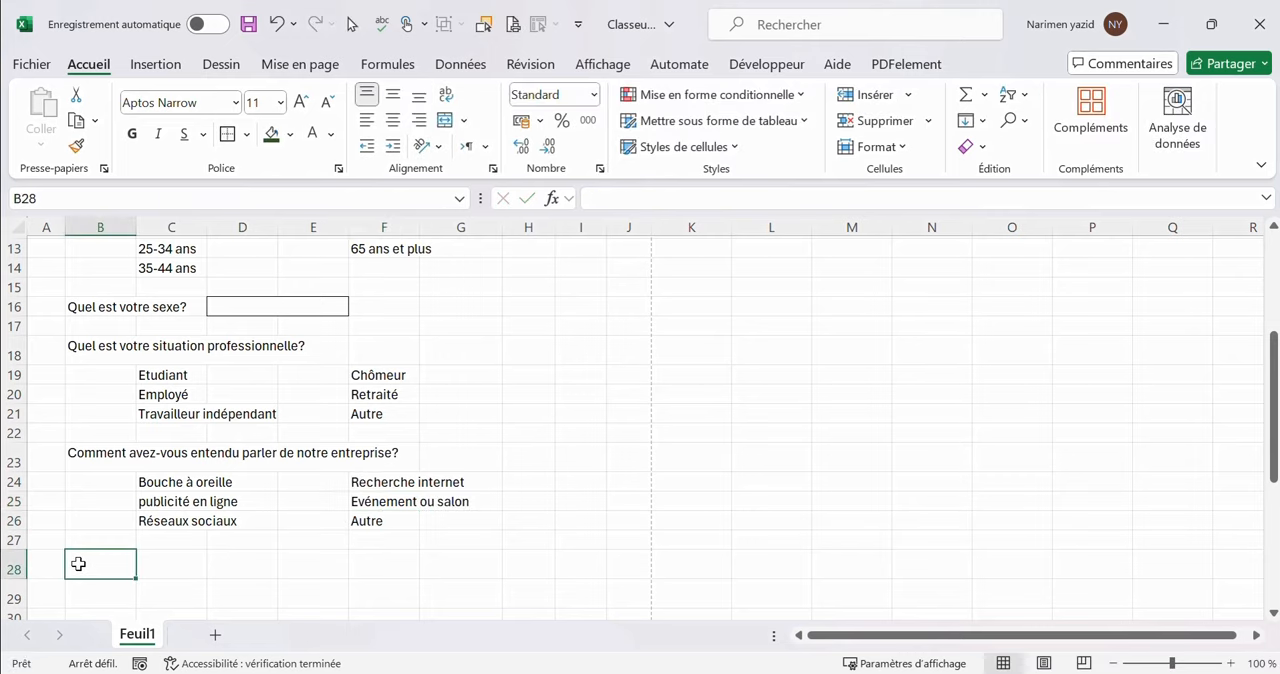
type("Comment évalueriez-")
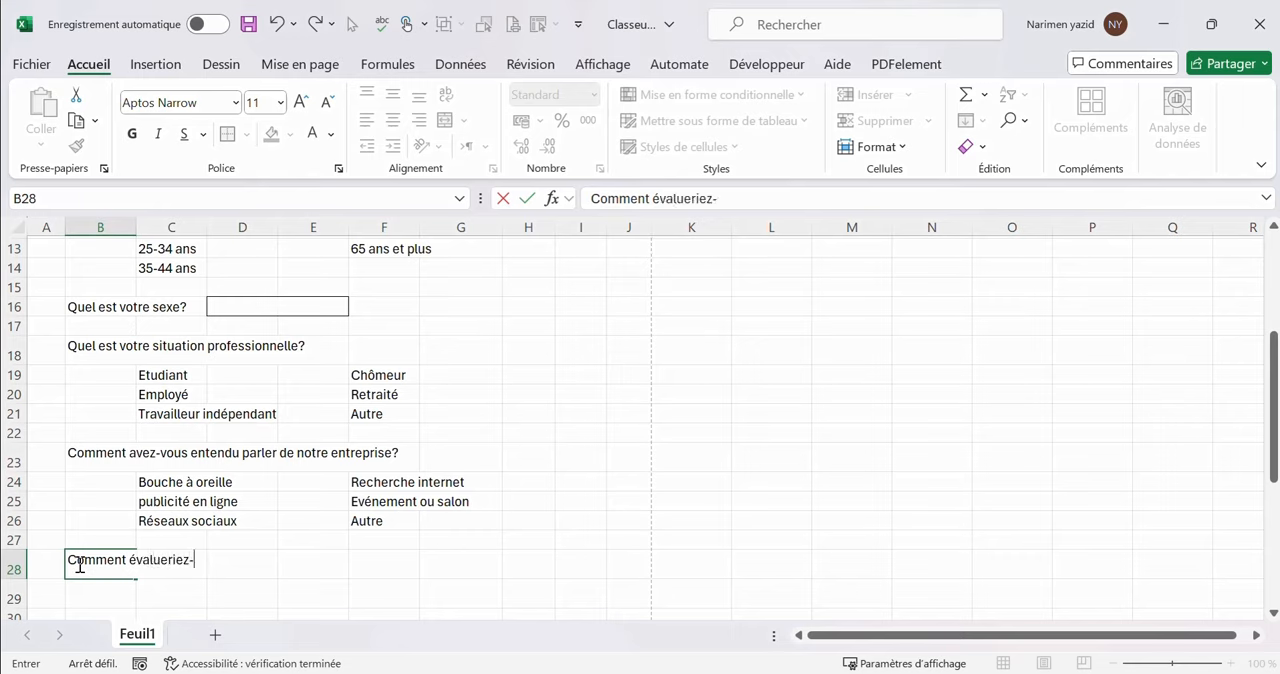
type("vous la qualité de n")
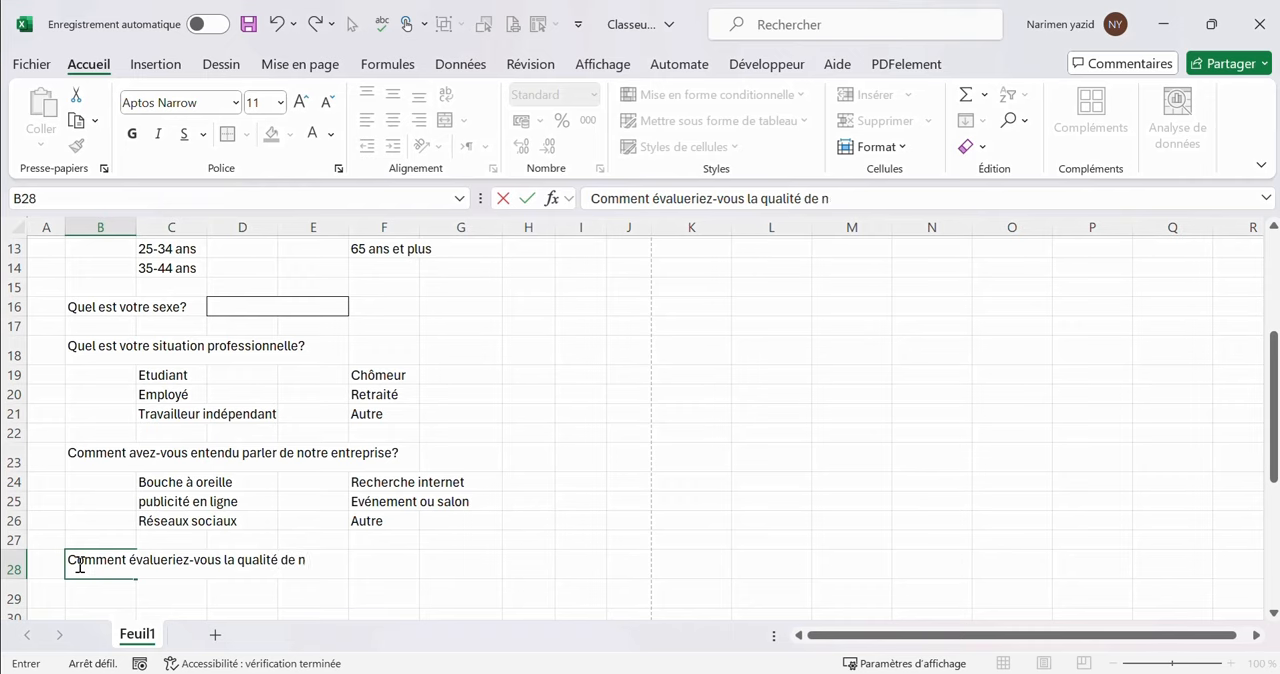
type("otre service?")
key("Return")
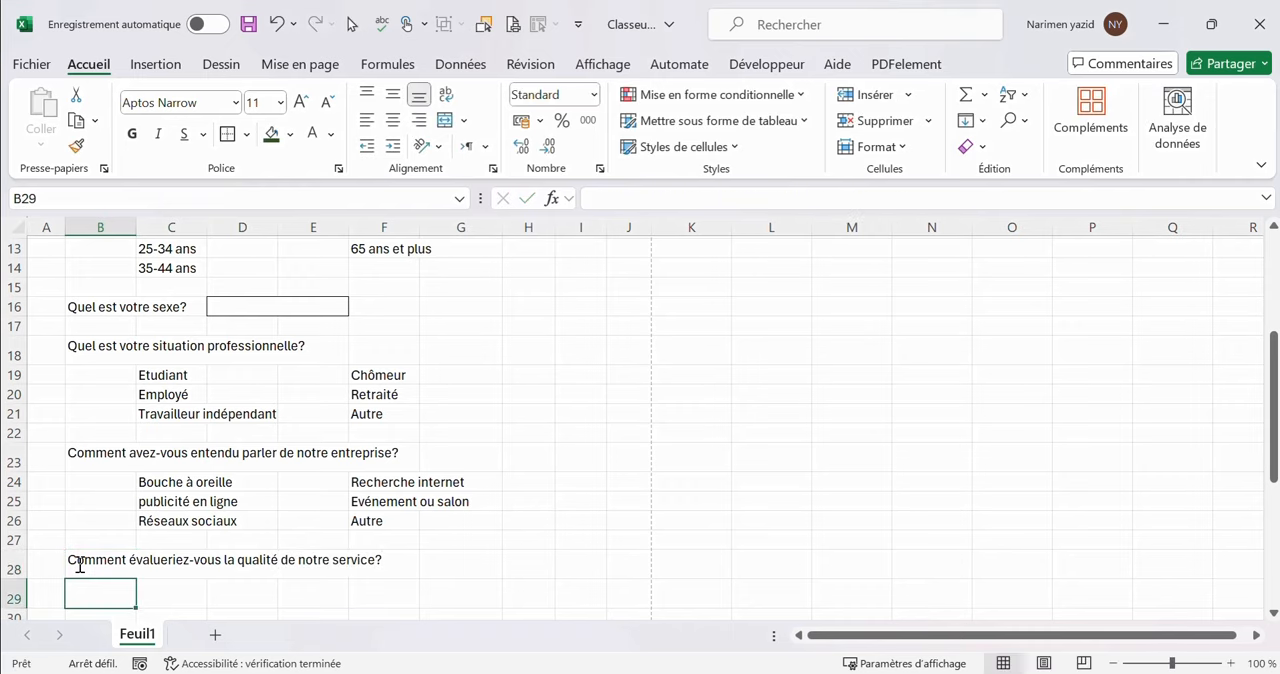
Enter the rating labels "Très médiocre" and "Médiocre" in cells B30 and C30 under the service quality question
left_click_drag(89, 590, 362, 594)
scroll(581, 473, "down", 2)
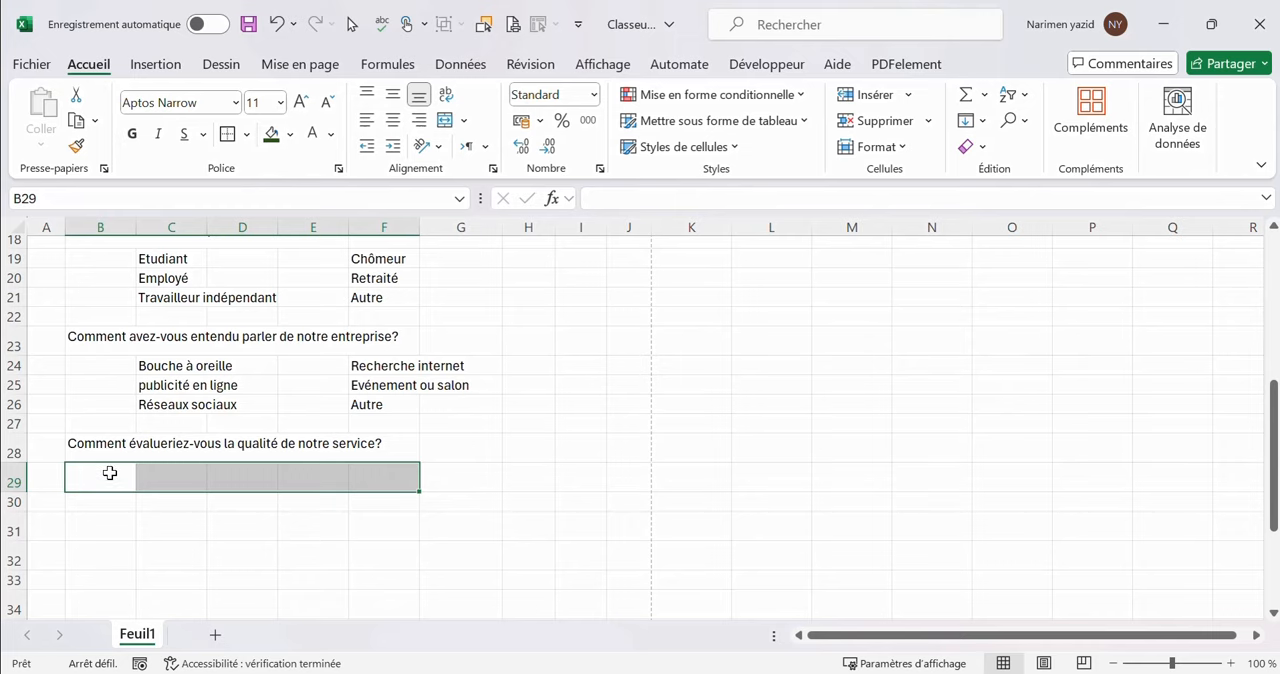
left_click(126, 501)
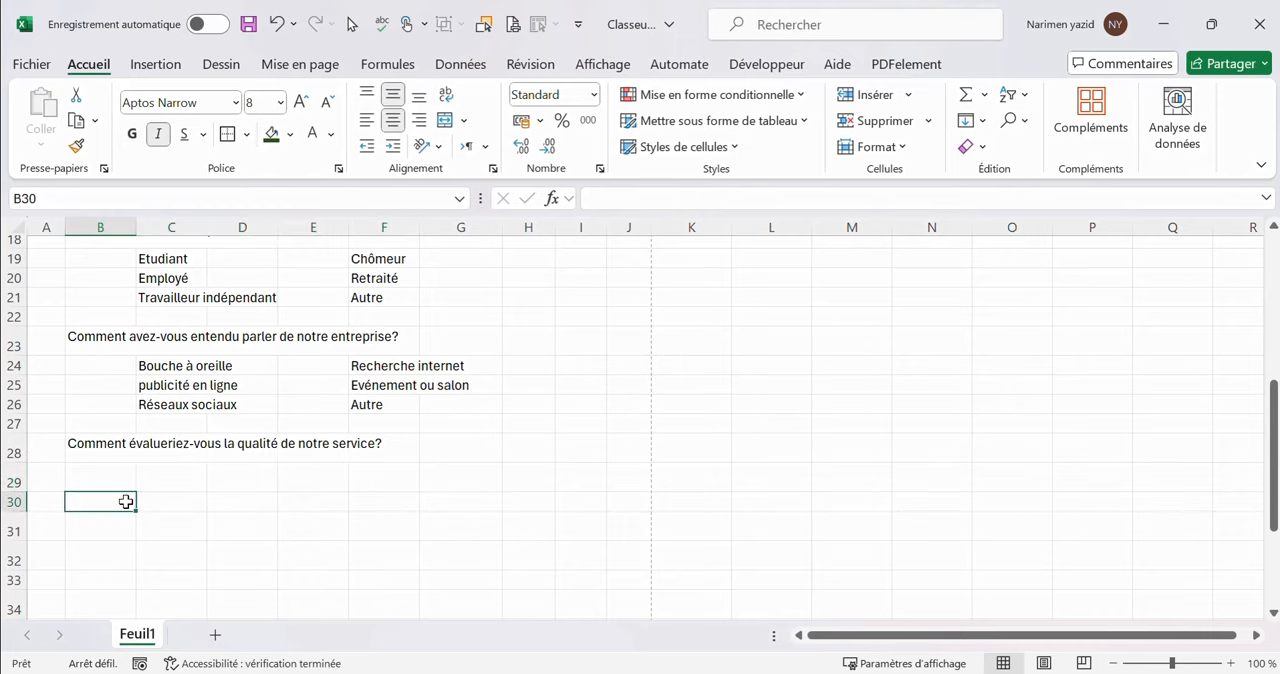
type("Très médiocre")
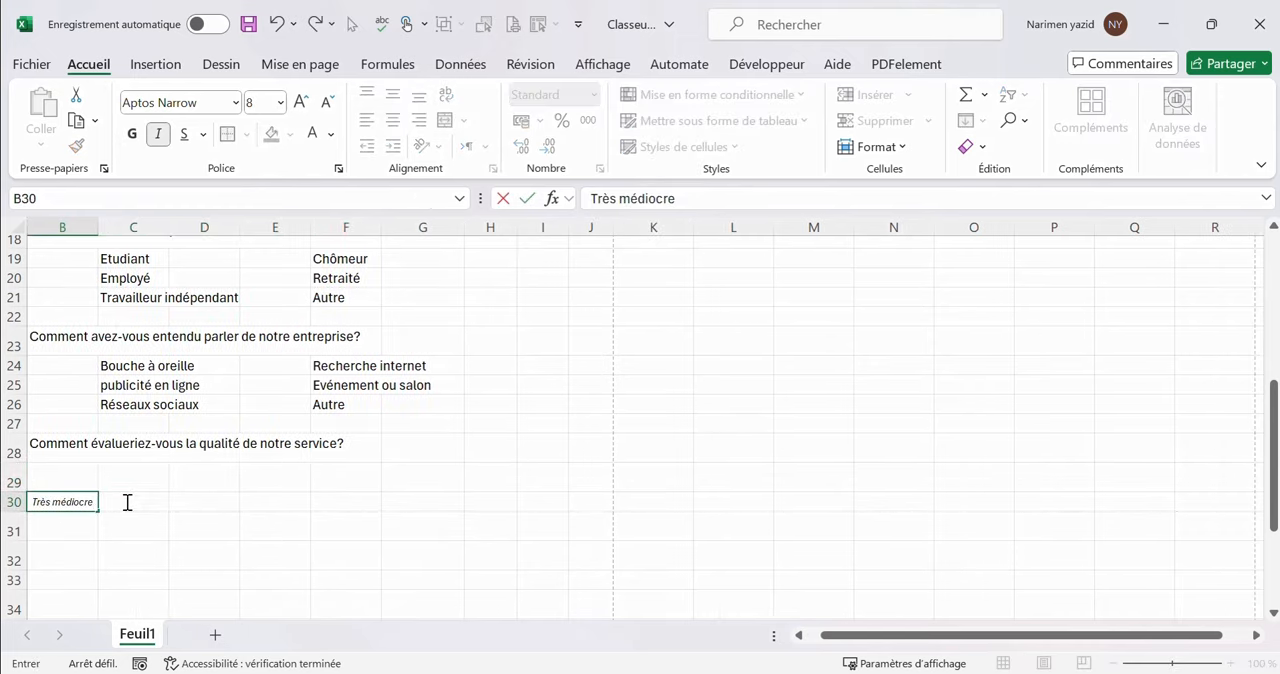
key("Tab")
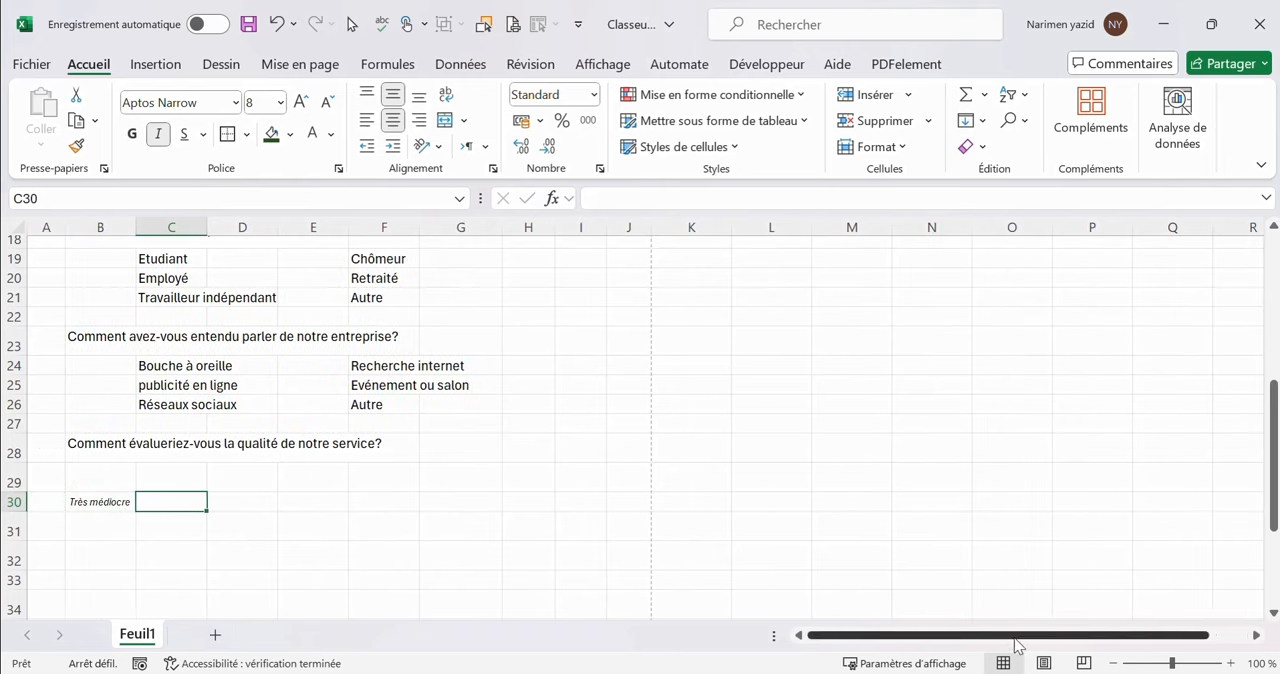
type("Médiocre")
key("Tab")
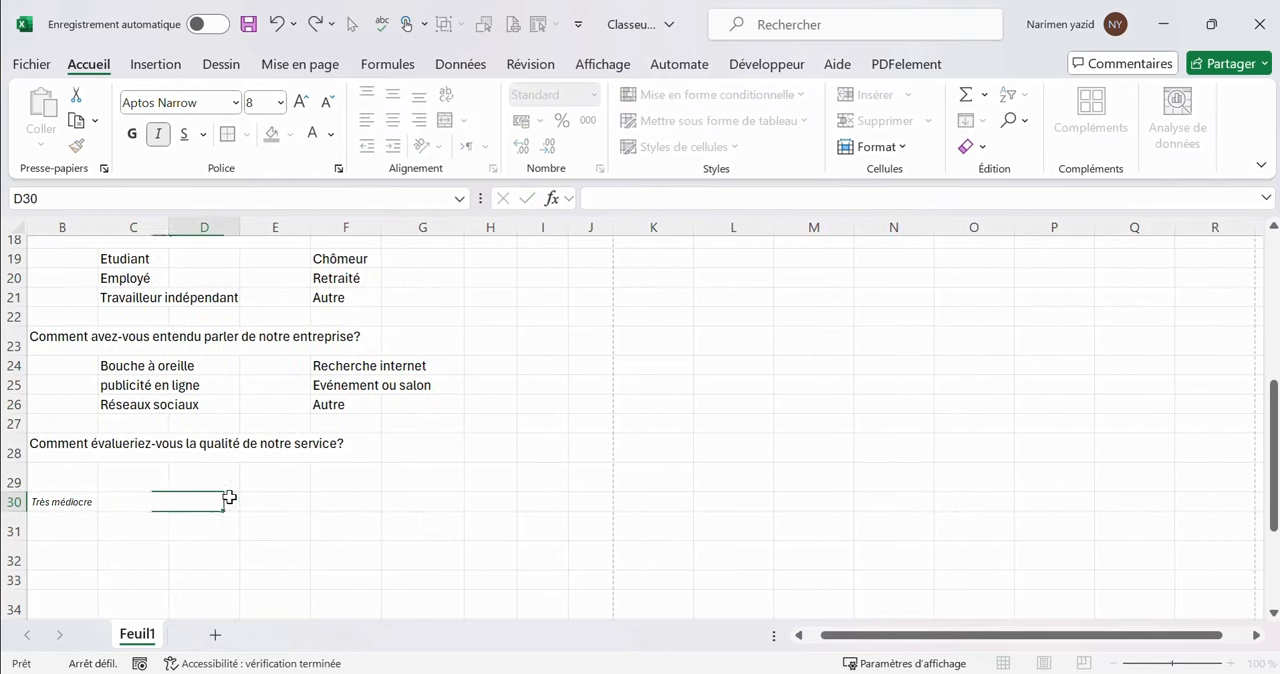
Complete the quality scale with "Moyen", "Bon" and "Excellent" in cells D30 to F30
type("Moyen")
key("Tab")
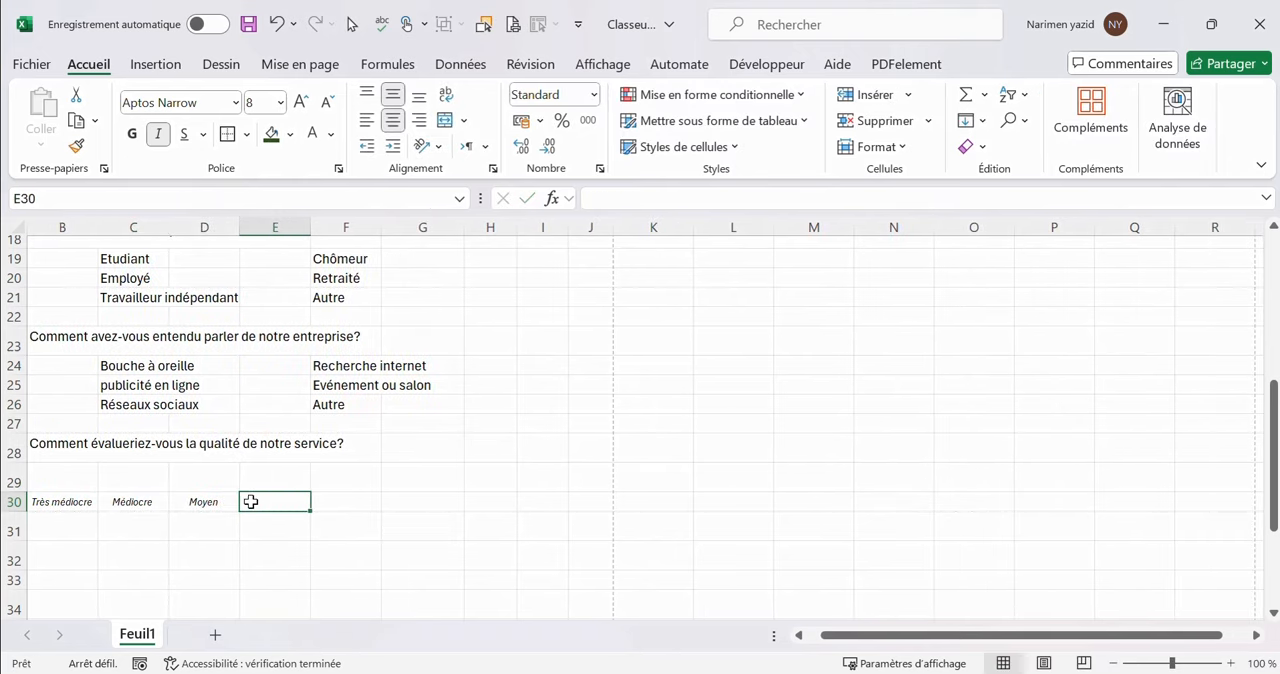
type("Bon")
key("Tab")
type("Ex")
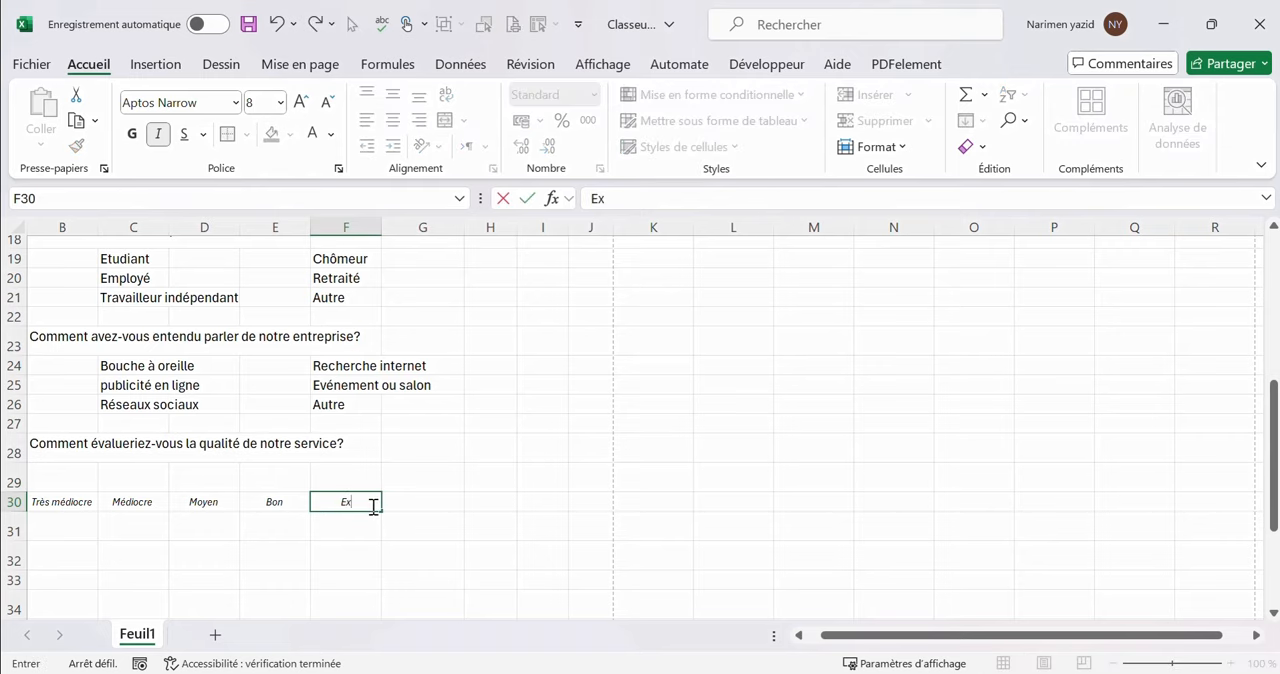
type("cellent")
left_click_drag(820, 635, 808, 635)
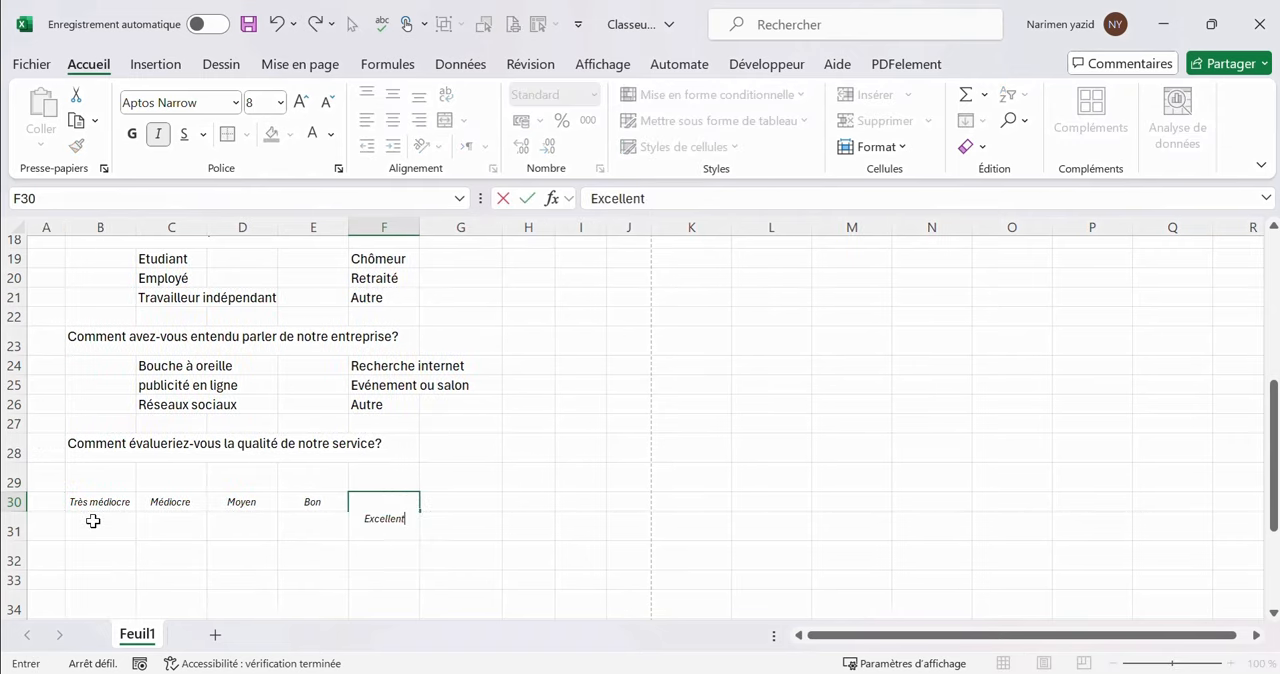
Enter the question "La rapidité de notre service était-elle satisfaisante?" in cell B31
left_click(121, 528)
type("La rapid")
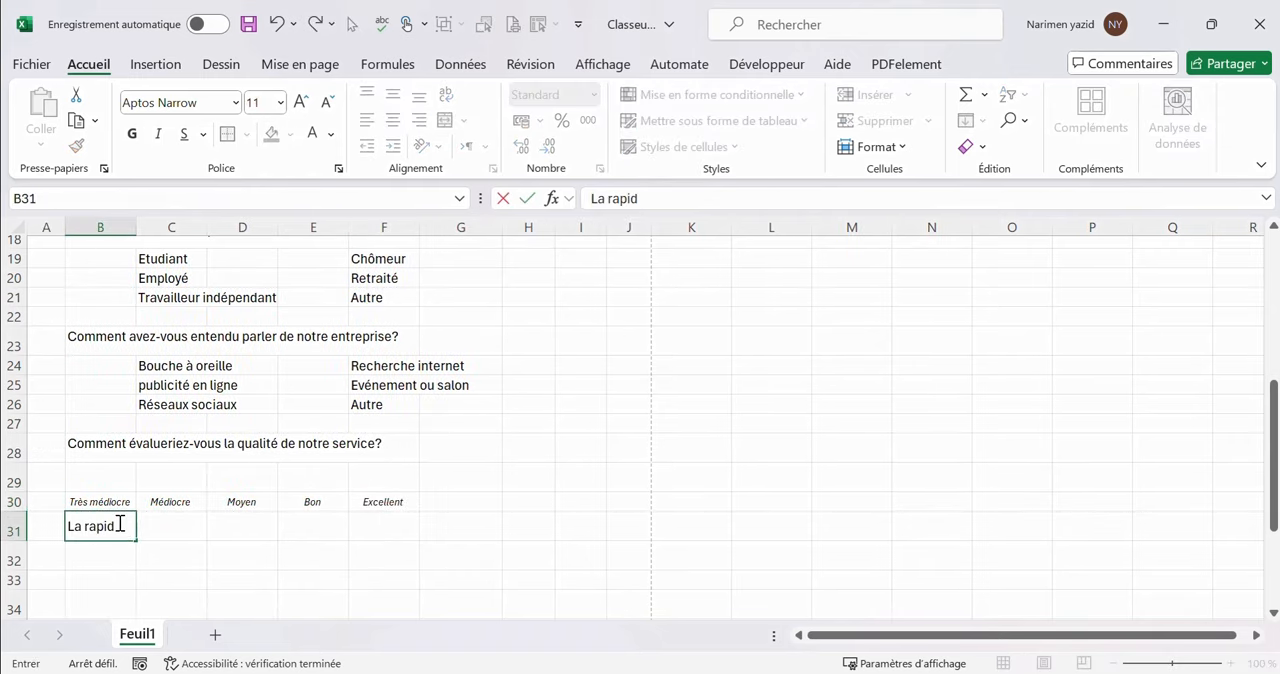
type("ité de notre service")
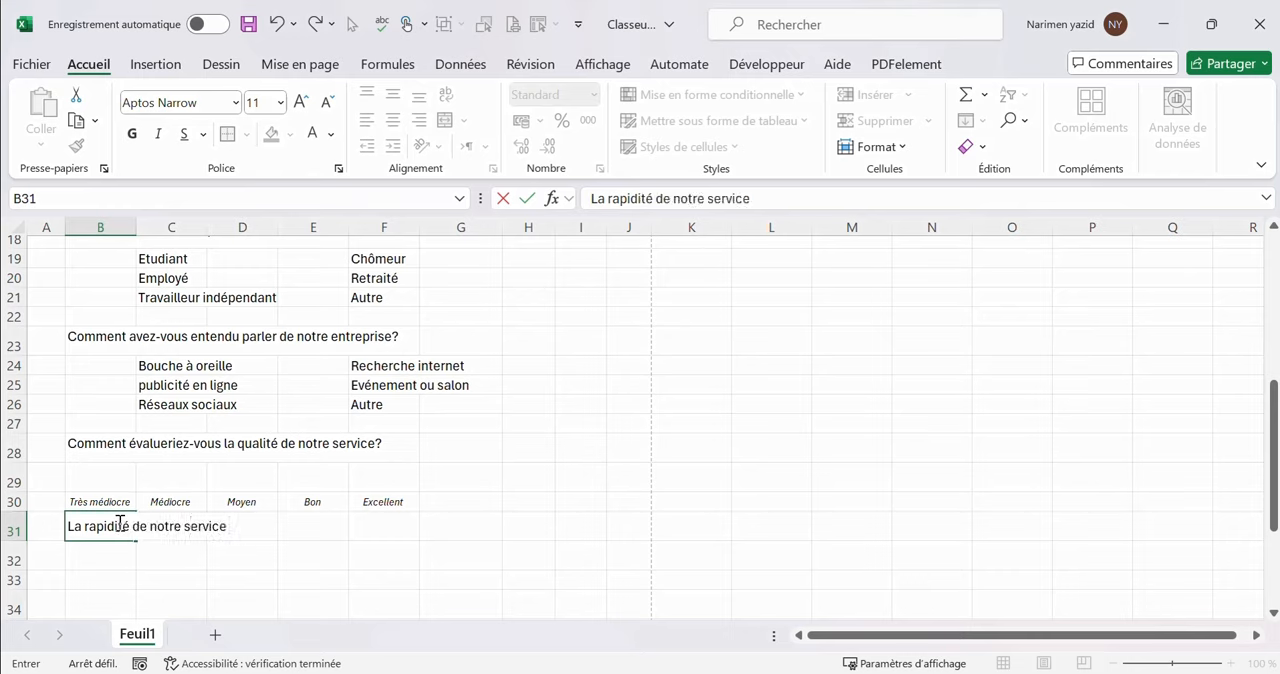
type(" était-elle satisfaisa")
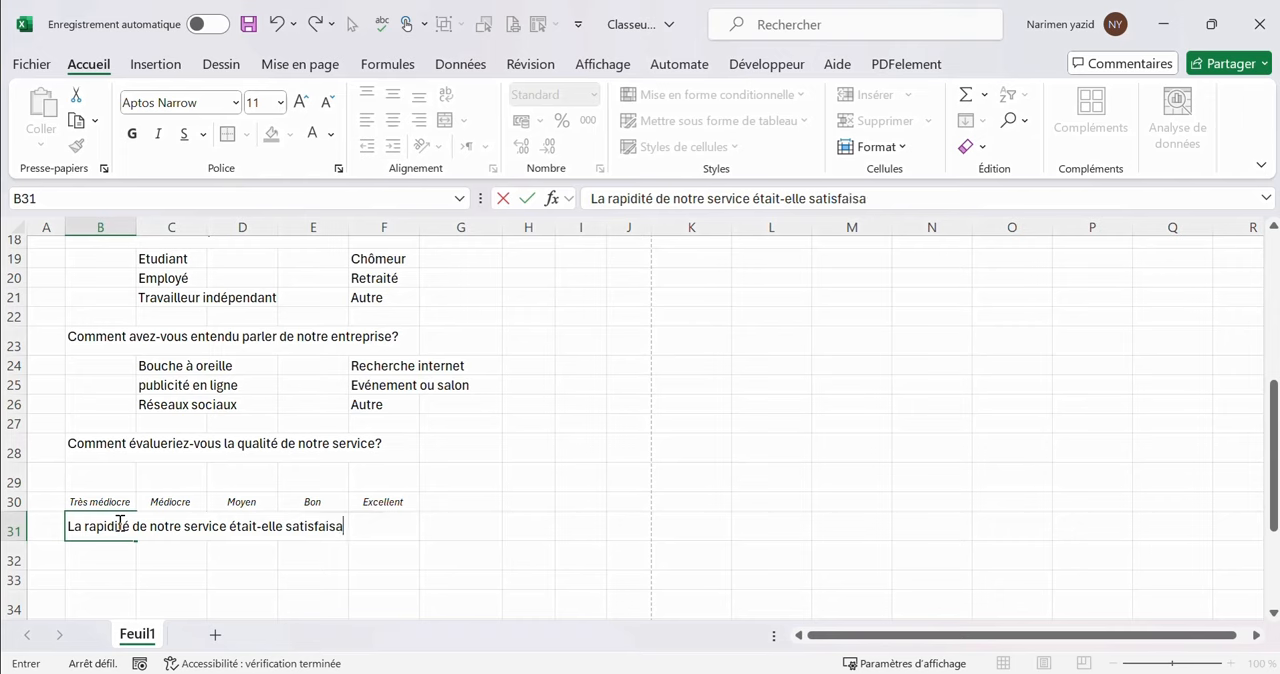
type("nte?")
key("Return")
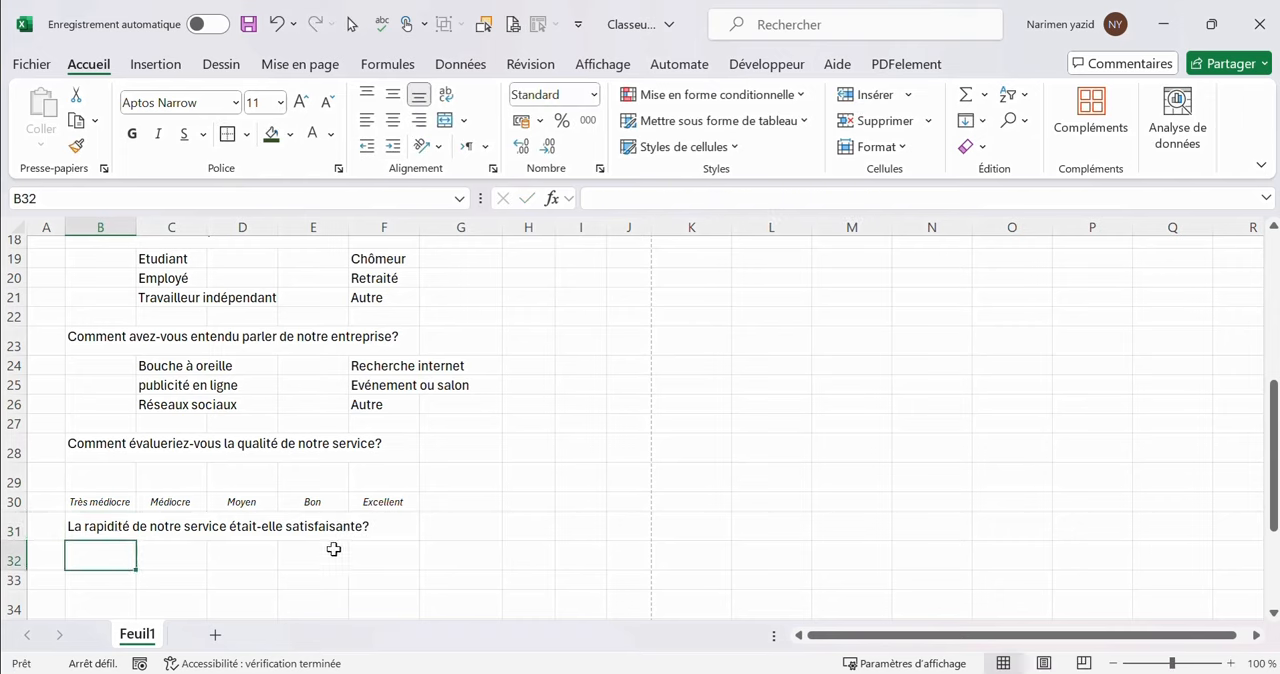
Enter the rating labels "Très insatisfait", "Insatisfait" and "Neutre" in cells B33 to D33
left_click(115, 584)
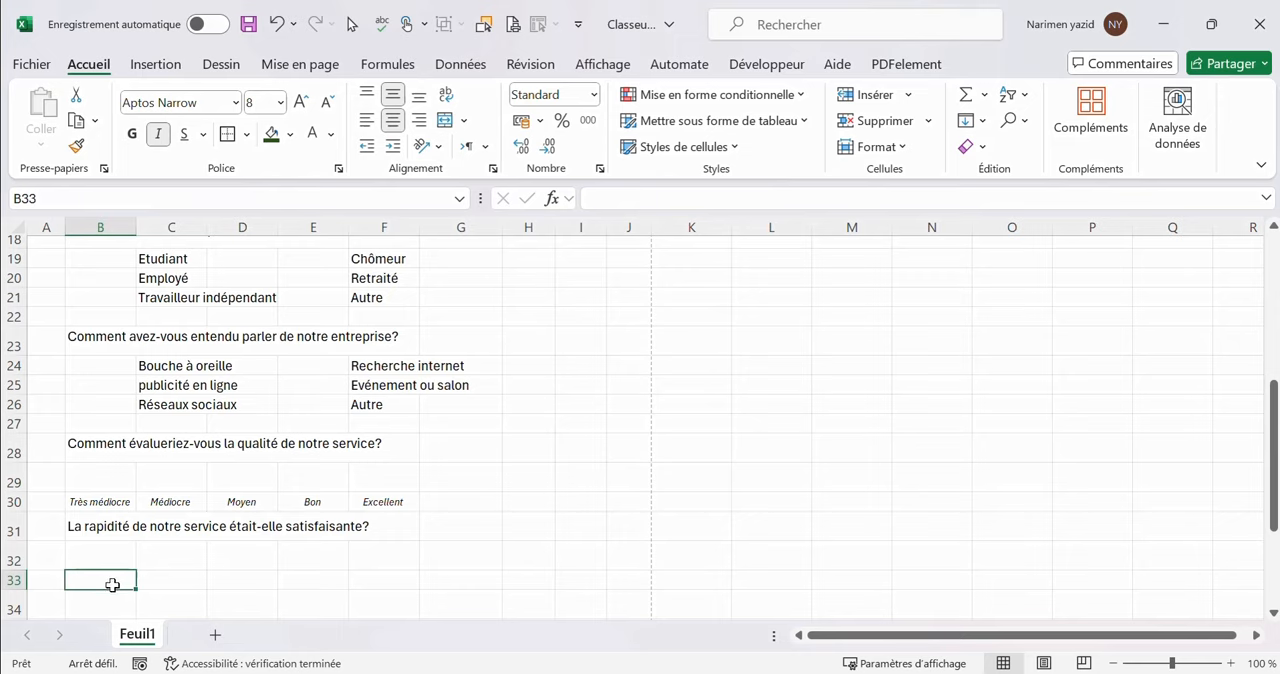
type("Très")
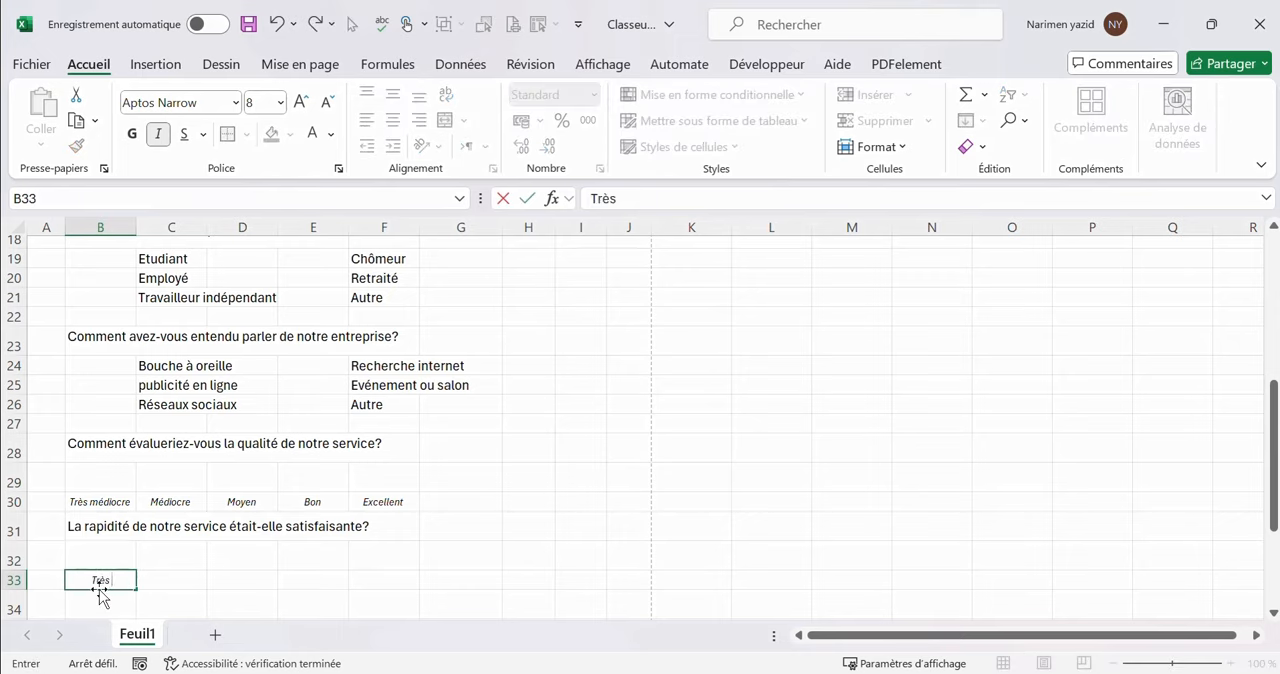
type(" insatisfait")
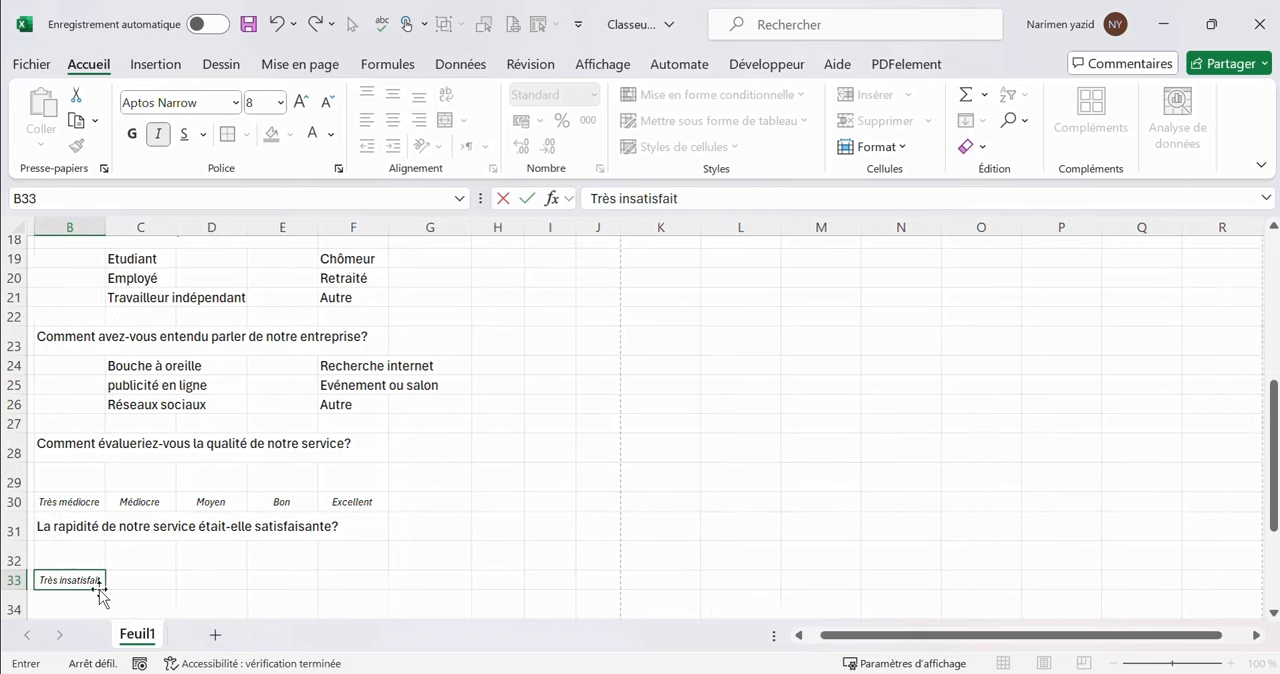
left_click(152, 579)
type("insatisfait")
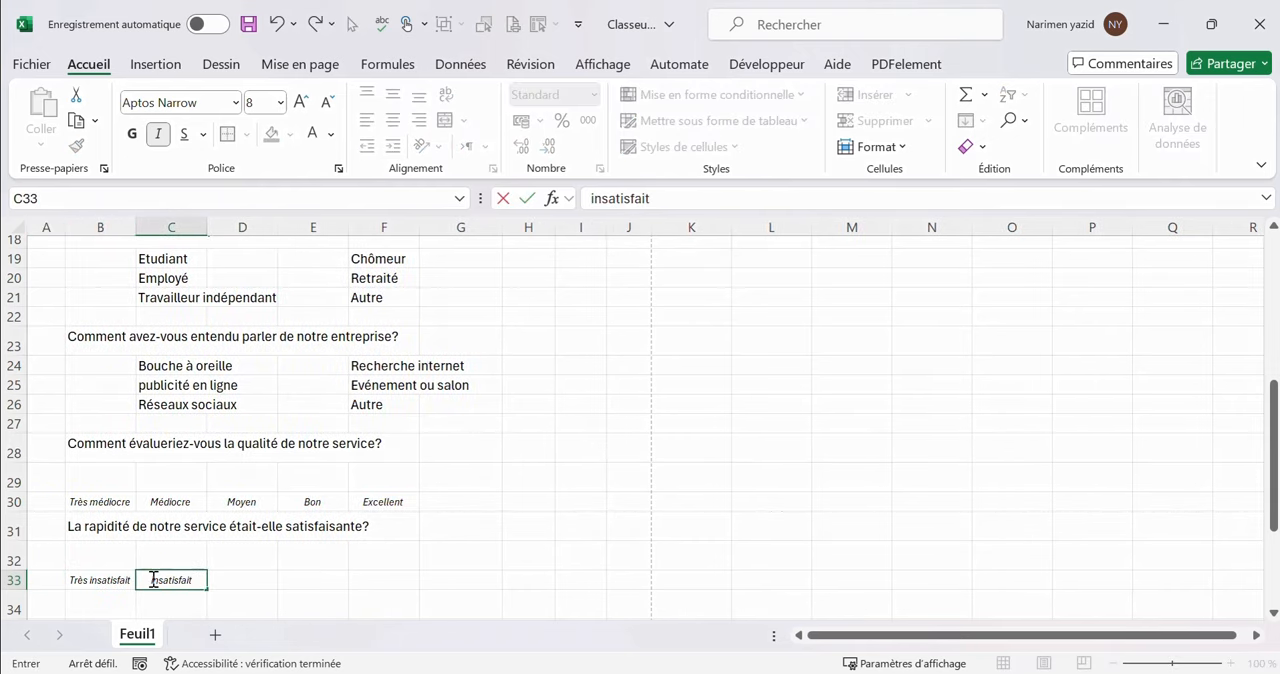
left_click(252, 572)
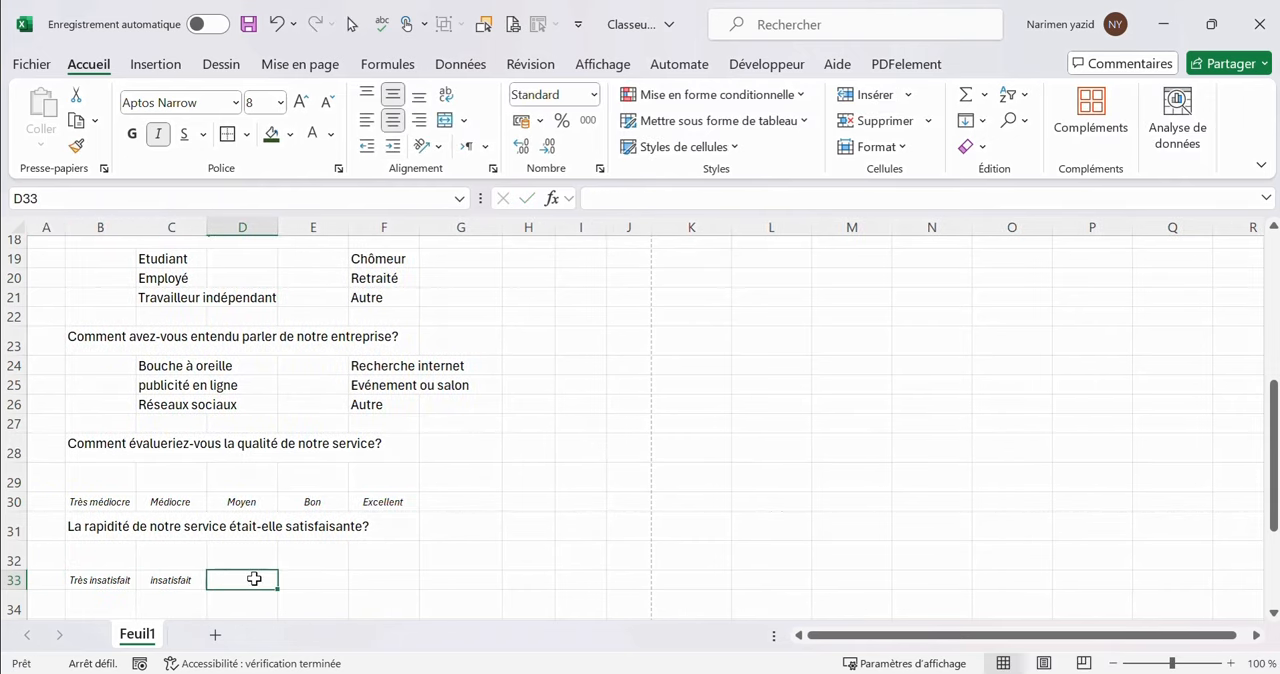
type("Neutre")
double_click(158, 580)
key("BackSpace")
type("I")
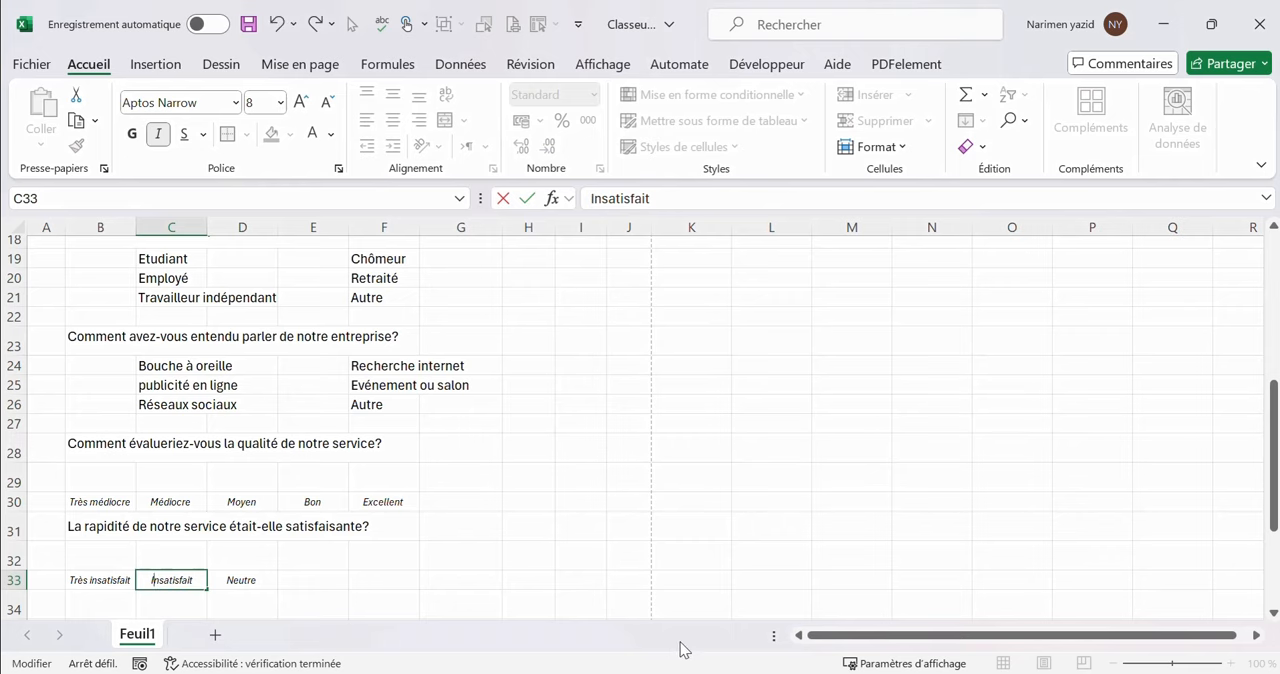
Complete the satisfaction scale with "Satisfait" and "Très satisfait" in cells E33 and F33
scroll(317, 426, "down", 3)
left_click(327, 406)
type("Satisfait")
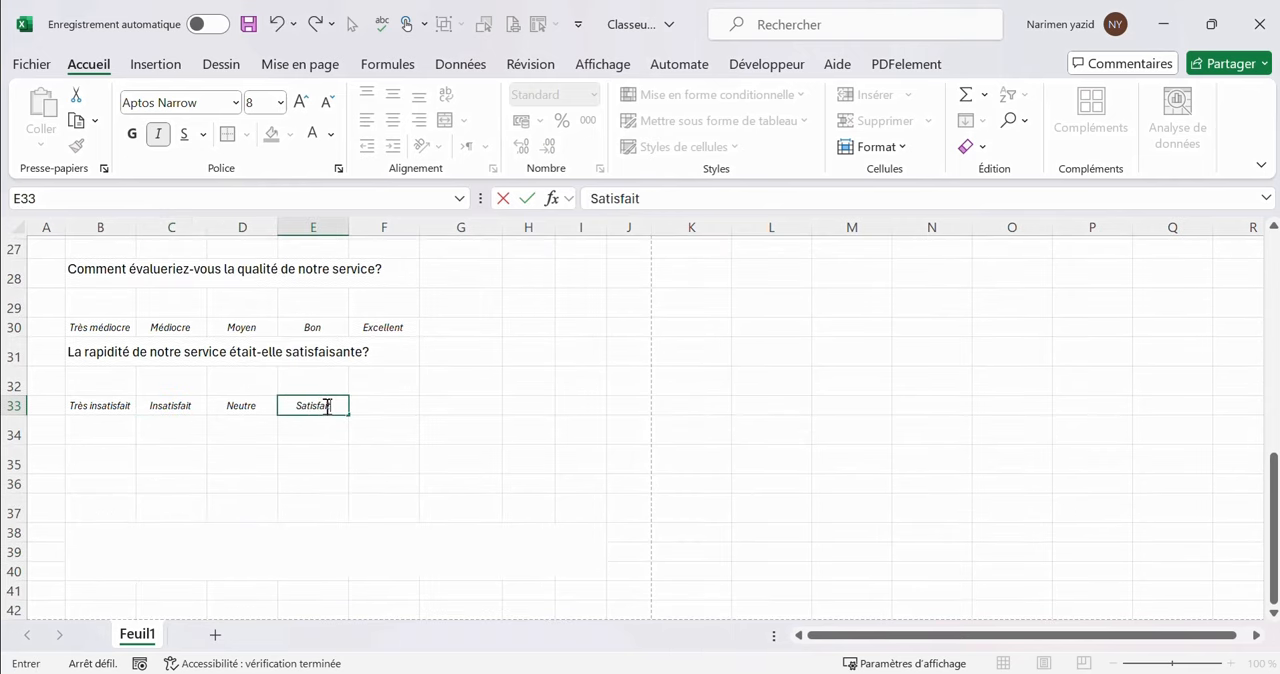
left_click(368, 404)
type("Très satisfait")
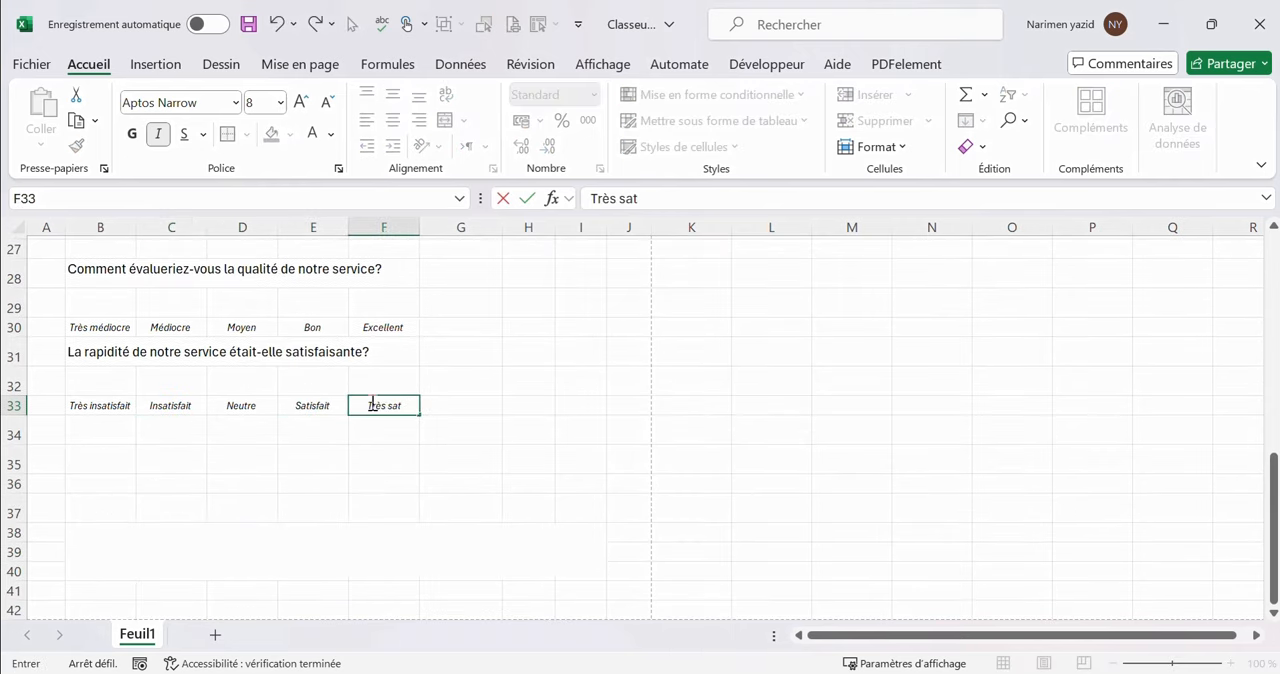
Enter the question "Recommanderiez-vous notre service à un ami ou un collègue ?" in cell B34
left_click(72, 435)
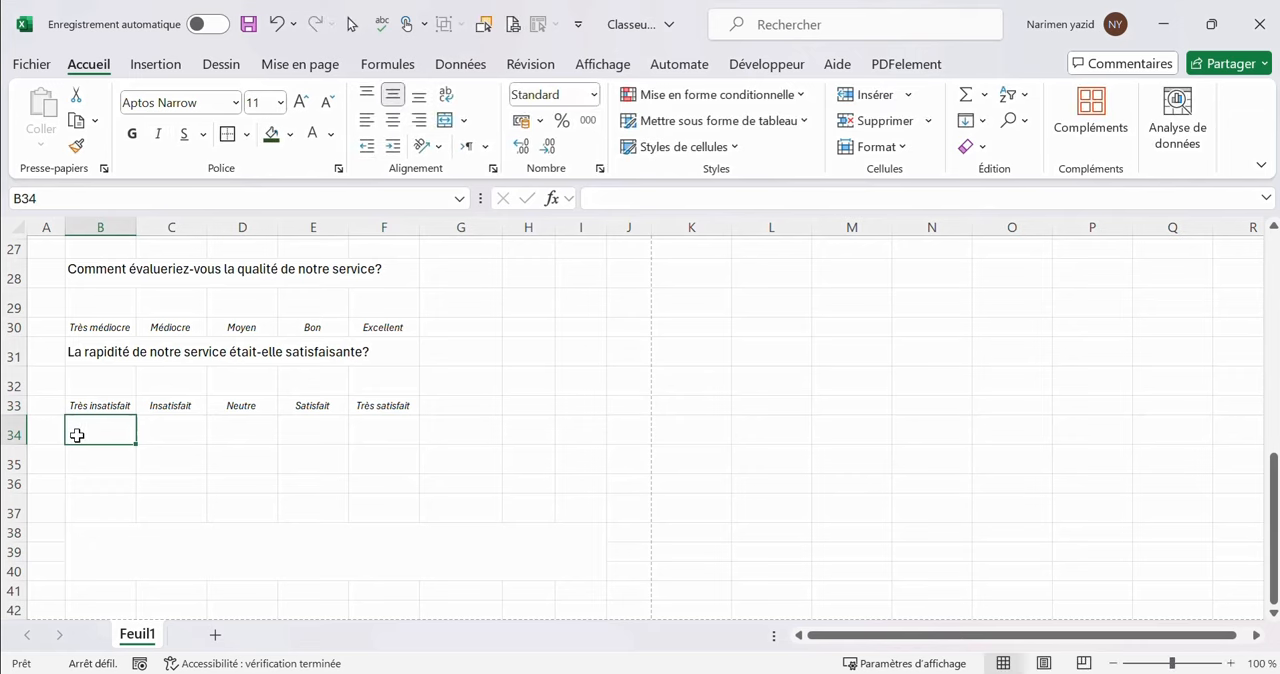
double_click(79, 435)
type("Recomman")
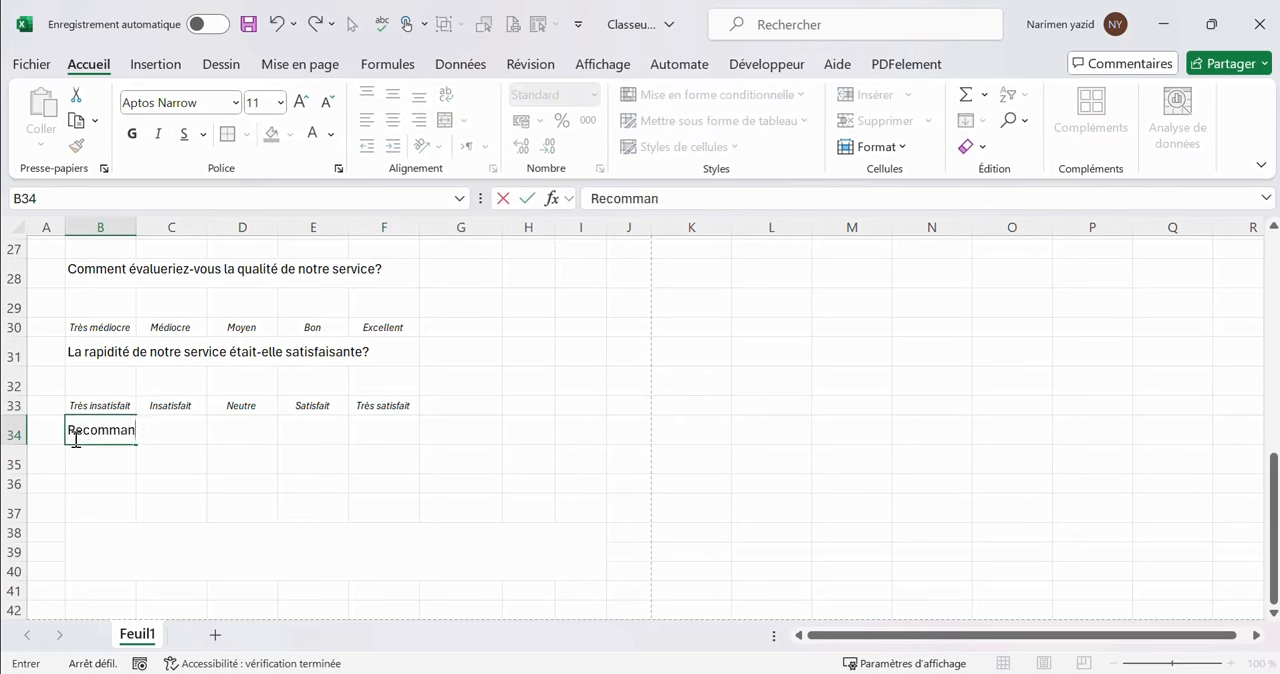
type("deriez-vous ")
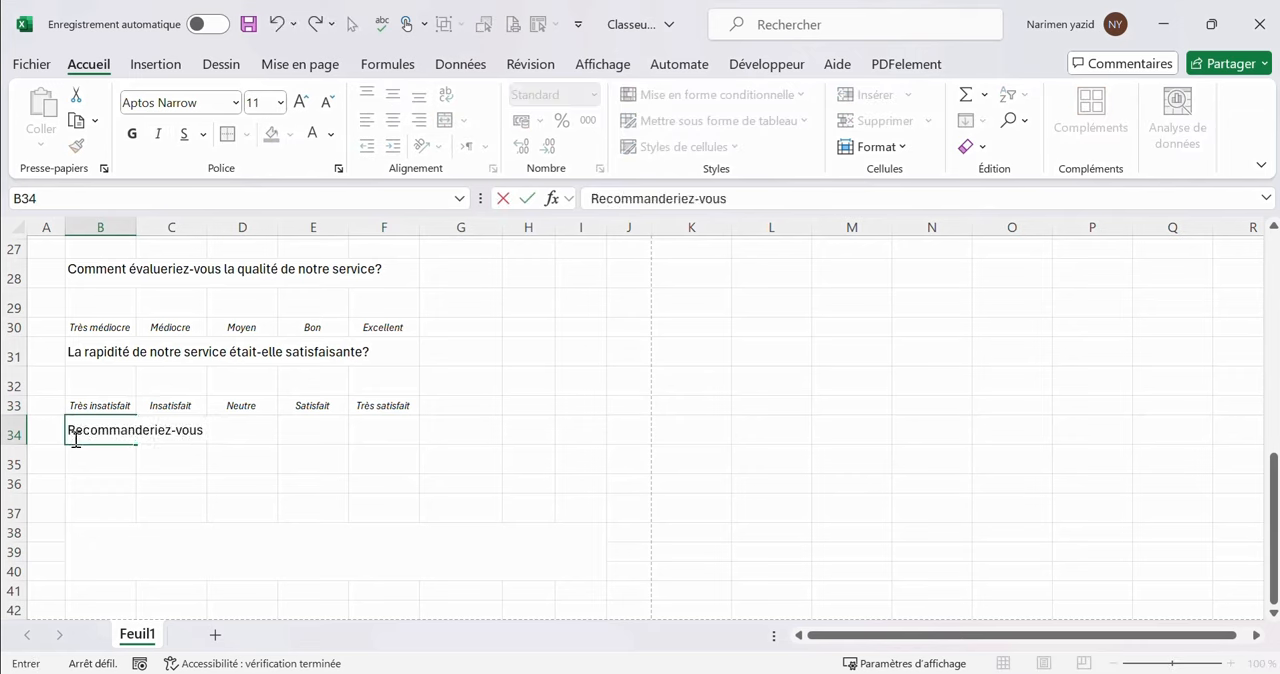
type("notre service à un ami ou un col")
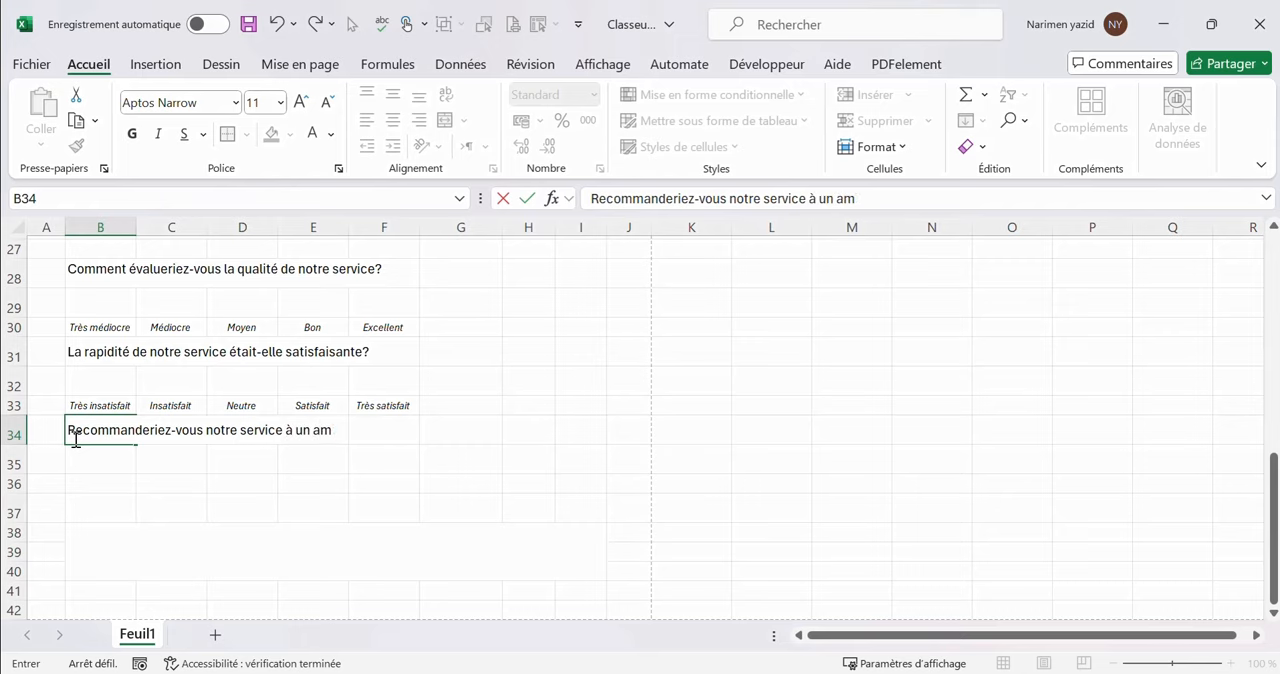
type("lègue ?")
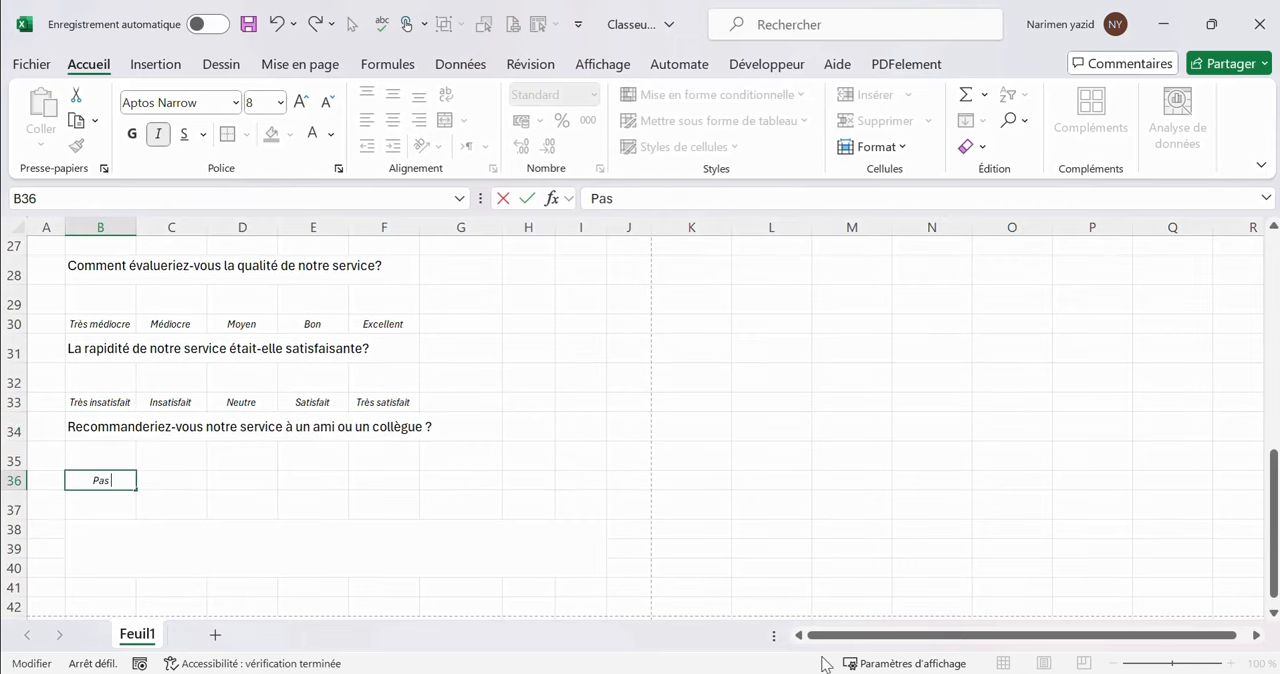
Enter the rating labels "Pas du tout", "Peu probable" and "peut-etre" in cells B36 to D36
type("out")
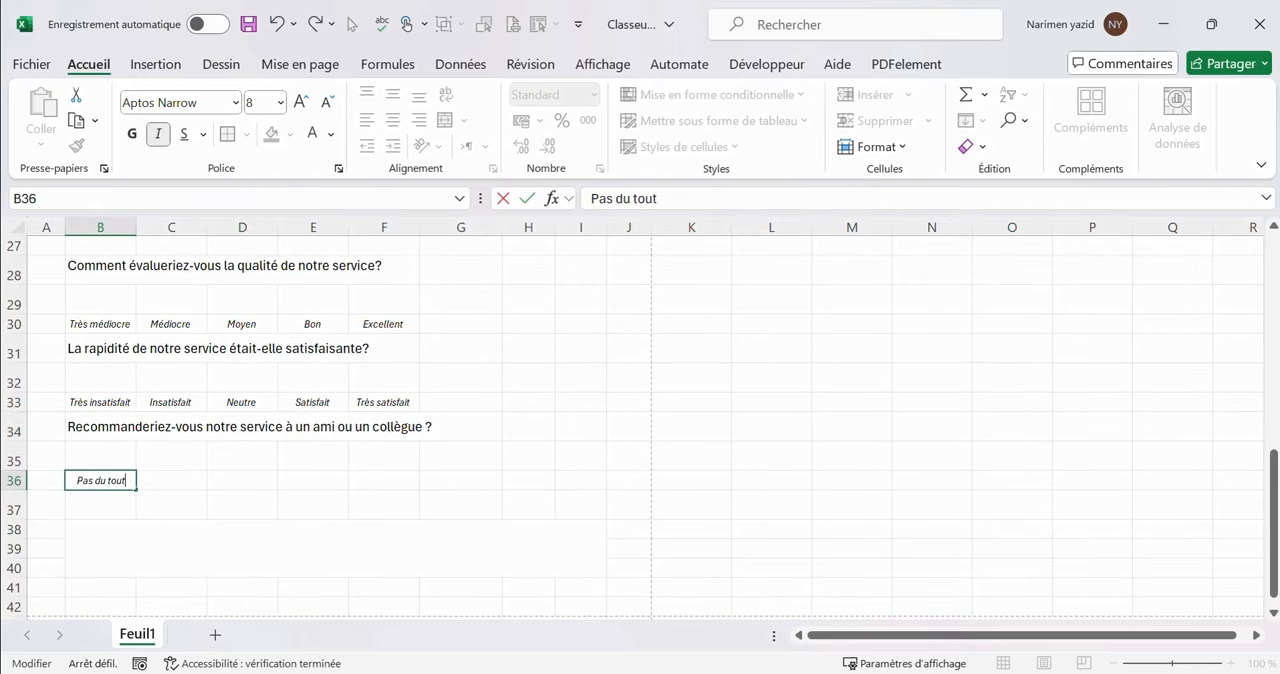
left_click(180, 487)
type("Peu")
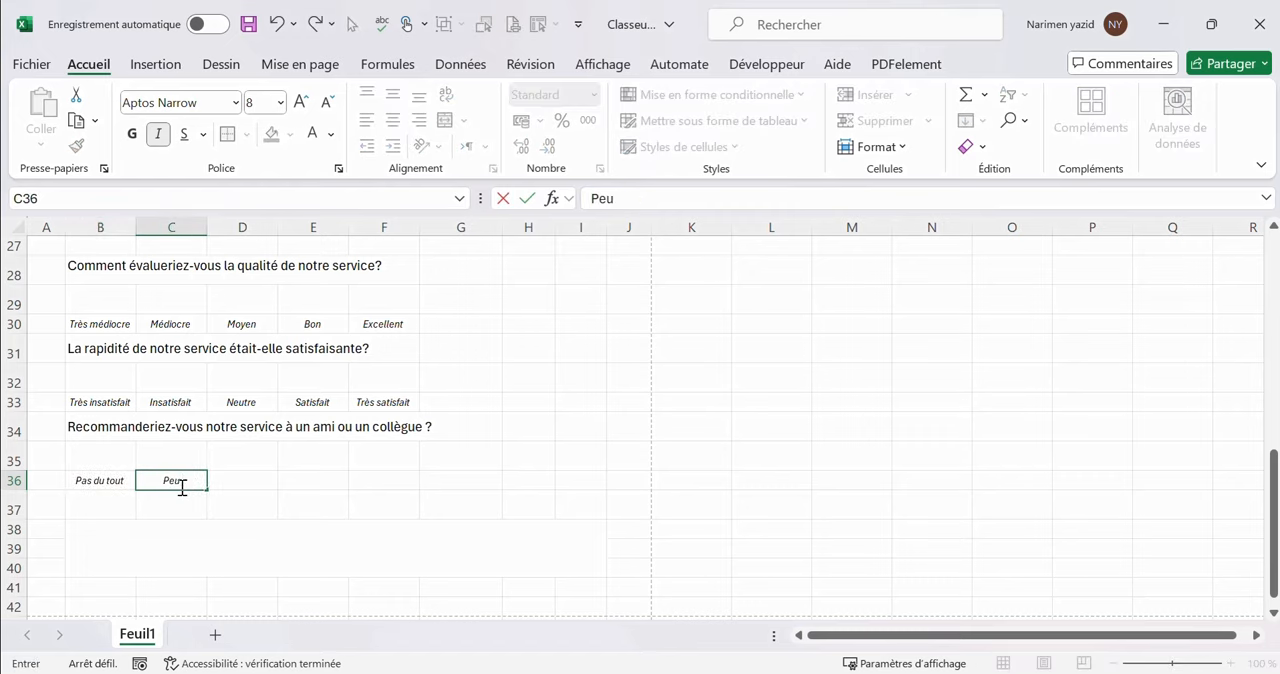
type(" probable")
left_click(242, 484)
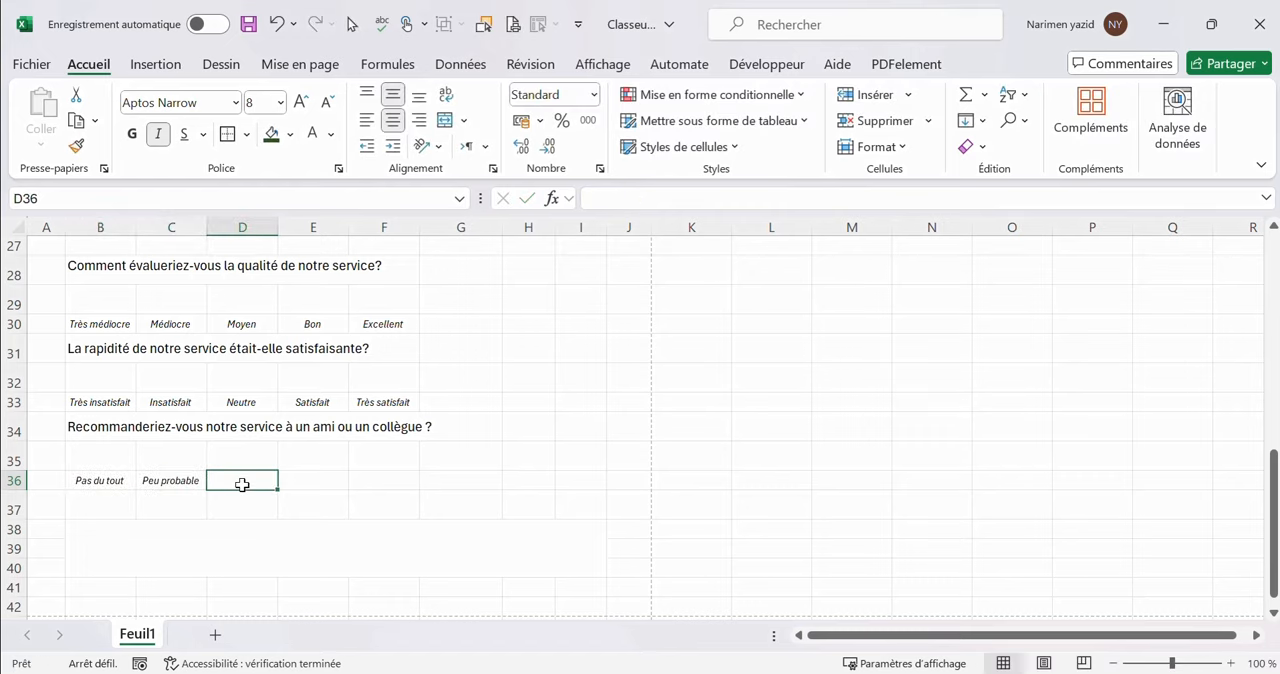
type("peut-etre")
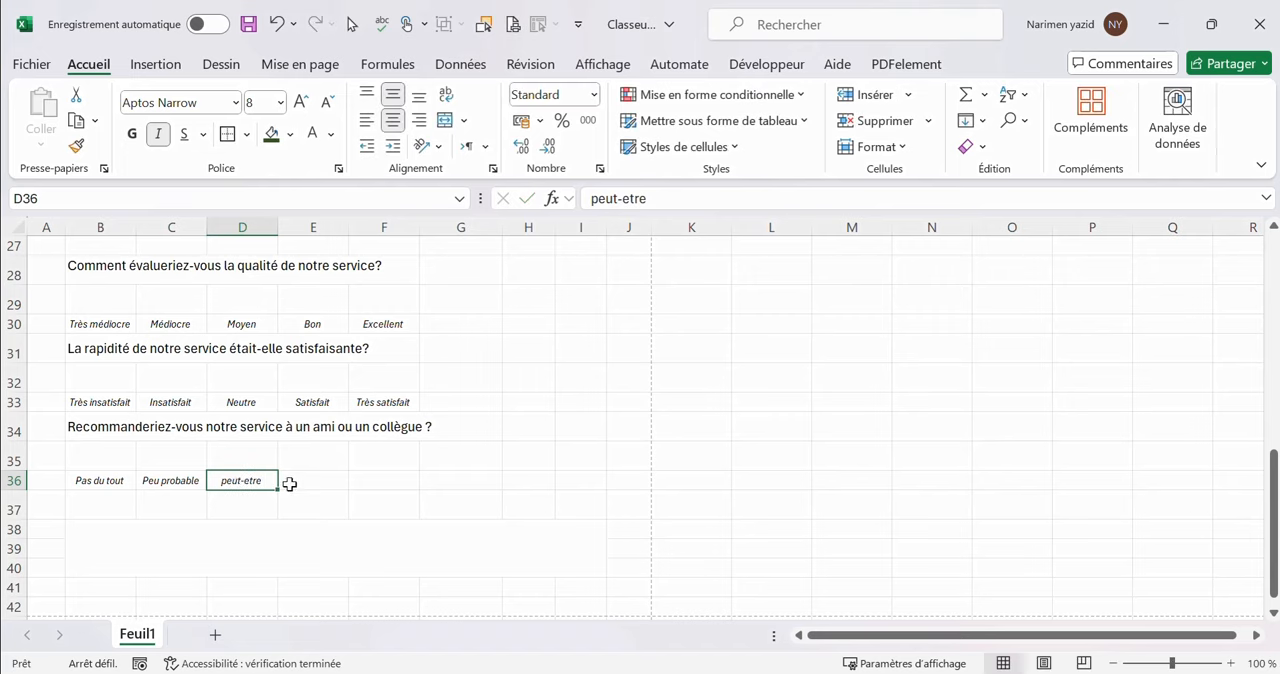
Complete the recommendation scale with "Probablement" and "Certainement" in cells E36 and F36
double_click(289, 480)
type("Probab")
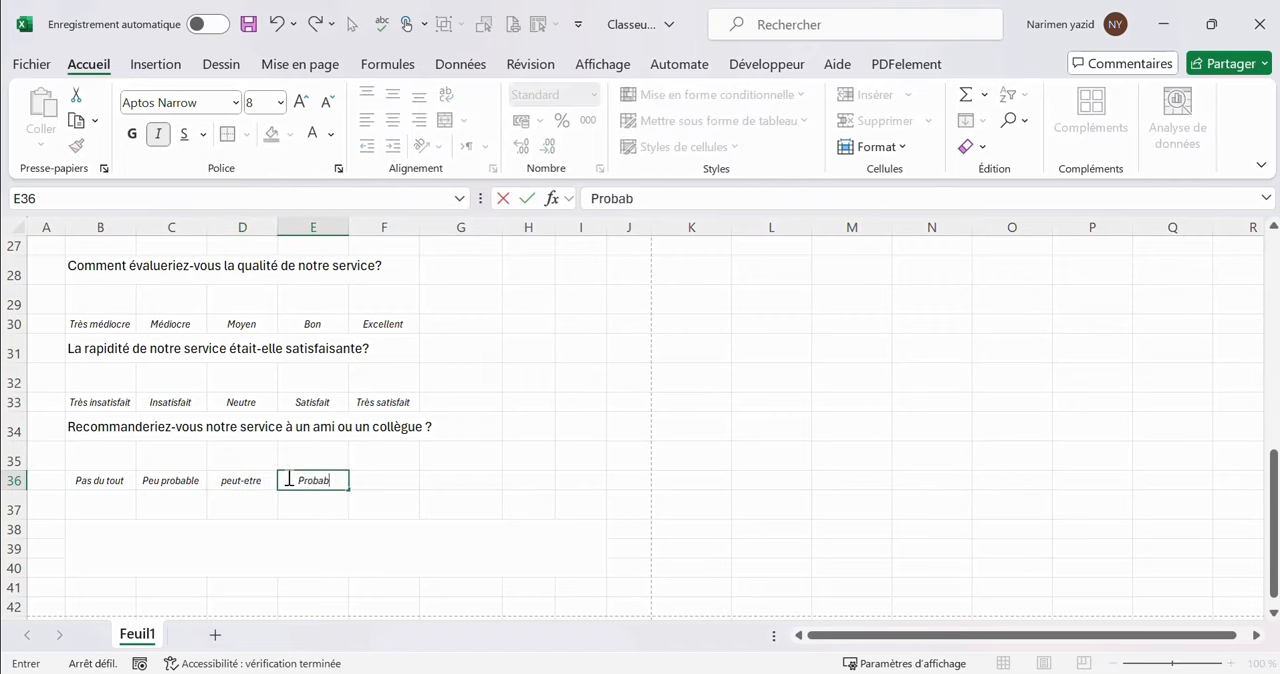
type("lement")
left_click(365, 478)
type("C")
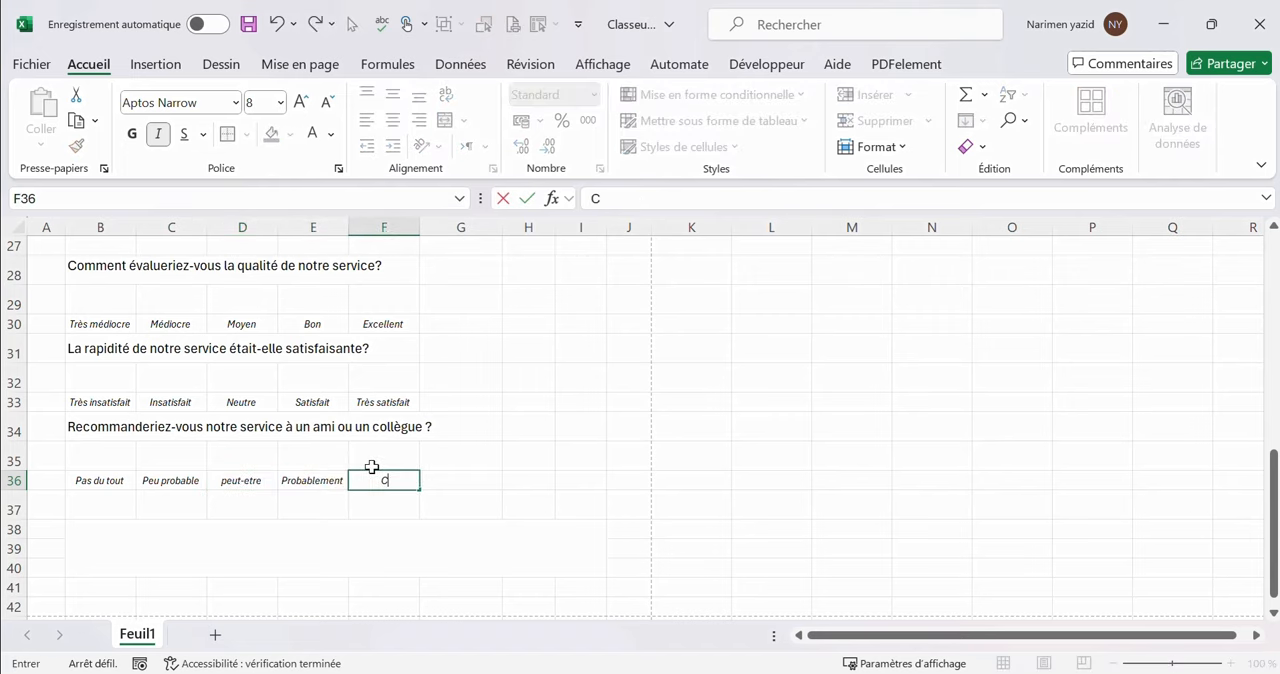
type("ertainement")
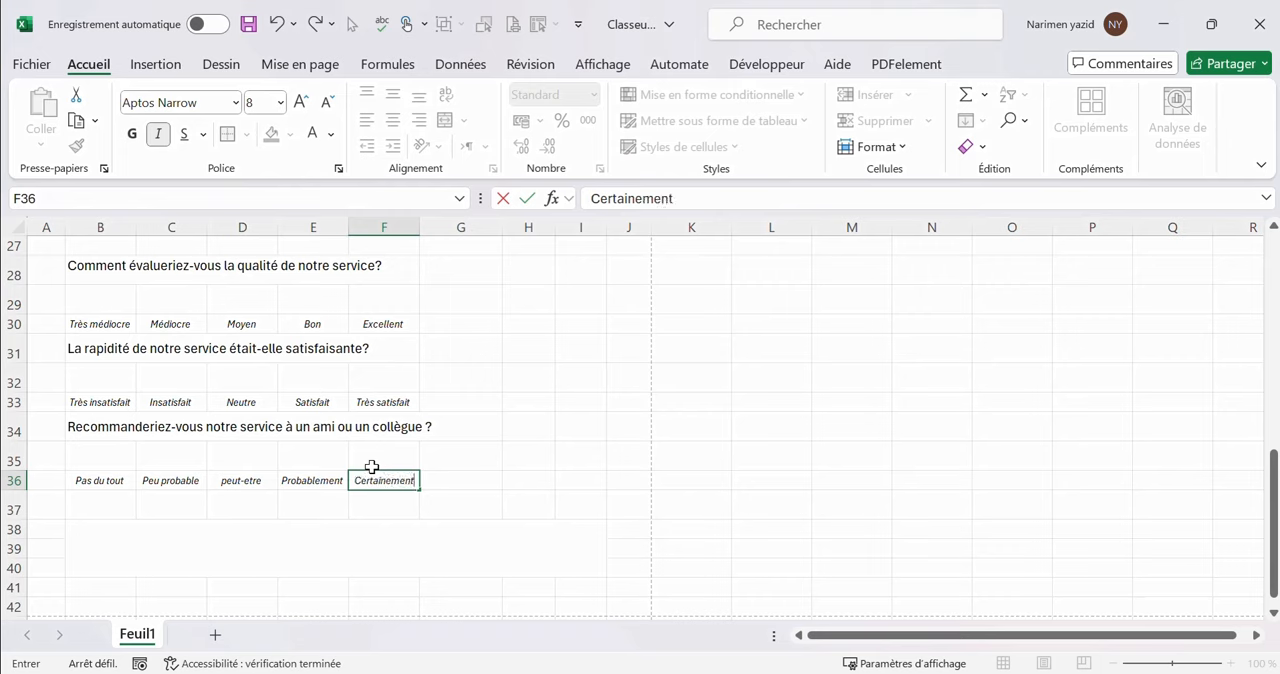
Capitalise the first letter of the label in cell D36 so it reads "Peut-etre"
double_click(222, 479)
left_click_drag(222, 480, 228, 480)
type("P")
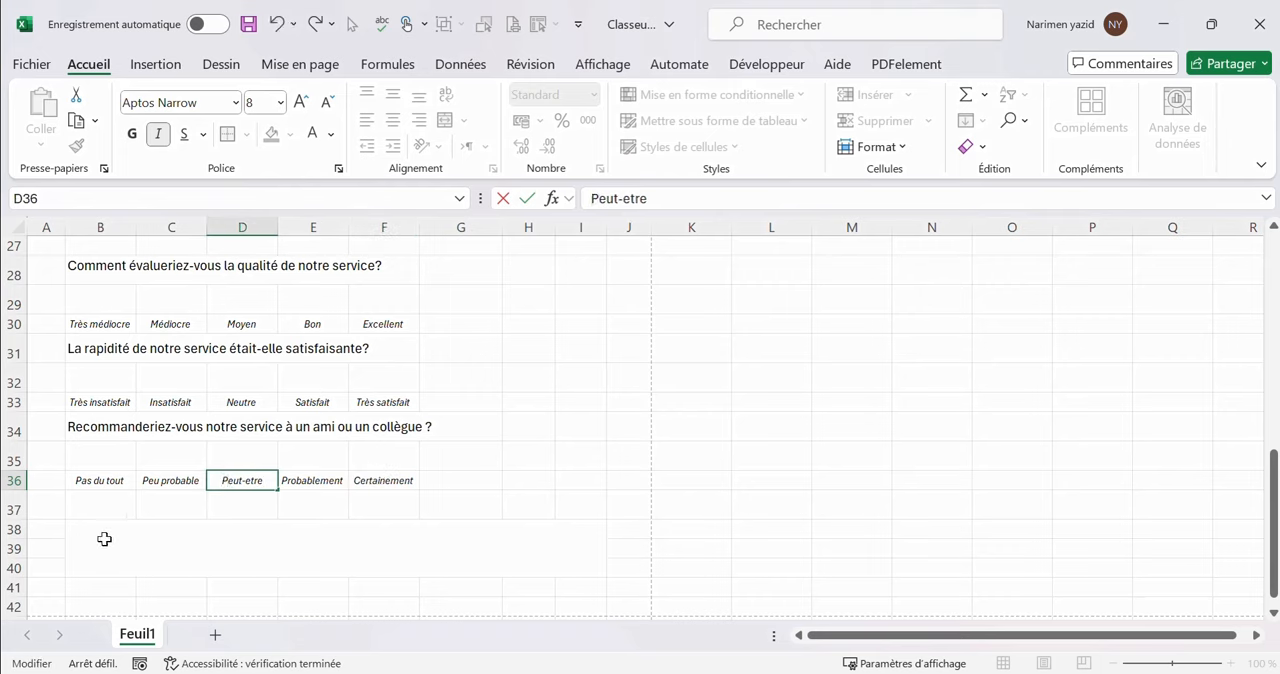
Enter the question "Y a-t-il d'autre commentaires ou suggestions que vous aimeriez partager avec nous ?" in cell B37
left_click(96, 500)
type("Y")
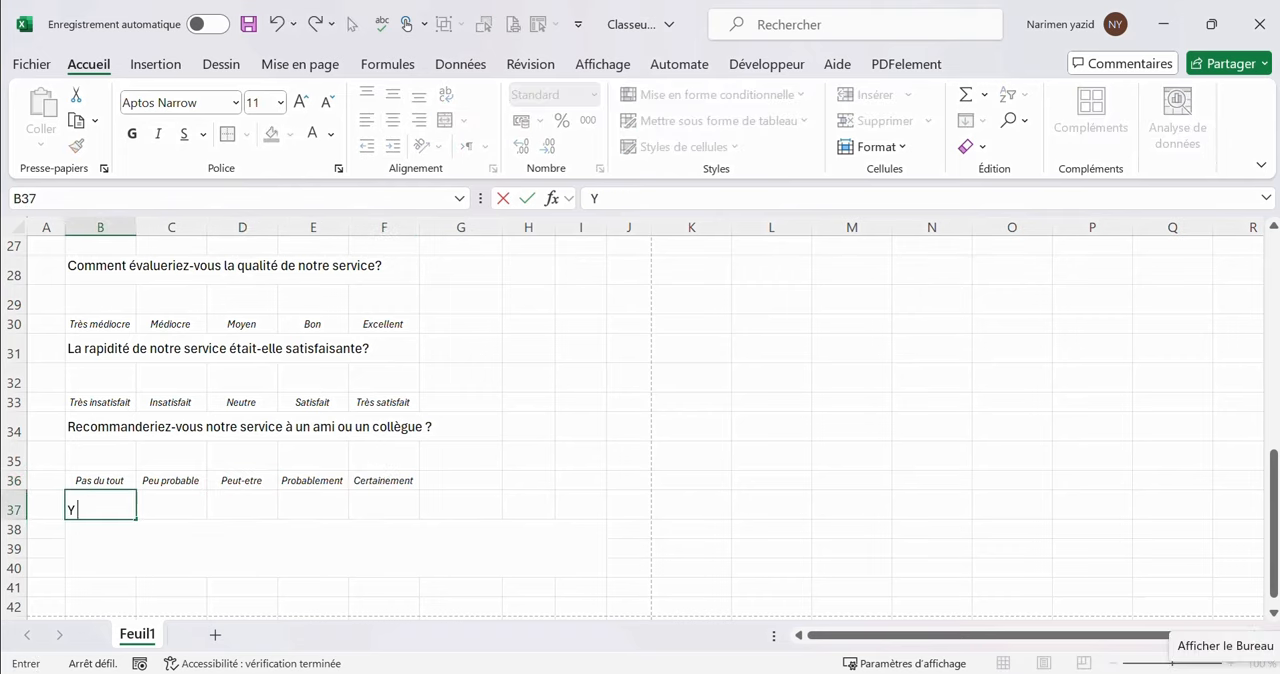
type(" a-t-il d'autre commentaires ou suggestions que vous aimeriez p")
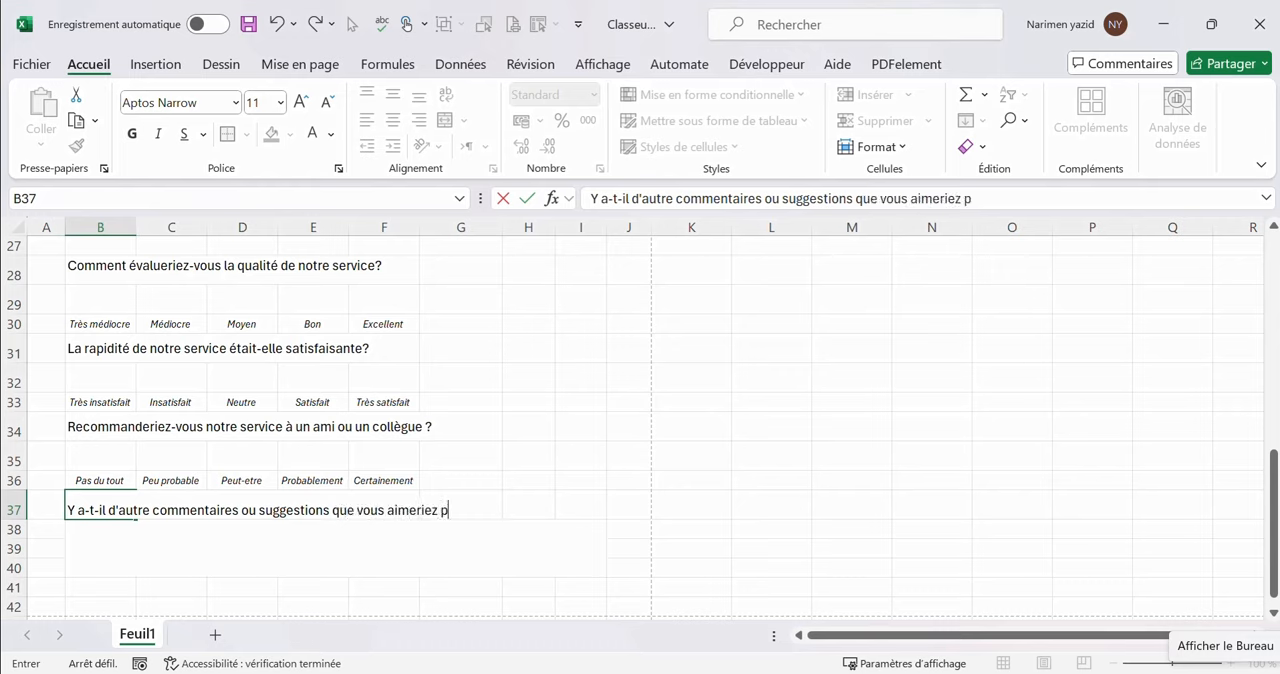
type("artager avec nous ")
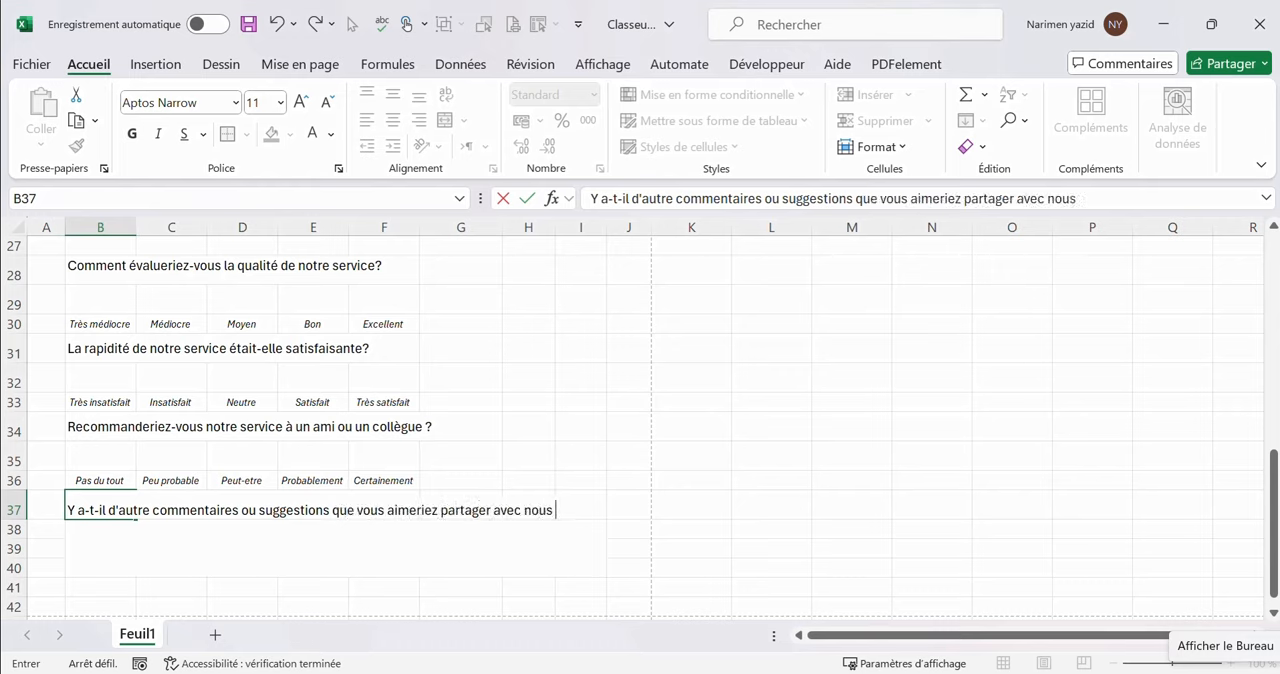
type("?")
left_click(144, 548)
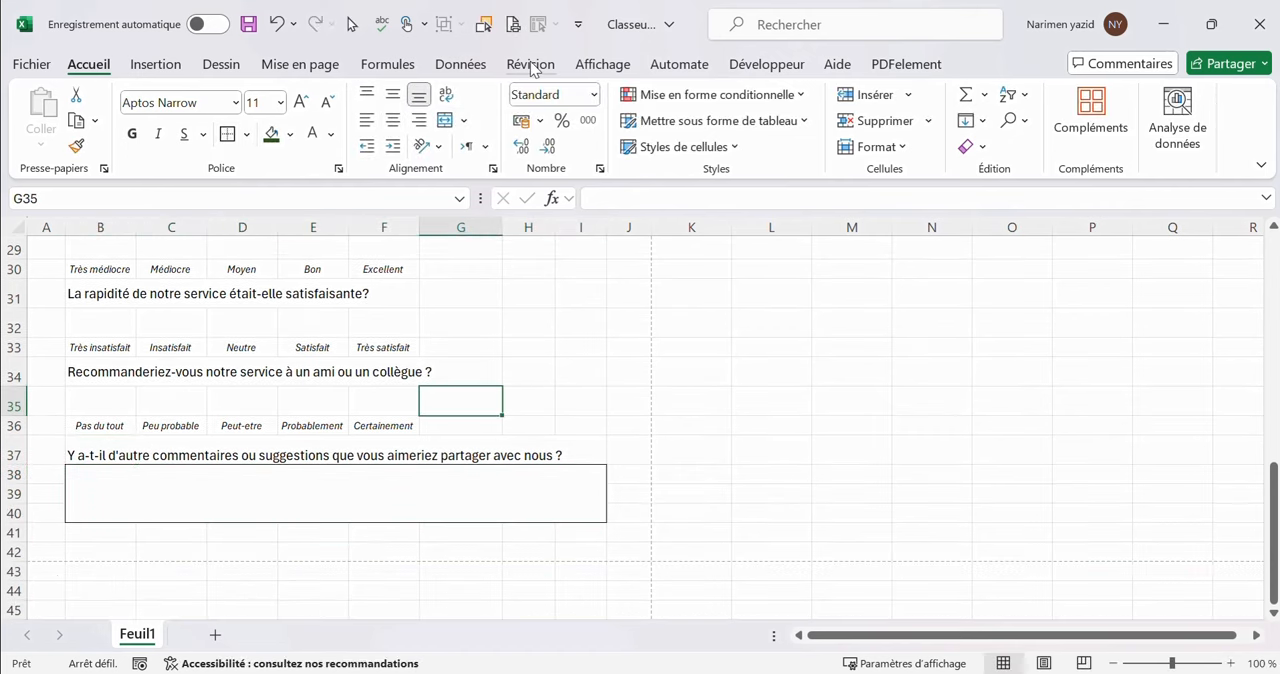
Hide the gridlines of the questionnaire sheet
left_click(580, 62)
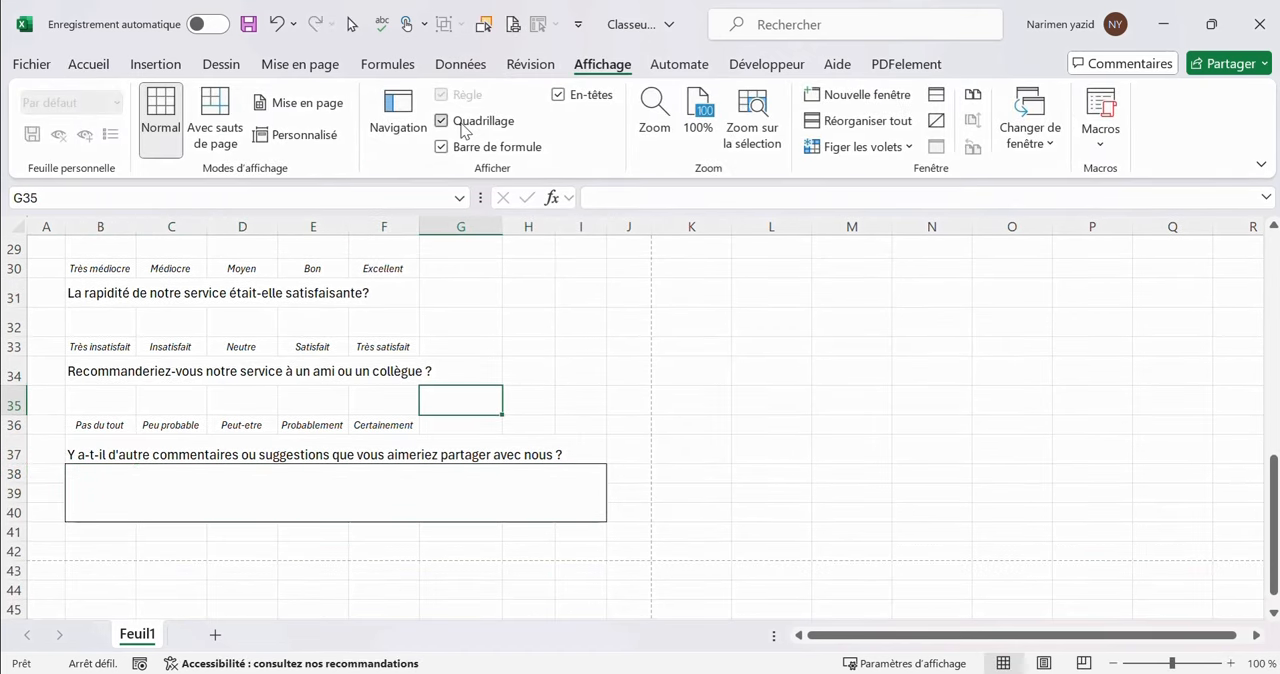
left_click(464, 130)
scroll(506, 343, "up", 8)
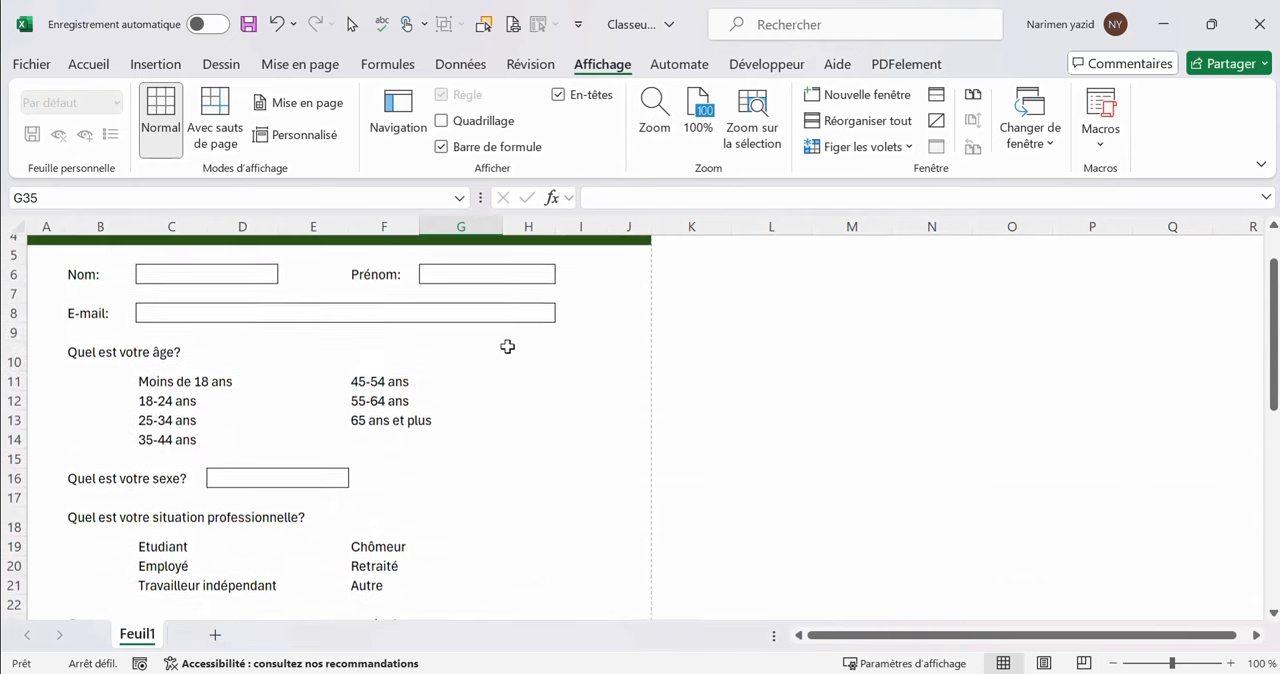
scroll(507, 346, "up", 1)
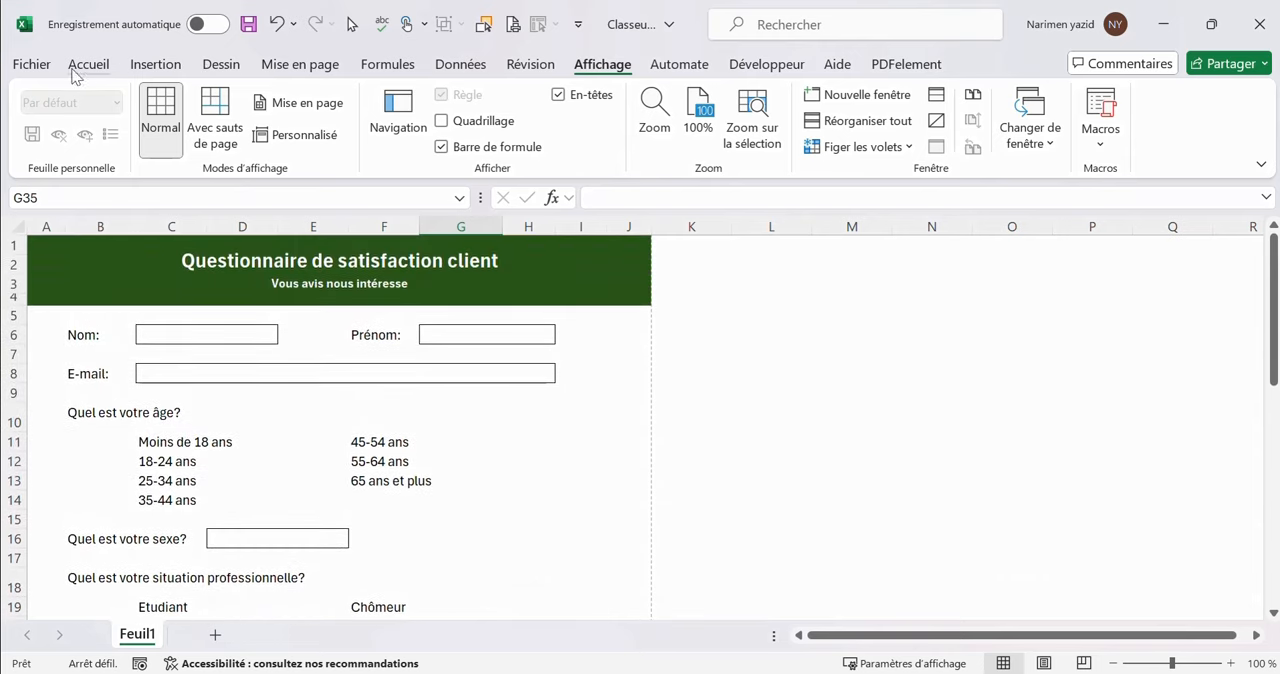
Export the sheet as a PDF named "Questionnaire" to the Bureau folder
left_click(32, 64)
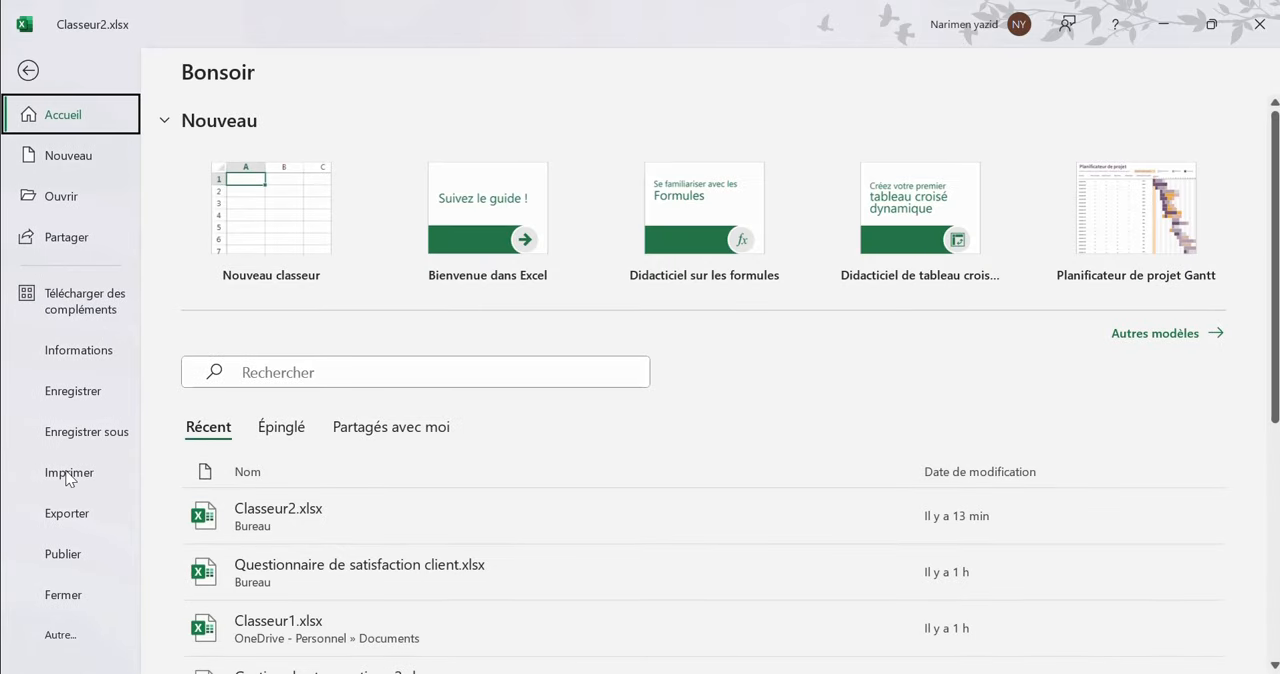
left_click(68, 515)
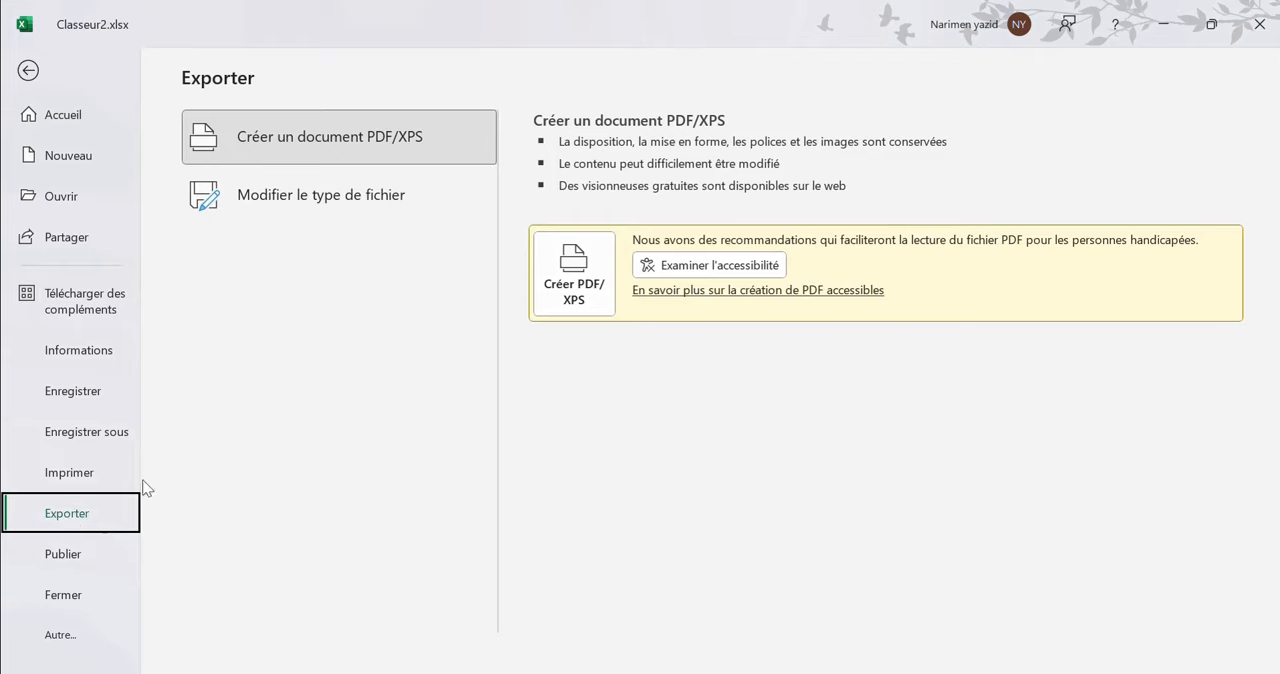
left_click(278, 140)
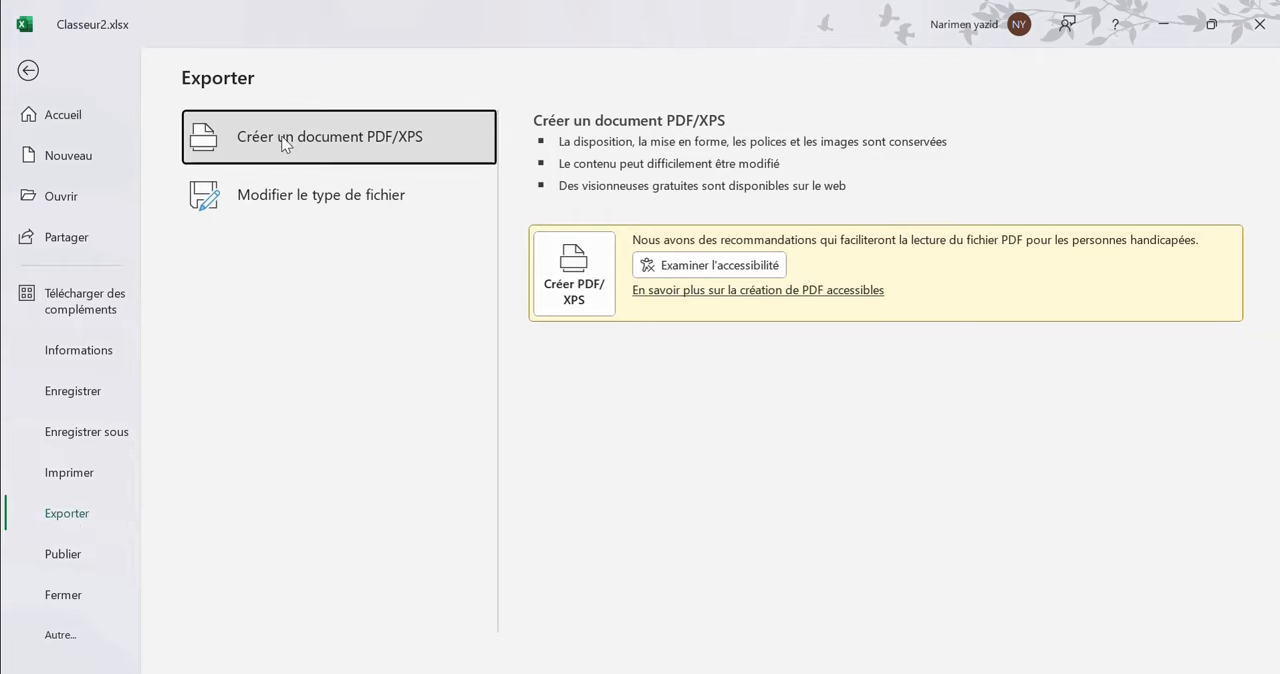
double_click(284, 144)
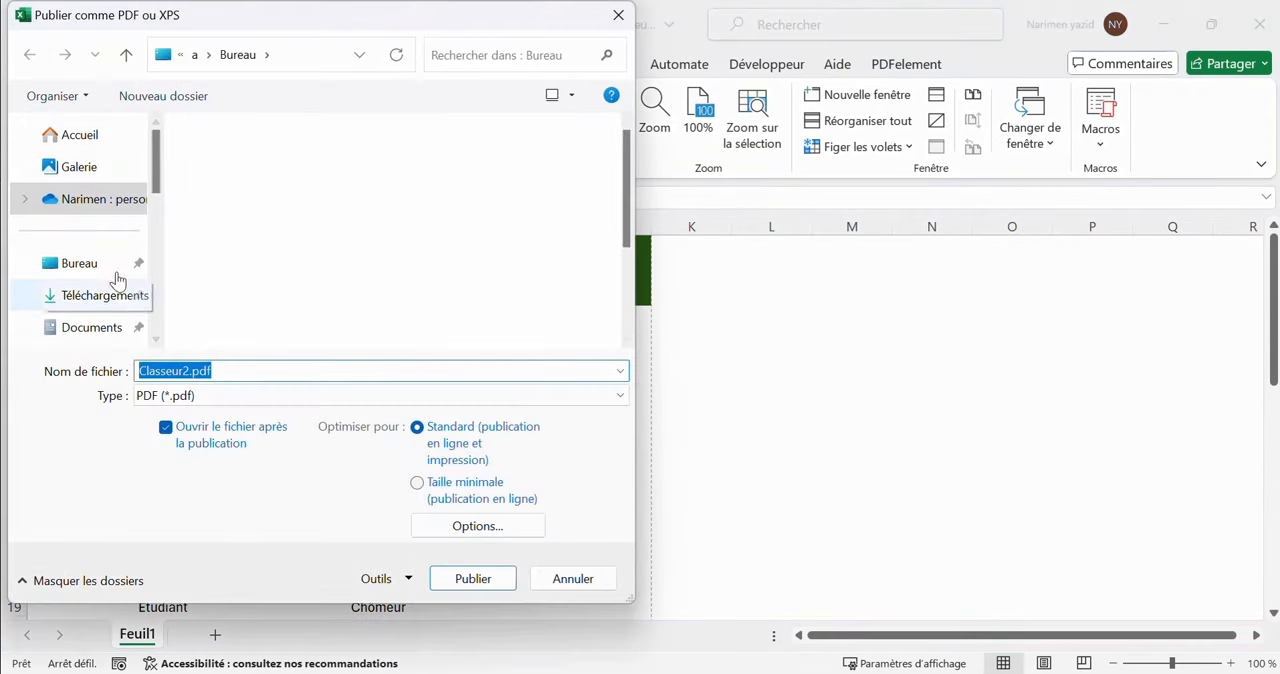
left_click(95, 264)
double_click(181, 371)
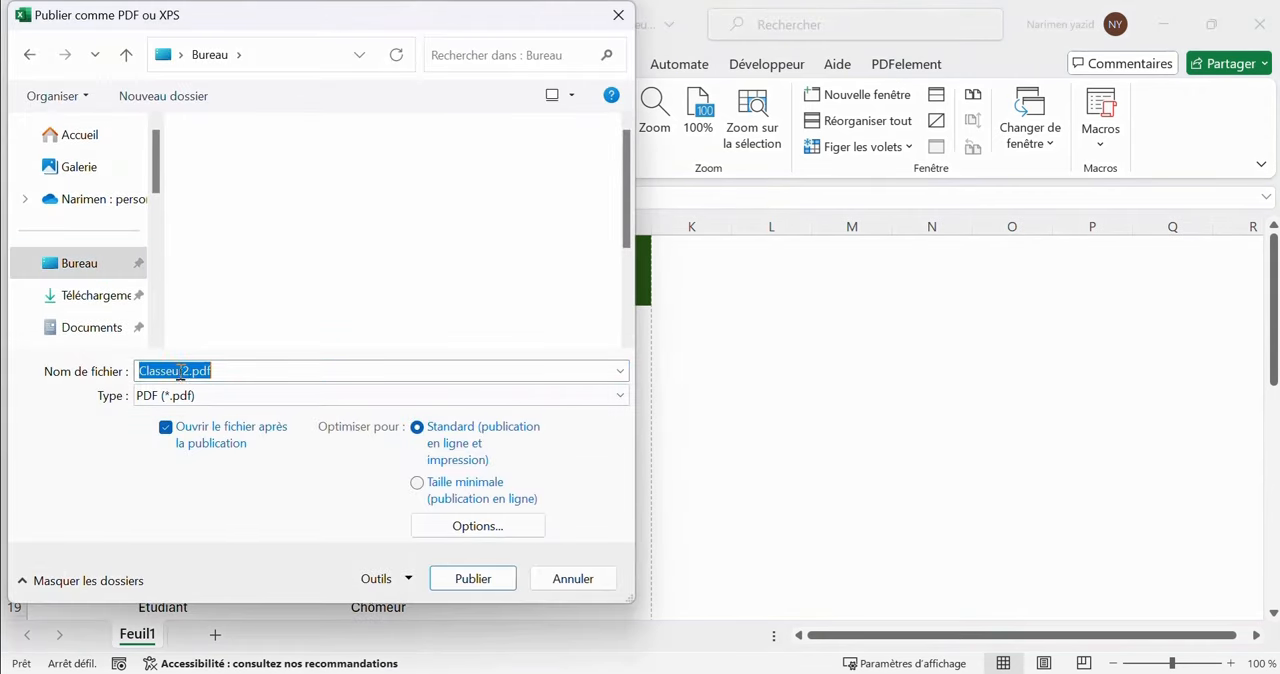
type("Questionnaire")
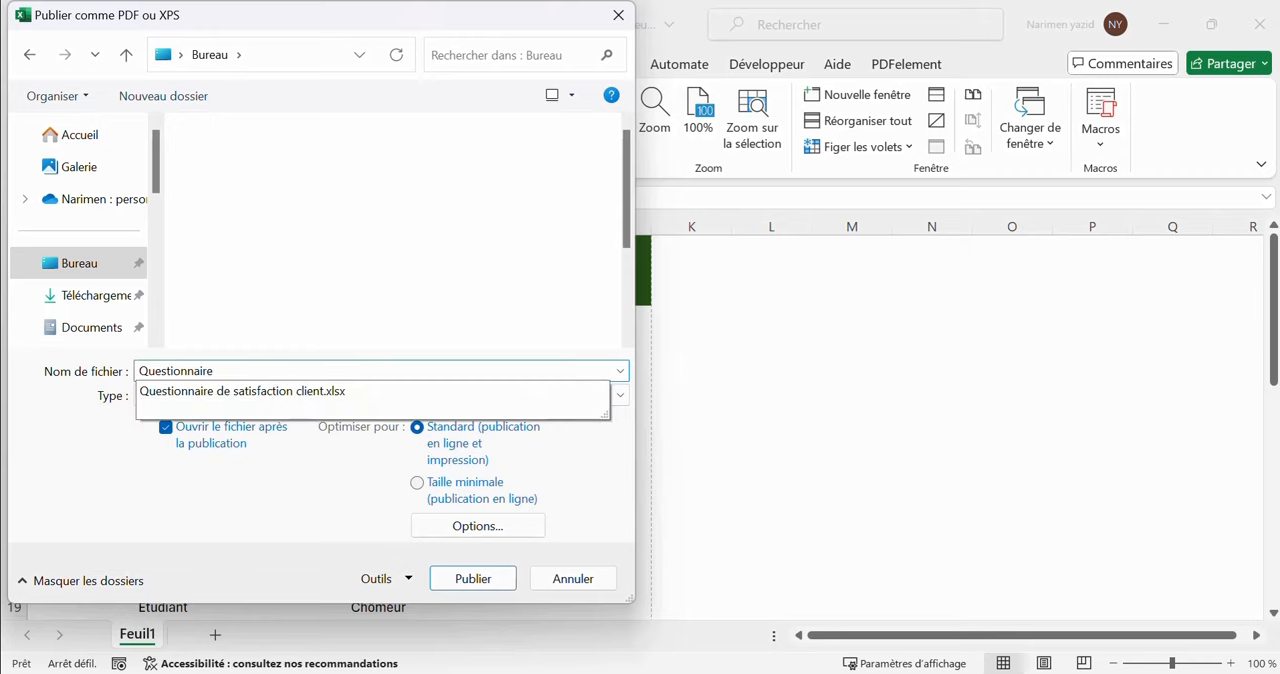
left_click(476, 577)
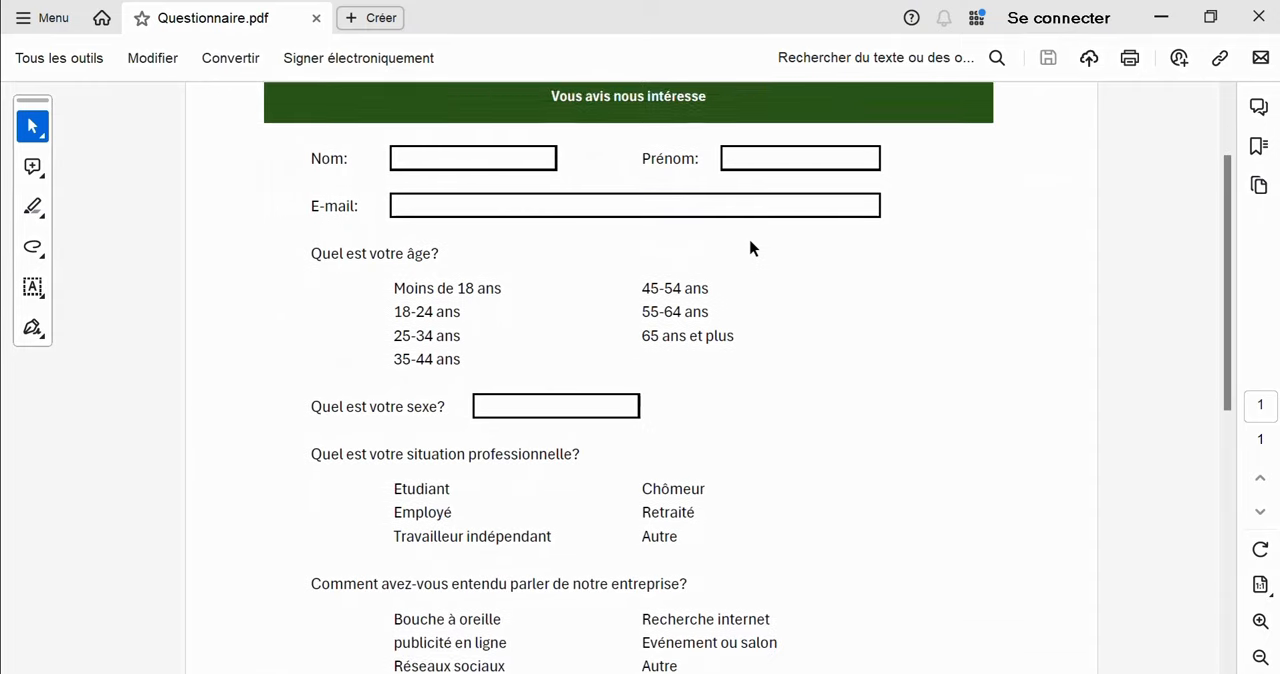
Check the exported questionnaire down to the comments box, and open Questionnaire.pdf from the Bureau folder in PDFelement
scroll(750, 255, "down", 5)
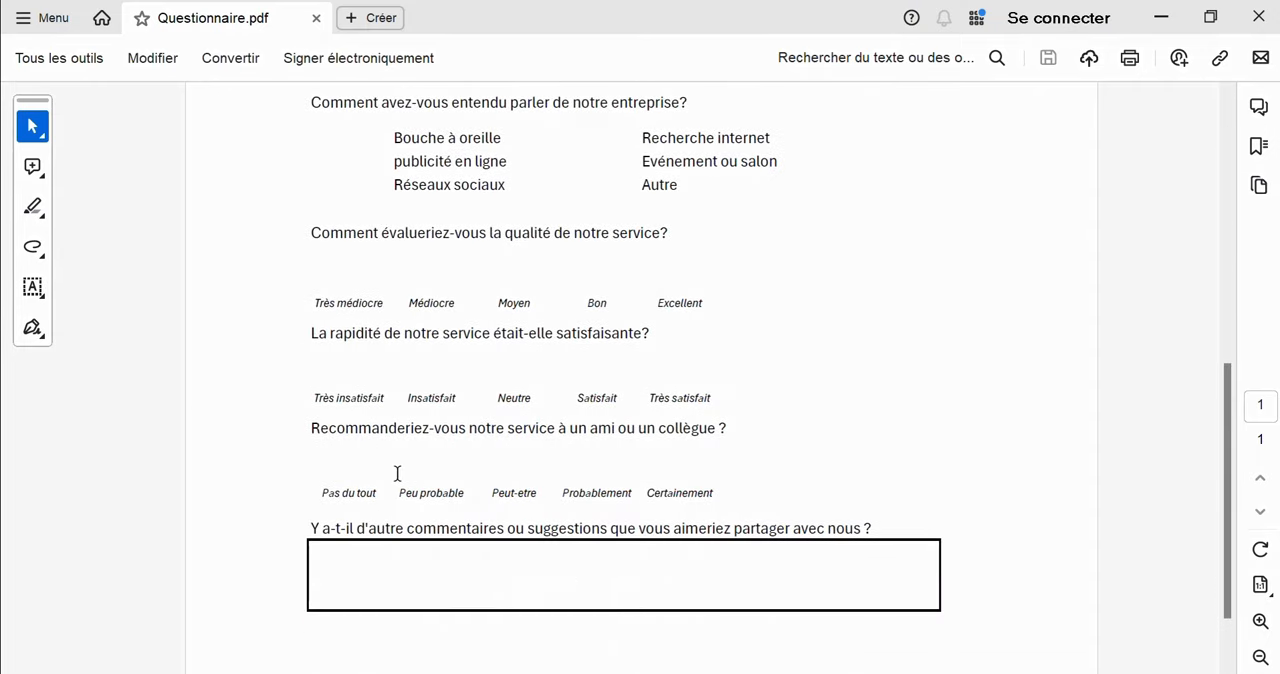
scroll(403, 343, "up", 5)
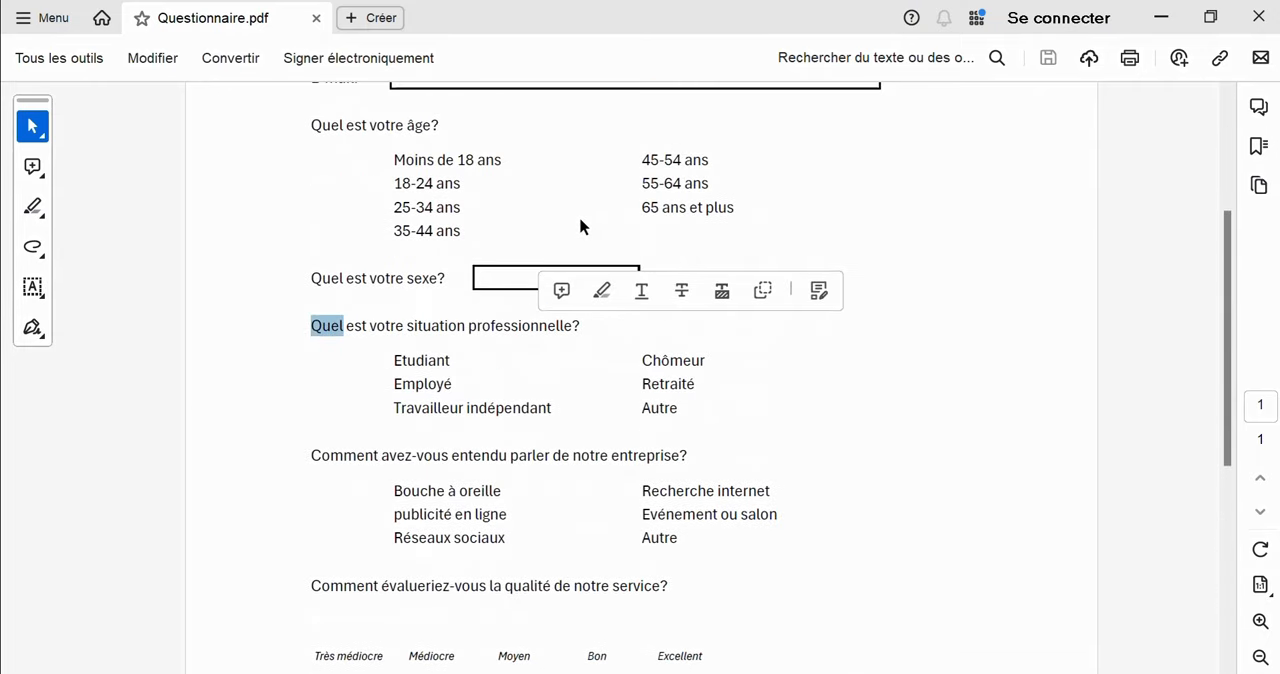
scroll(420, 288, "up", 3)
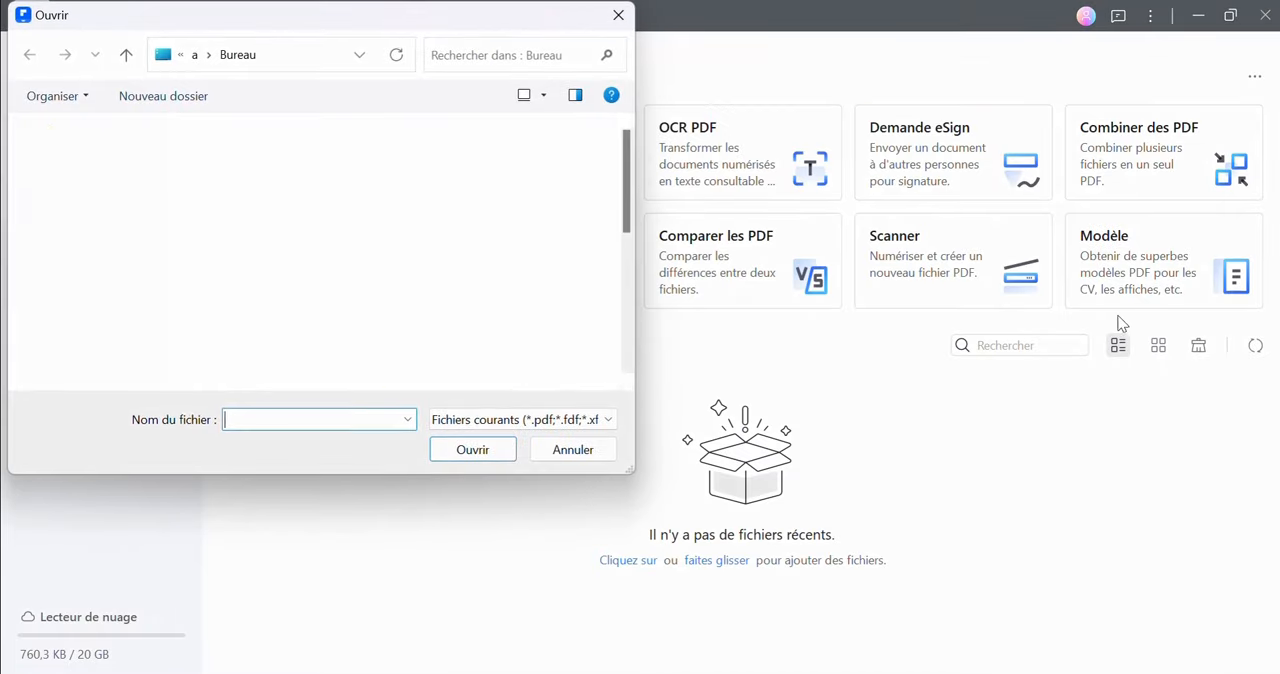
scroll(390, 255, "down", 5)
left_click(329, 390)
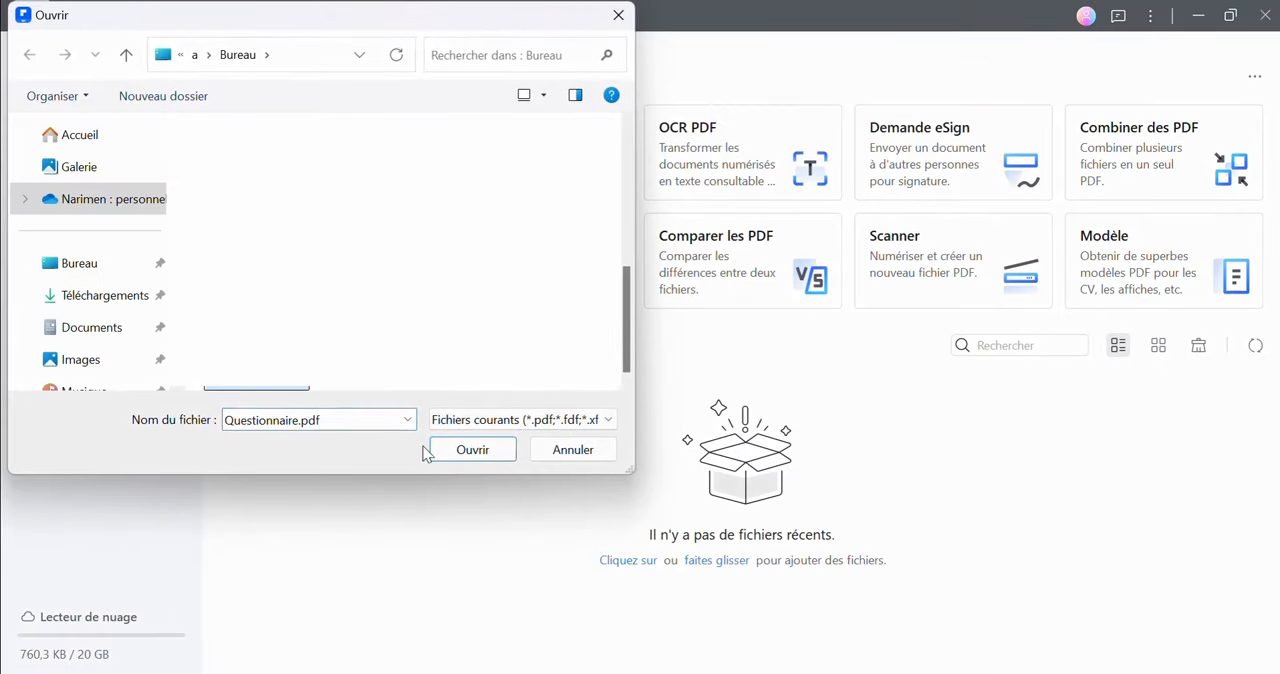
left_click(457, 451)
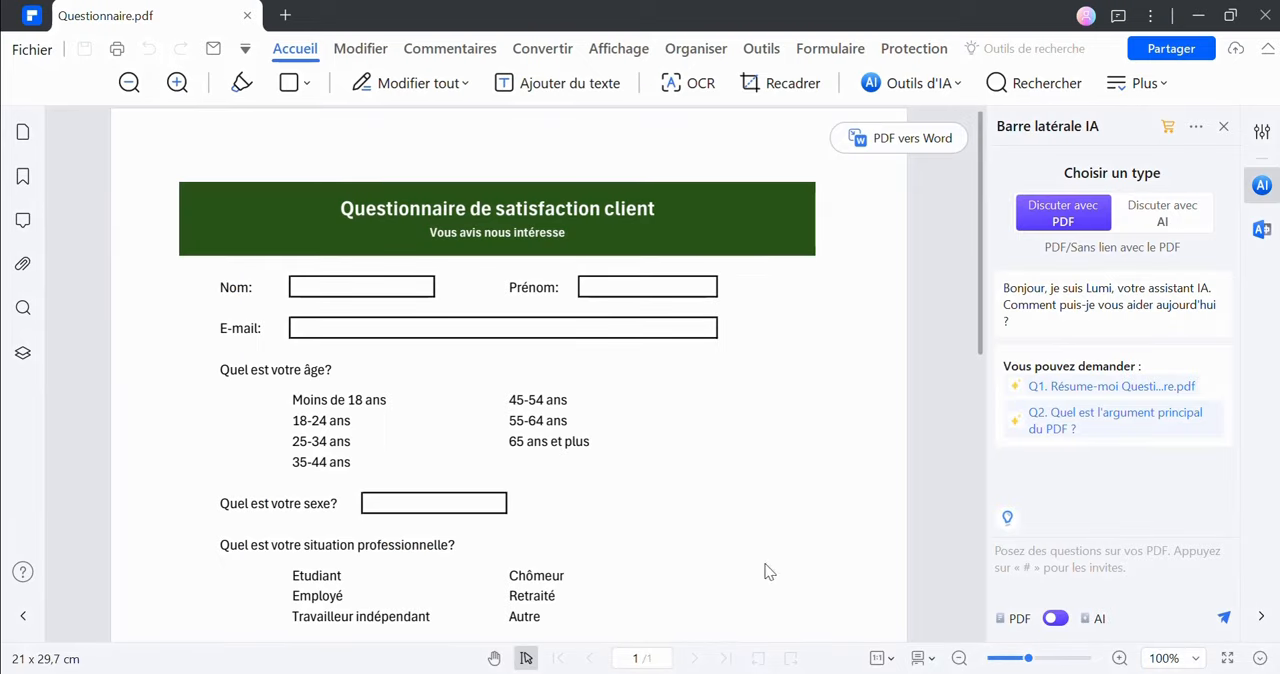
Try editing the title by adding an "s" to "Questionnaire", and remove the letter again
left_click(366, 50)
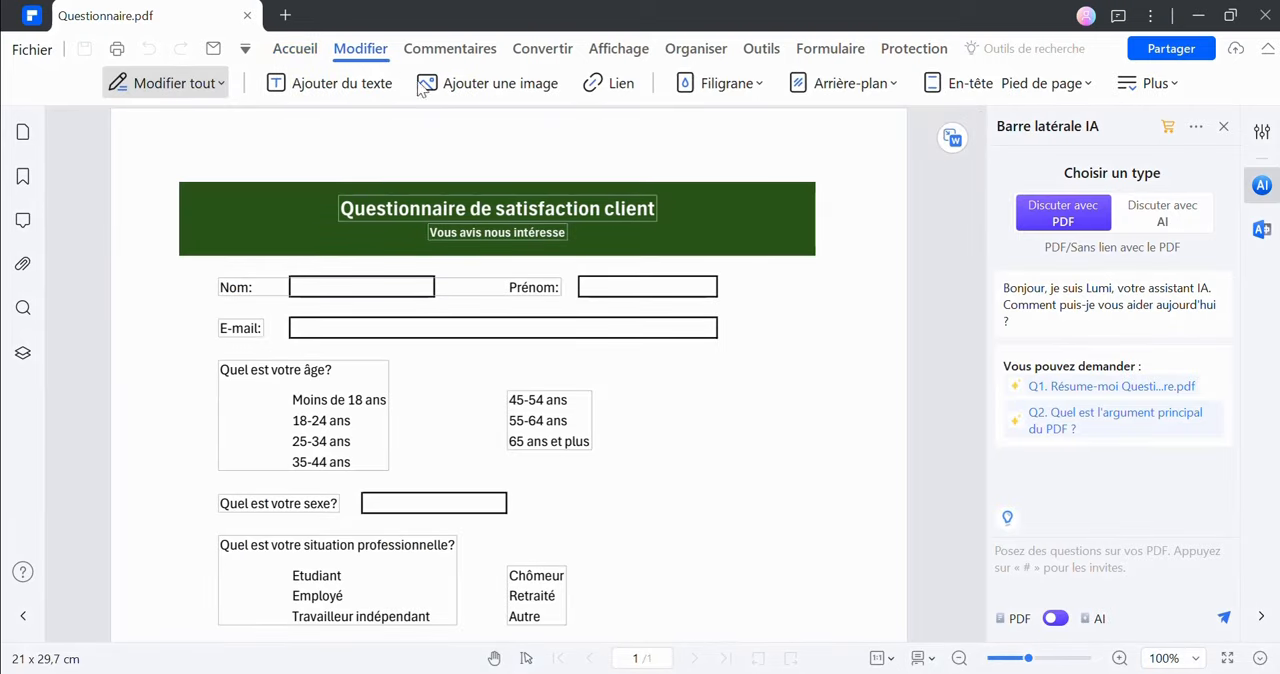
left_click(463, 206)
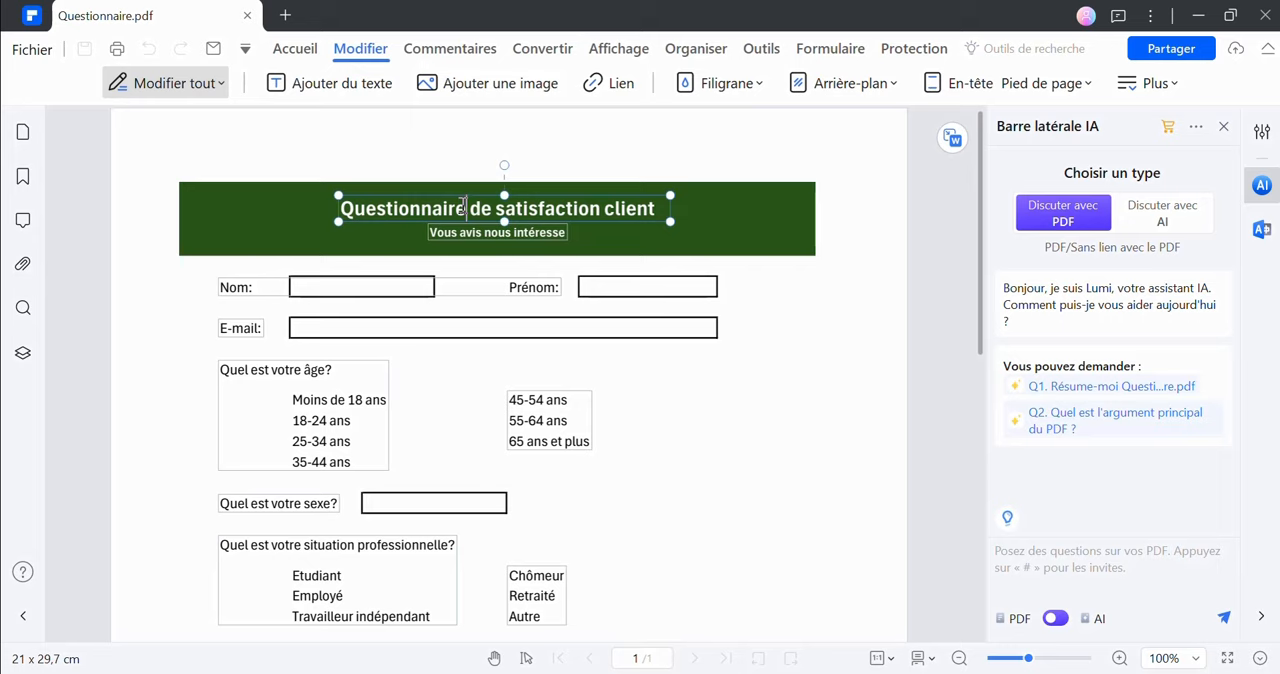
type("s")
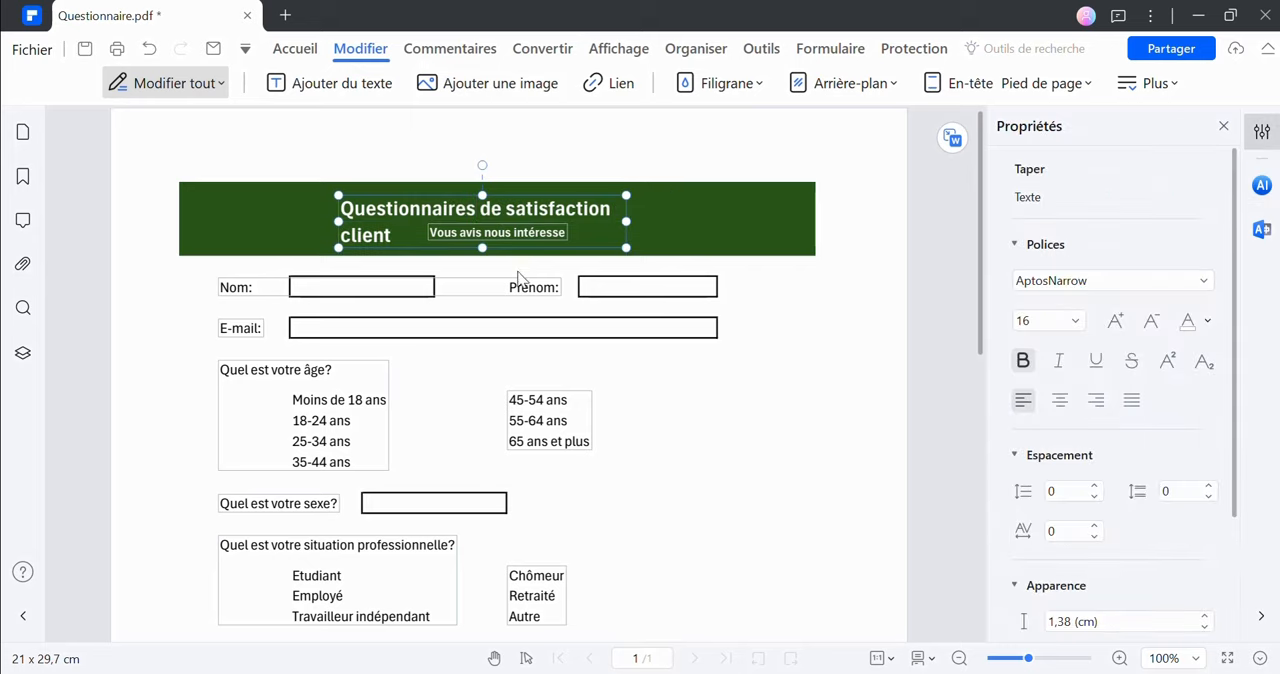
key("BackSpace")
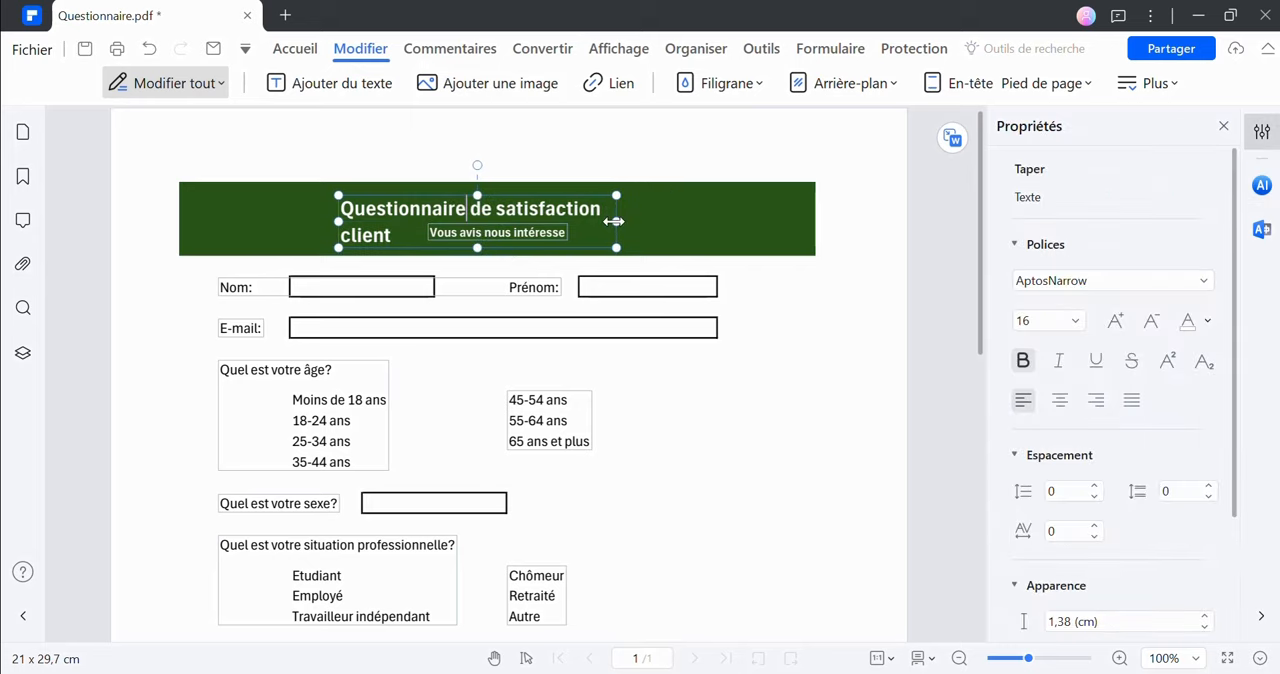
Widen the title's text box, bring "Questionnaire de satisfaction client" back onto one line and reposition it in the green banner
left_click_drag(616, 221, 643, 221)
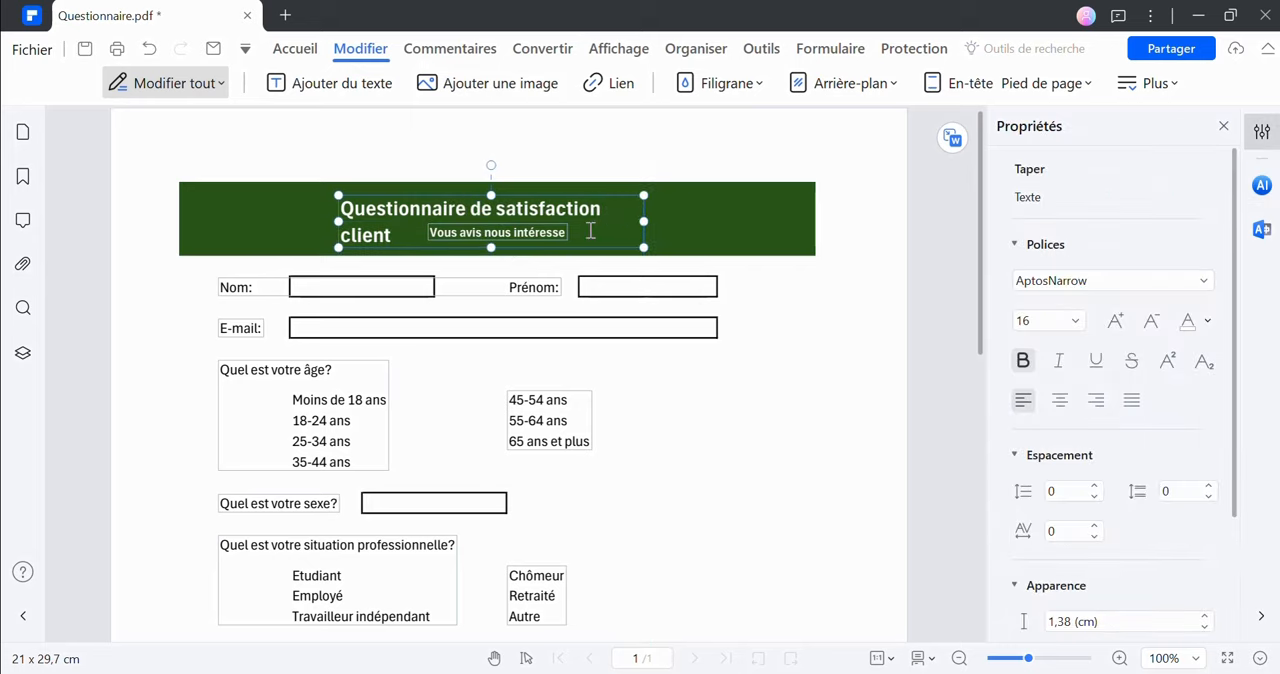
left_click(345, 233)
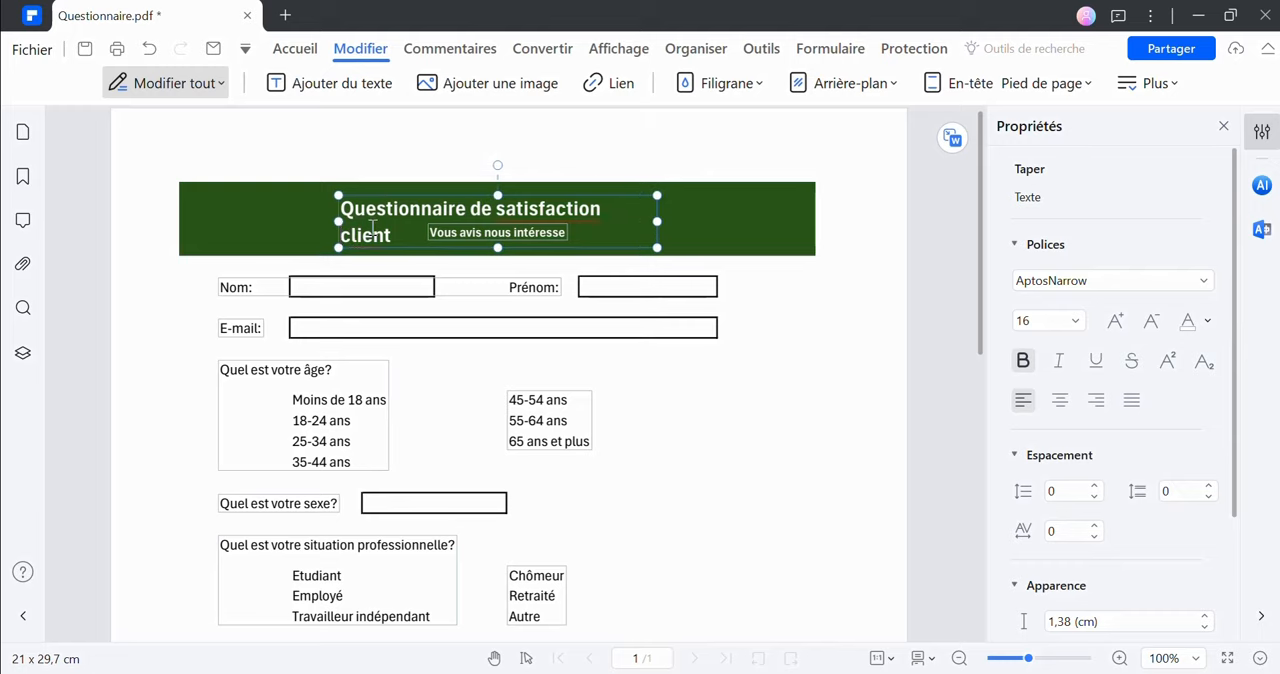
key("BackSpace")
key("BackSpace")
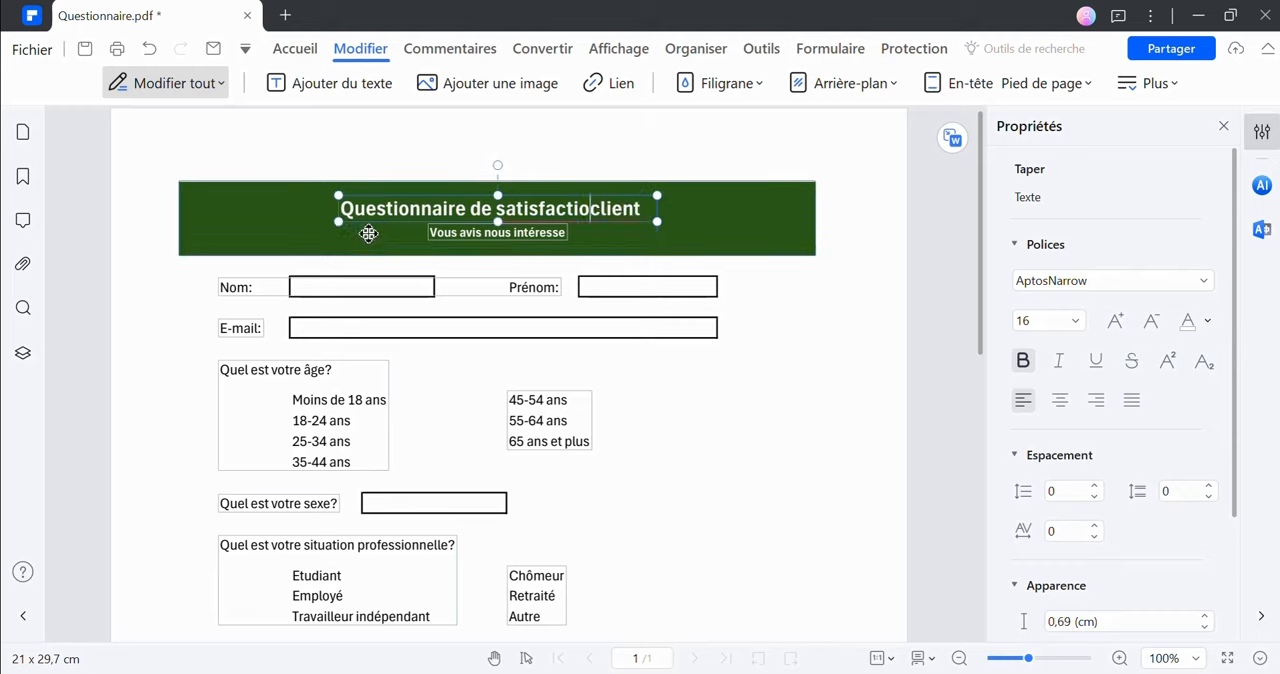
type("n")
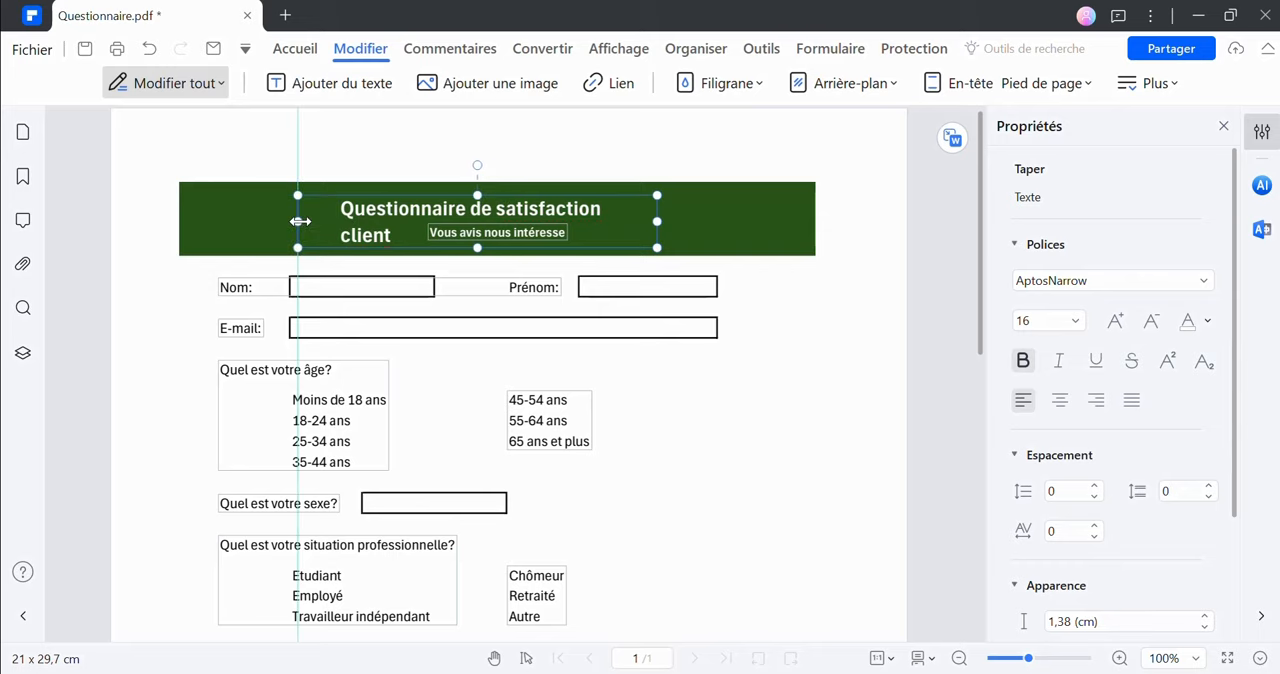
key("BackSpace")
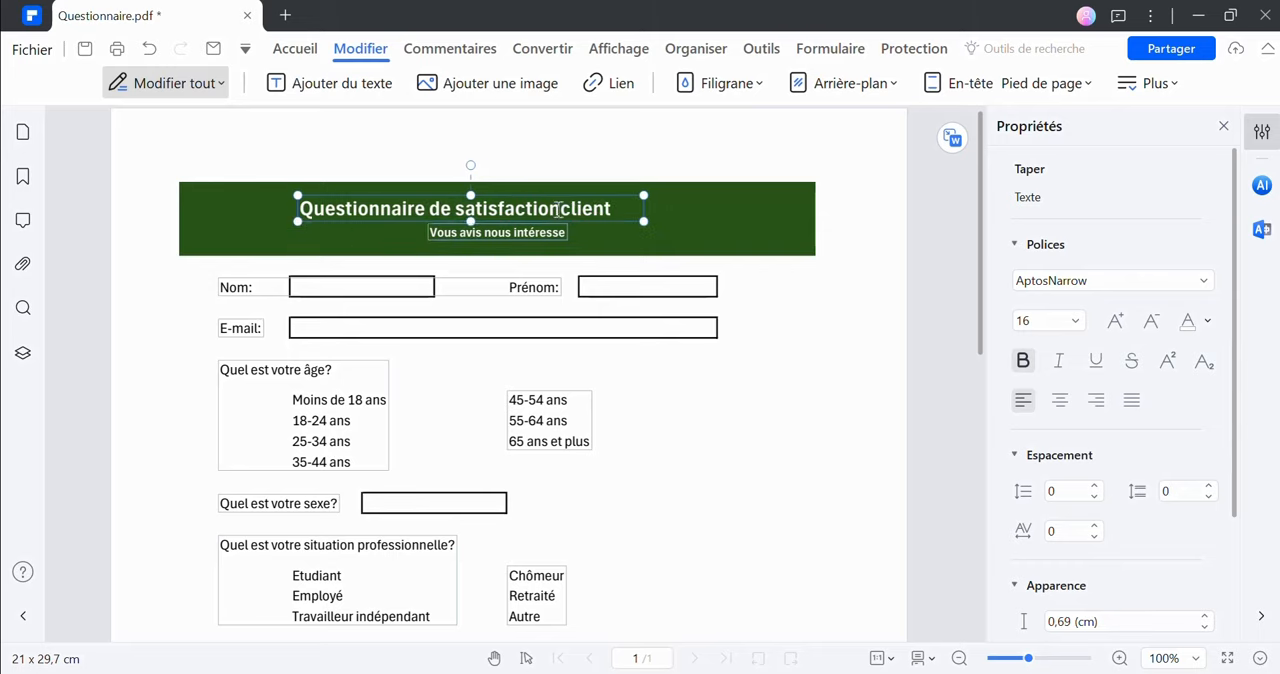
left_click_drag(553, 194, 574, 191)
Italicise the subtitle "Vous avis nous intéresse" and widen its text box to fit on one line
triple_click(527, 237)
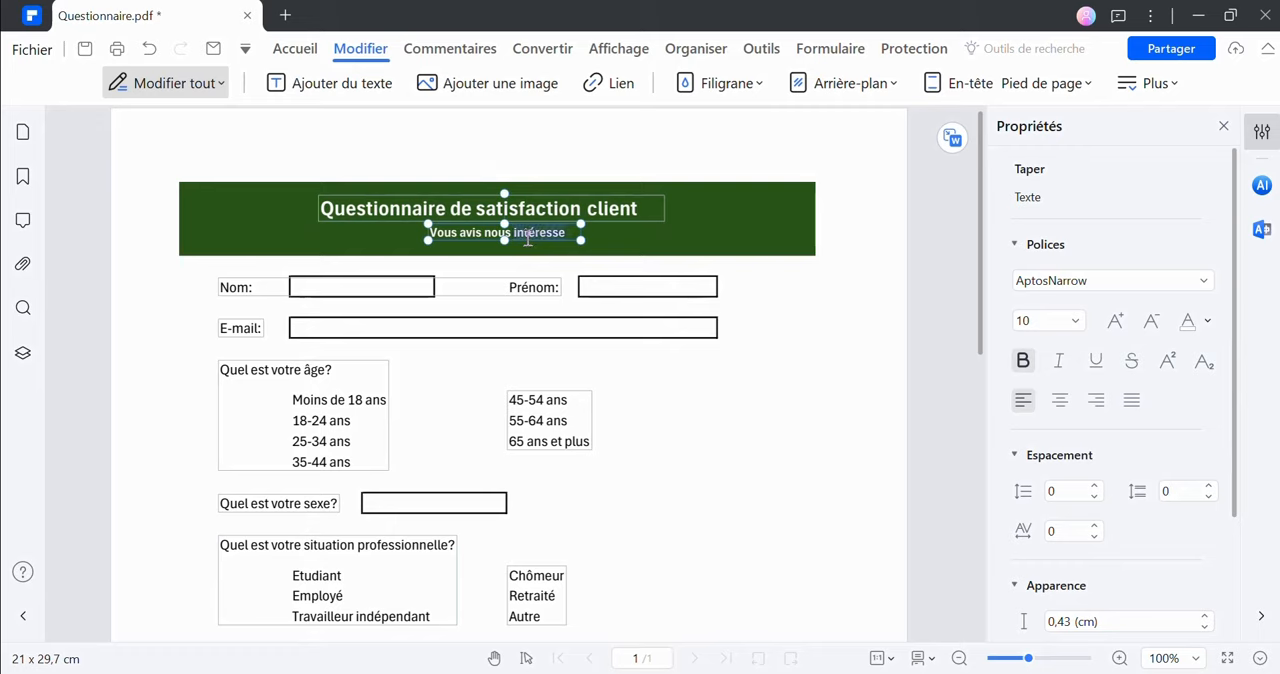
left_click(592, 207)
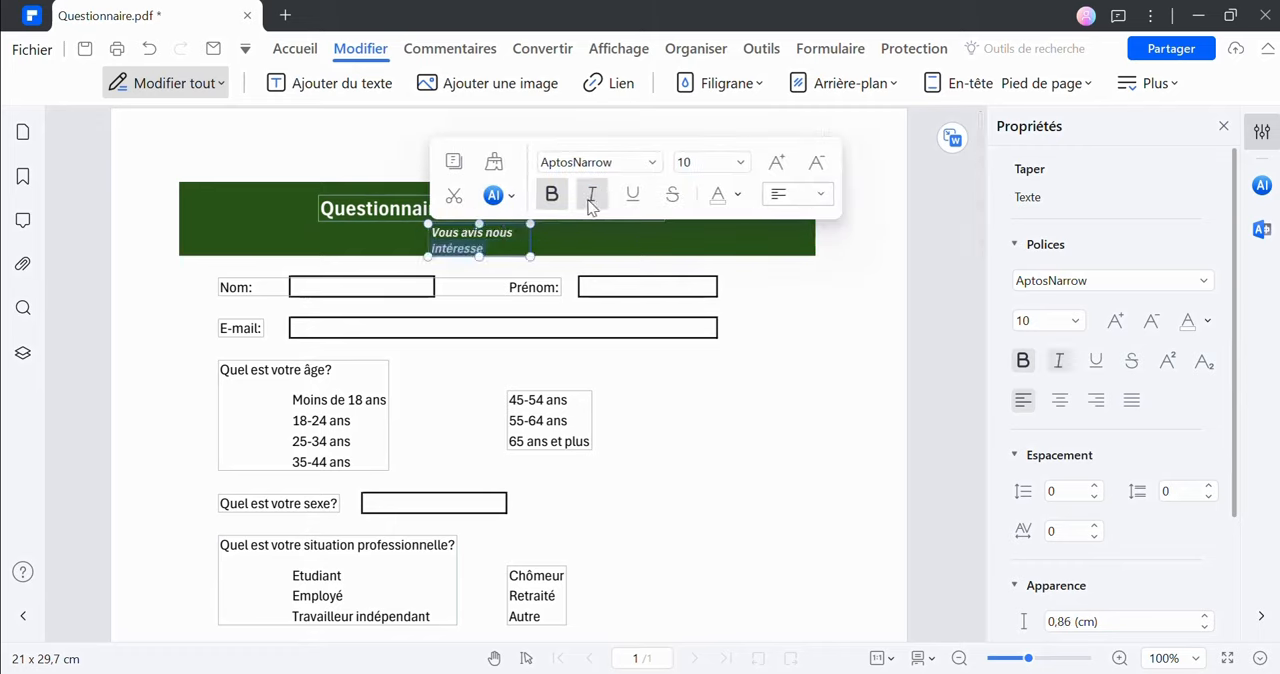
left_click_drag(560, 248, 619, 241)
left_click(760, 328)
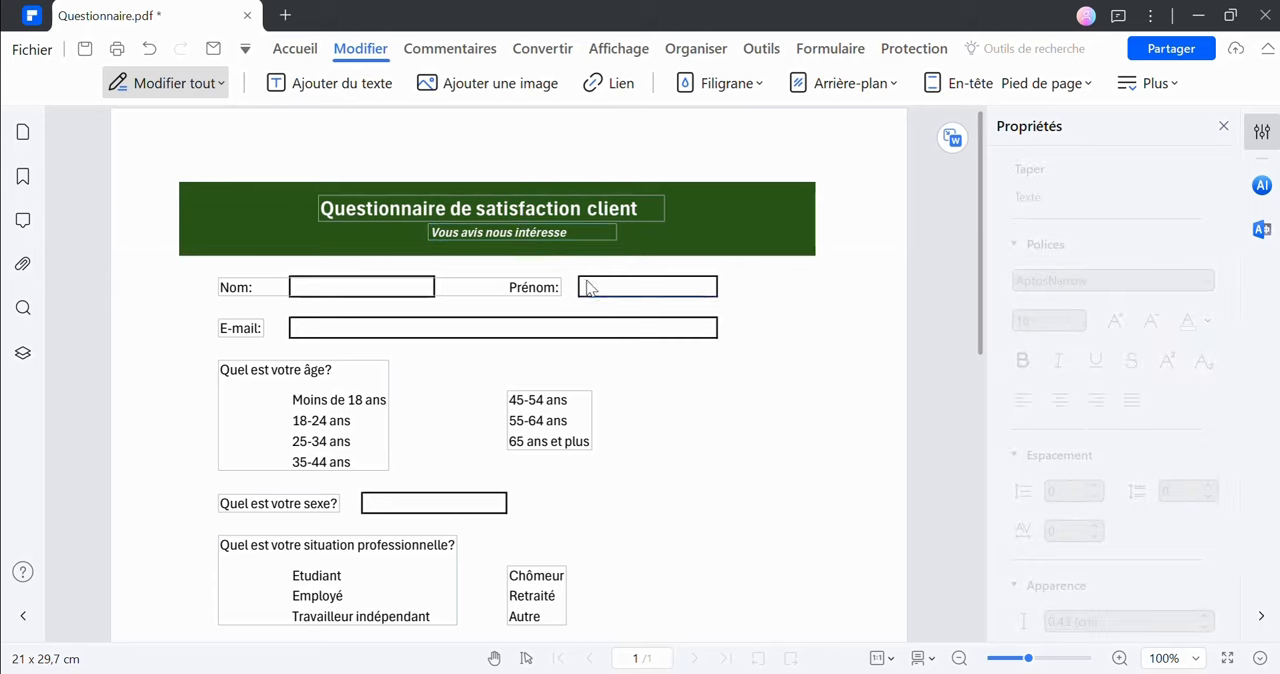
Try black as the title's font colour and set it back to white
left_click(502, 208)
left_click(486, 192)
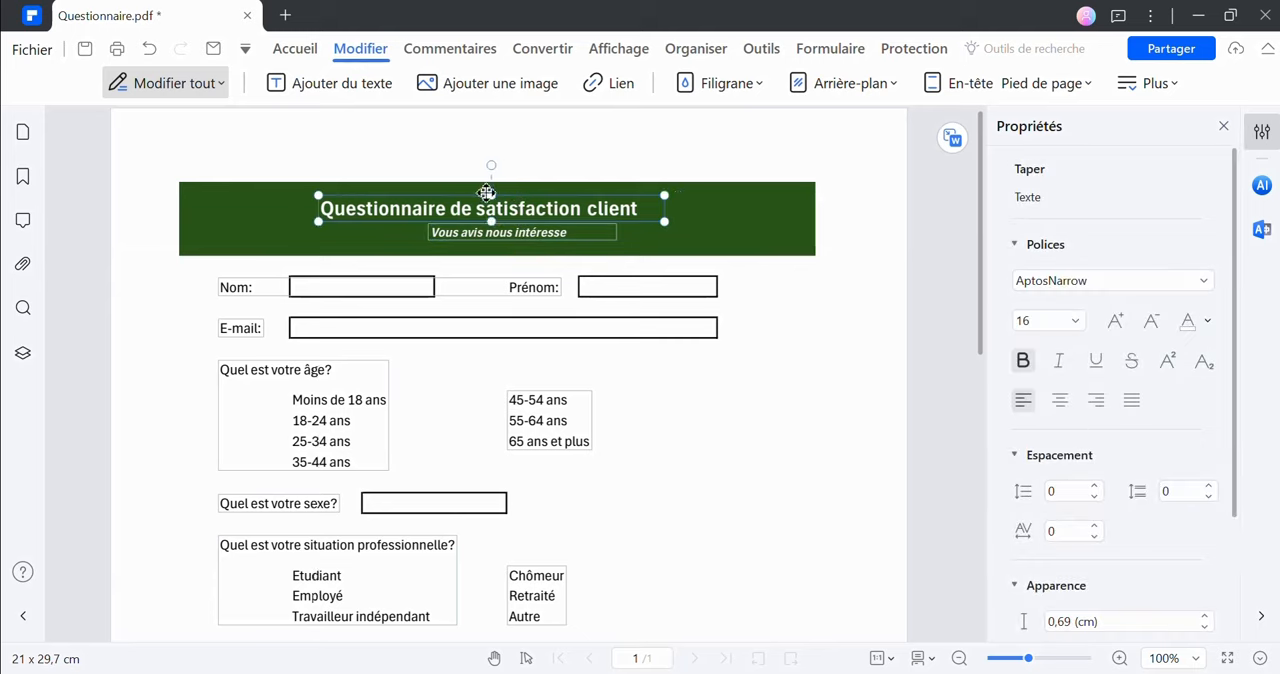
left_click(1208, 321)
left_click(1143, 369)
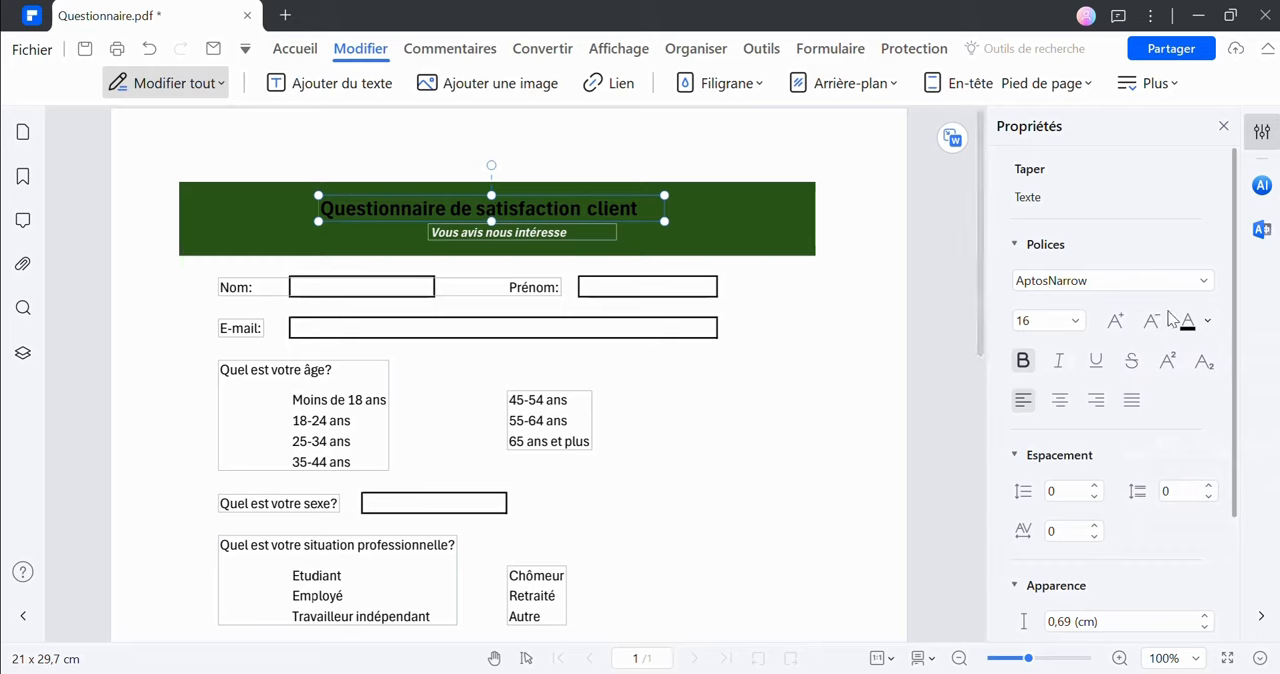
left_click(1208, 321)
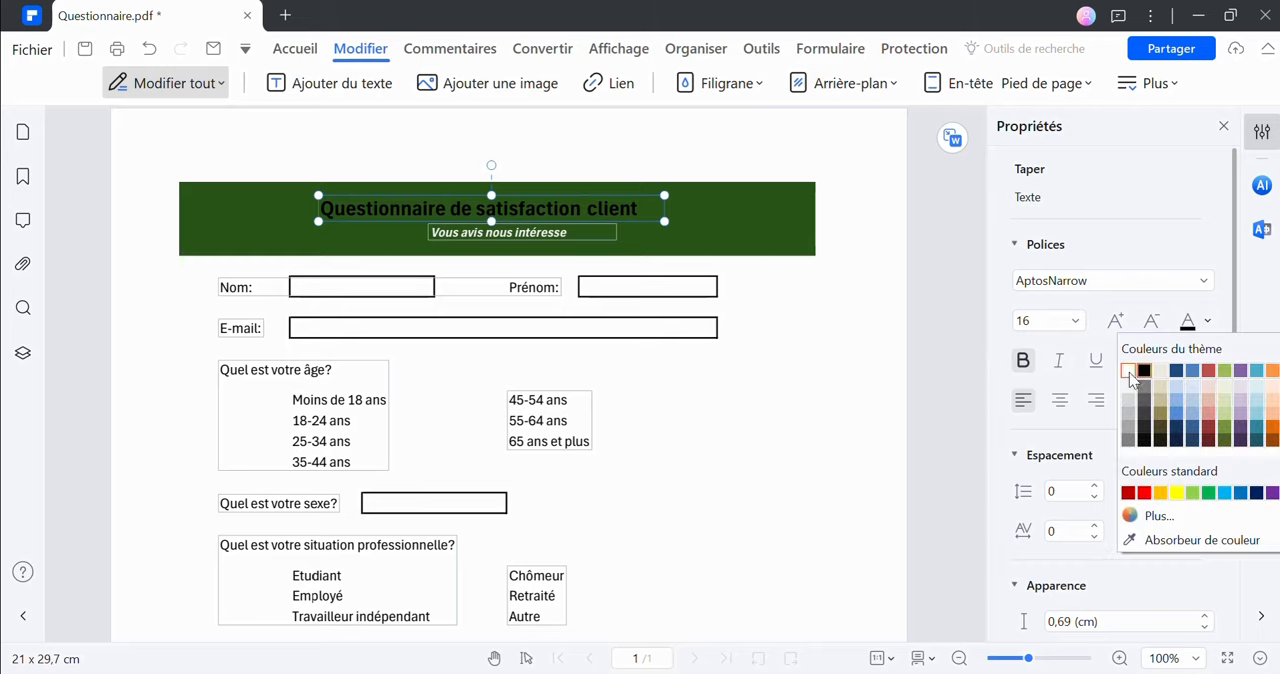
left_click(1129, 372)
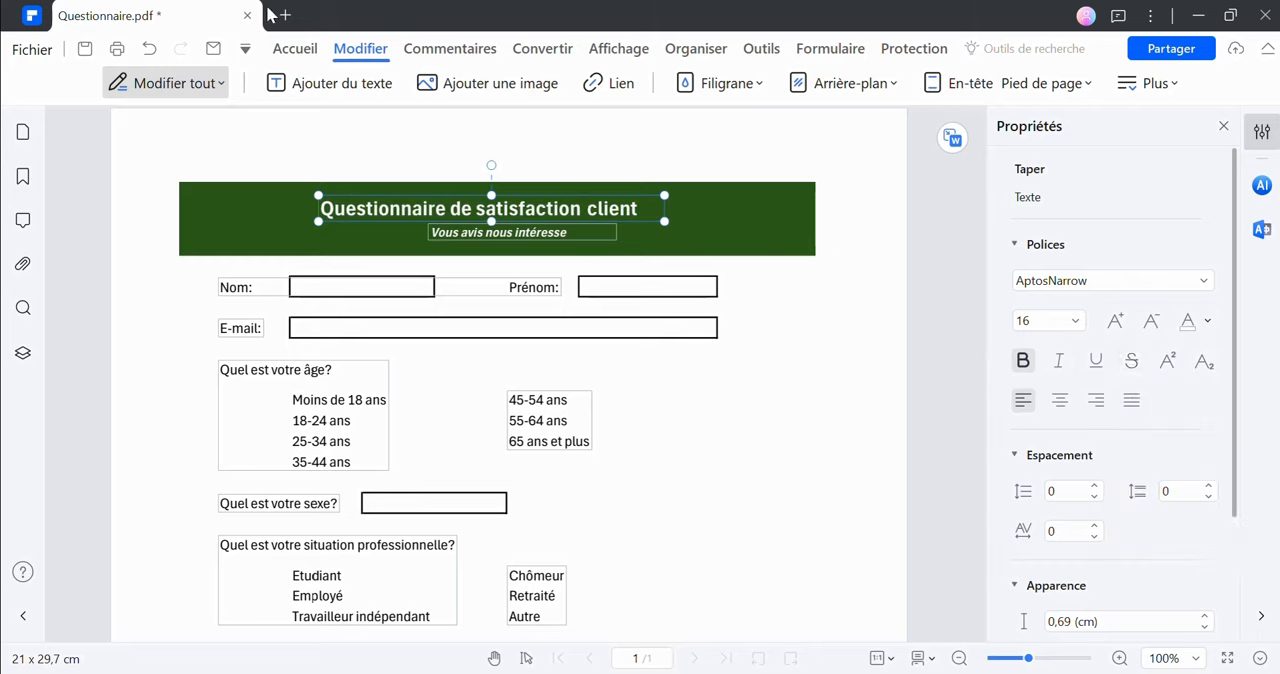
Insert the Smart eSolutions logo image from the desktop folder onto the page, over the green banner
left_click(446, 83)
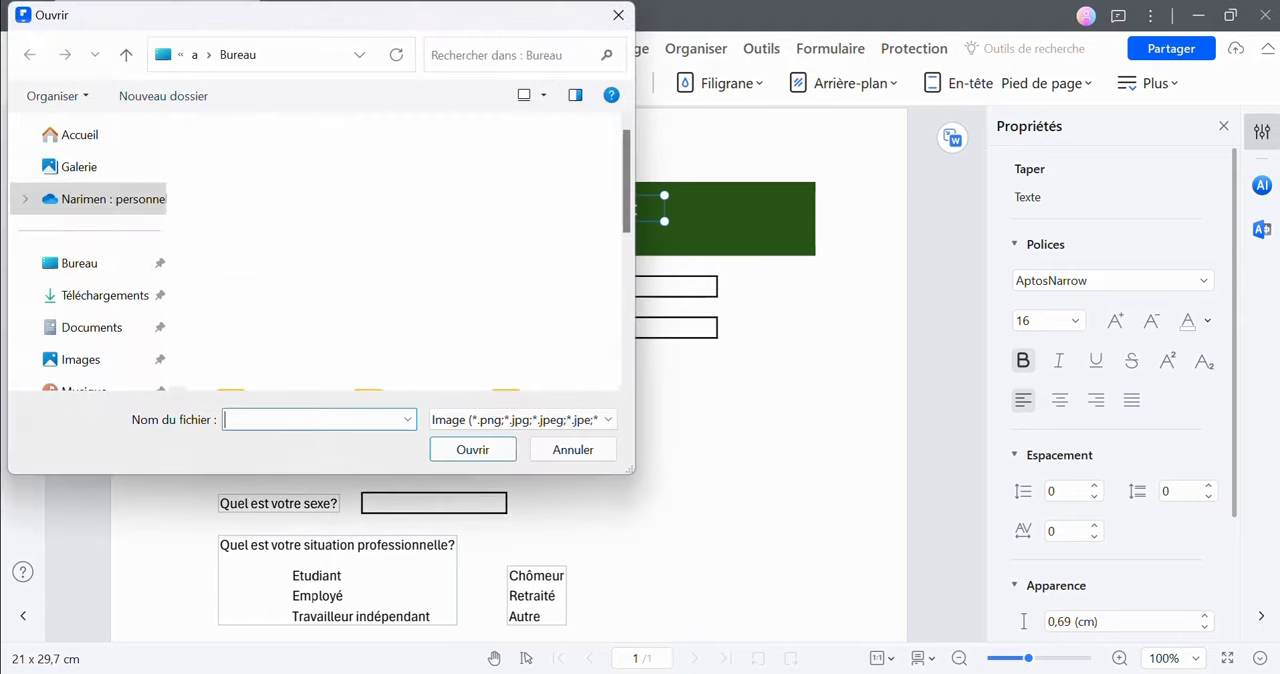
double_click(368, 187)
left_click(400, 243)
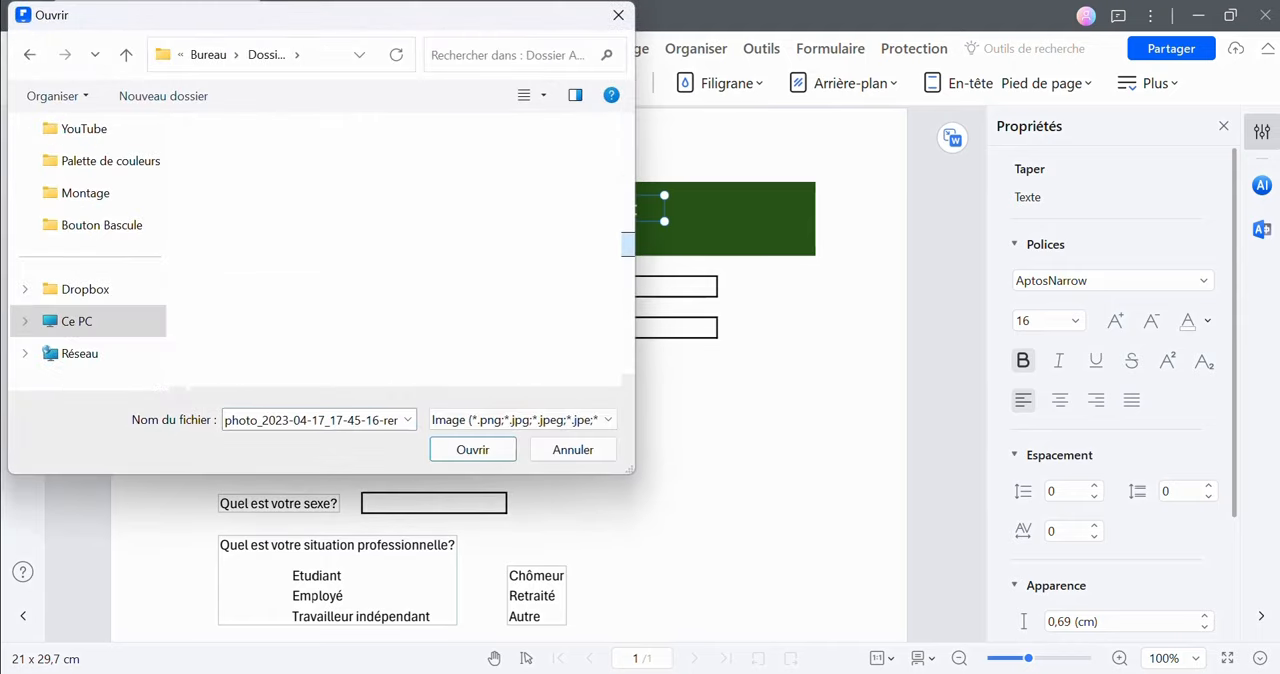
left_click(499, 442)
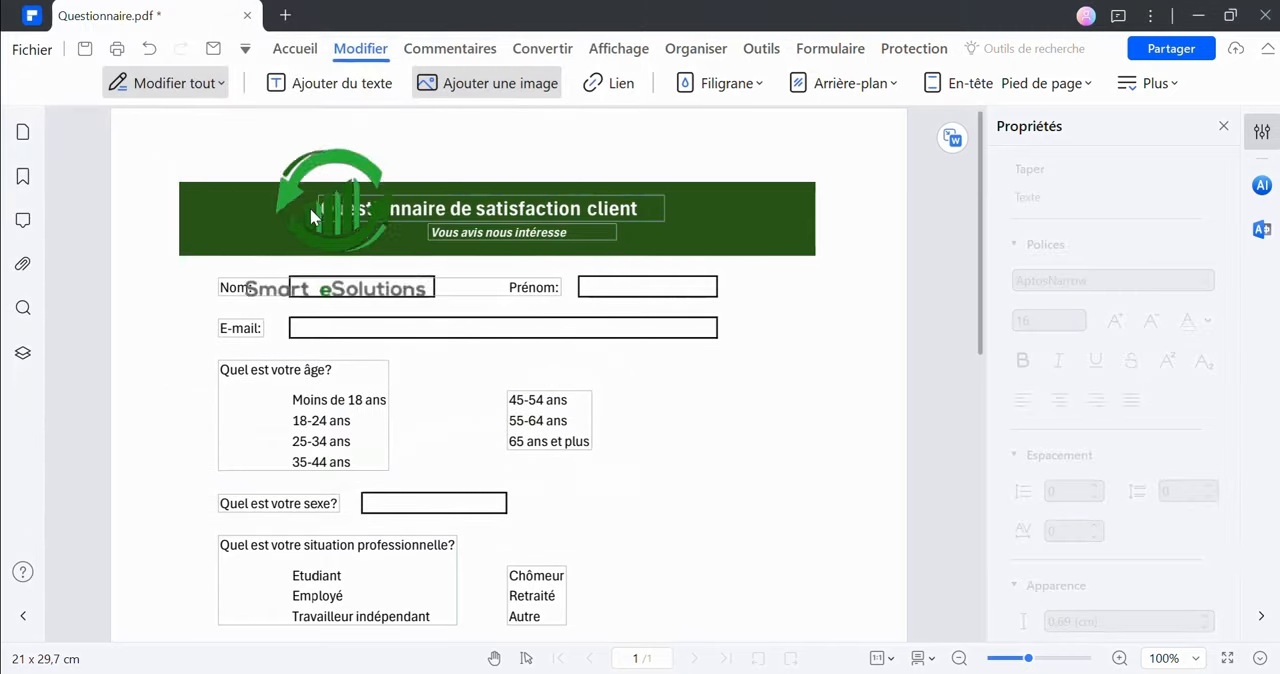
left_click(263, 186)
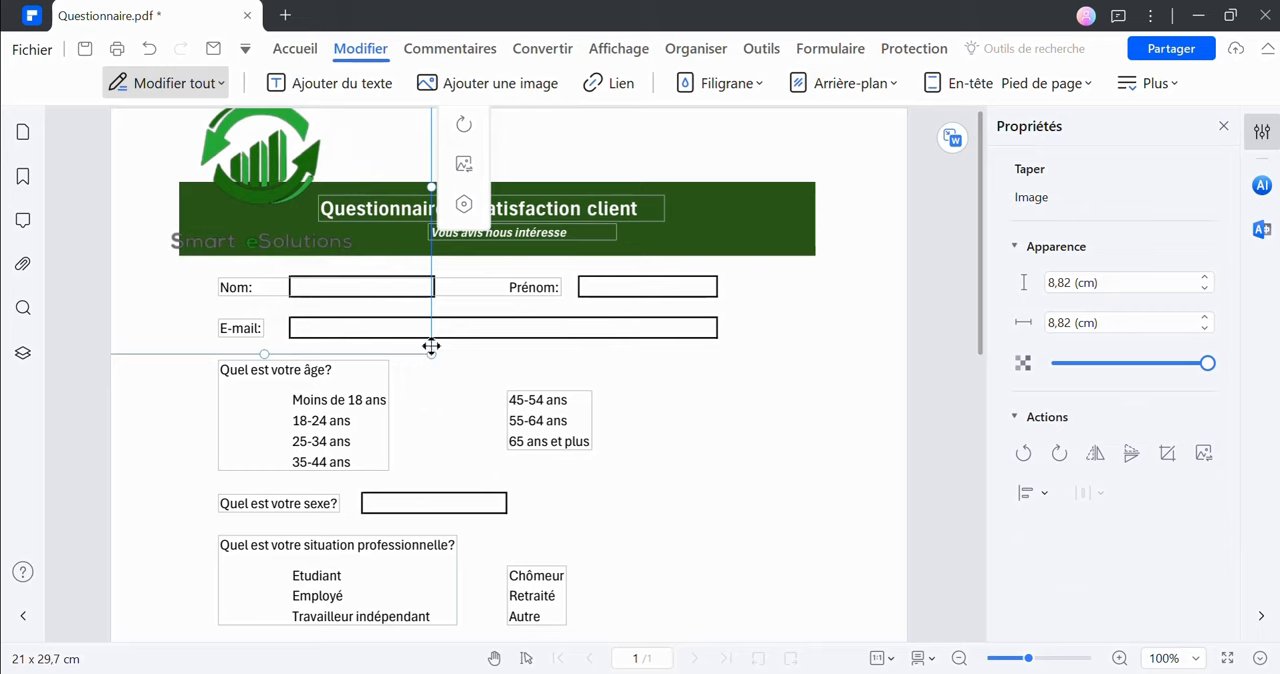
Shrink the logo image to about 3.81 × 3.81 cm and move it to the start of the green banner
left_click_drag(431, 353, 256, 179)
left_click_drag(209, 136, 249, 214)
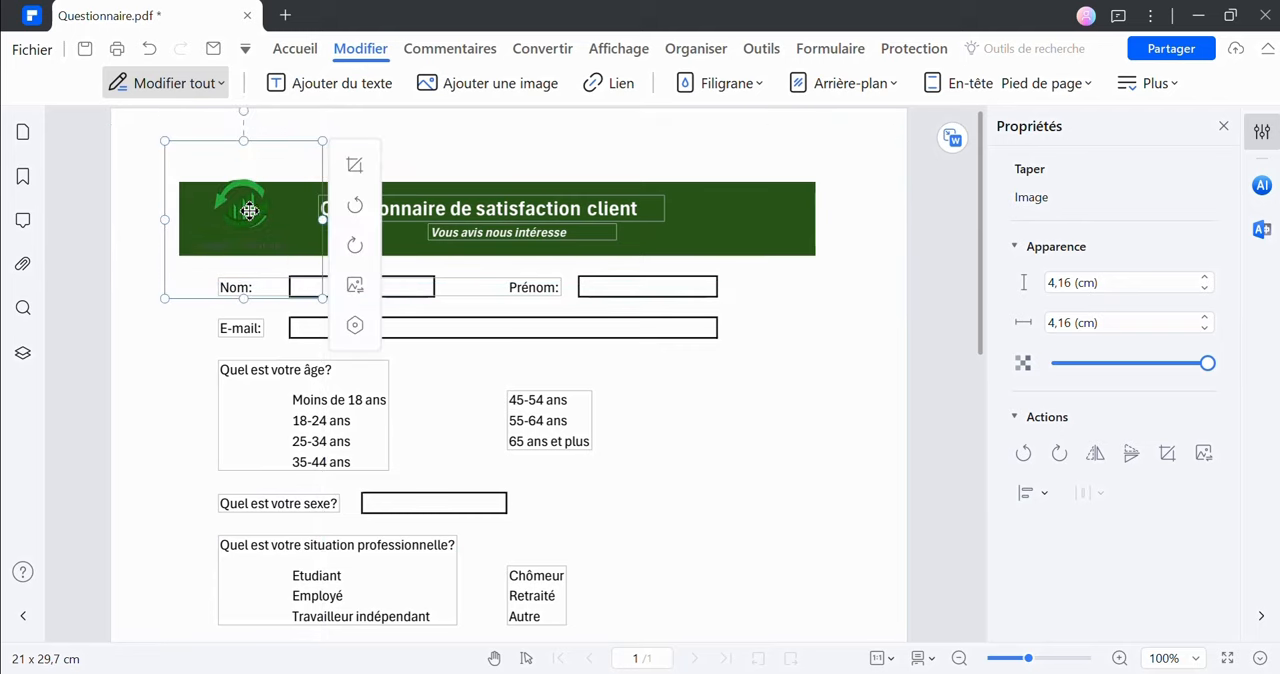
left_click_drag(322, 298, 309, 285)
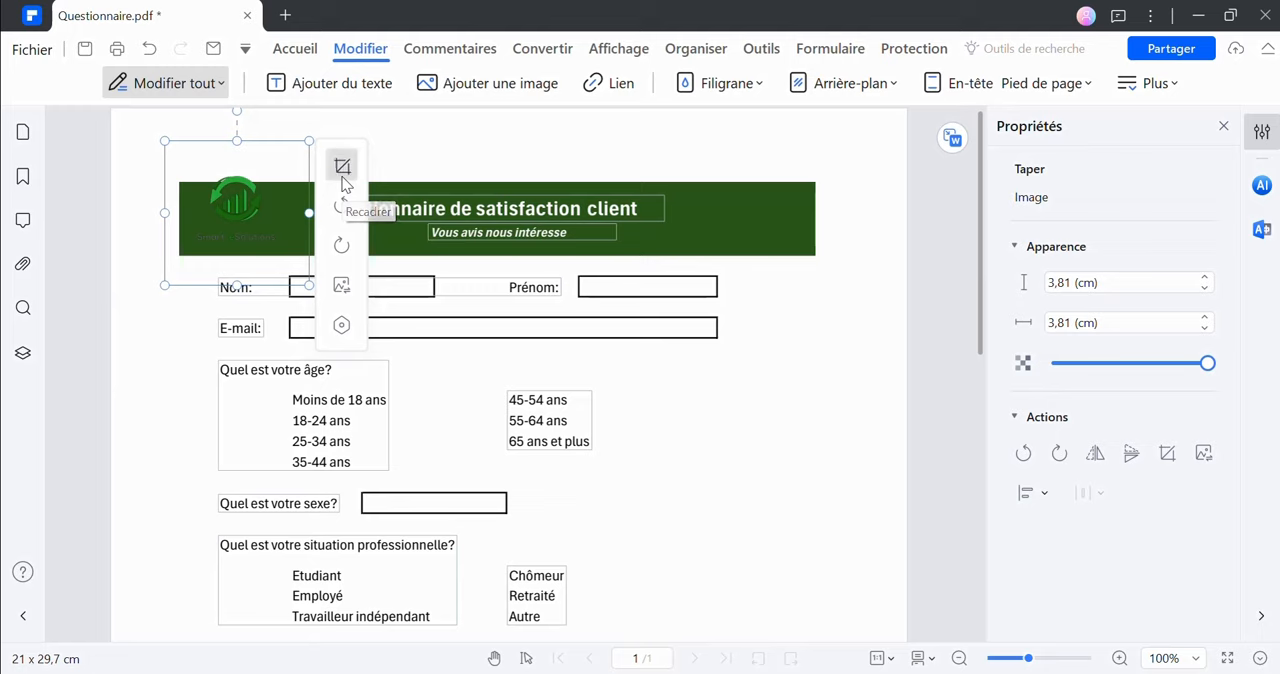
Crop the empty margins off the logo, down to about 2.08 cm high and 2.47 cm wide
left_click(341, 176)
left_click_drag(311, 140, 284, 173)
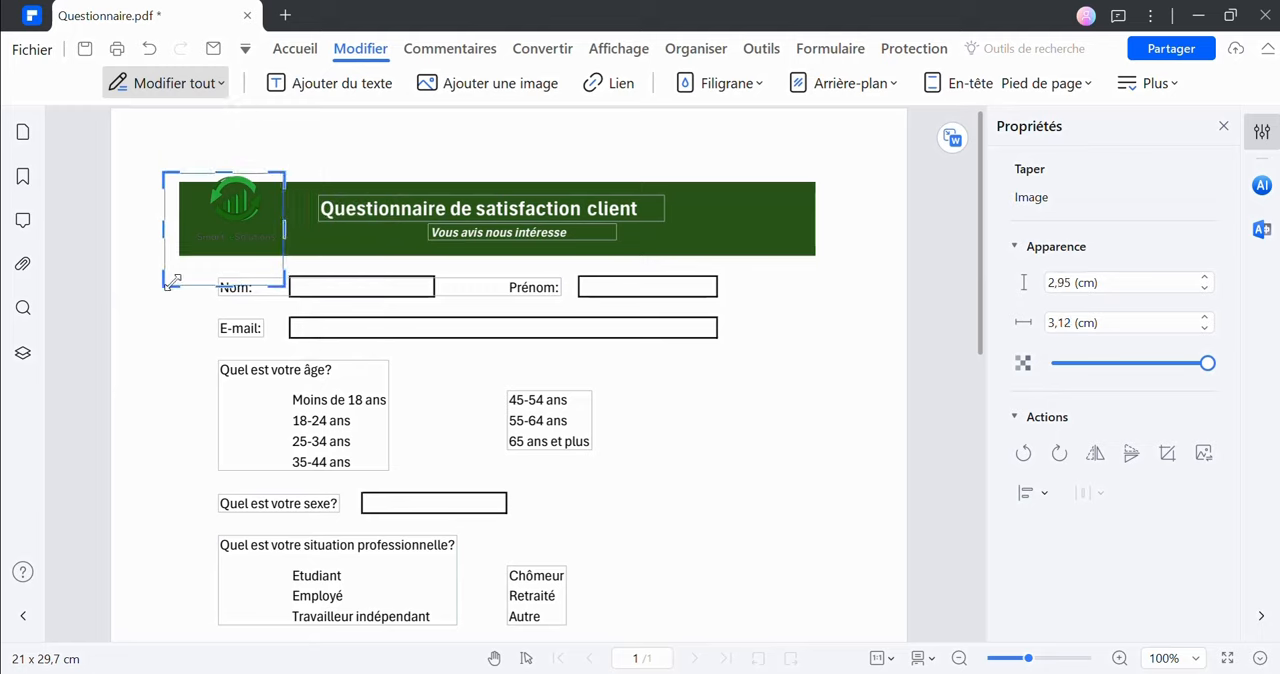
left_click_drag(171, 281, 186, 258)
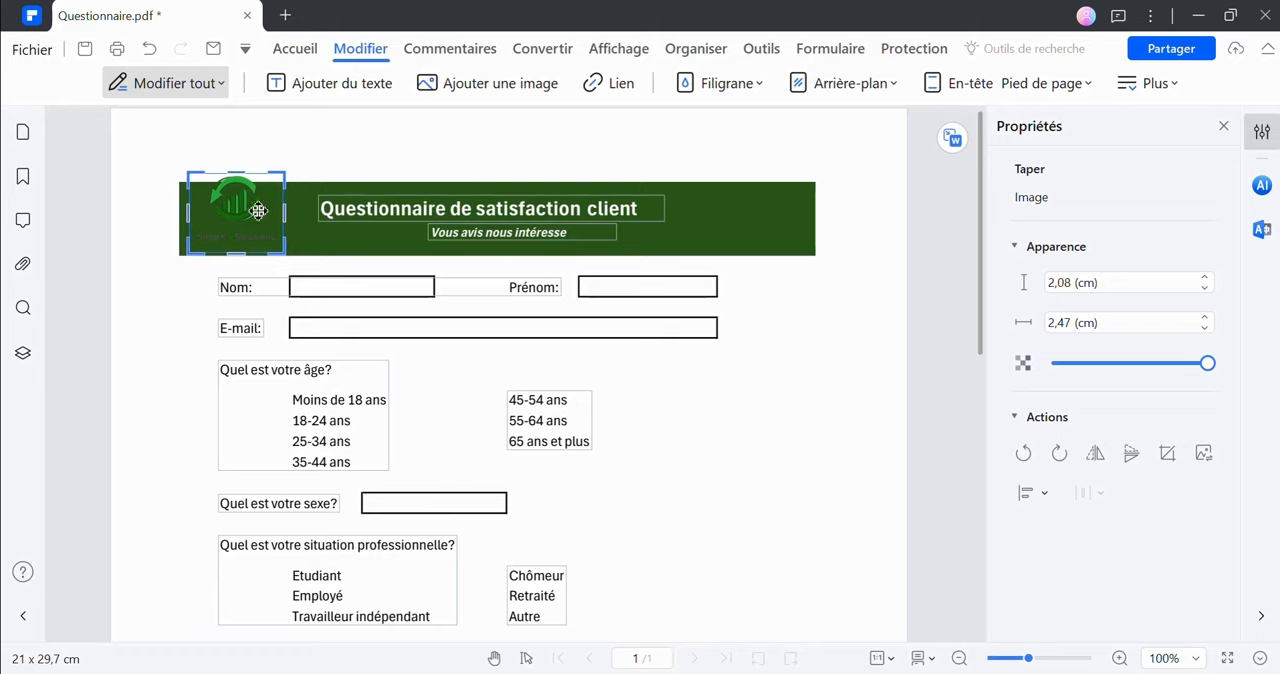
left_click(147, 231)
Reposition the cropped logo inside the green banner beside the title, and deselect it
left_click(252, 208)
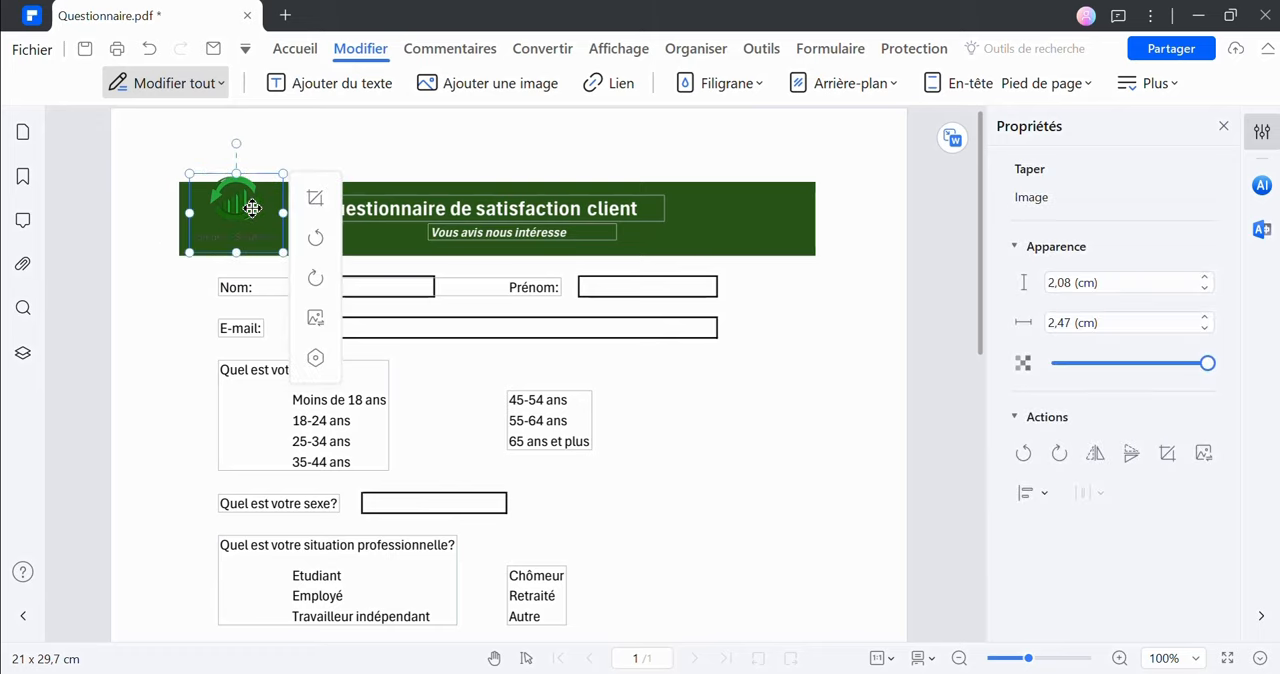
left_click_drag(252, 208, 267, 181)
left_click(126, 211)
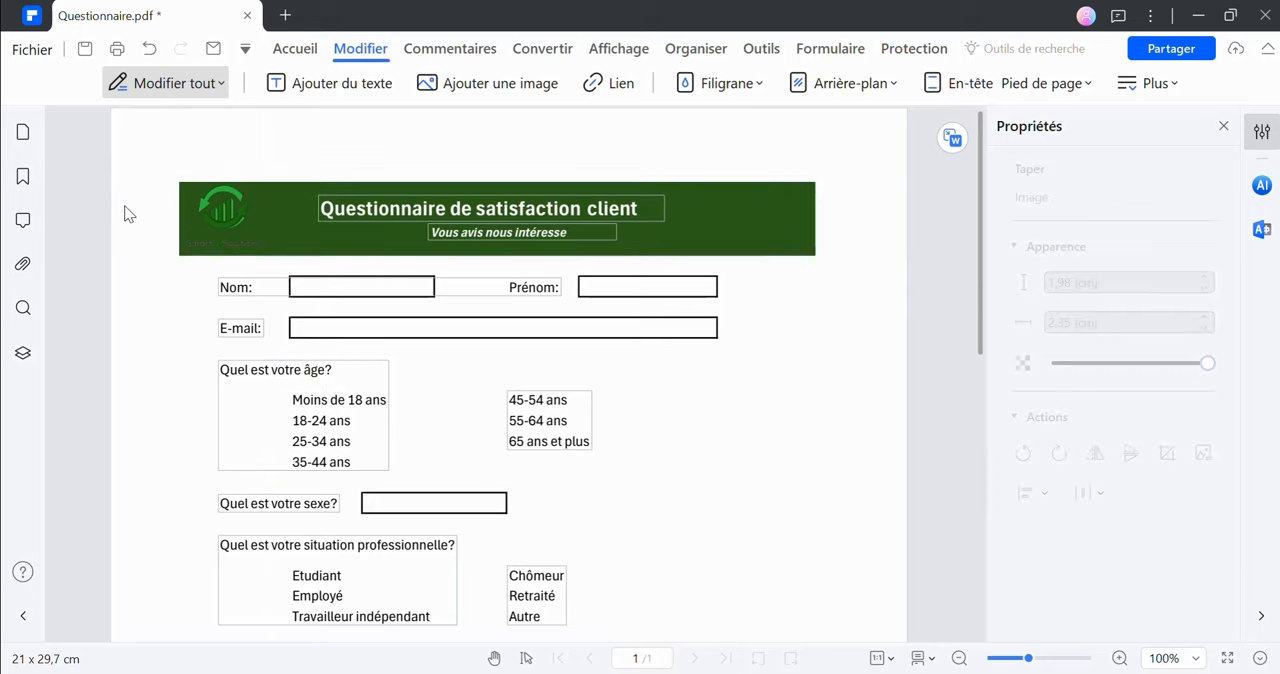
Run automatic form field recognition on the questionnaire and accept that it cannot be undone
left_click(817, 52)
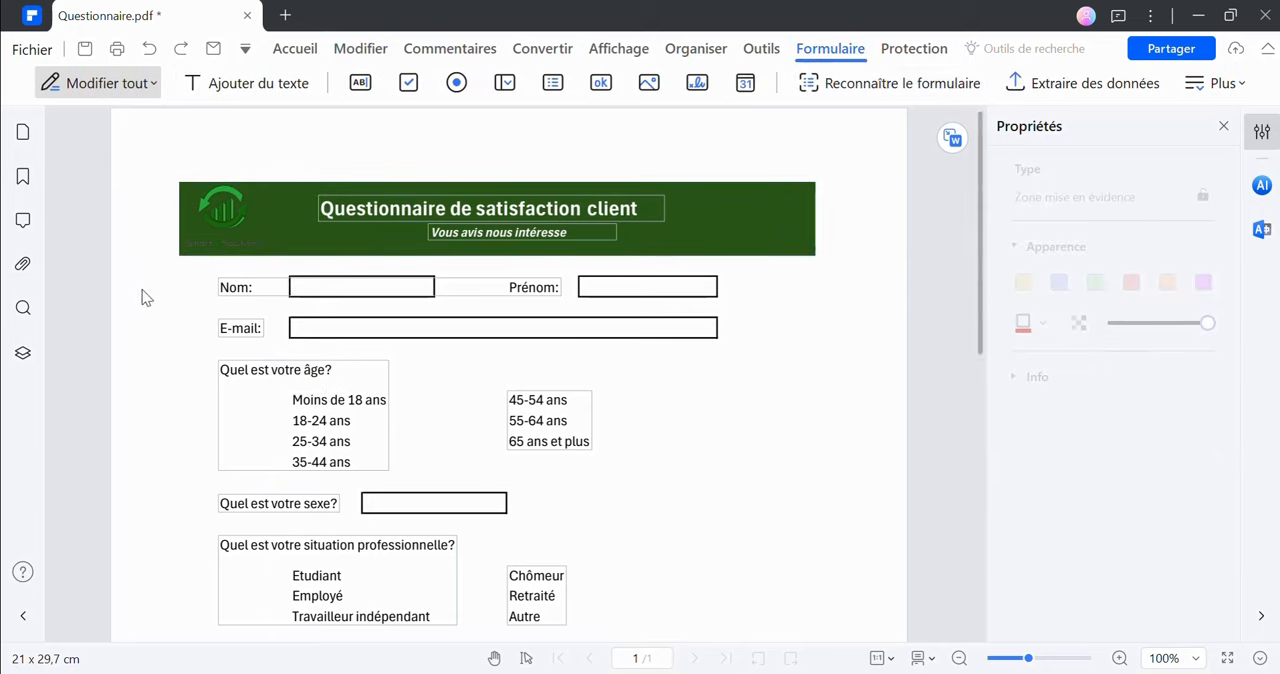
left_click(899, 87)
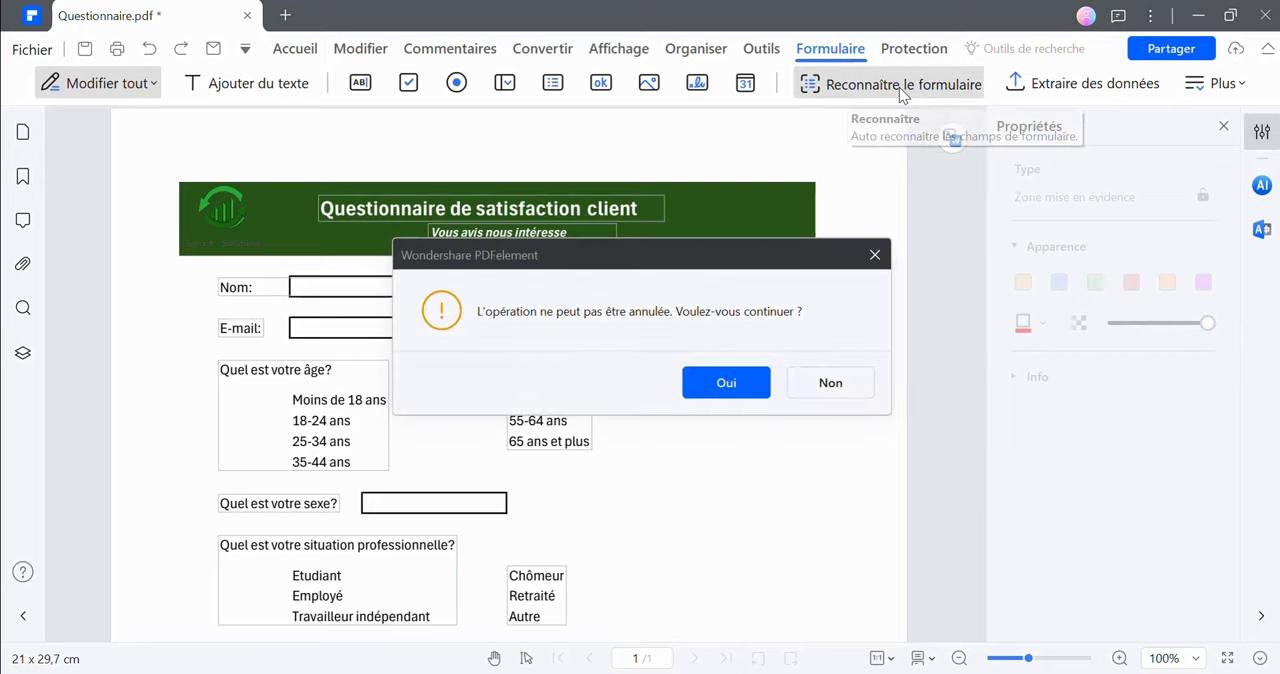
left_click(731, 395)
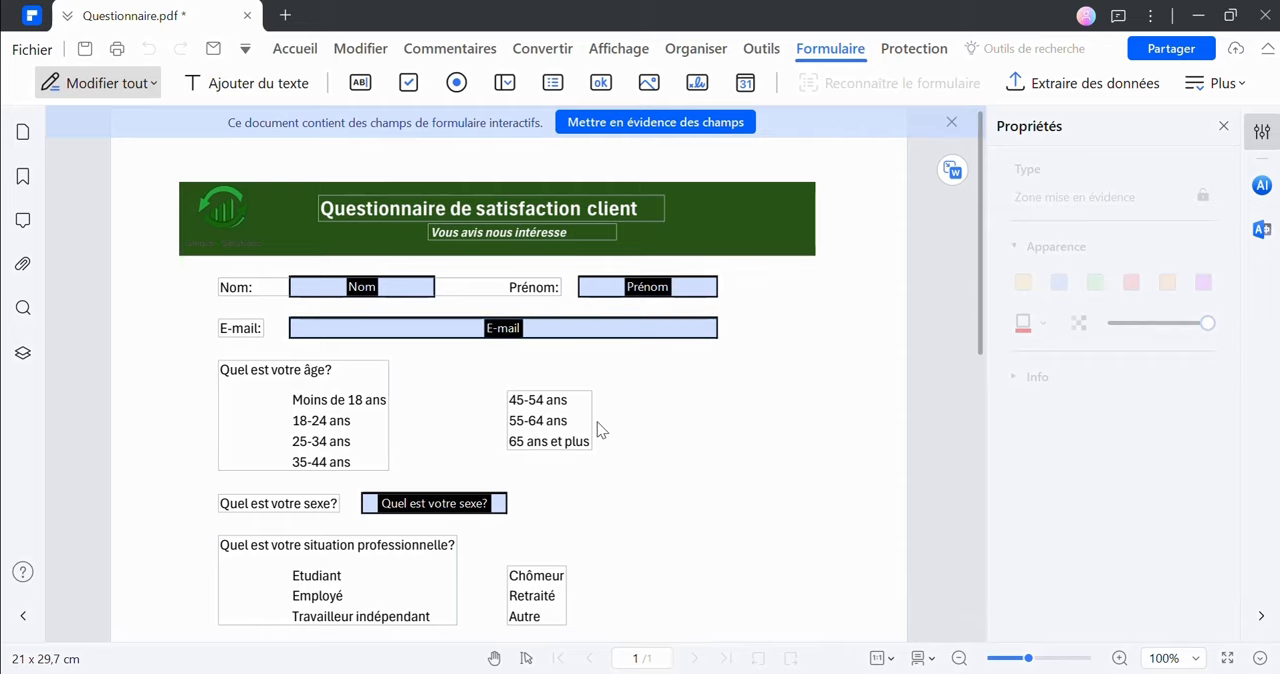
Stretch the recognised text field under the comments question upward so it fills the whole answer box
scroll(560, 430, "down", 2)
scroll(540, 447, "down", 12)
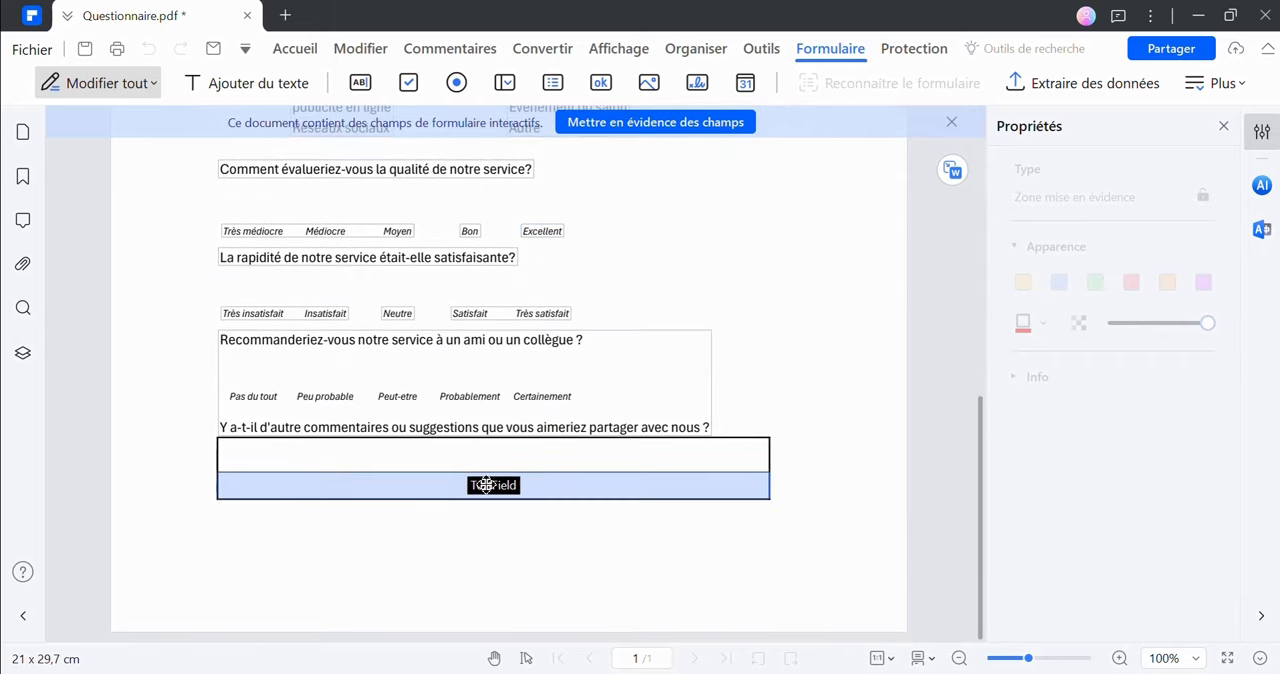
left_click(486, 485)
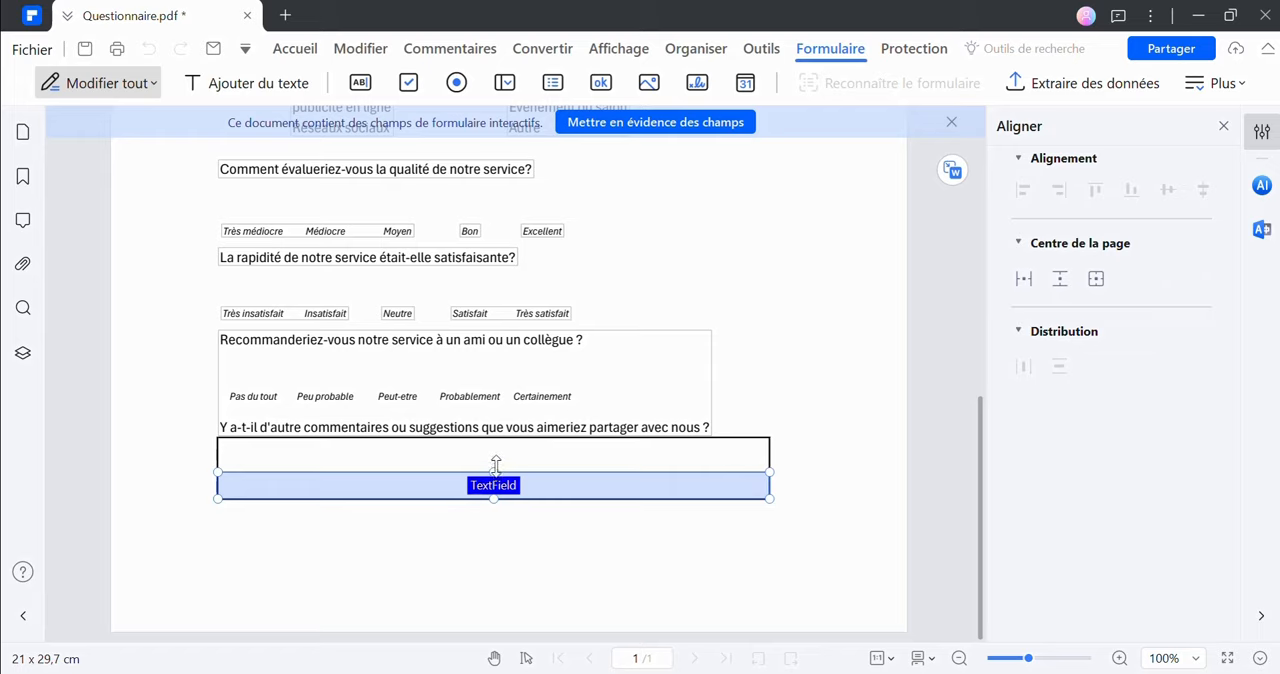
left_click_drag(496, 463, 497, 464)
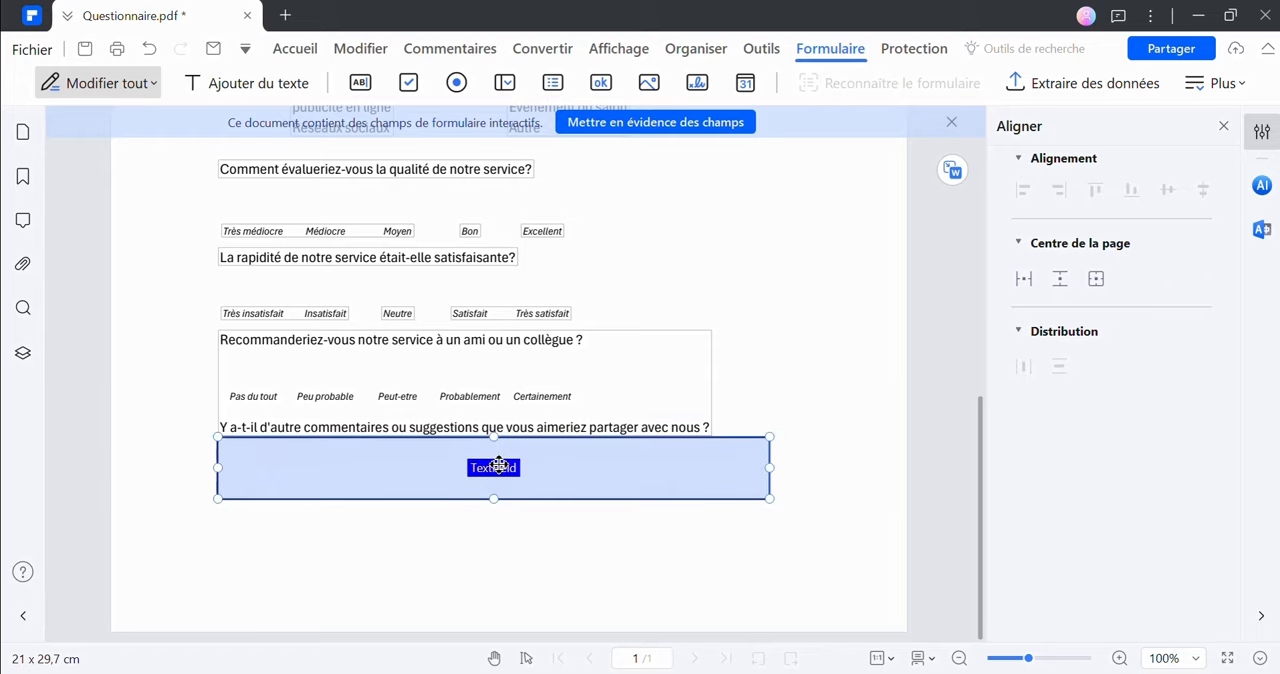
Rename the comments text field as "Commentaire" in its properties
double_click(499, 465)
double_click(543, 109)
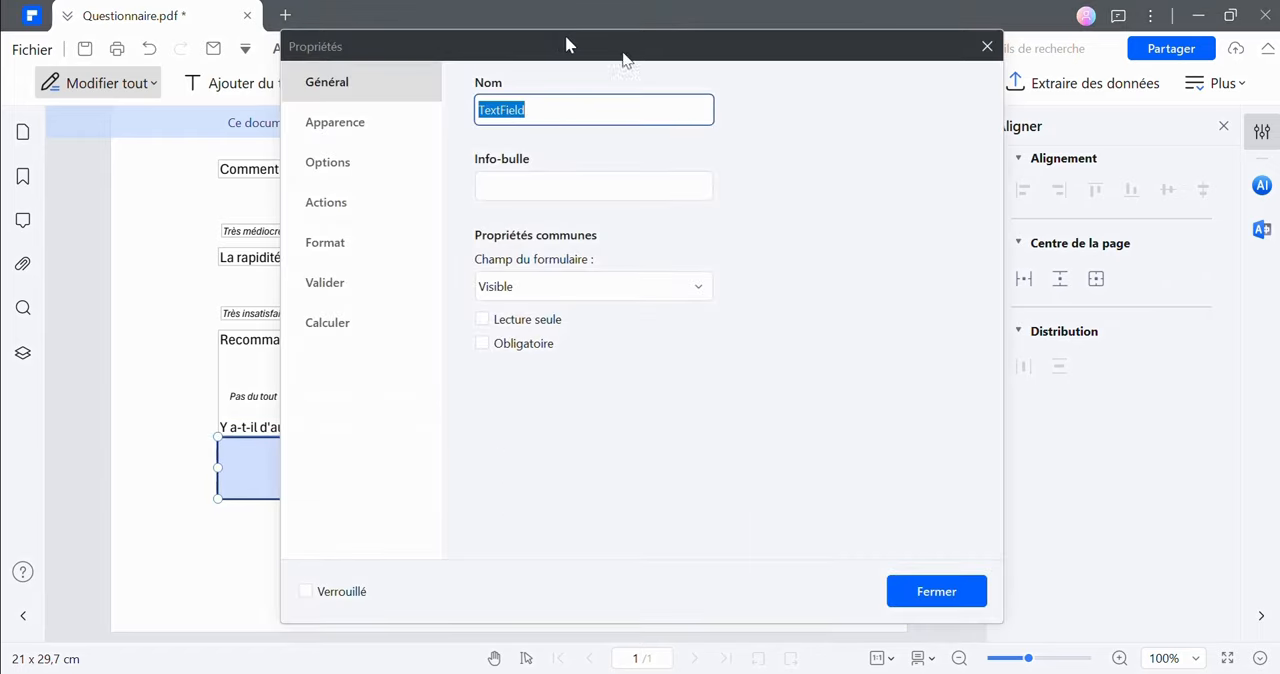
left_click_drag(565, 44, 692, 64)
type("C")
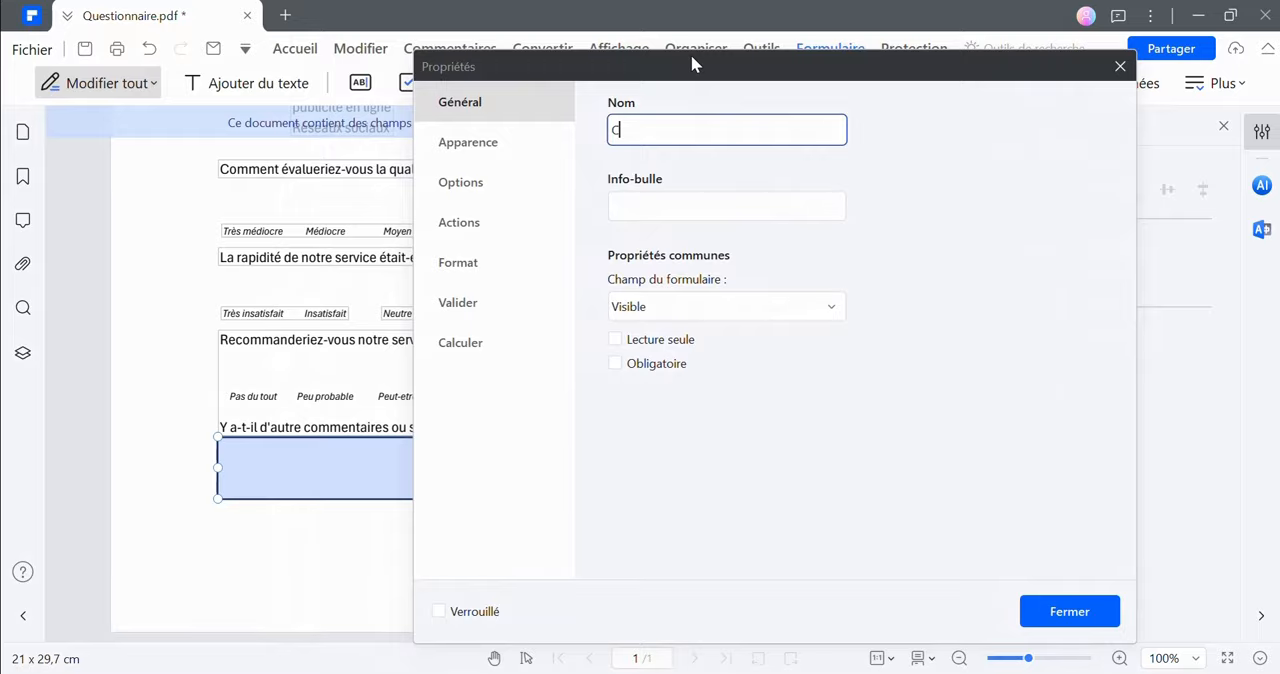
type("ommentaires")
left_click(1052, 612)
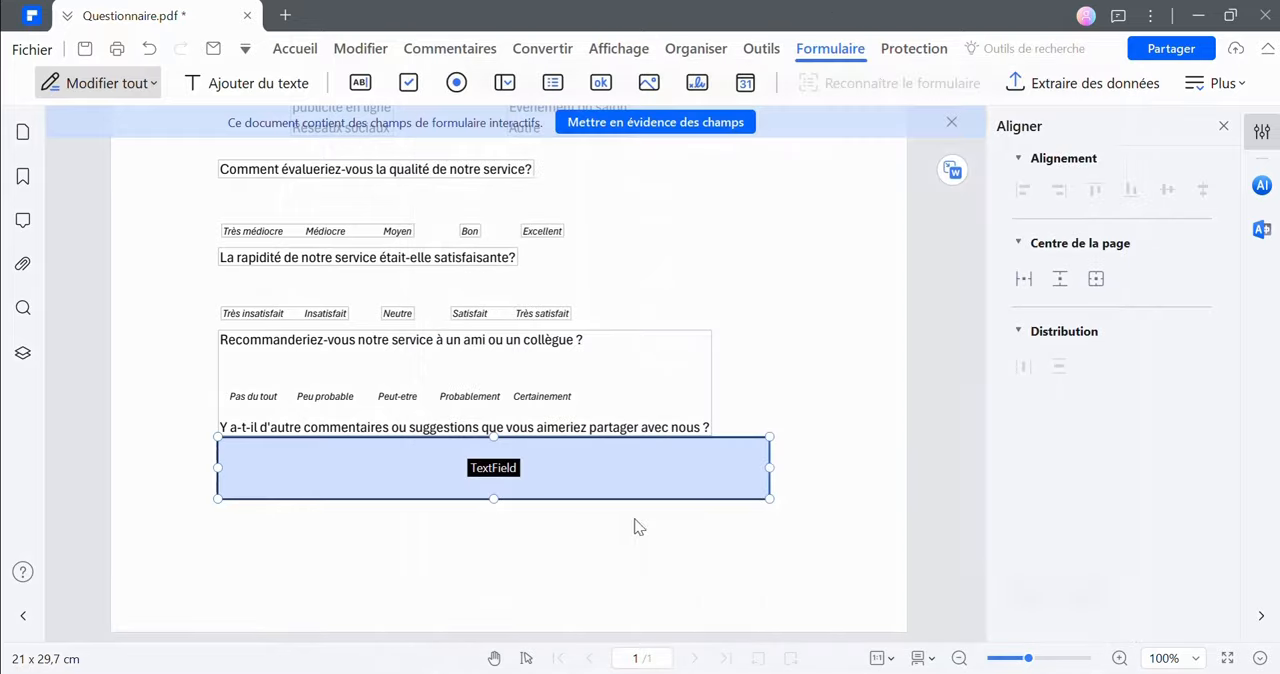
left_click(597, 526)
Examine the general, appearance and option properties of the "Nom" text field
scroll(371, 345, "up", 5)
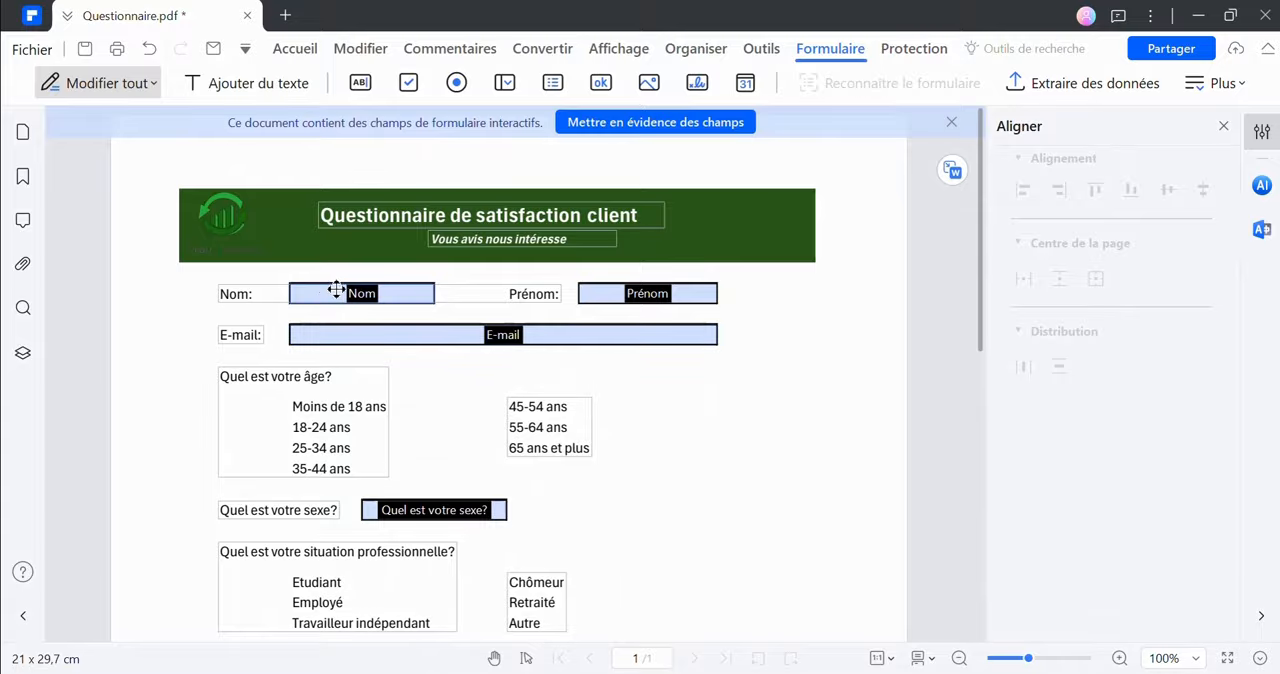
left_click(357, 290)
right_click(363, 293)
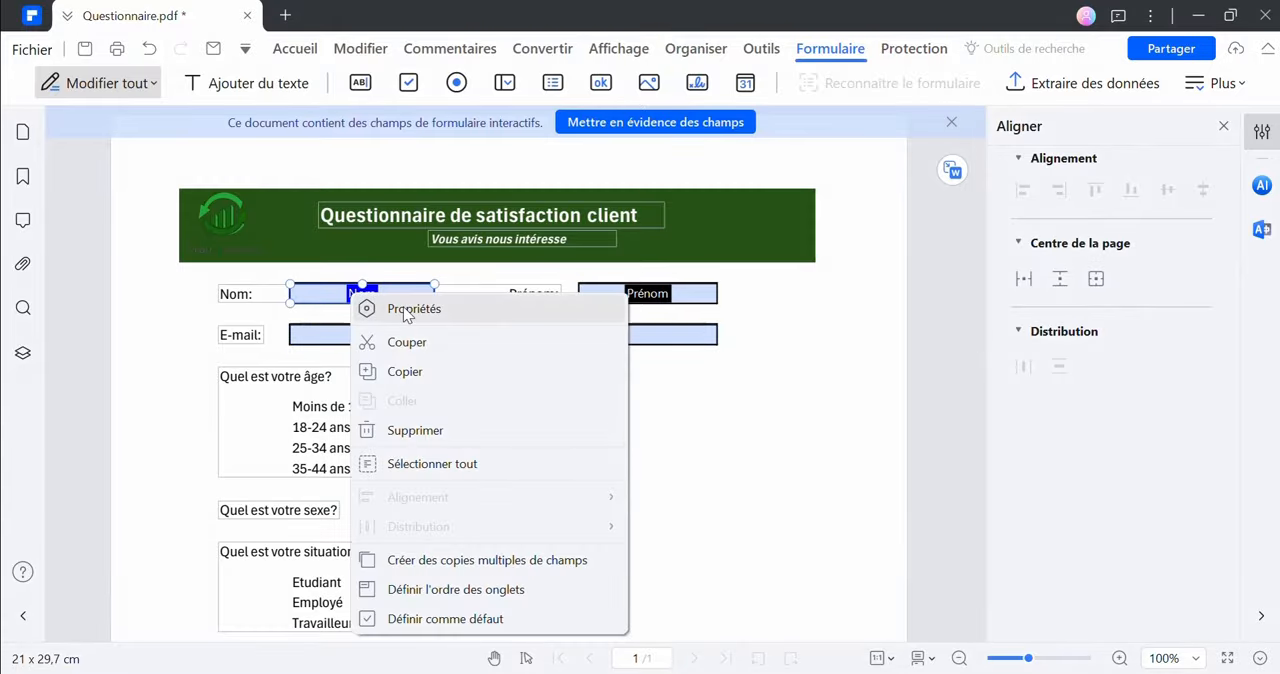
left_click(406, 311)
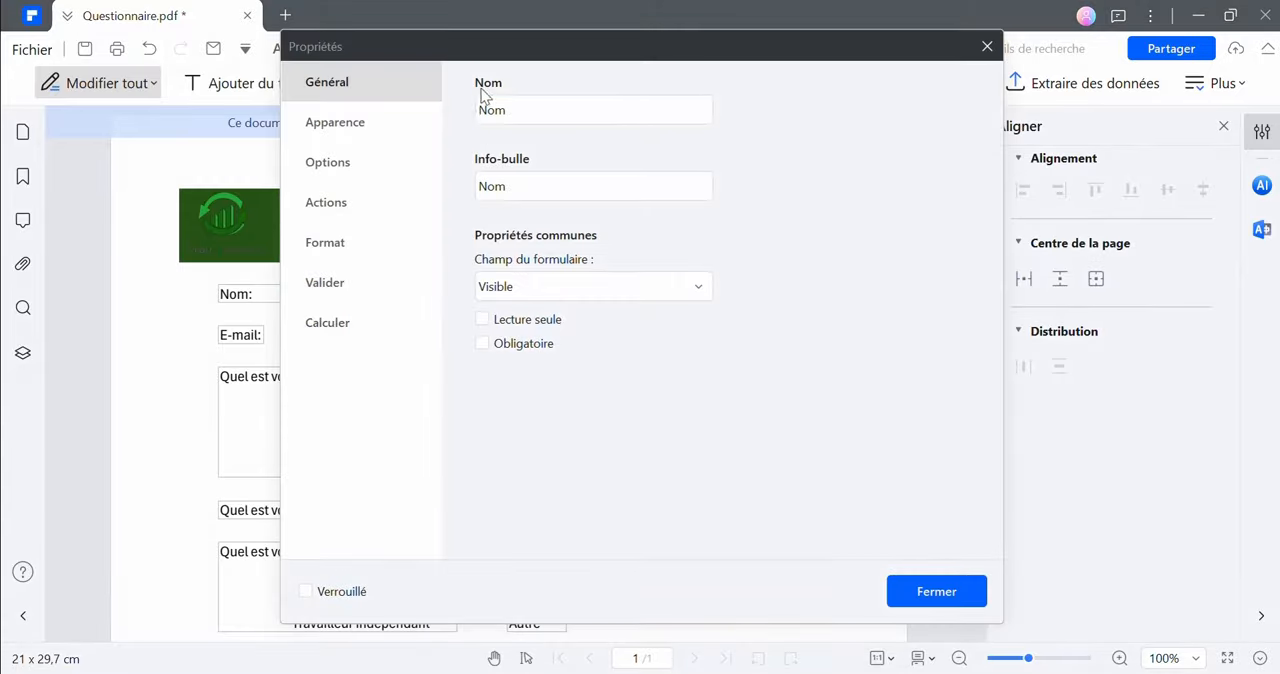
left_click(310, 132)
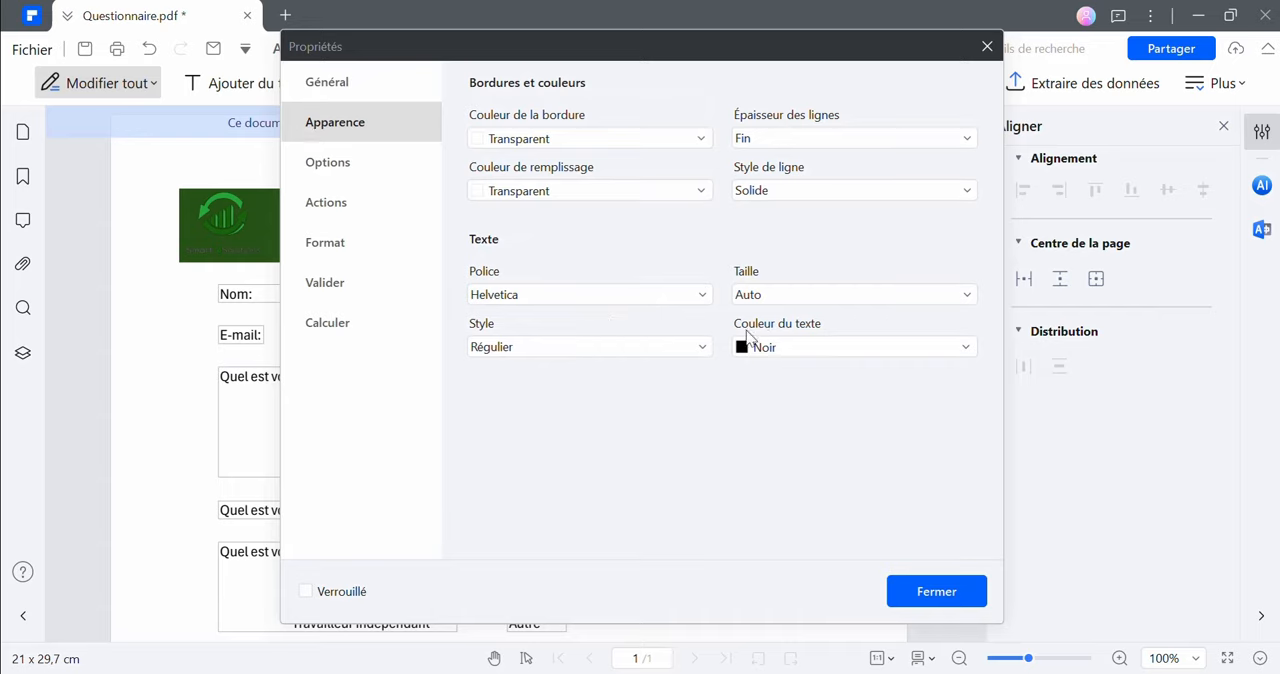
left_click(350, 172)
left_click(987, 46)
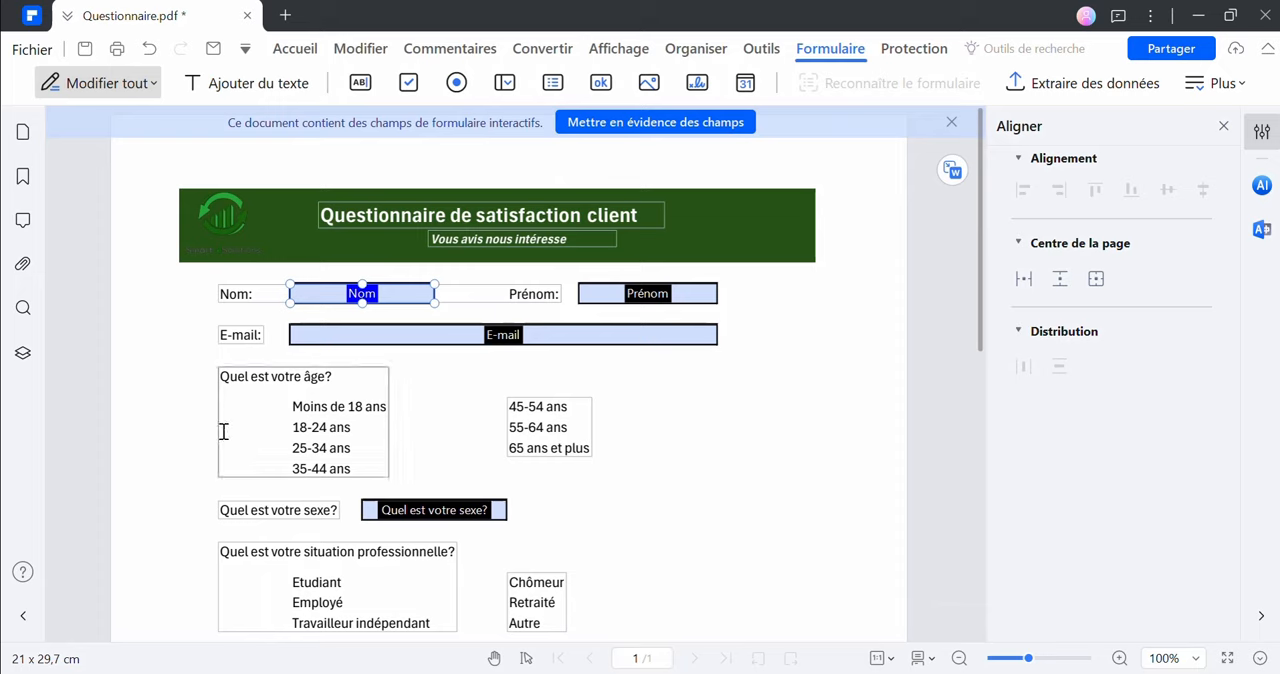
Replace the recognised text field beside "Quel est votre sexe?" with a dropdown list field filling the answer box
left_click(434, 510)
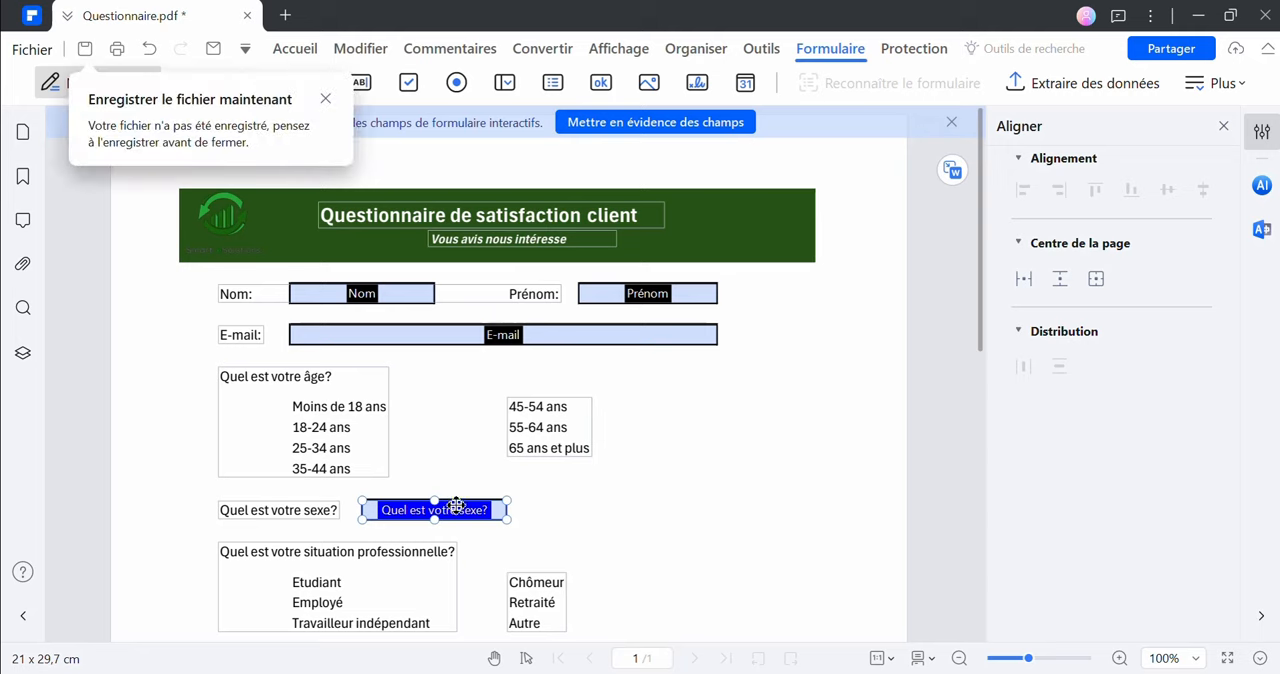
key("Delete")
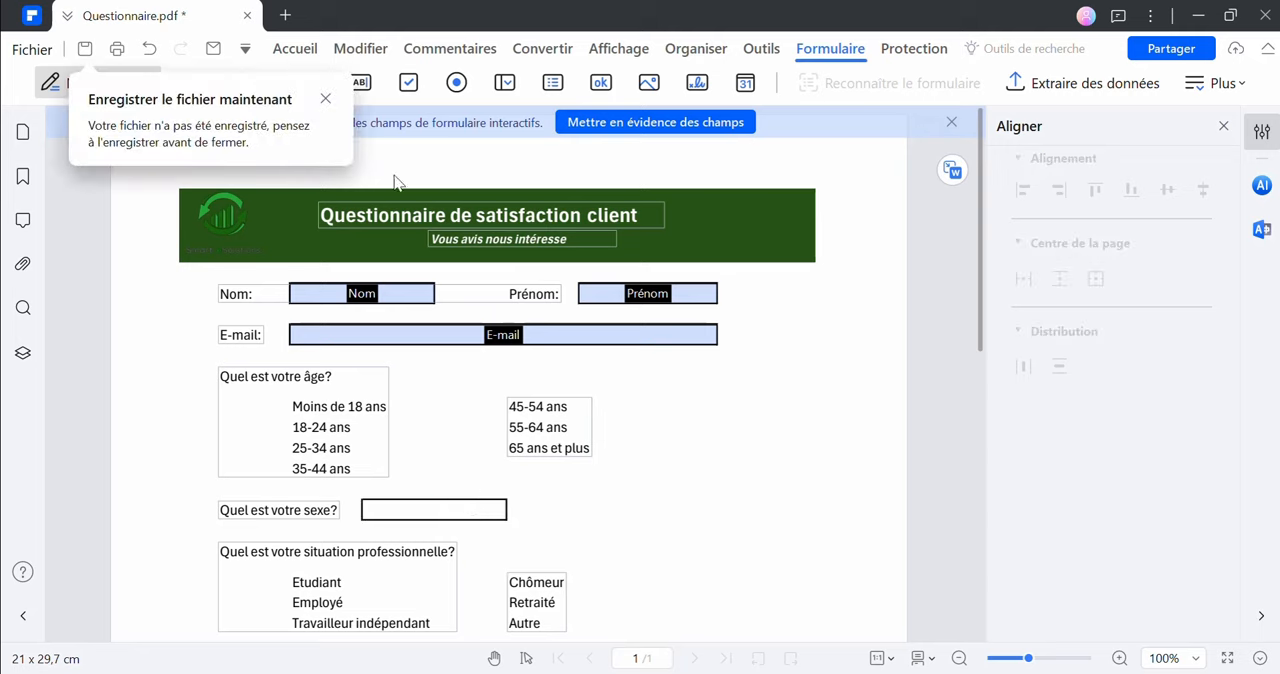
left_click(506, 84)
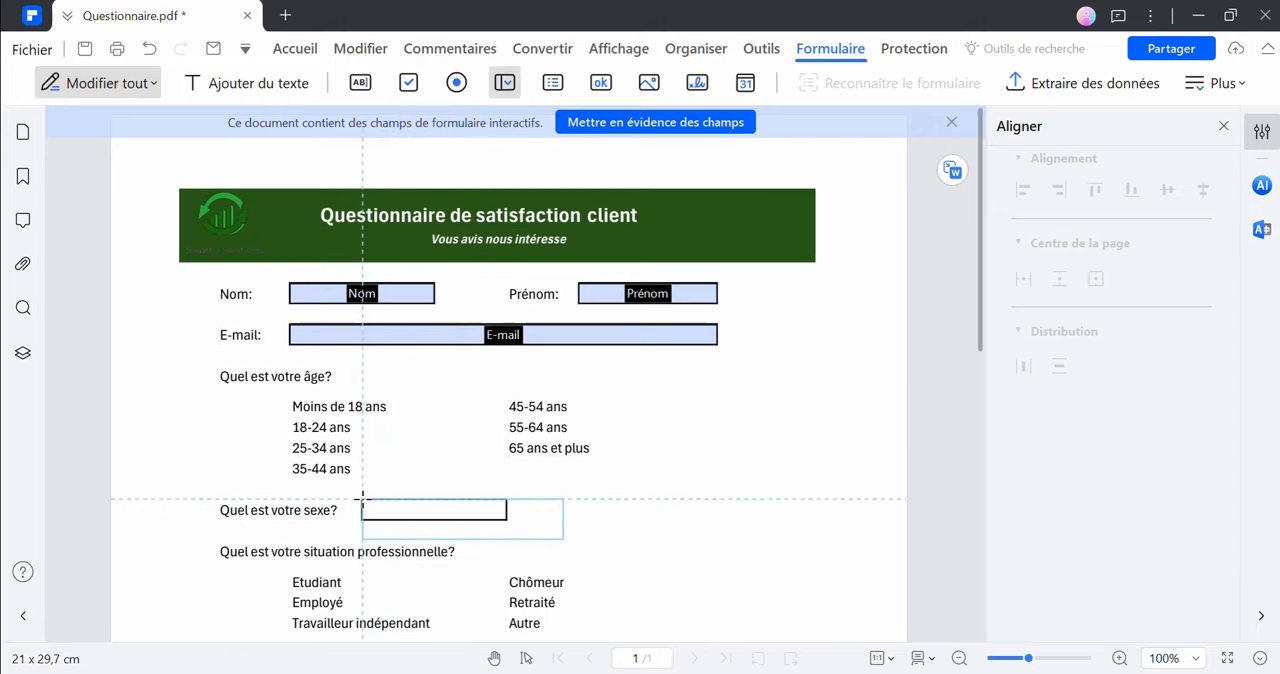
left_click_drag(362, 500, 508, 519)
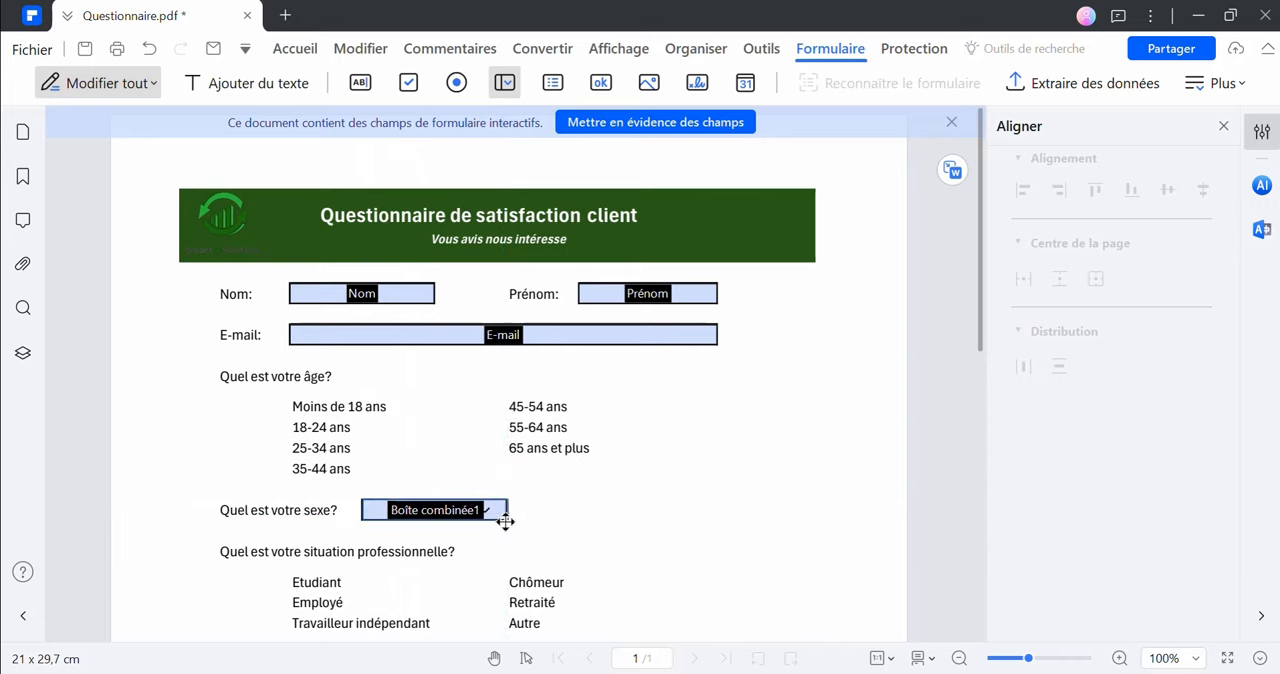
left_click(504, 83)
Name the new dropdown field "Sexe" in its properties
right_click(445, 508)
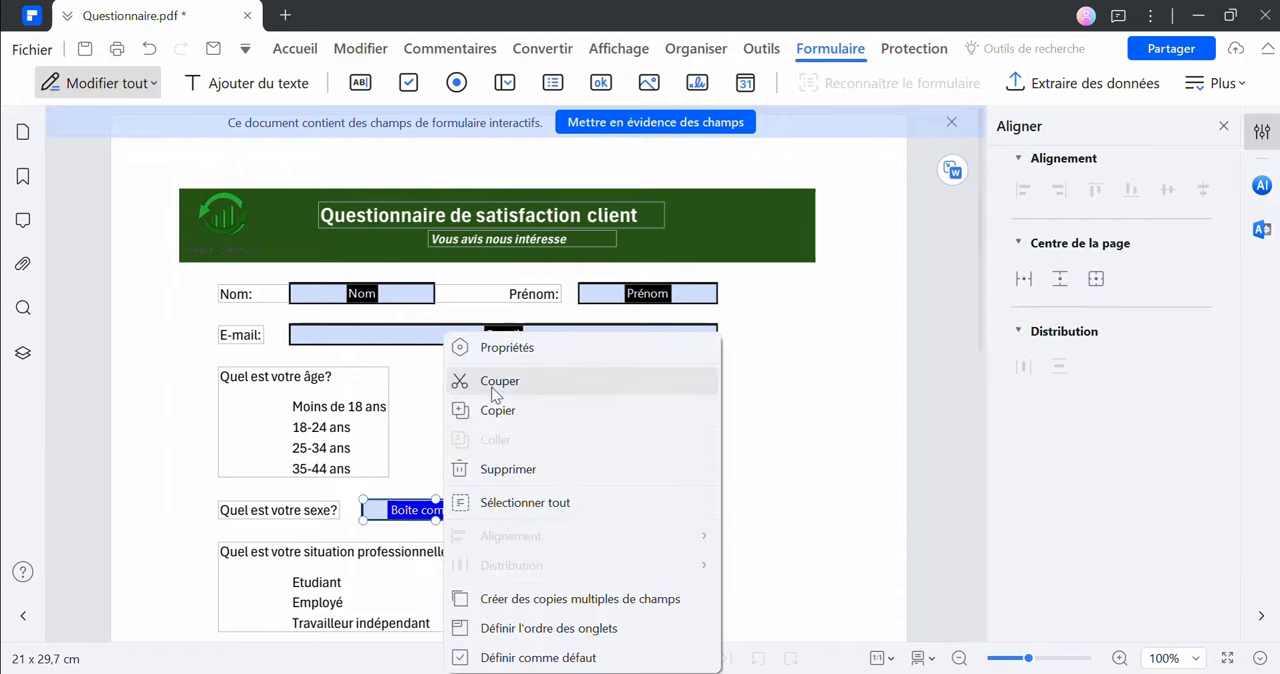
left_click(507, 348)
left_click_drag(585, 118, 426, 114)
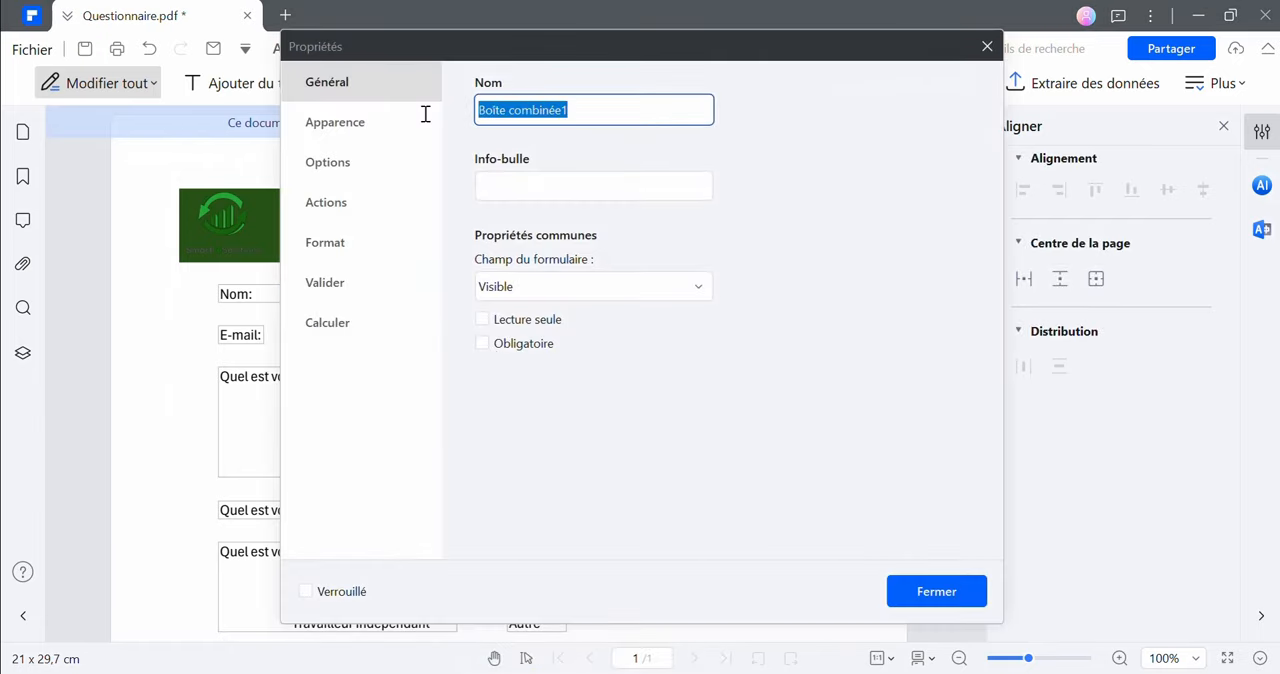
type("Sexe")
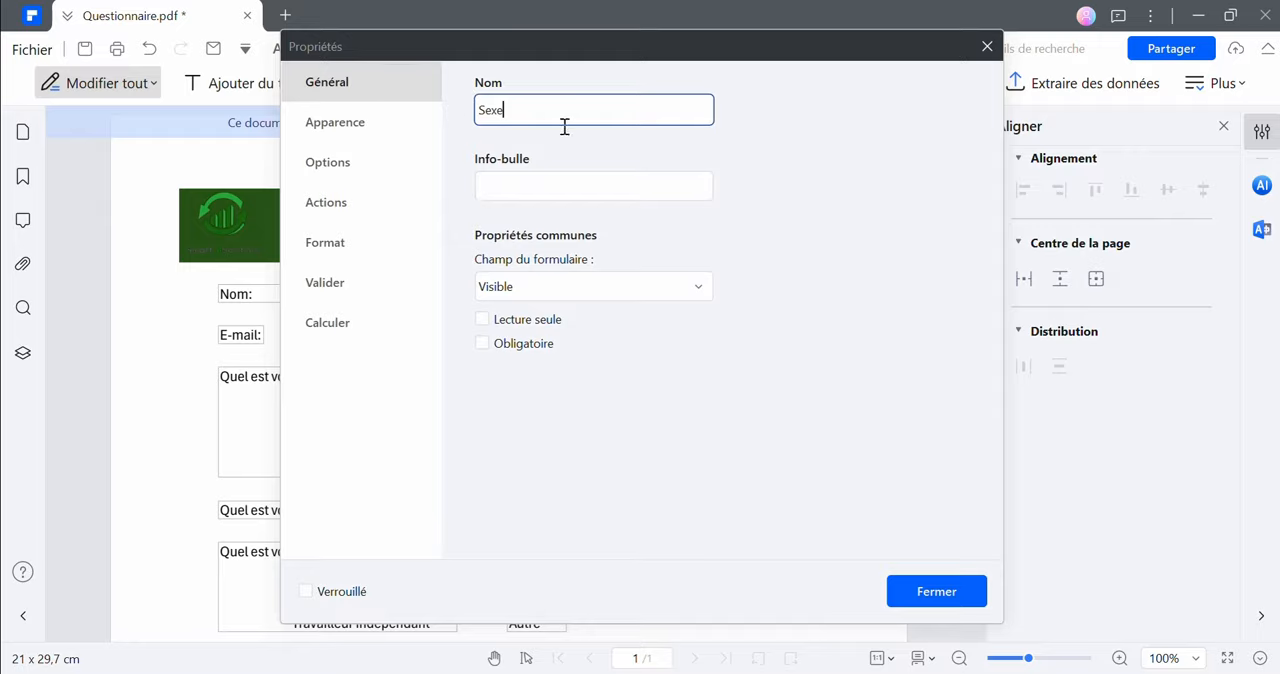
Review the appearance settings of the "Sexe" dropdown and browse its available fonts
left_click(400, 138)
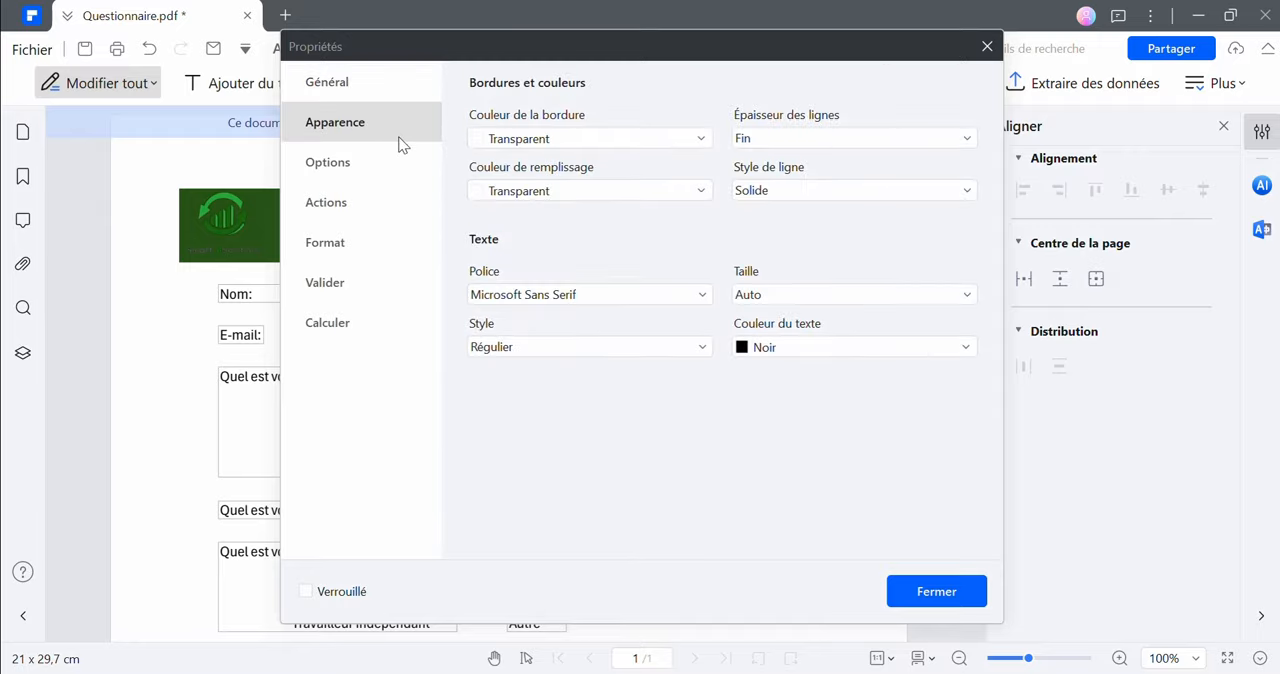
left_click(622, 296)
left_click(702, 294)
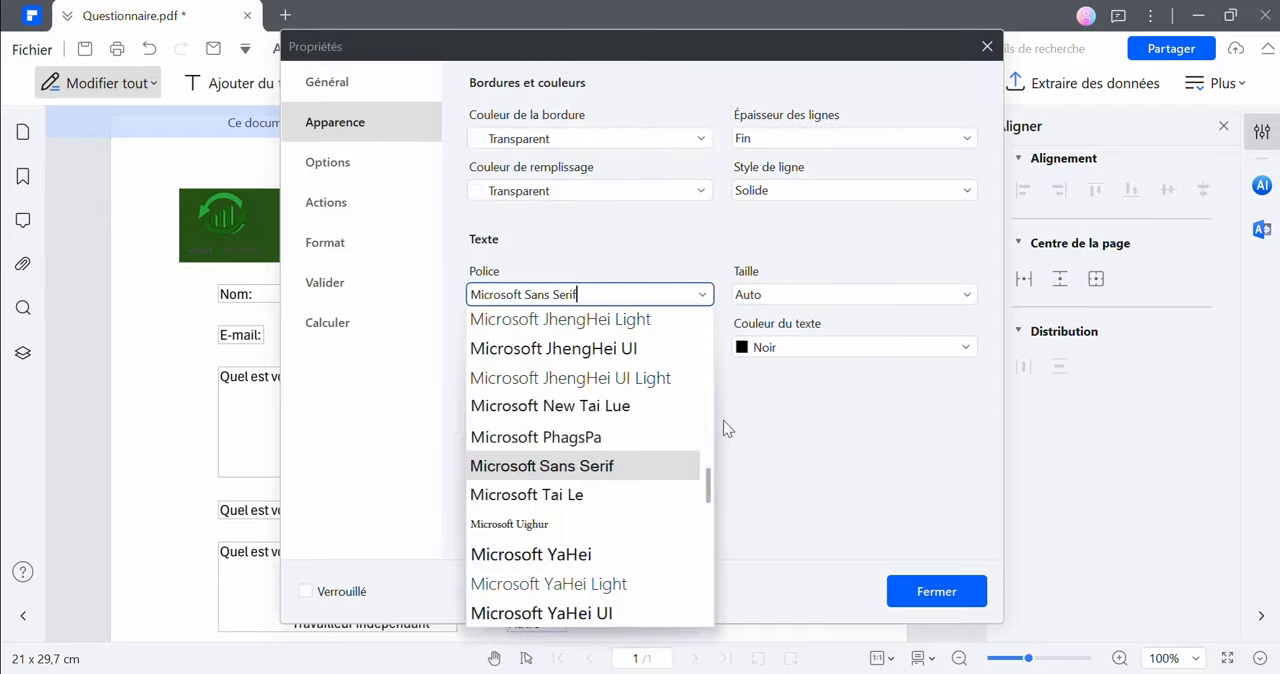
left_click_drag(711, 486, 712, 315)
Add a blank first item to the choices of the "Sexe" dropdown
left_click(340, 160)
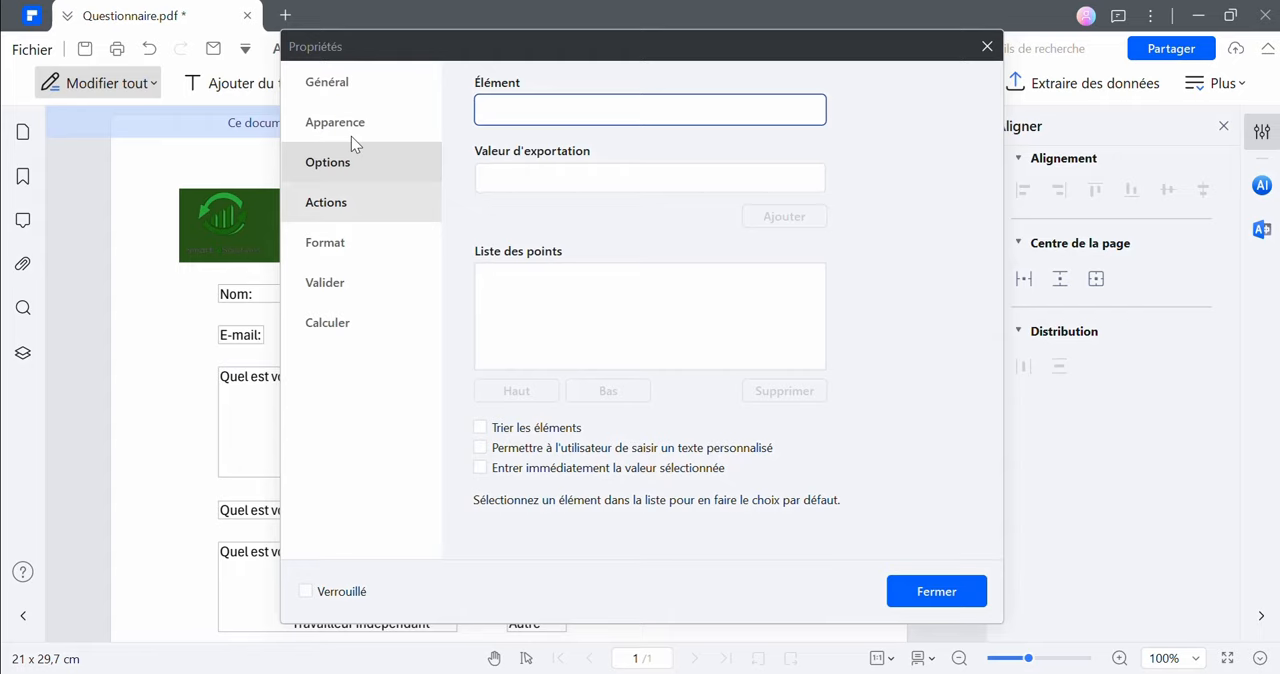
left_click(800, 228)
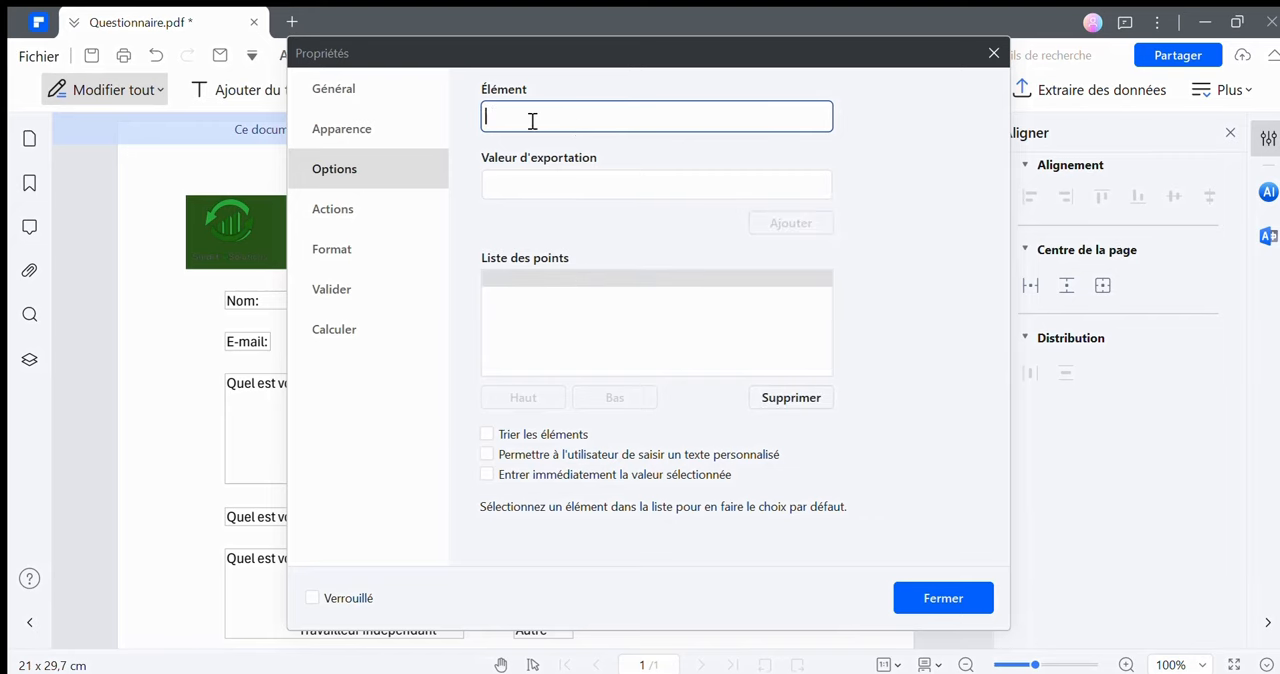
Add the items "Homme" and "Femme" to the choices of the "Sexe" dropdown and close its properties
type("Homme")
left_click(790, 216)
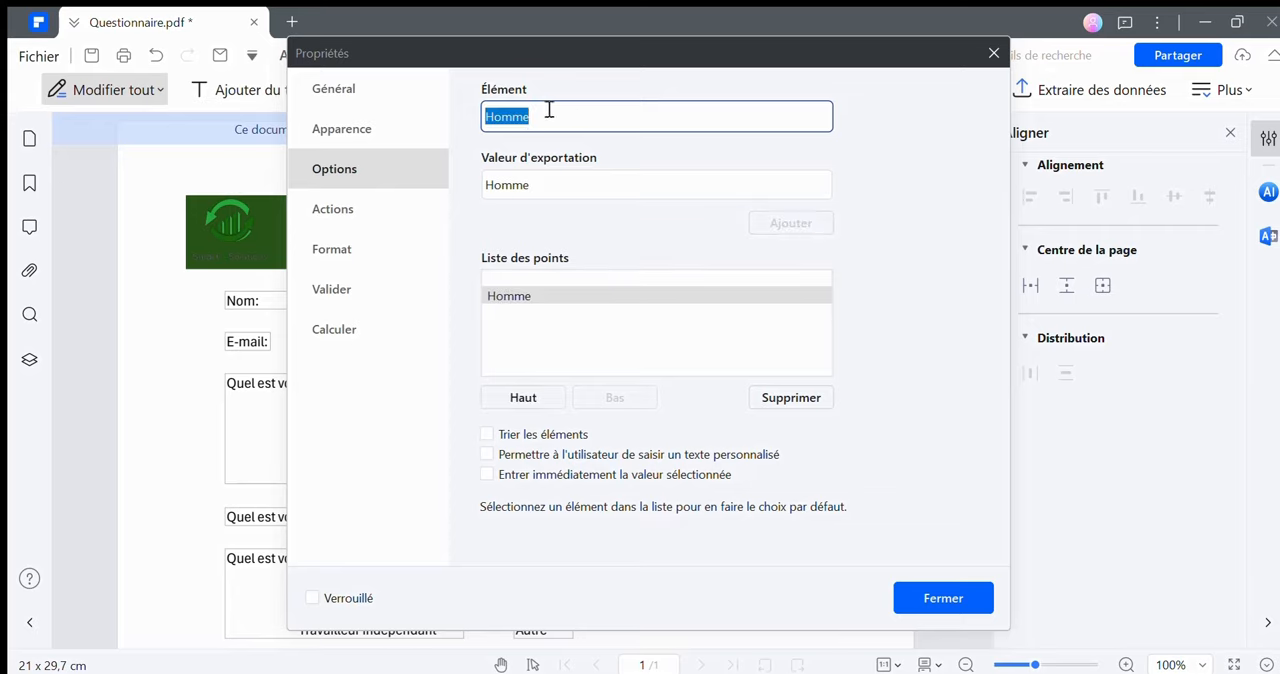
type("F")
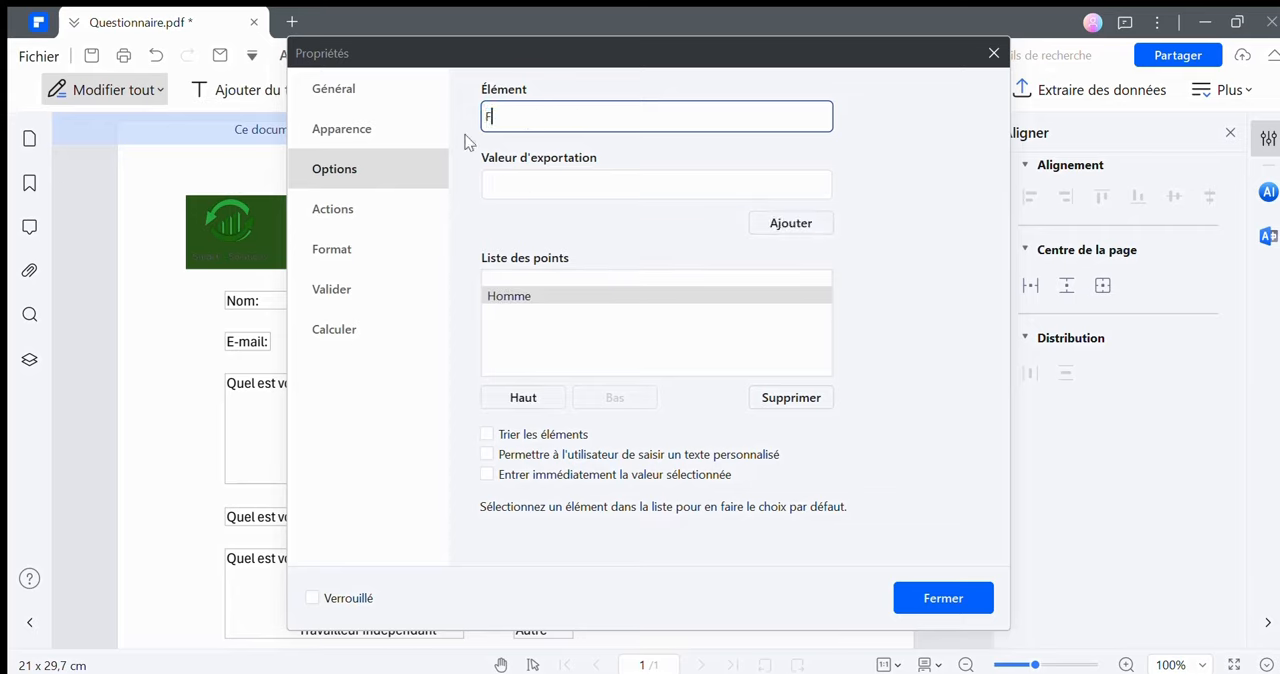
type("emme")
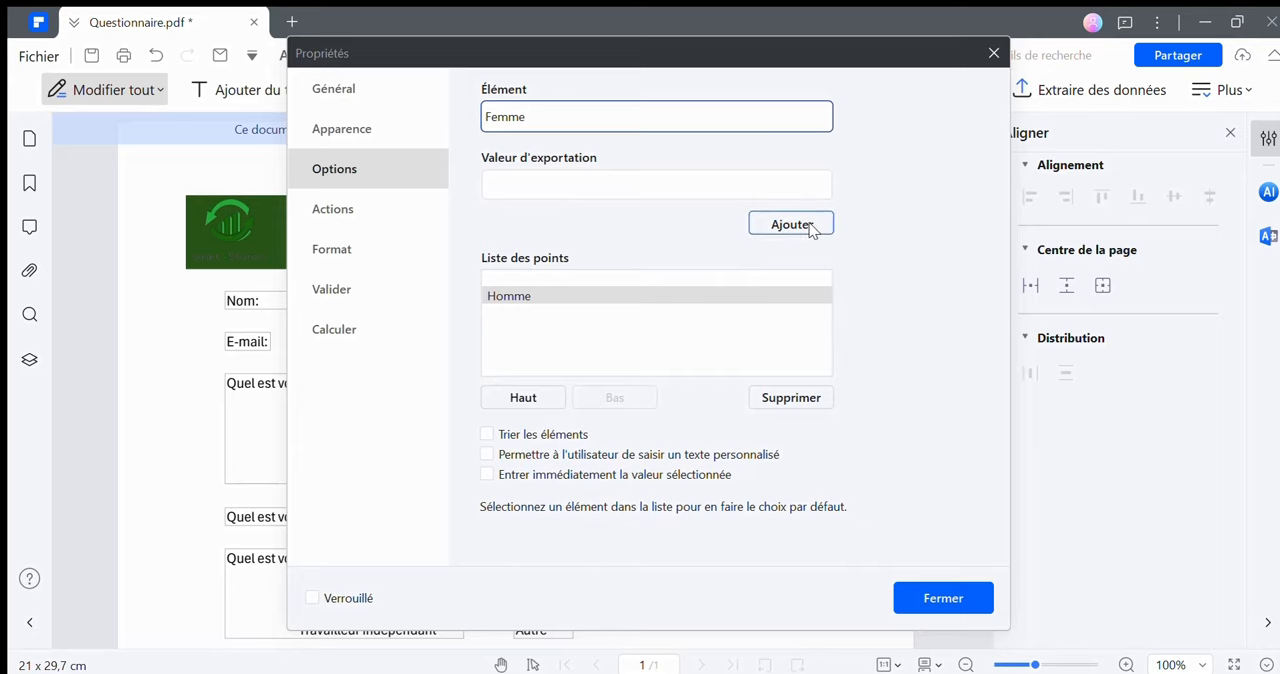
left_click(803, 222)
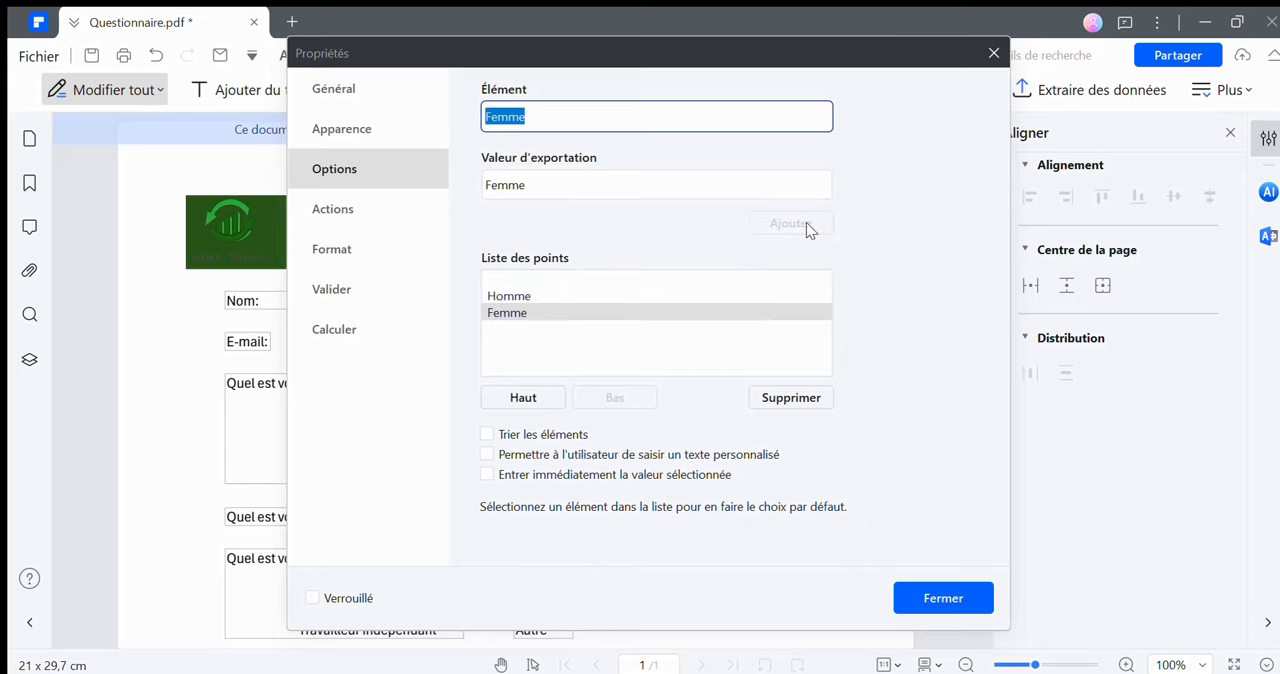
left_click(978, 606)
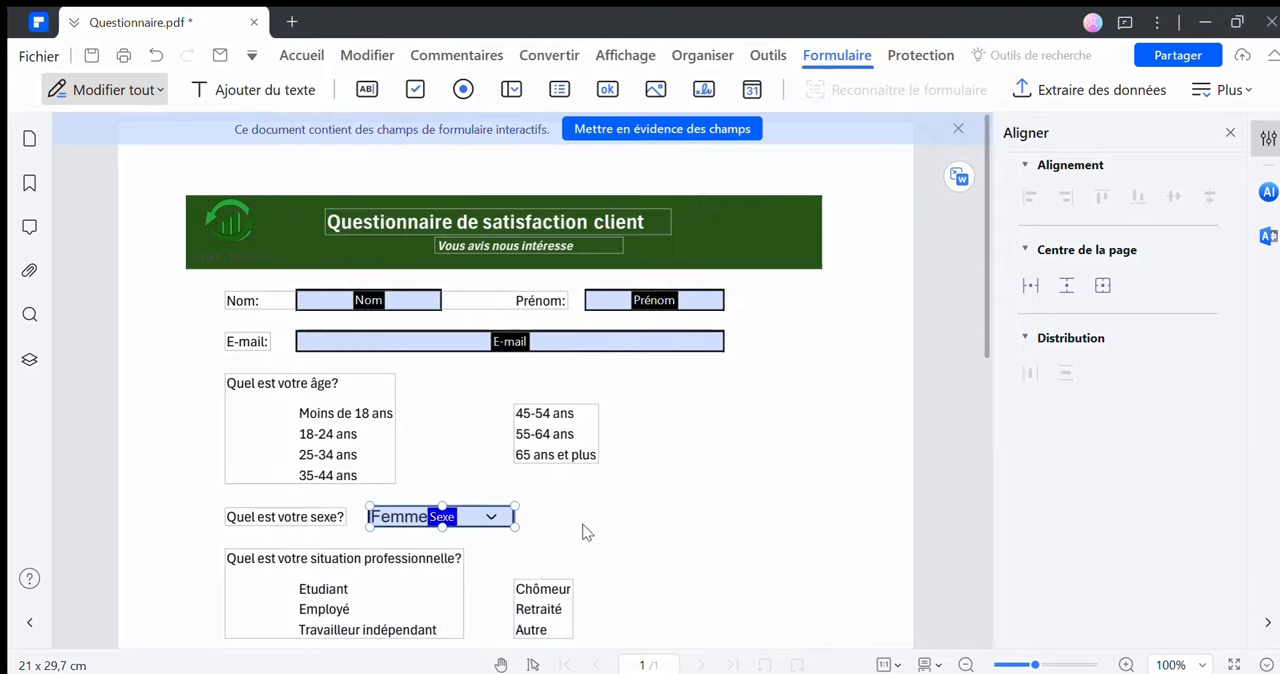
Place a radio button field just before "Moins de 18 ans" and name its group "Age"
left_click(463, 89)
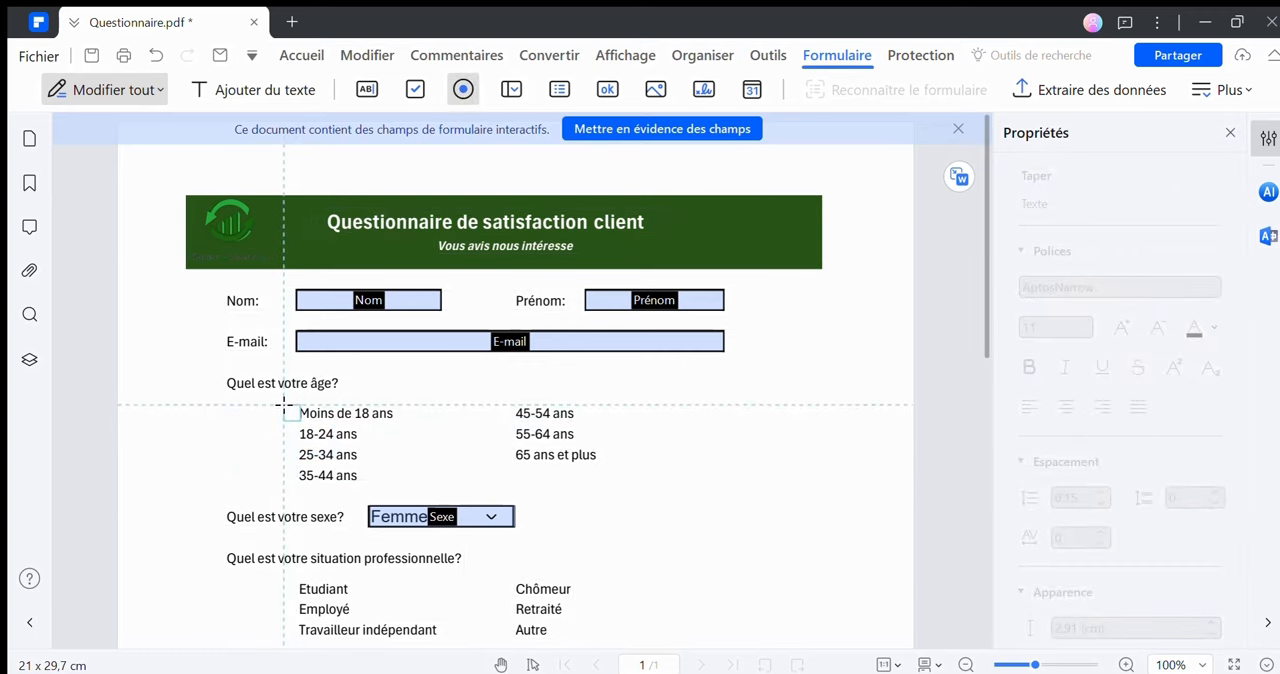
left_click(280, 404)
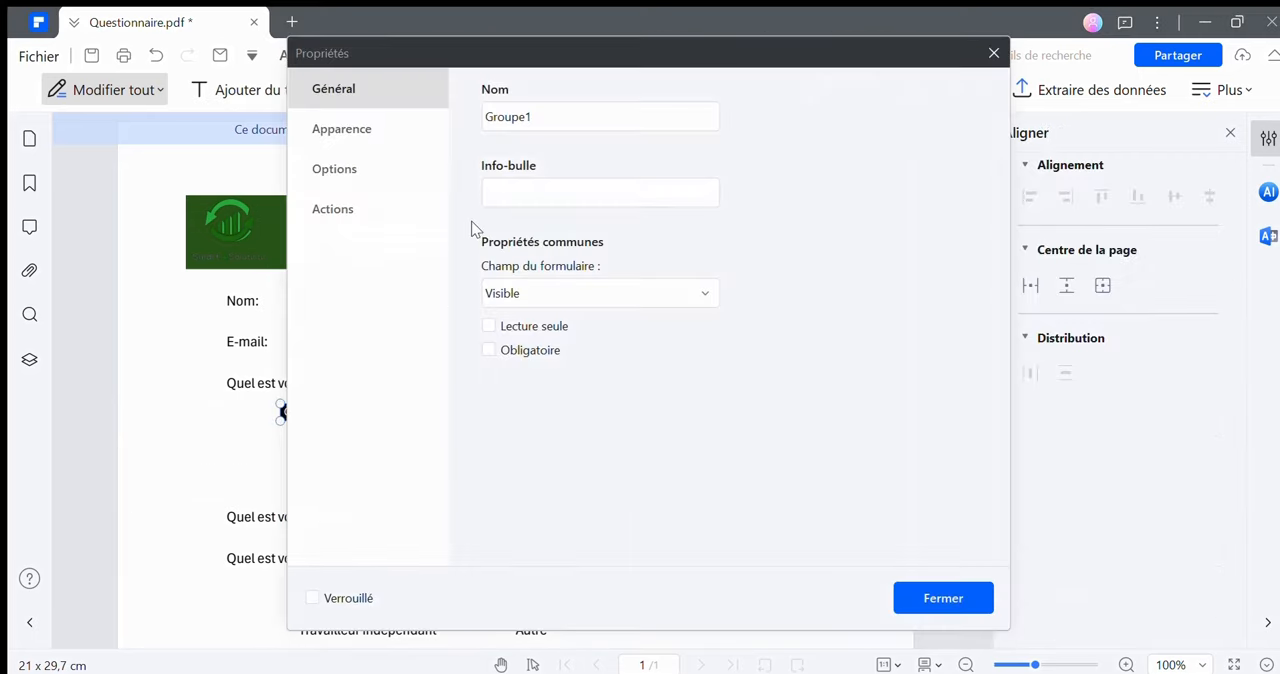
left_click(543, 104)
double_click(546, 105)
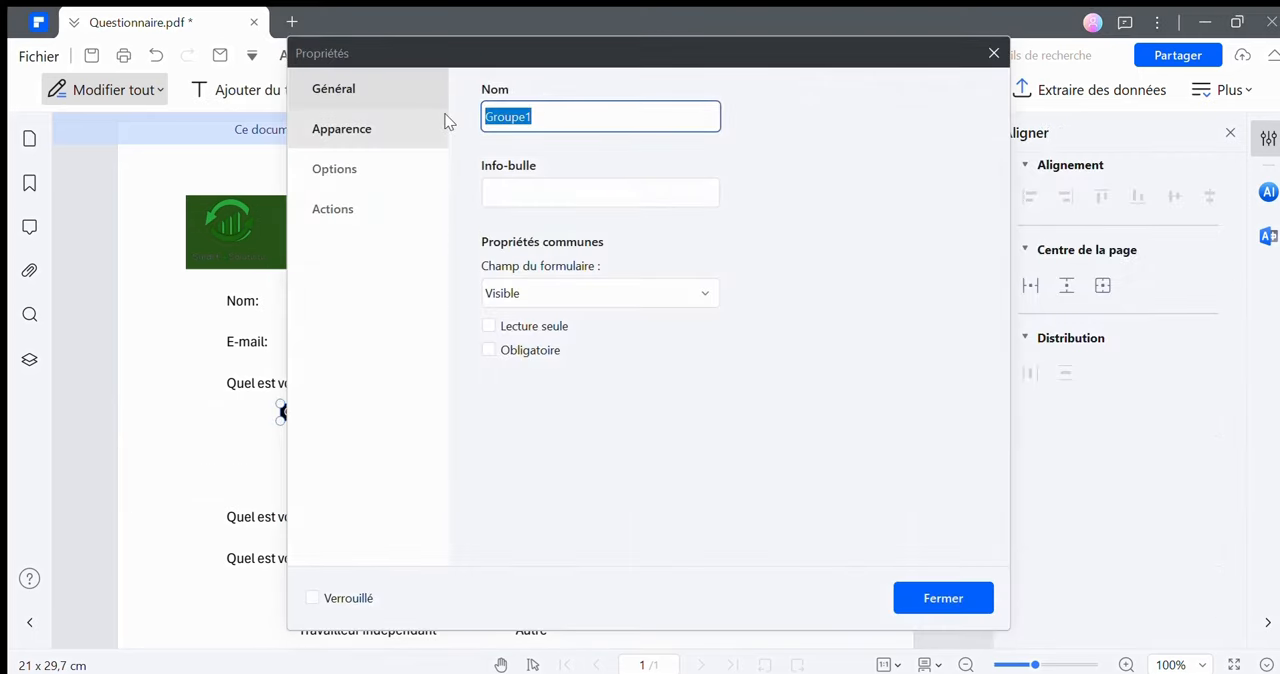
type("Age")
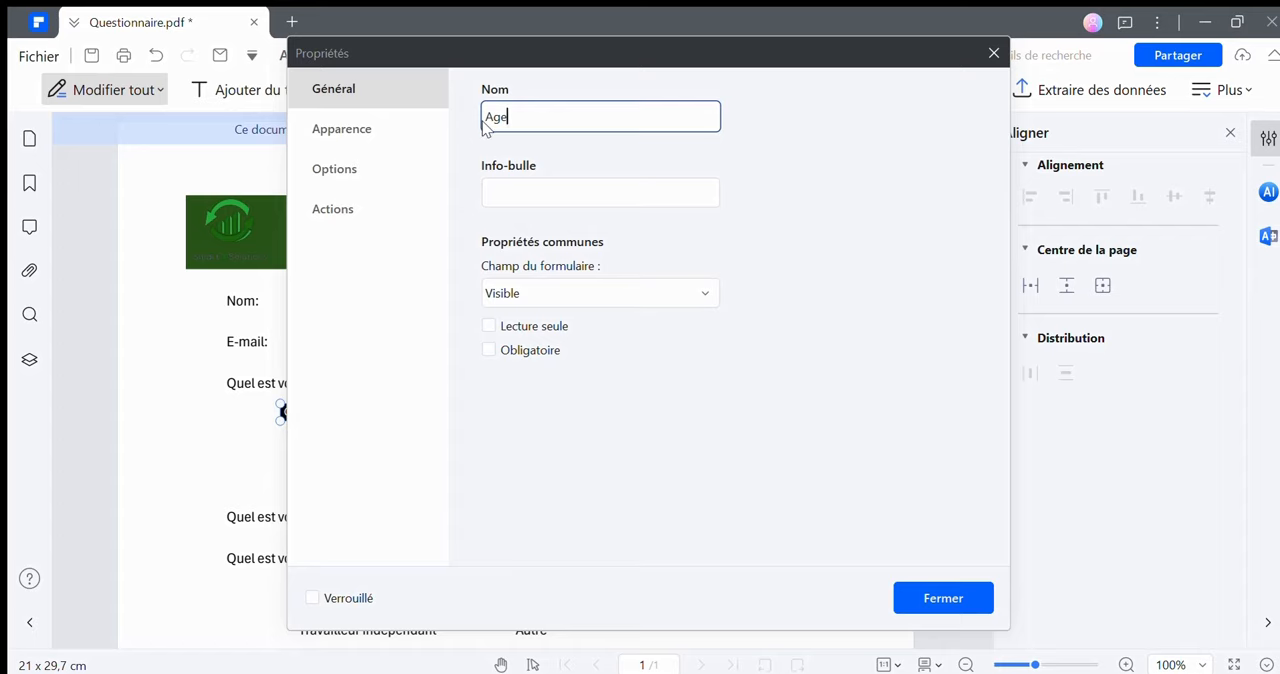
Review the appearance settings and available button styles of the "Age" radio button, keeping the Cercle style, and close its properties
left_click(404, 130)
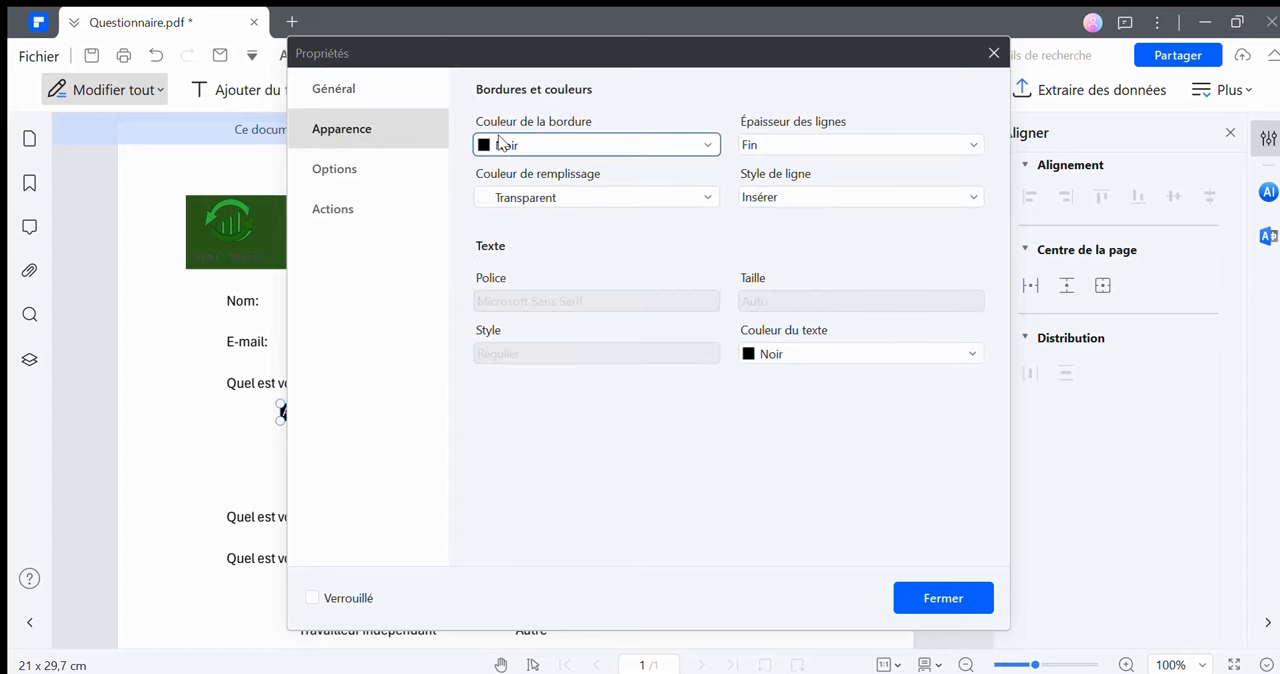
left_click(393, 172)
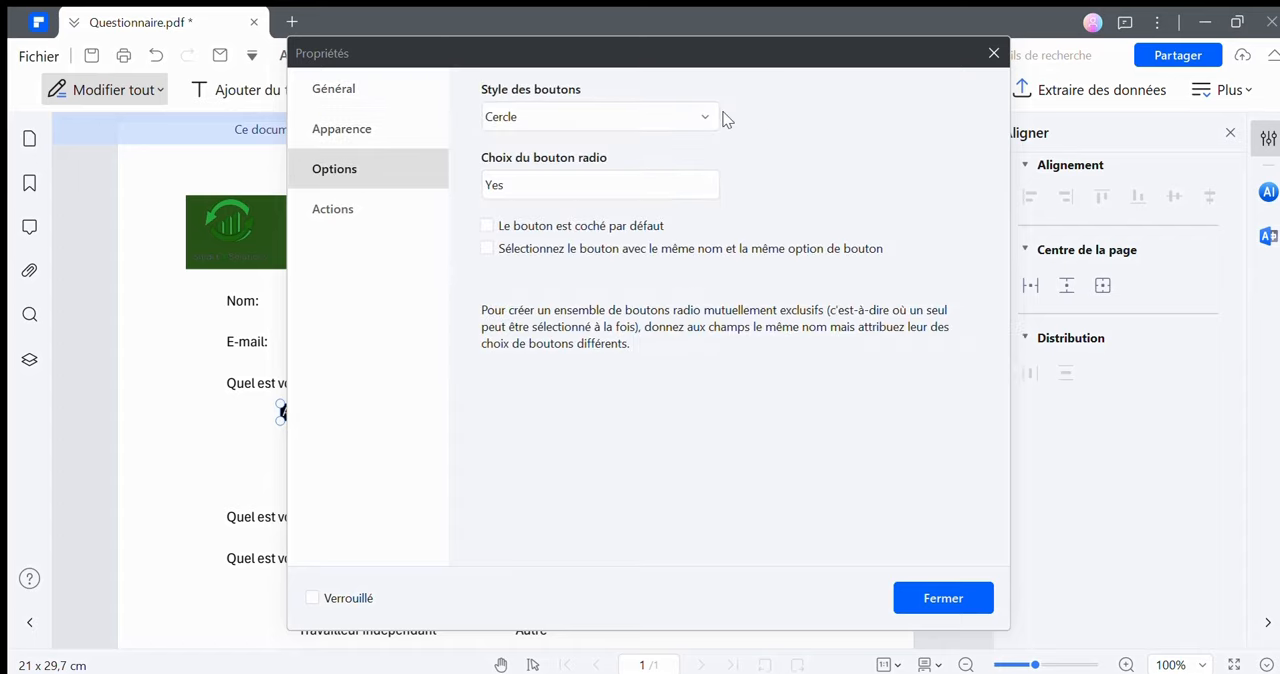
left_click(706, 119)
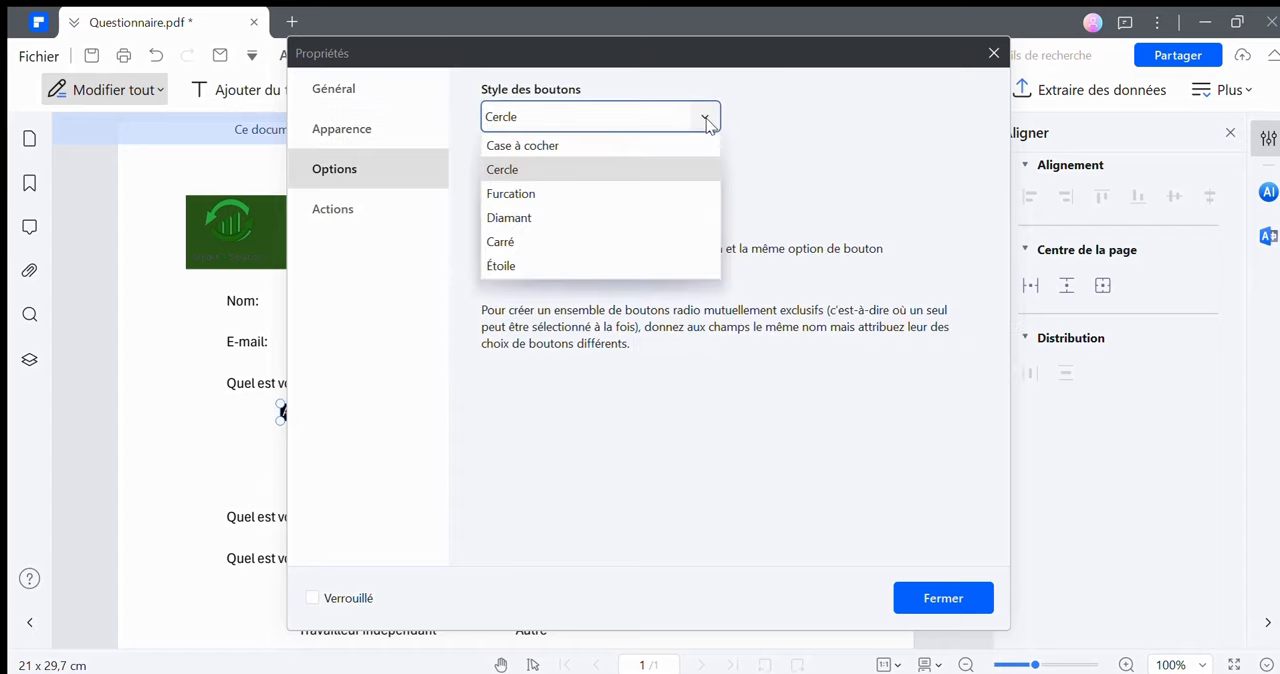
left_click(840, 150)
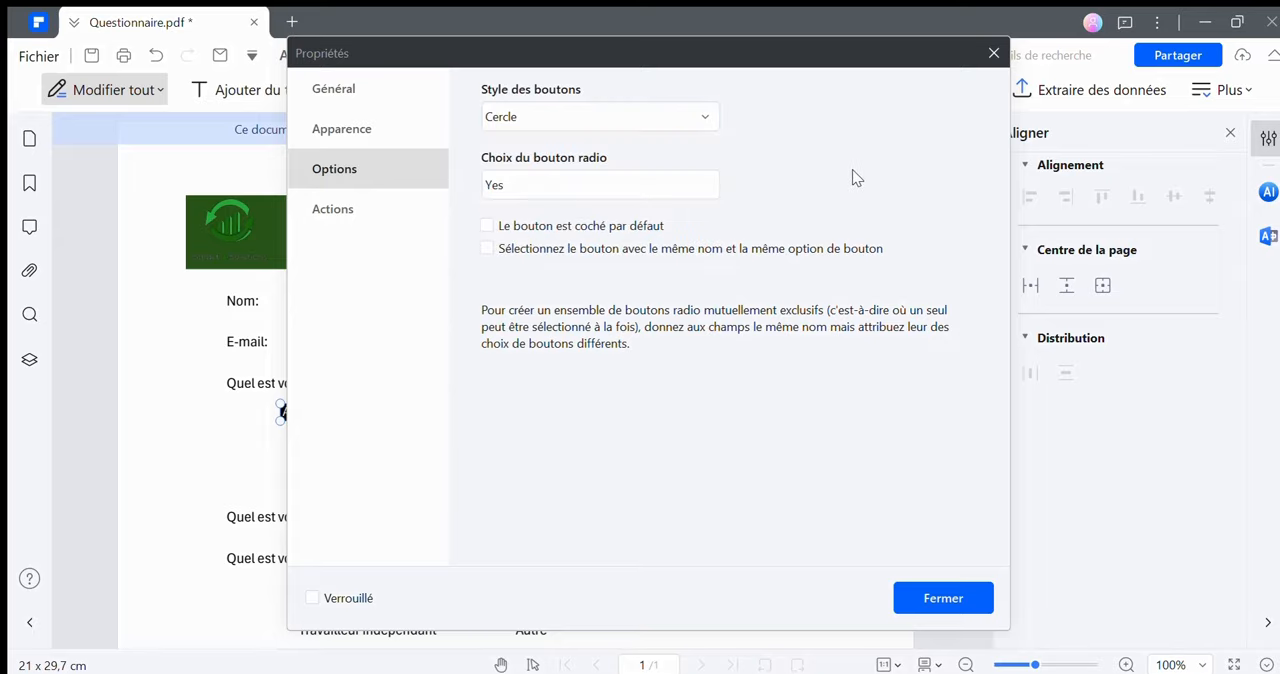
left_click(921, 602)
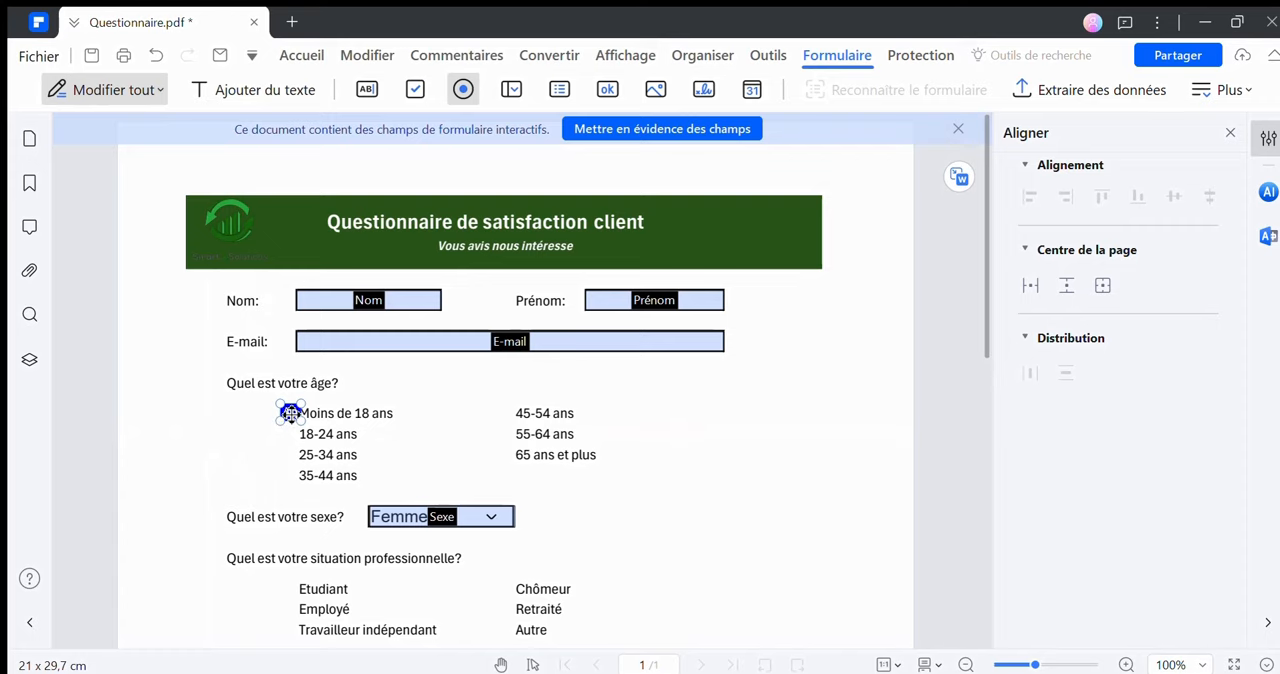
Open the context menu of the "Age" radio button beside "Moins de 18 ans"
right_click(290, 412)
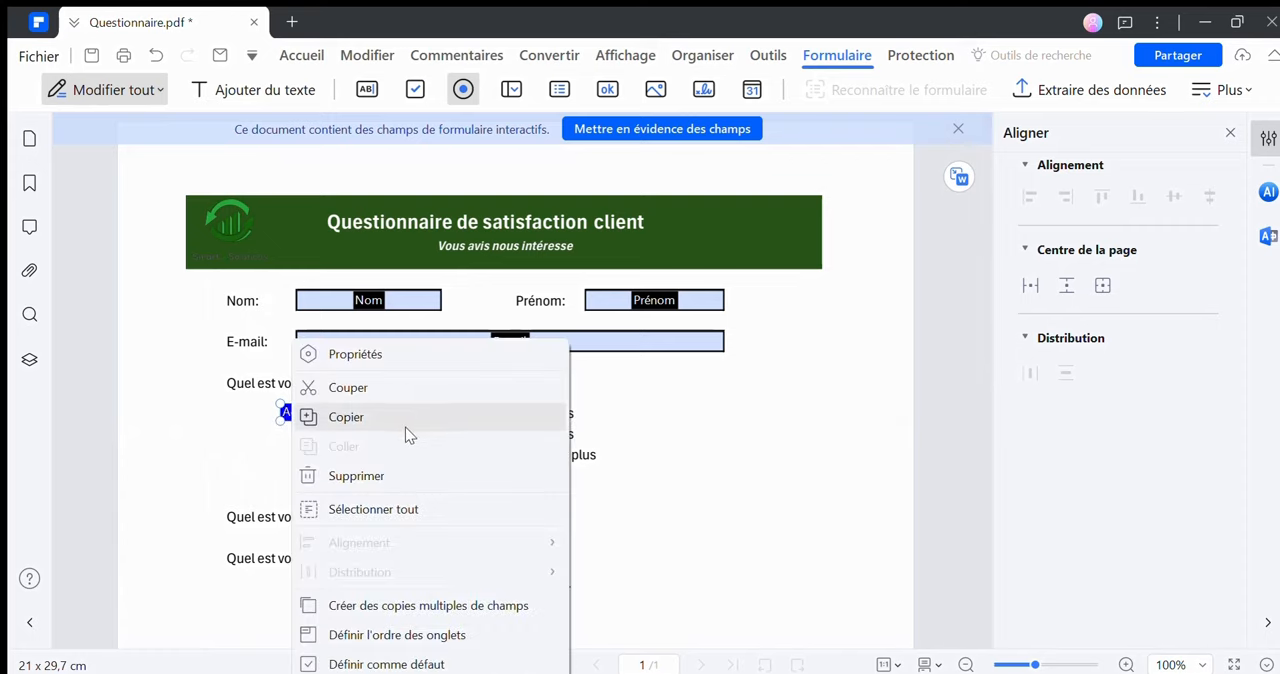
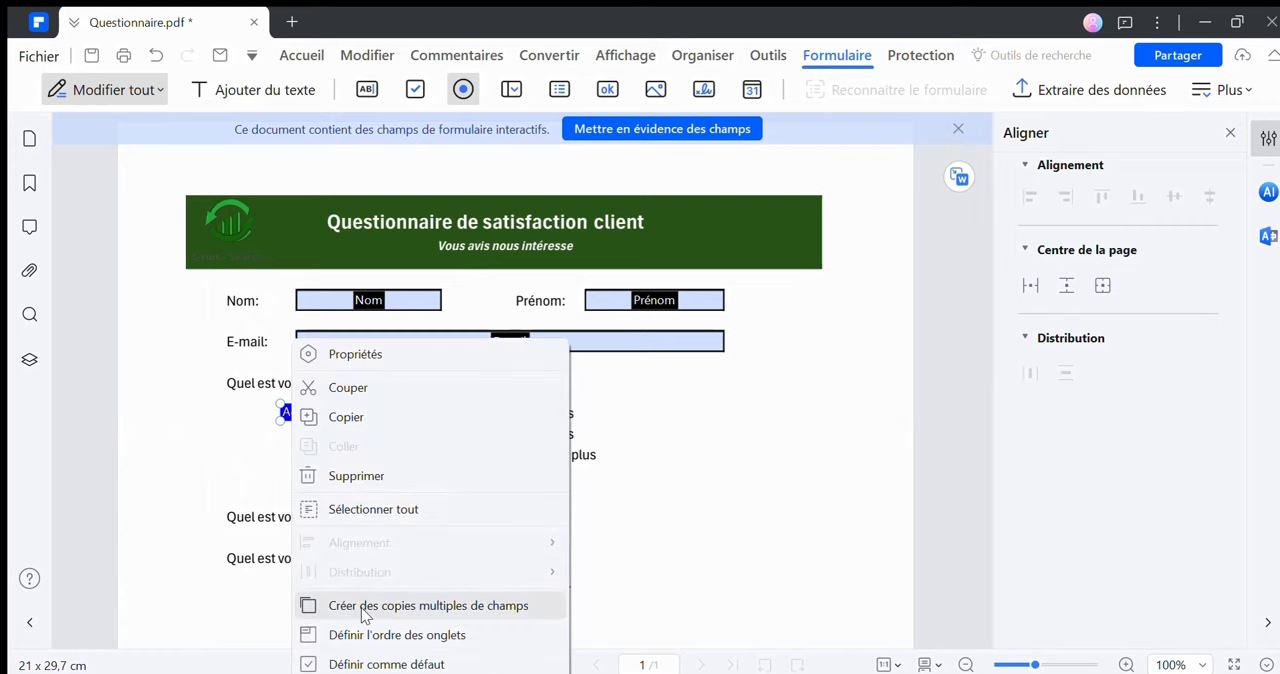
Create multiple copies of the "Age" radio button, 2 horizontally and 4 vertically, with a 5,07 cm horizontal interval, and delete the surplus one below "65 ans et plus"
left_click(410, 608)
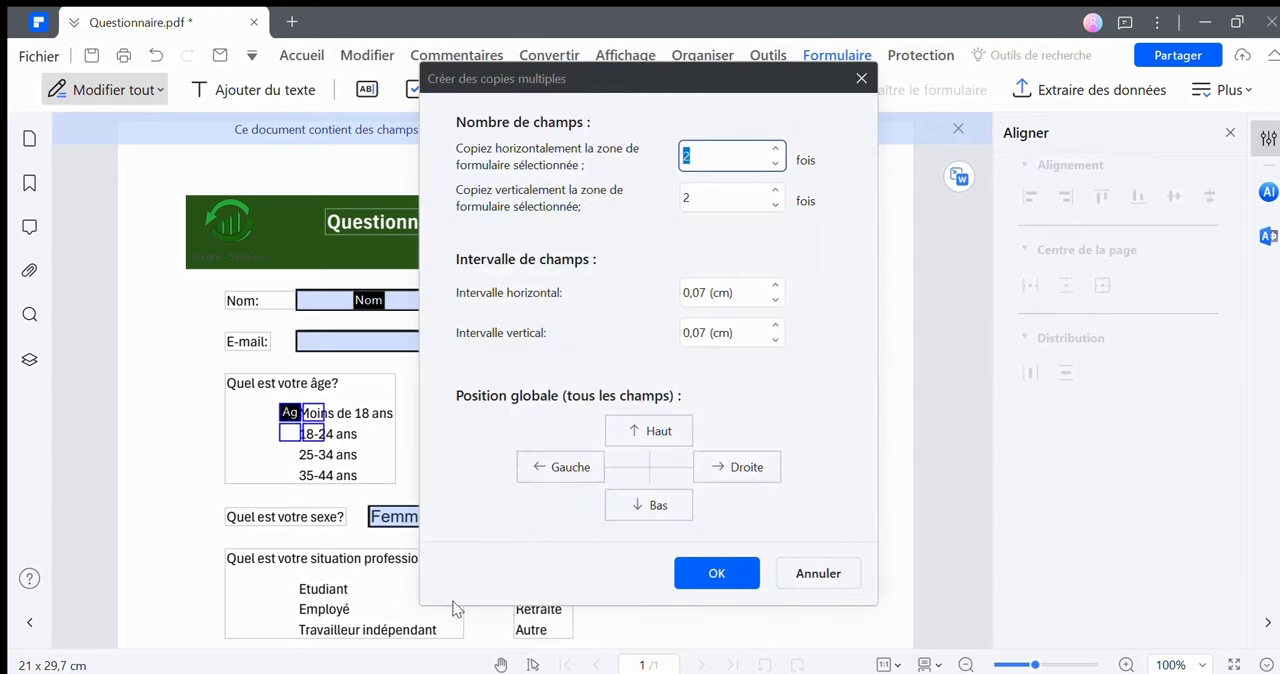
left_click_drag(730, 97, 914, 104)
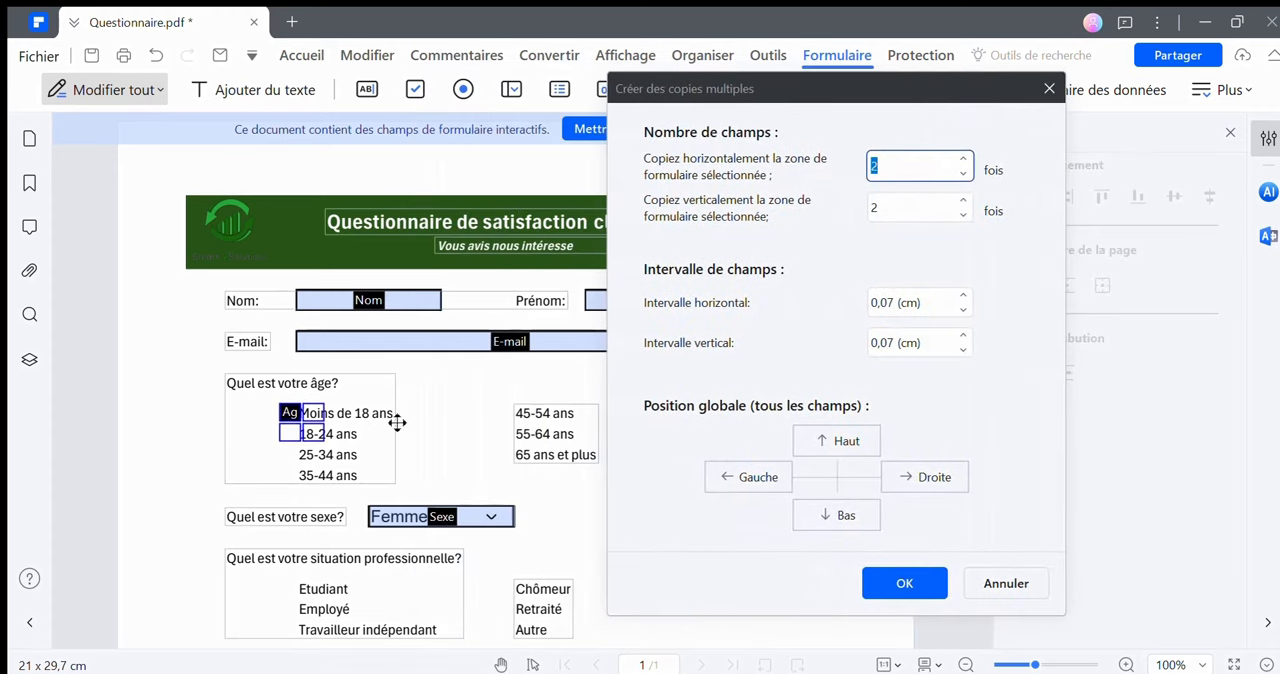
left_click(964, 200)
left_click(964, 200)
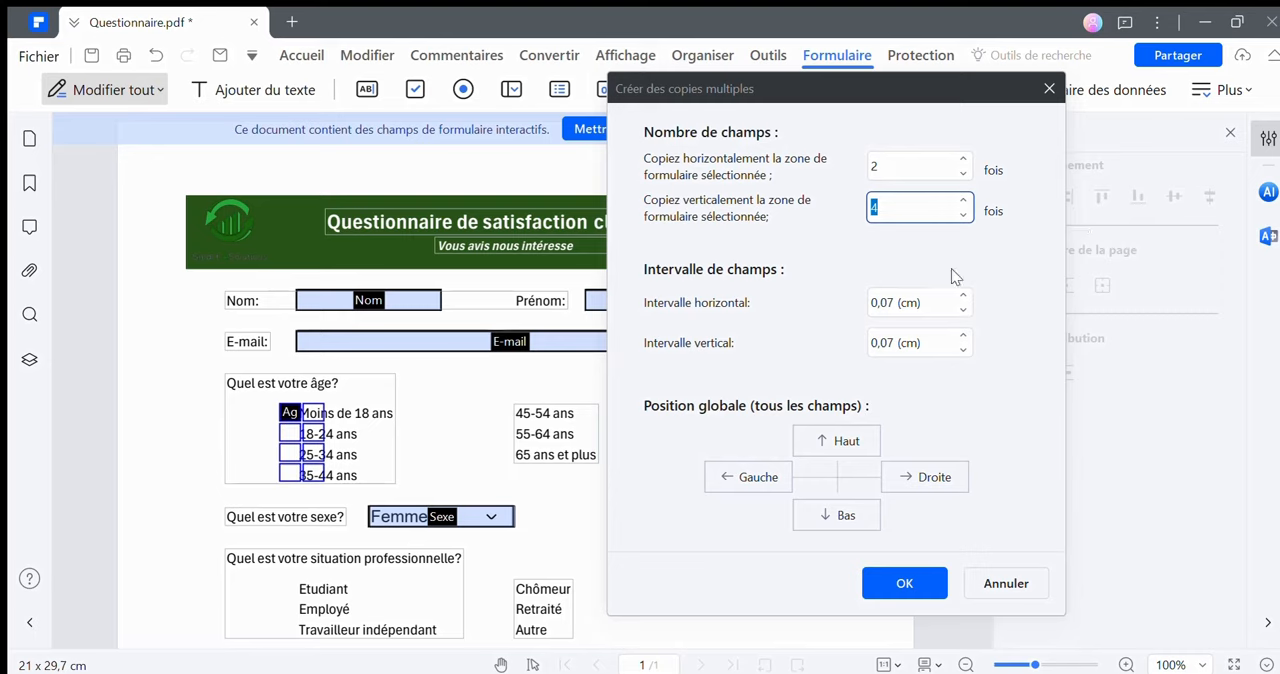
left_click(964, 297)
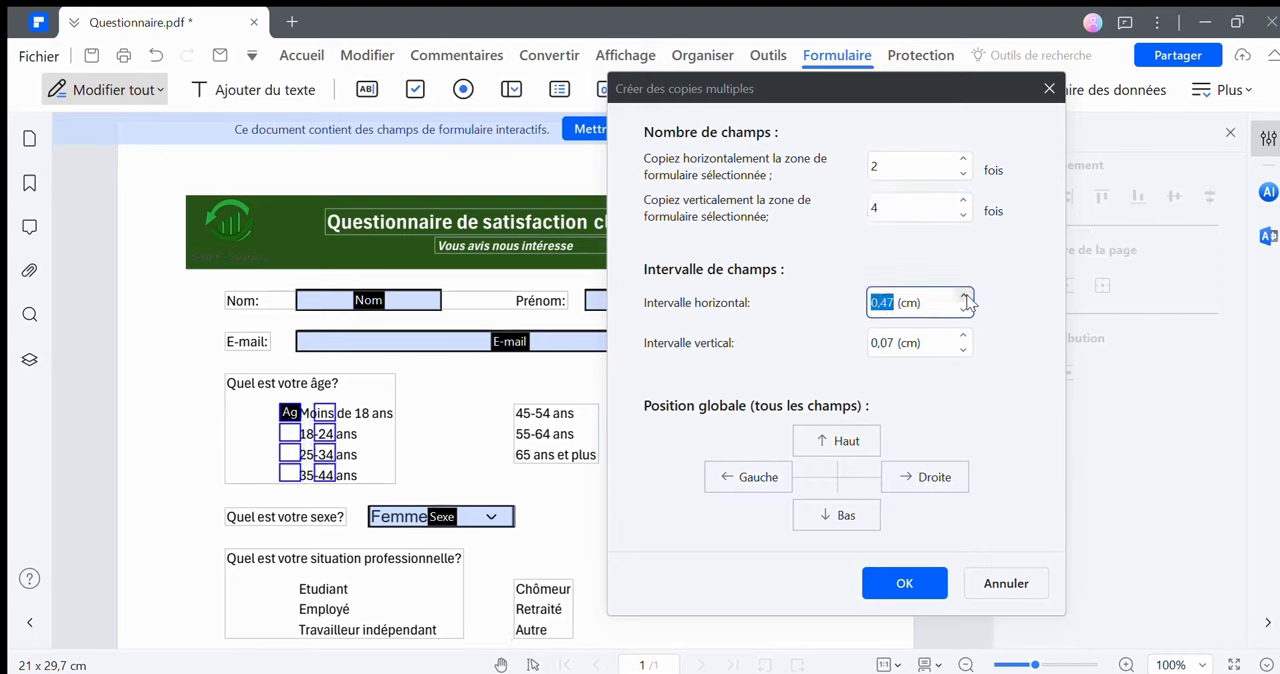
left_click_drag(968, 301, 969, 302)
left_click(965, 312)
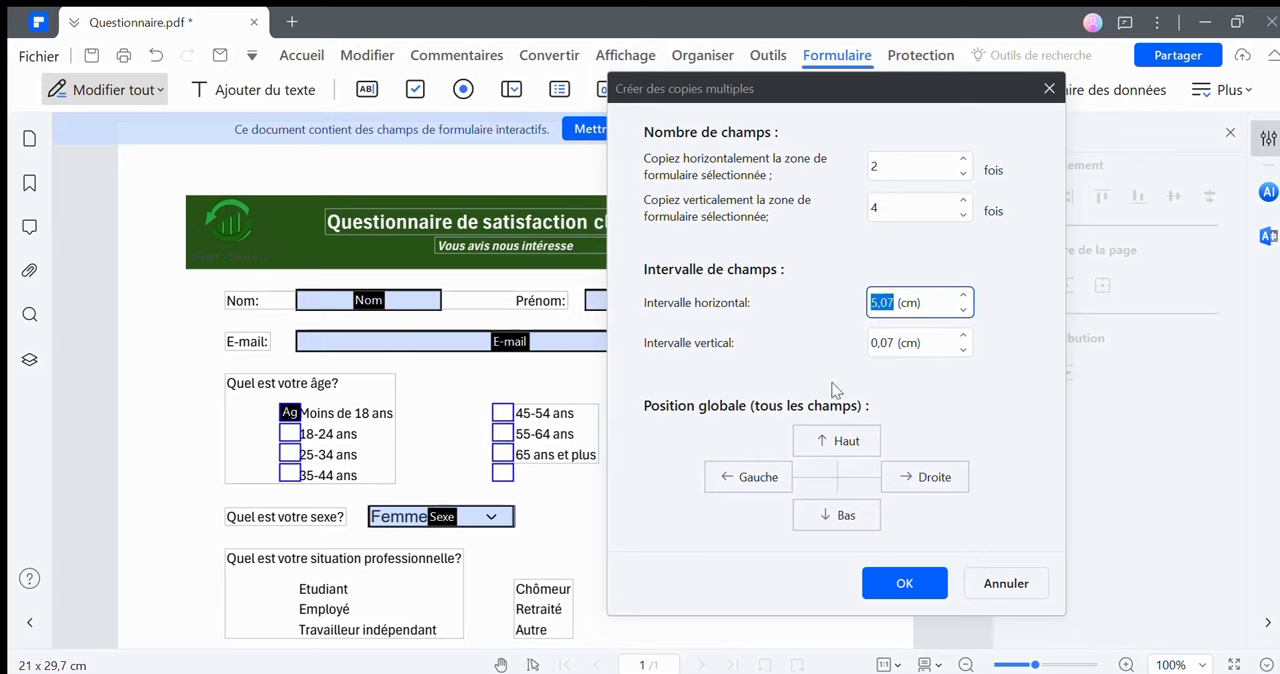
left_click(902, 584)
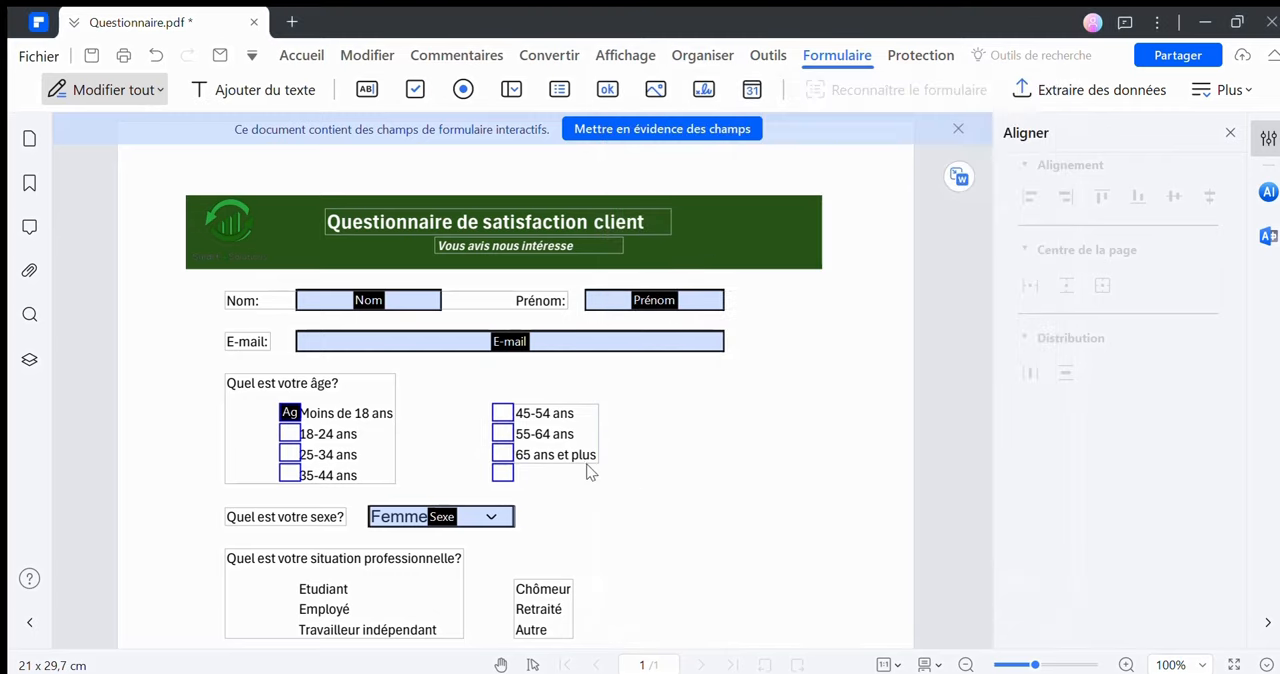
left_click(503, 472)
key("Delete")
Shift the four "Age" radio buttons from "Moins de 18 ans" to "35-44 ans" slightly left, clear of their labels
left_click(289, 413)
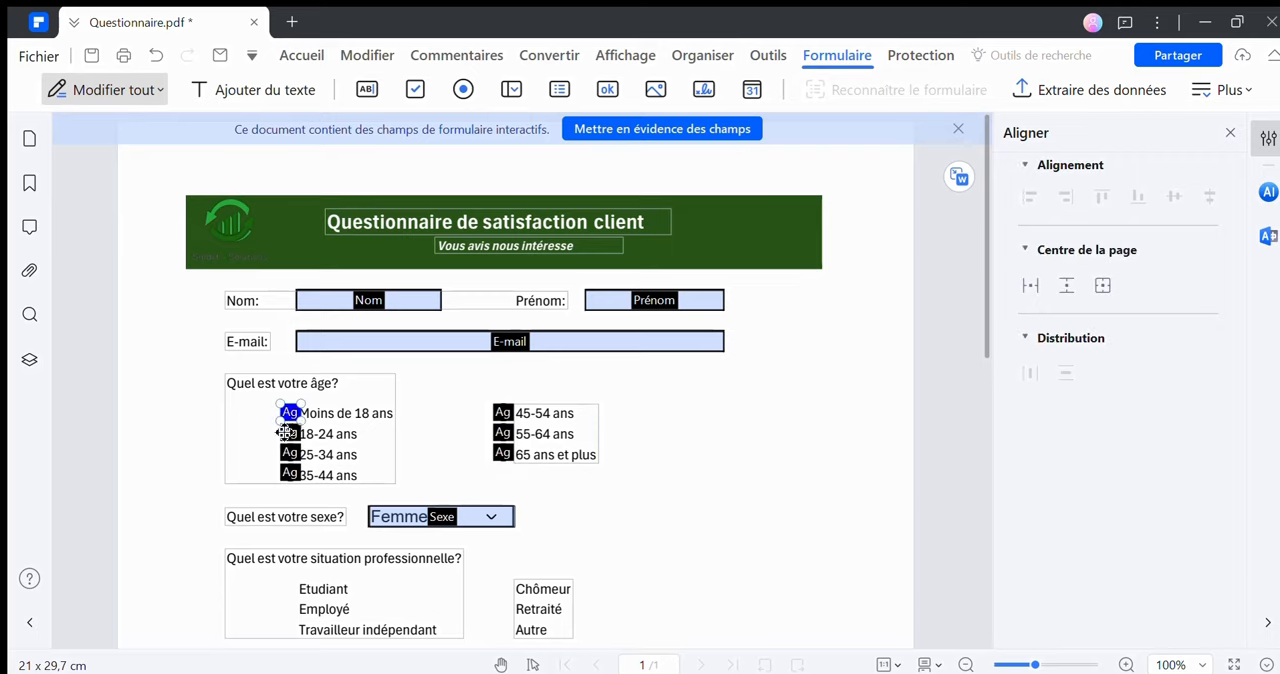
left_click(289, 433, "ctrl")
left_click(289, 471, "ctrl")
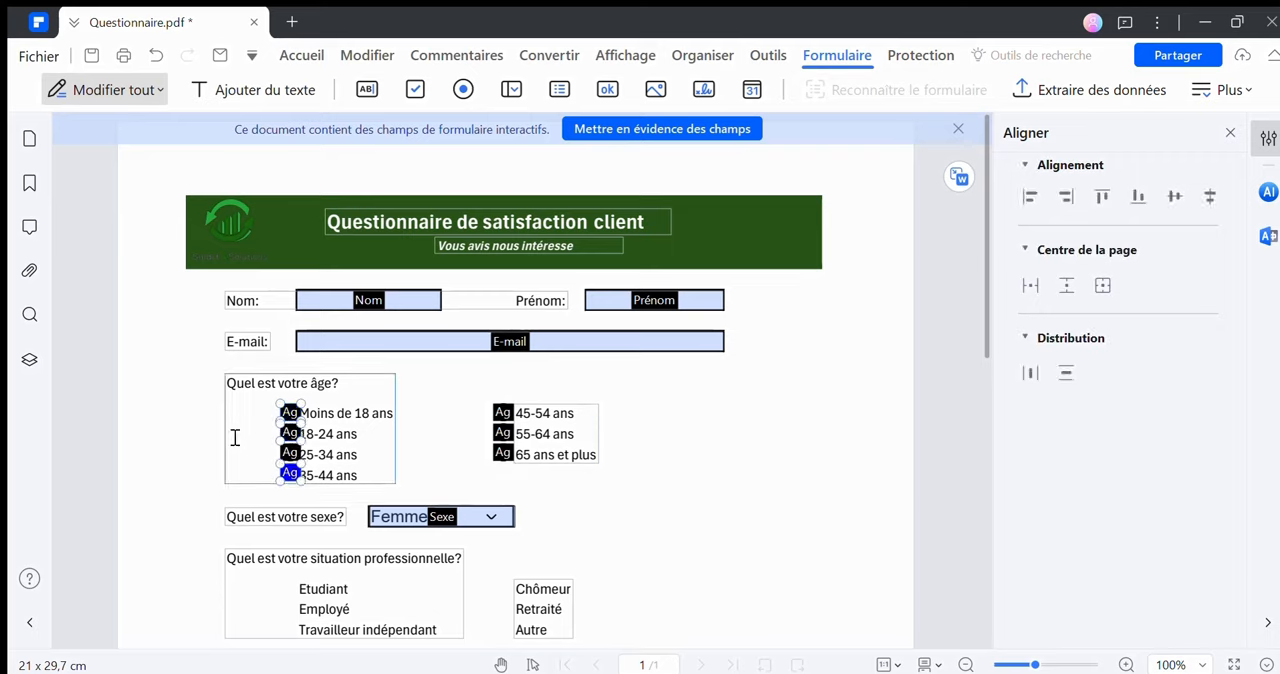
key("Left")
left_click(288, 452)
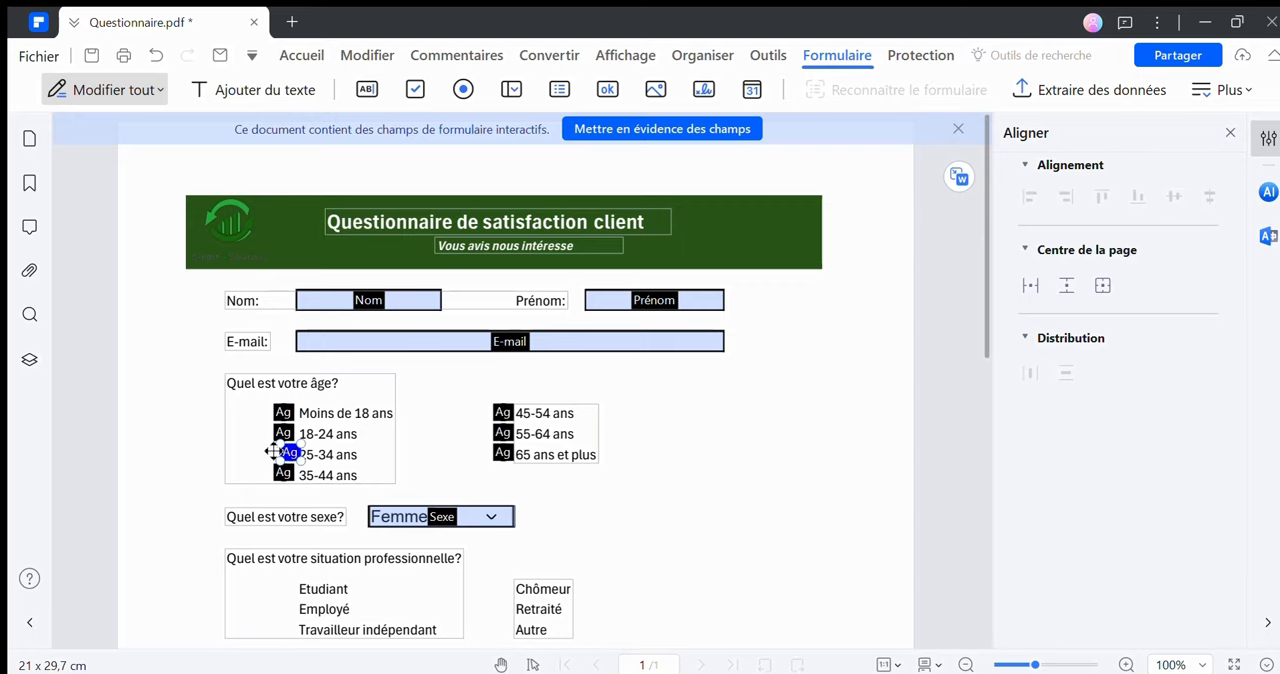
key("Left")
left_click(551, 499)
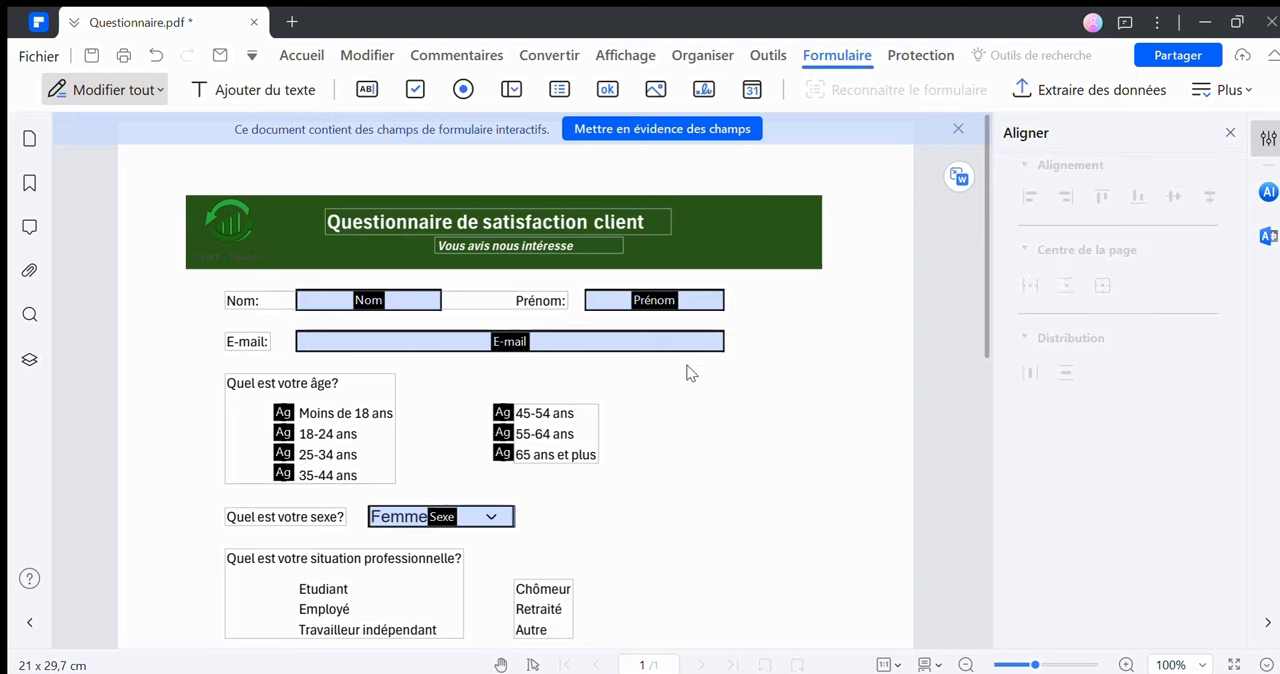
Place a radio button field just before "Etudiant" and name its group "Situation Professionnelle"
scroll(683, 460, "down", 3)
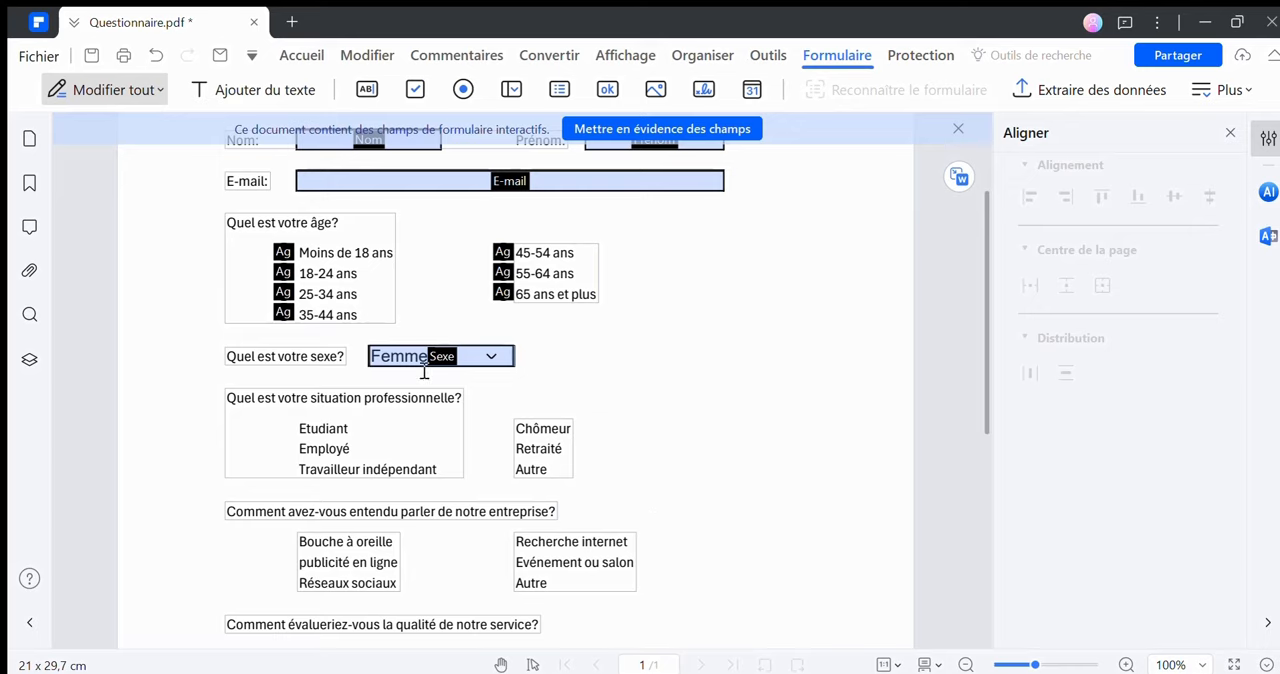
left_click(463, 89)
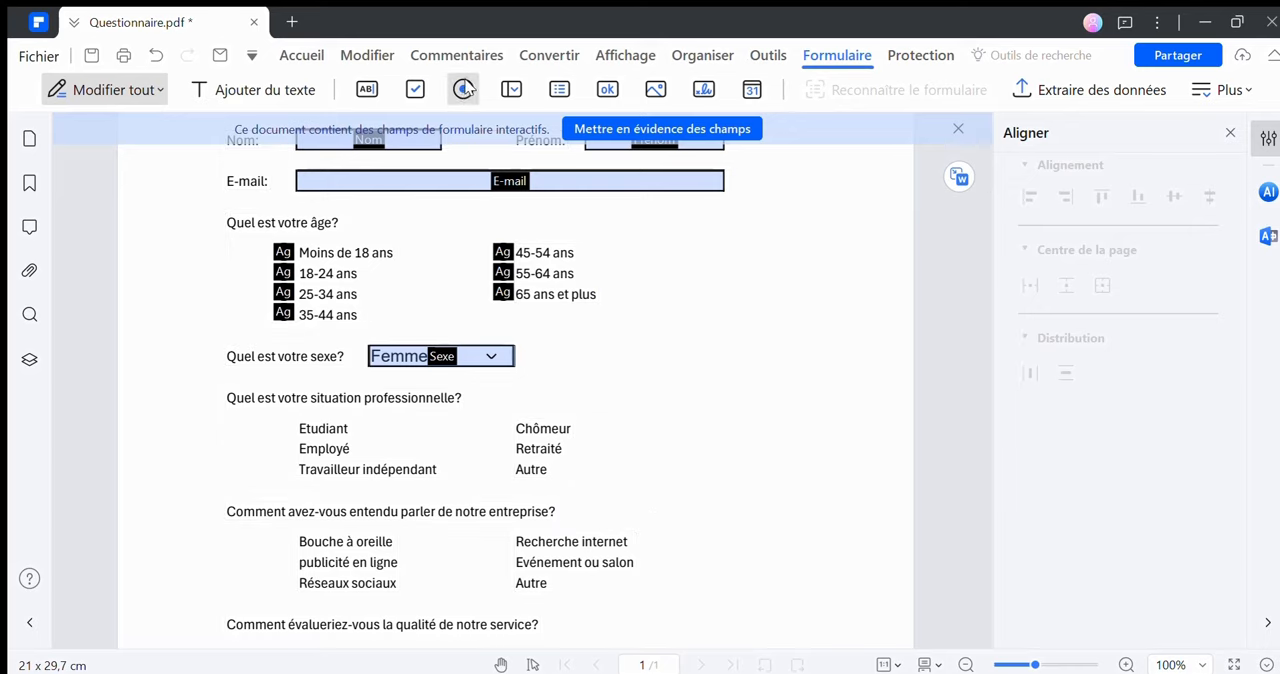
left_click(279, 418)
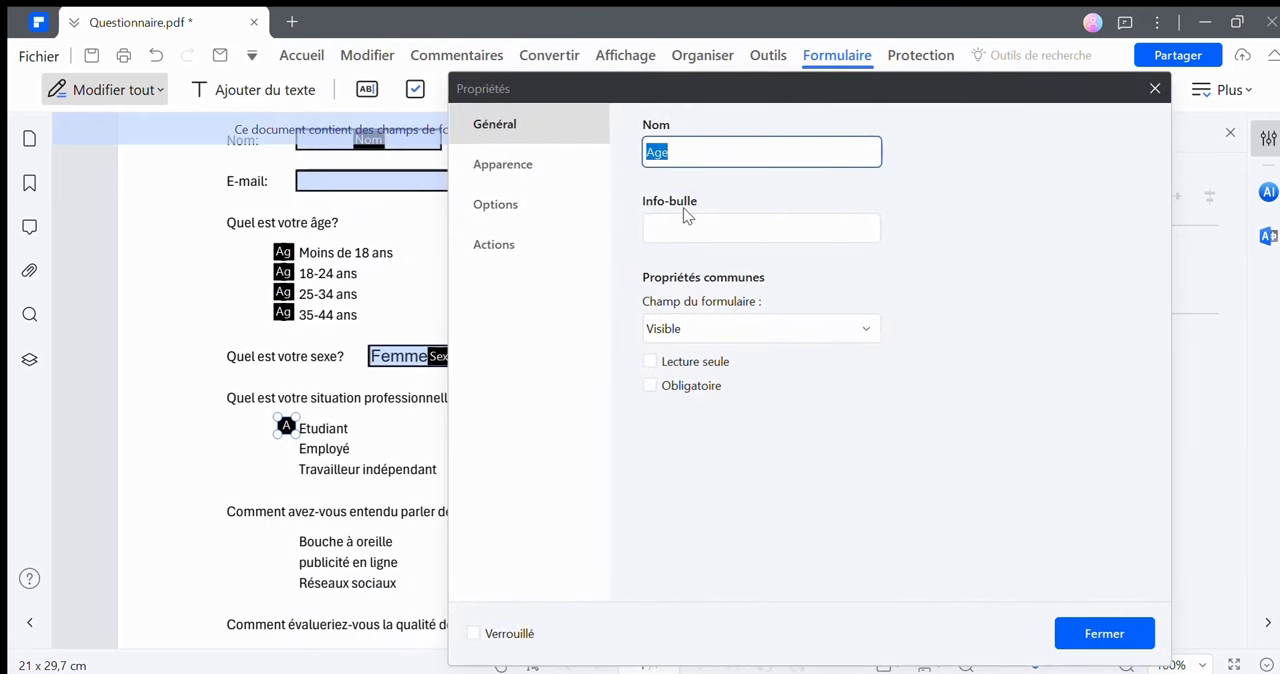
type("Situation Profesionnelle")
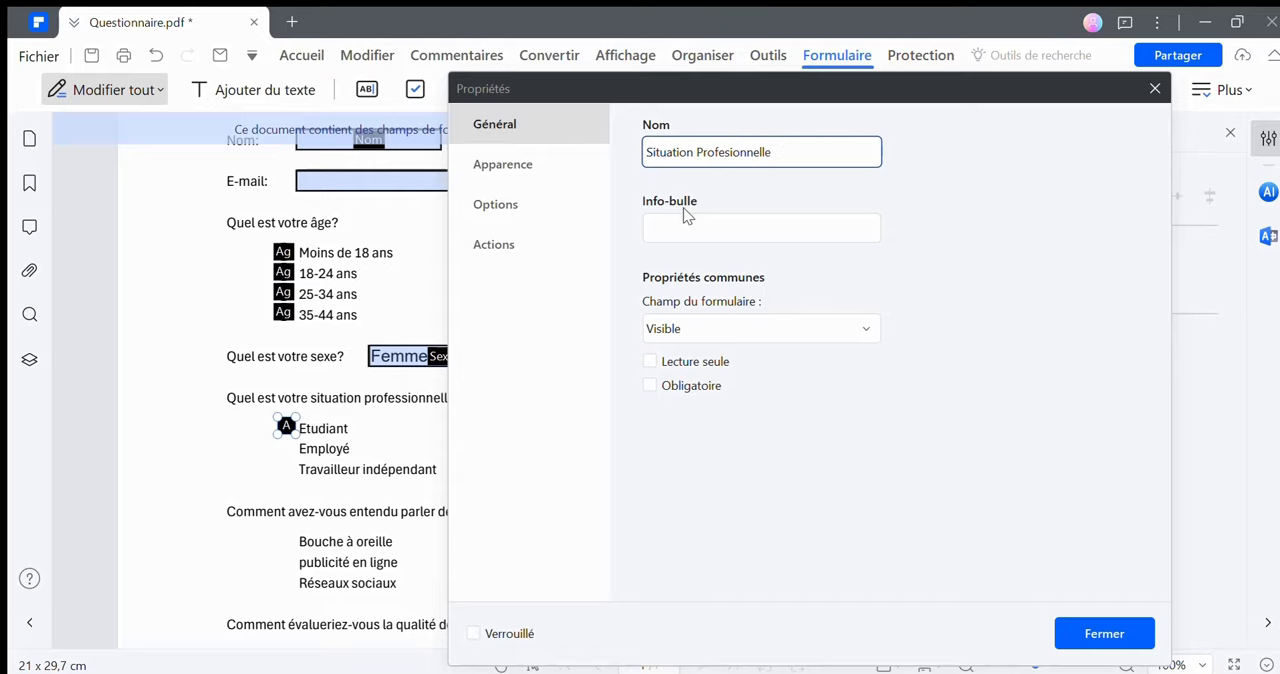
left_click(728, 152)
type("s")
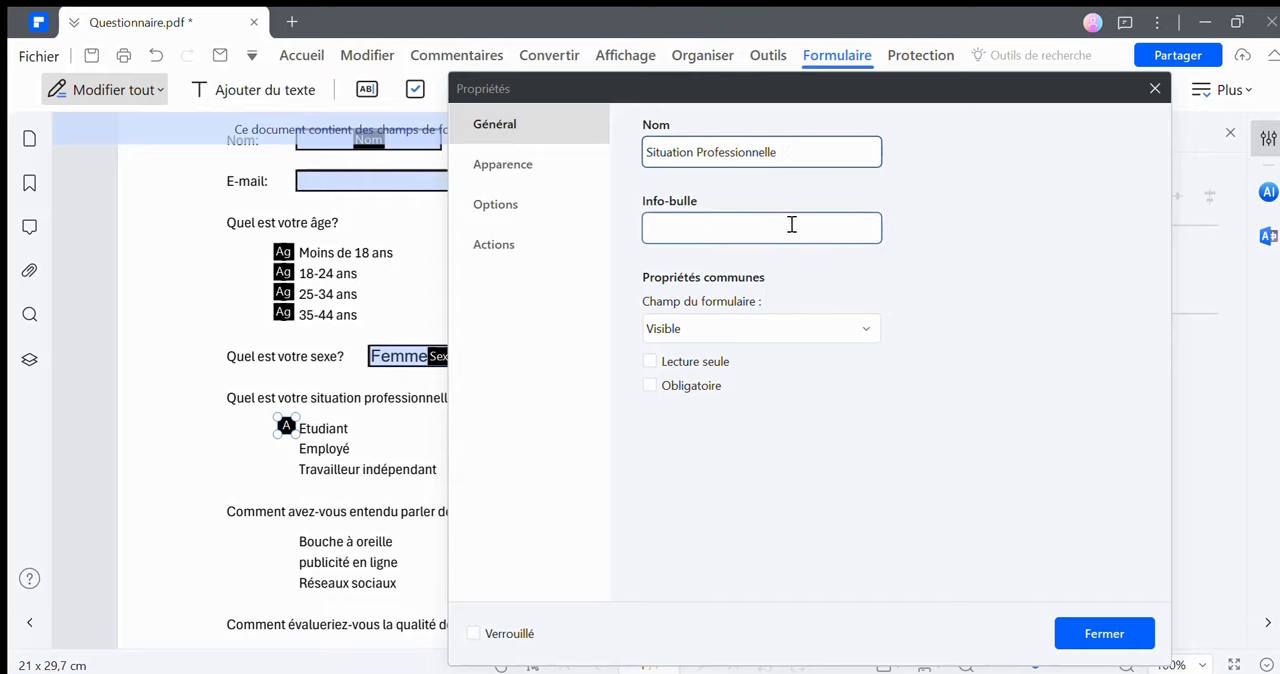
left_click(1065, 632)
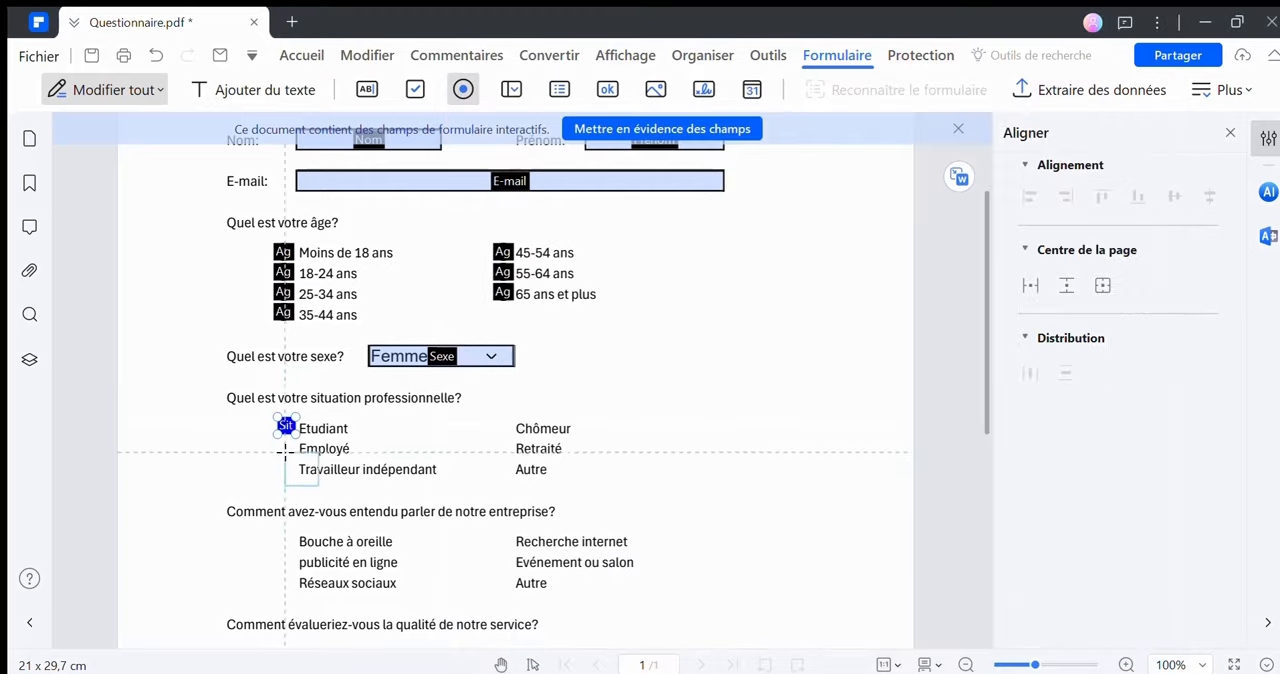
Create multiple copies of the "Situation Professionnelle" radio button, 2 horizontally and 3 vertically, with intervals of 5,27 cm horizontally and 0,1 cm vertically
right_click(283, 432)
left_click(345, 605)
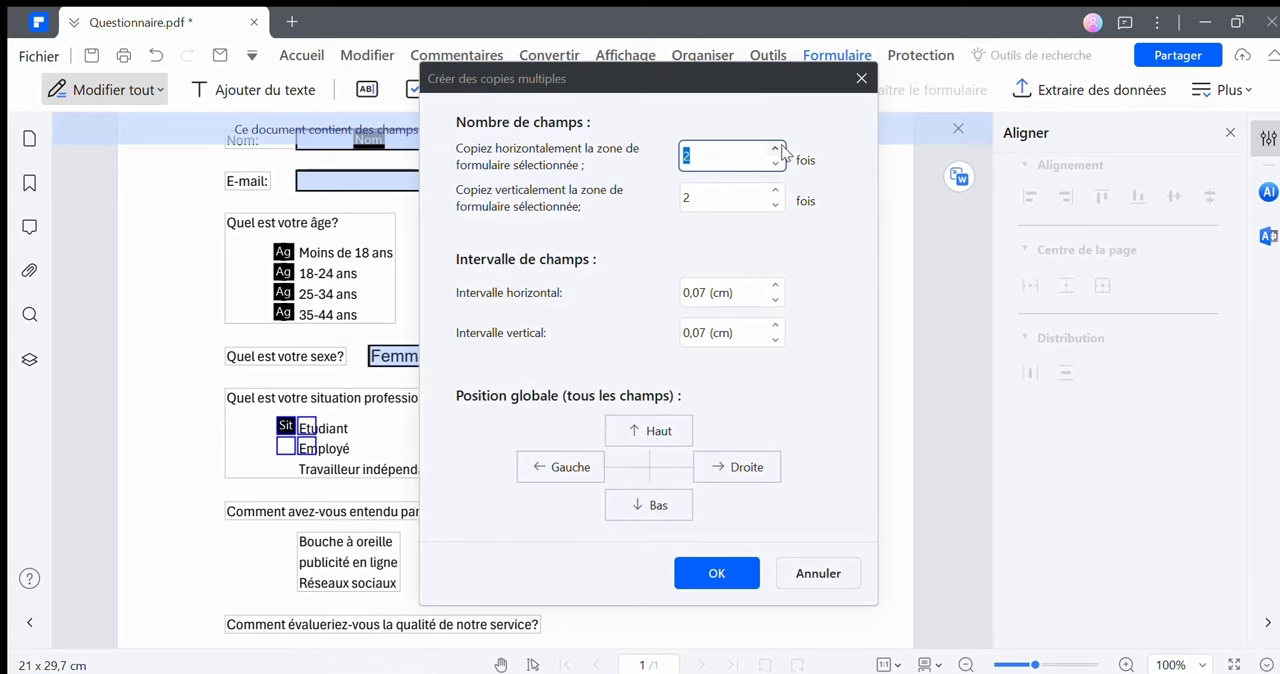
left_click(775, 190)
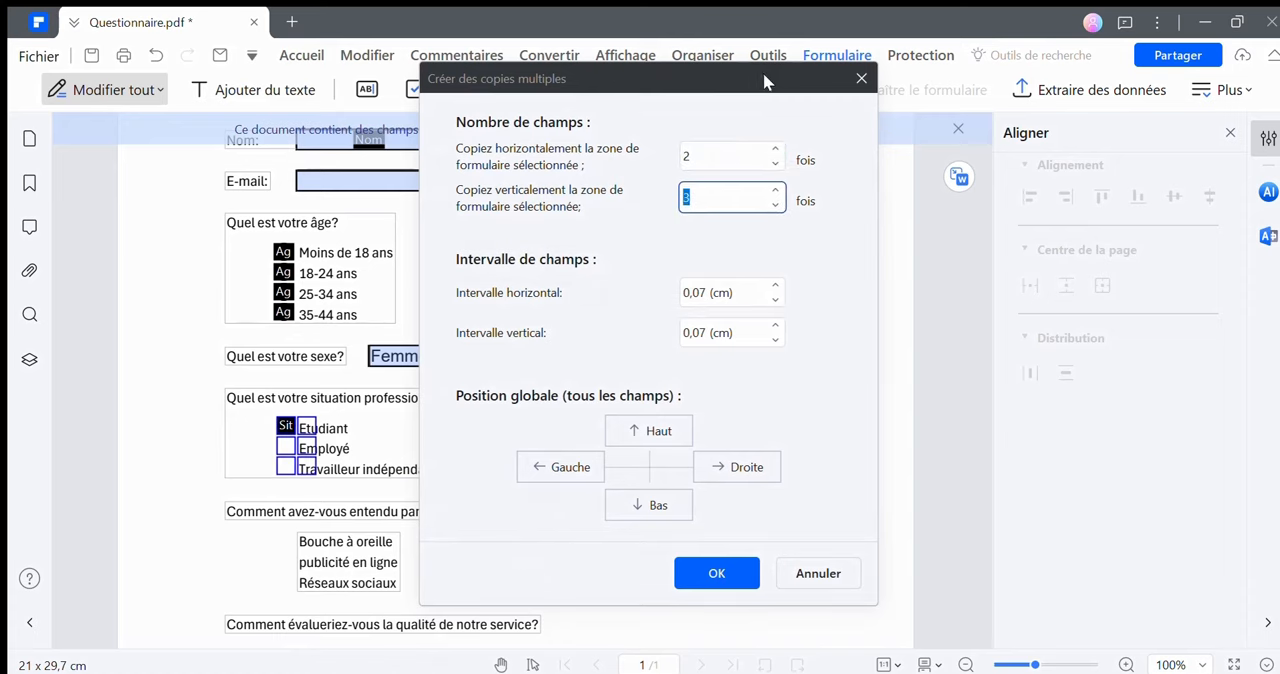
left_click_drag(768, 82, 981, 106)
left_click(989, 311)
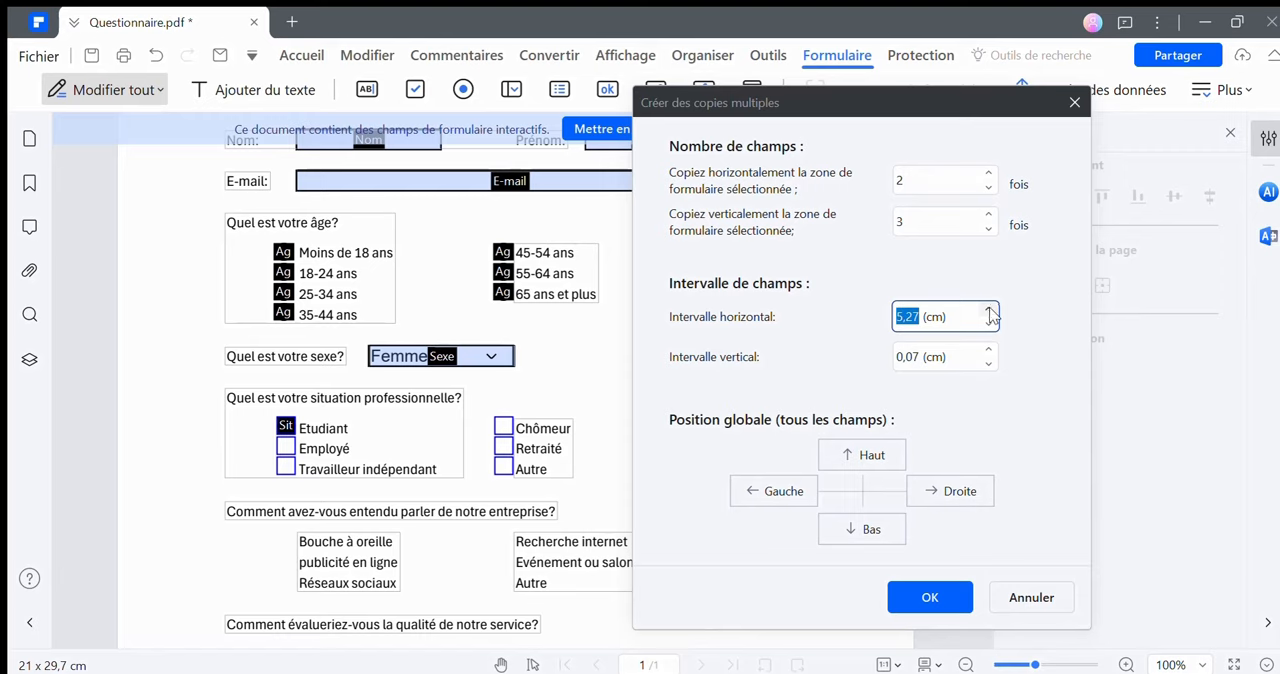
left_click(993, 350)
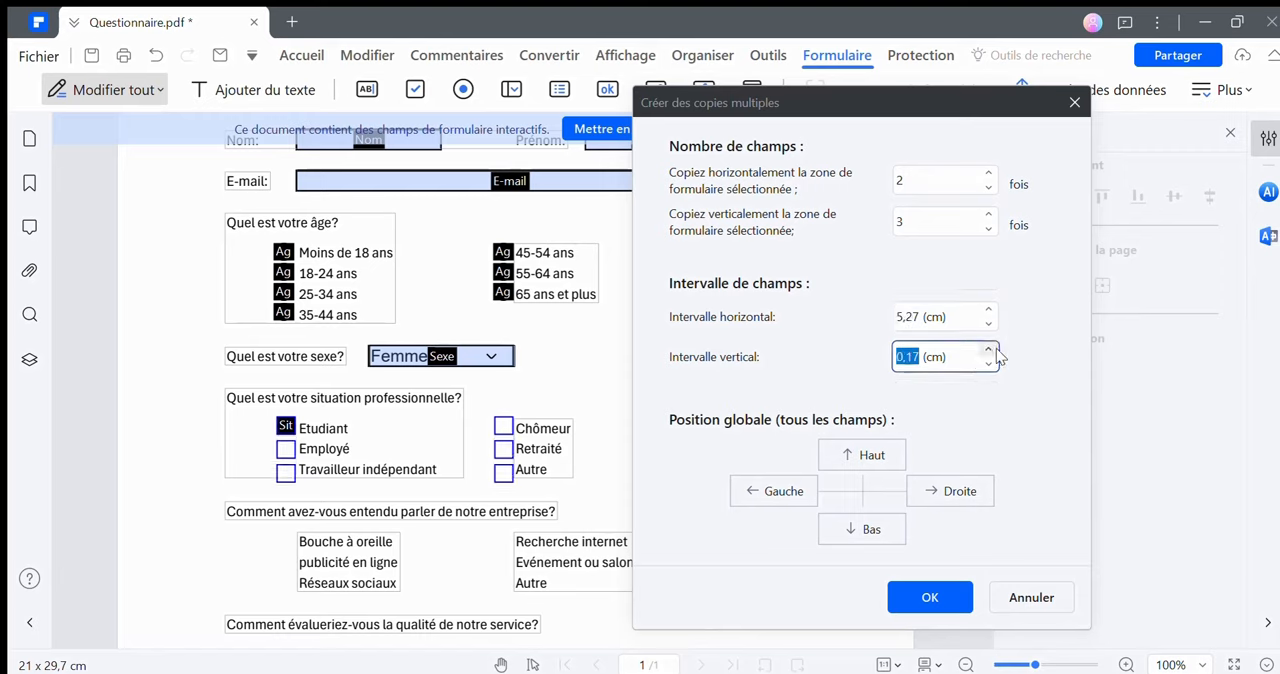
left_click(989, 364)
left_click_drag(921, 362, 908, 357)
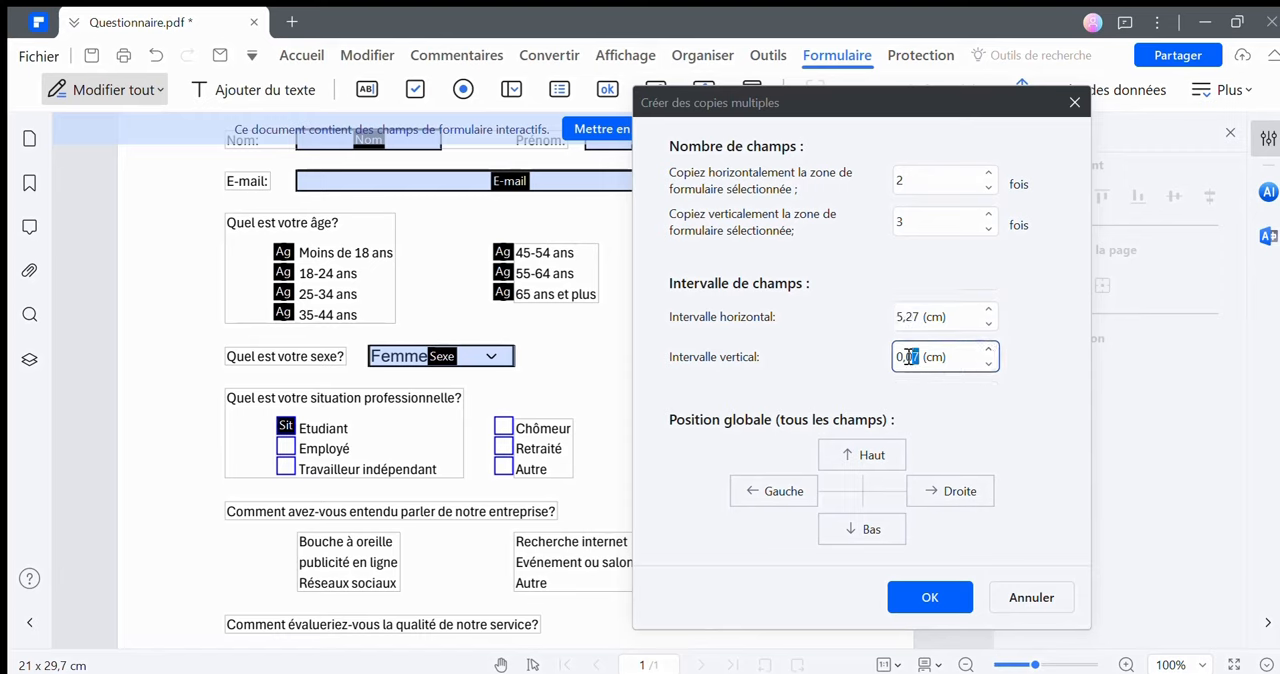
type("1")
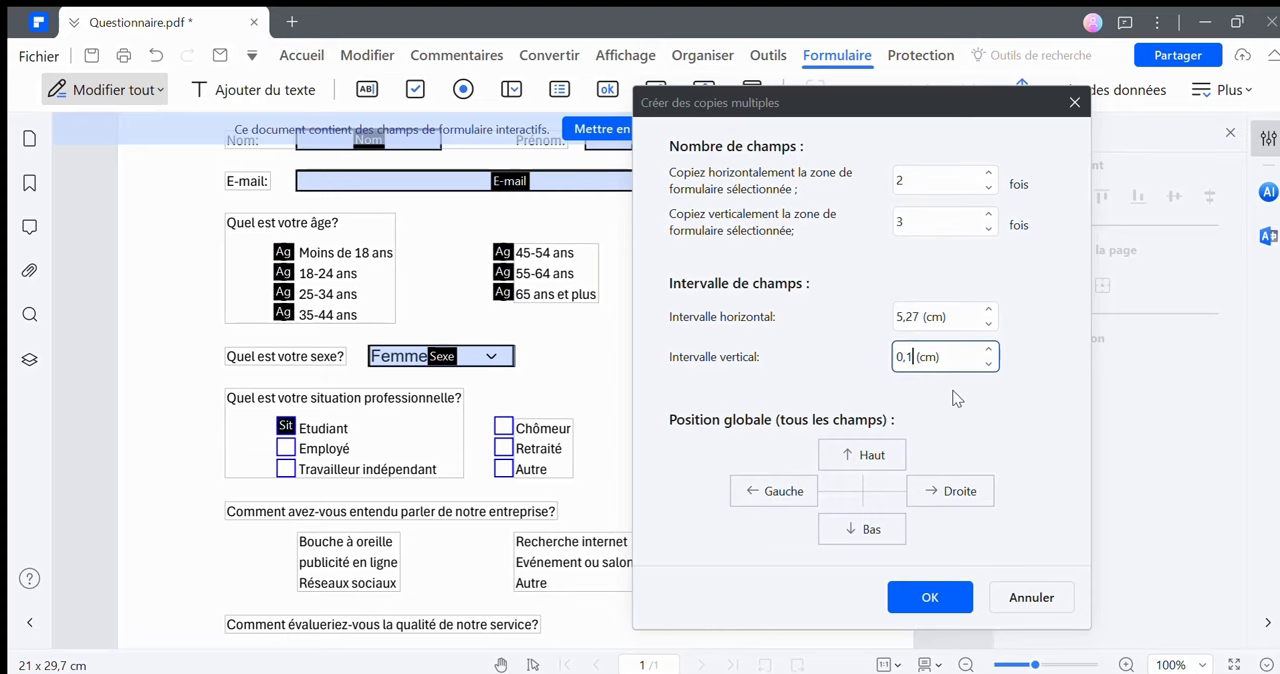
left_click(929, 595)
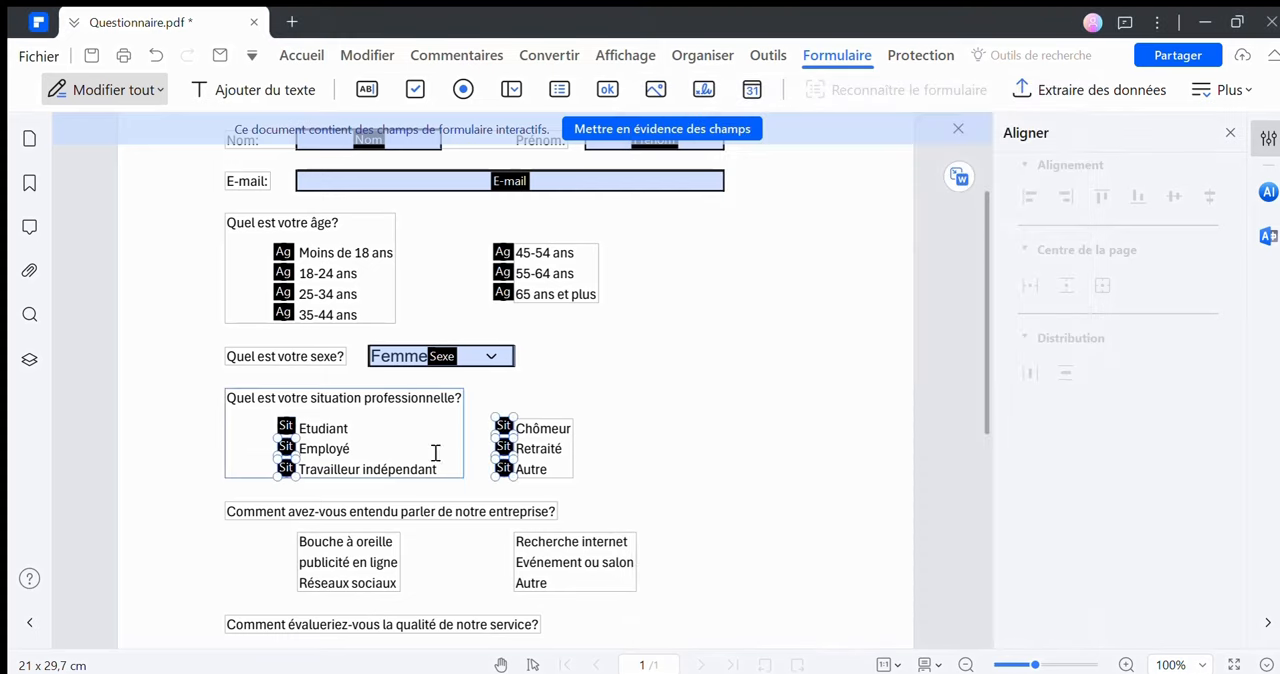
left_click(675, 552)
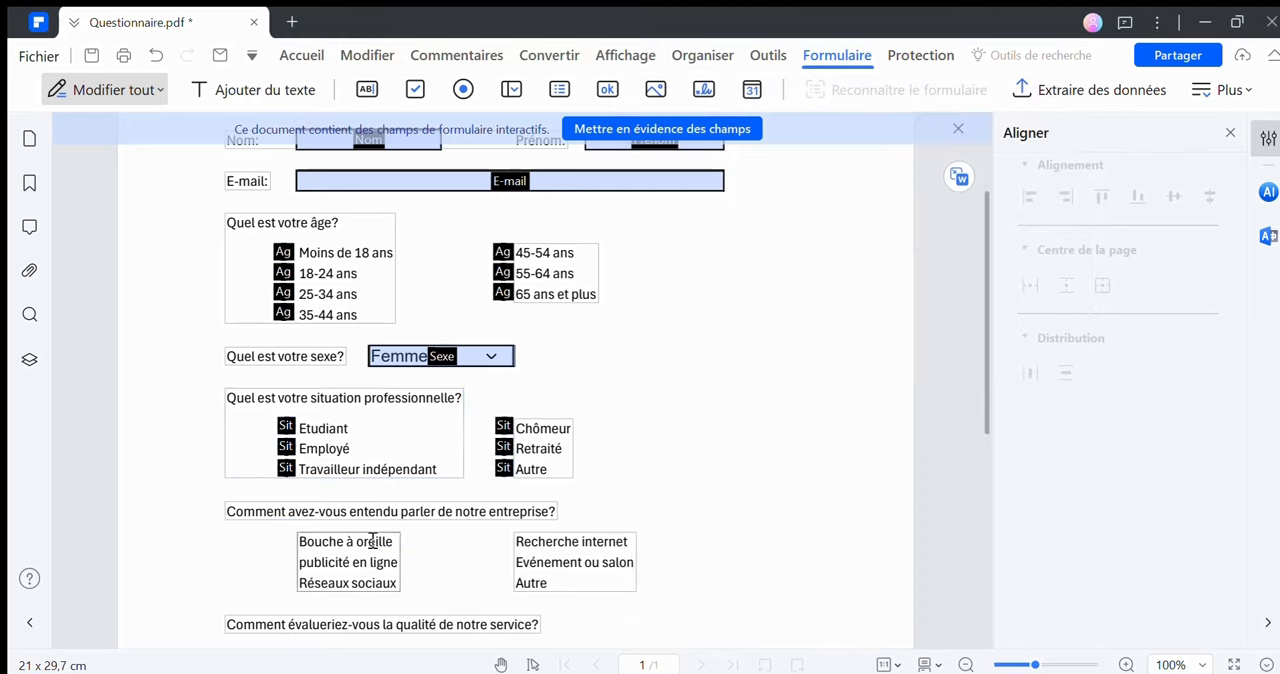
Place a checkbox field just before "Bouche à oreille" and name it "Entendu par"
scroll(474, 515, "down", 2)
left_click(415, 89)
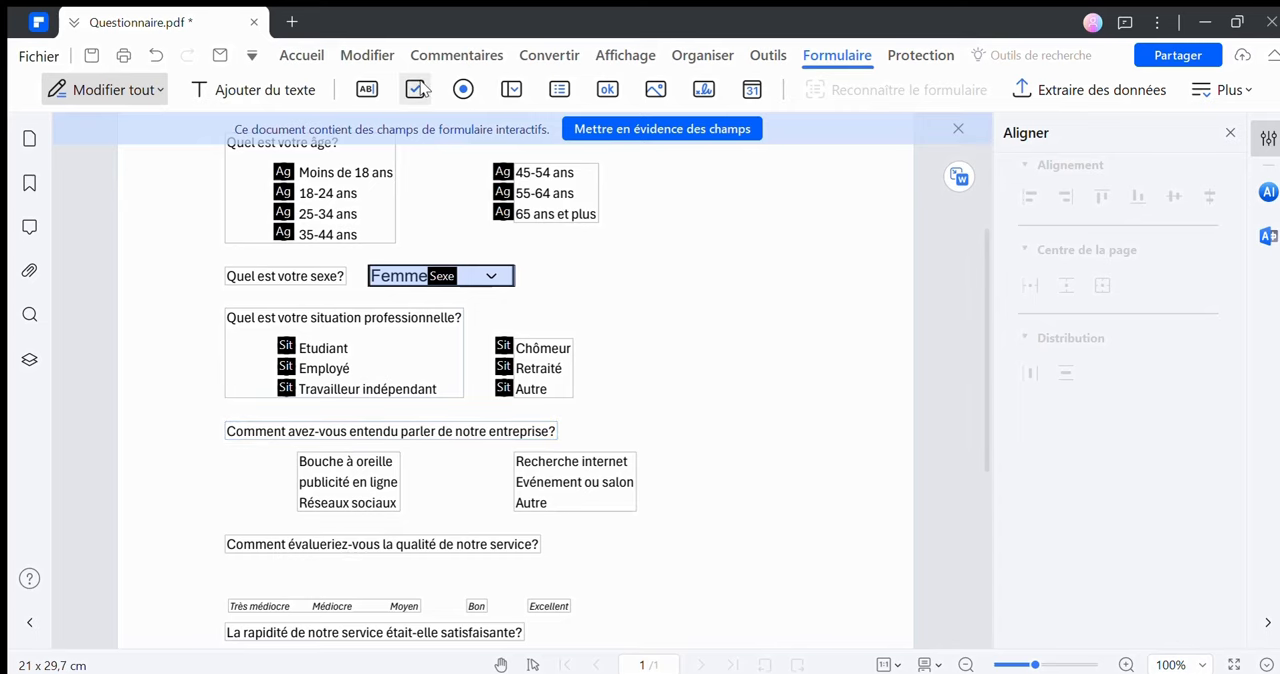
left_click(276, 453)
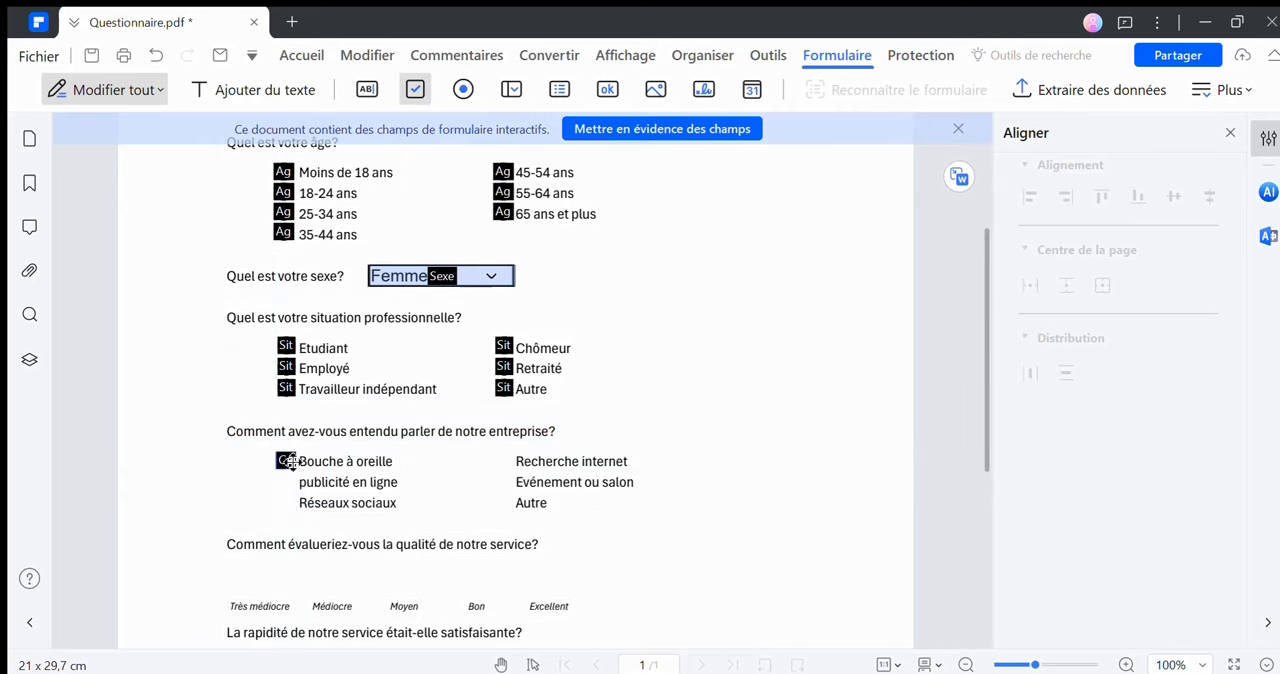
double_click(286, 459)
left_click_drag(540, 53, 757, 100)
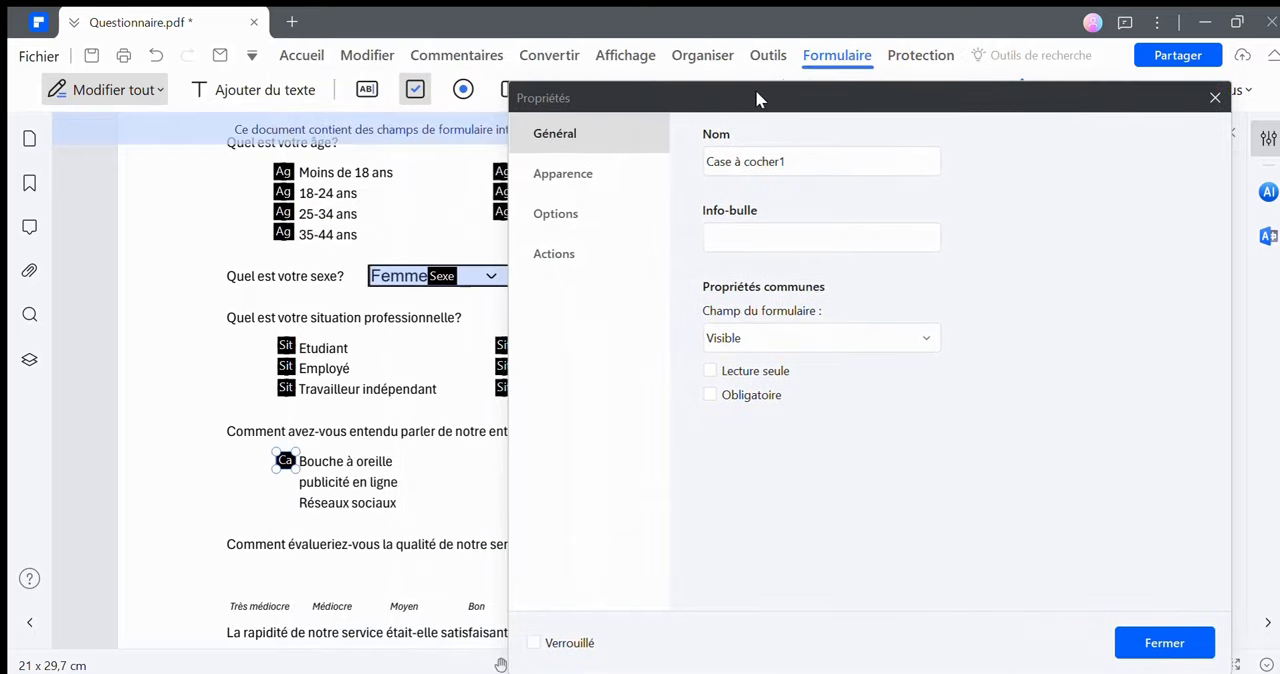
triple_click(742, 165)
type("endu parler")
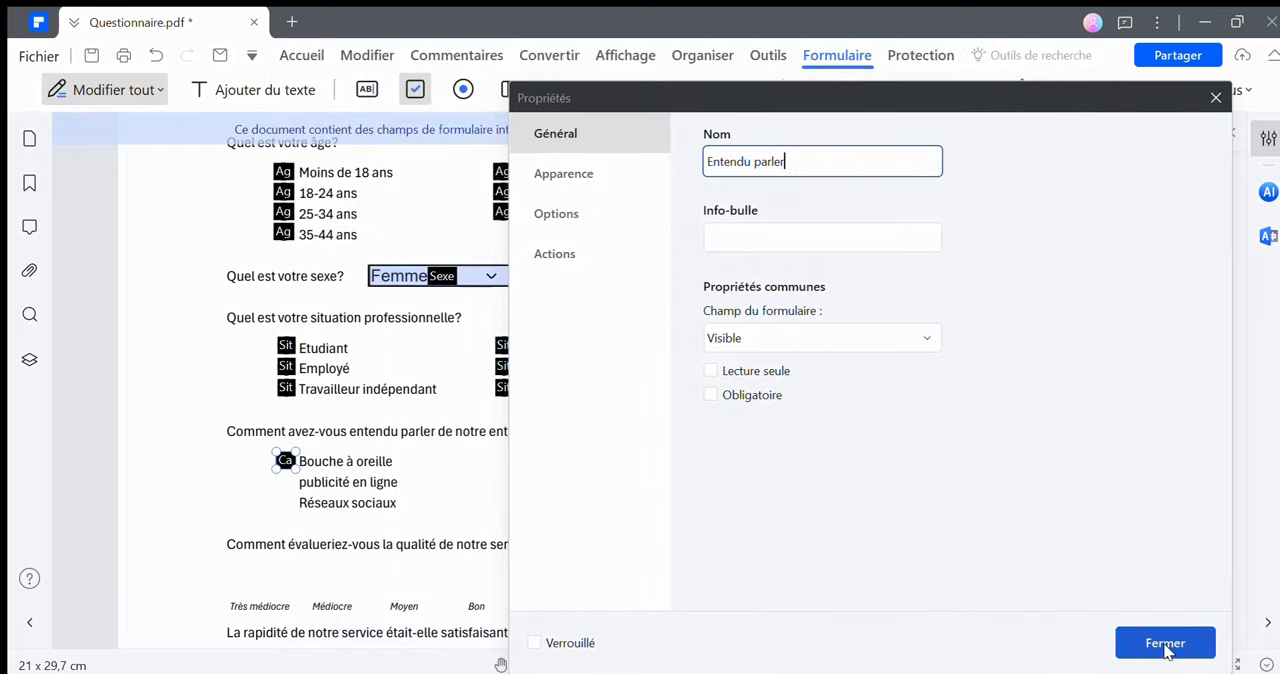
left_click(1168, 652)
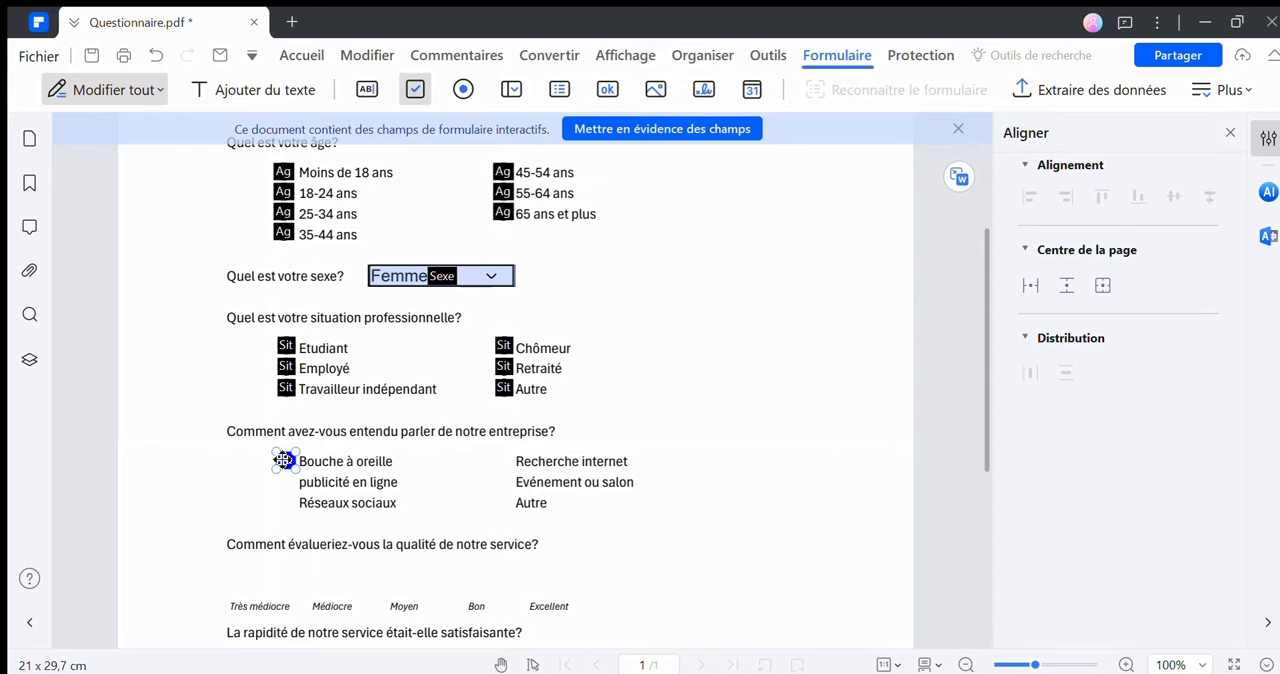
Start creating multiple copies of the "Entendu par" checkbox, with 2 fields horizontally and 3 vertically
right_click(283, 460)
left_click(307, 605)
left_click(777, 149)
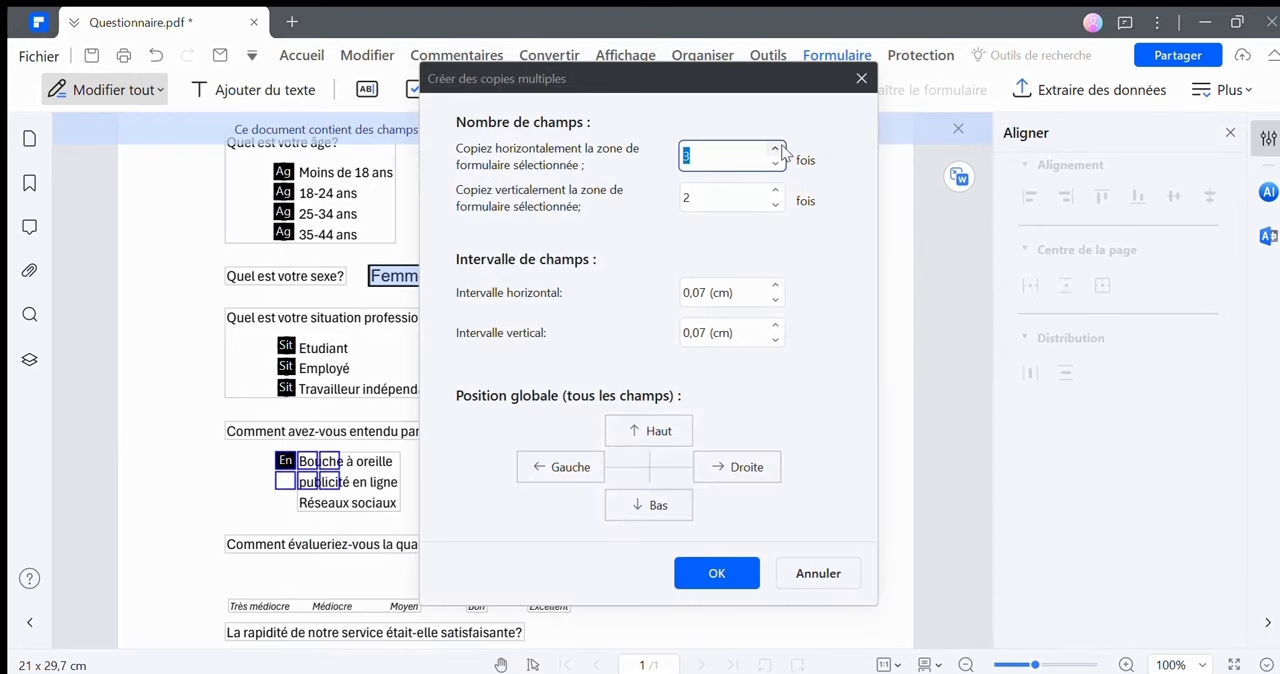
left_click(777, 164)
left_click(777, 190)
left_click_drag(735, 75, 976, 100)
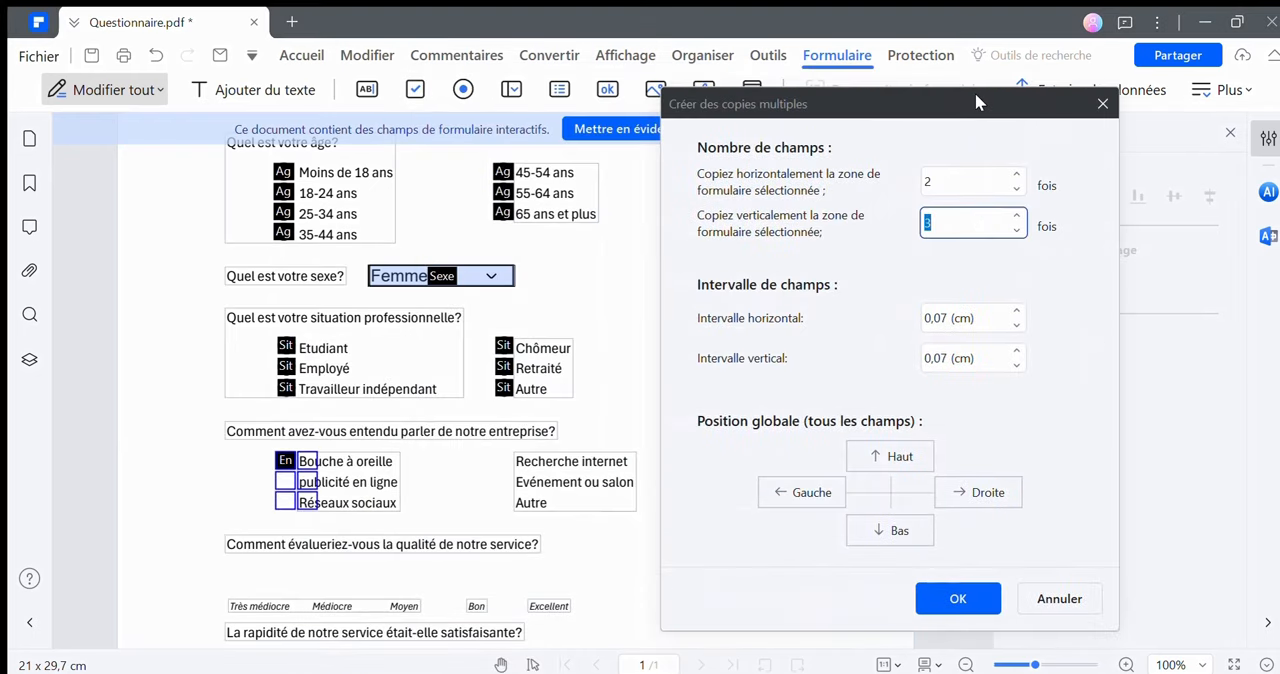
Set the copy intervals to 5,27 cm horizontally and 0,09 cm vertically and create the "Entendu par" checkbox copies
left_click(1018, 312)
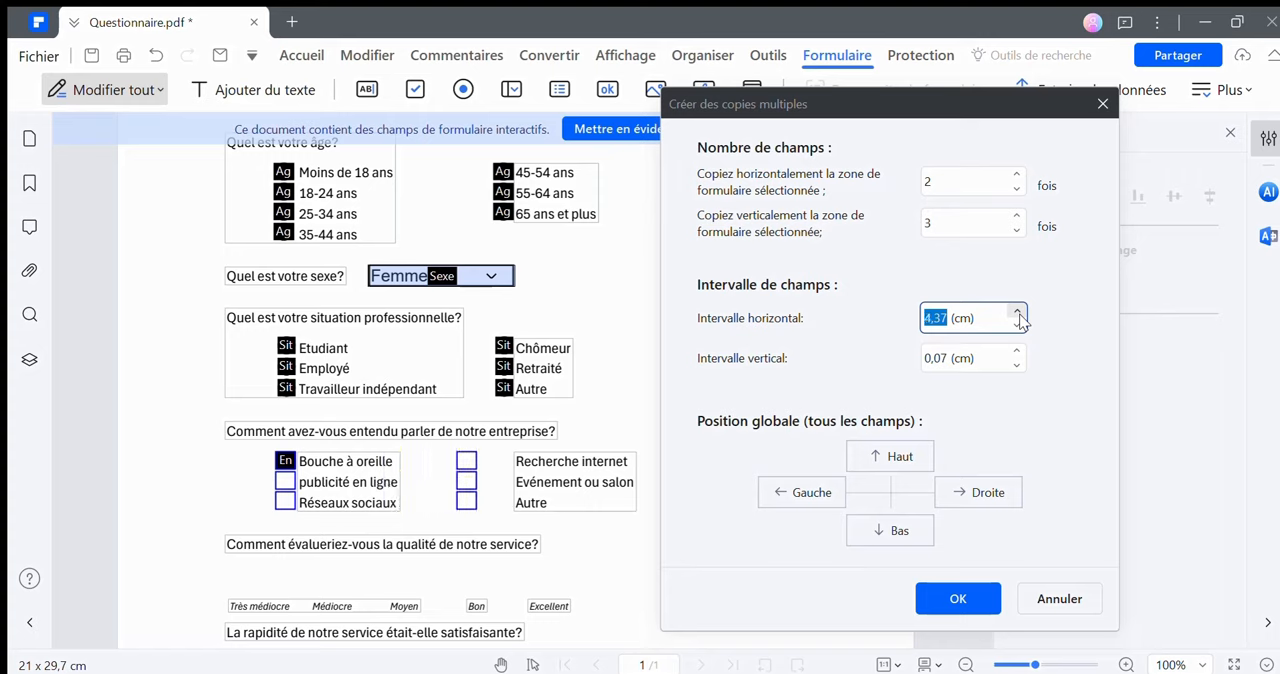
left_click(1018, 313)
left_click(1018, 313)
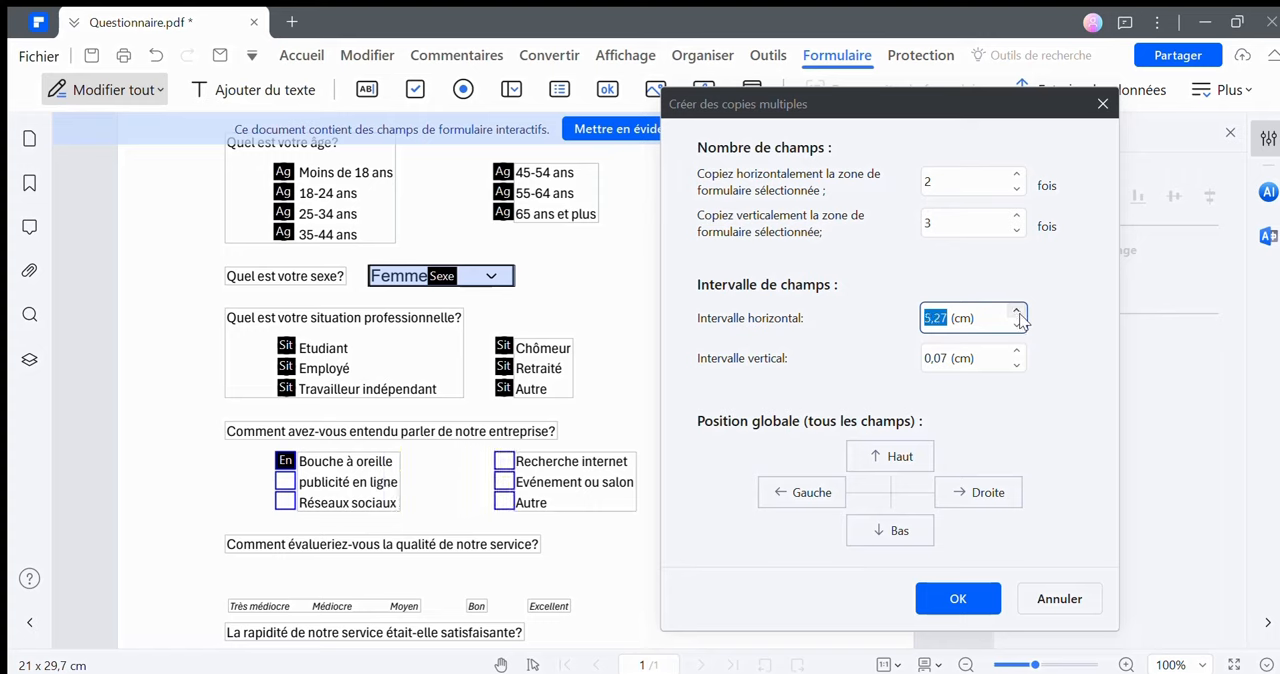
left_click(944, 357)
type("1")
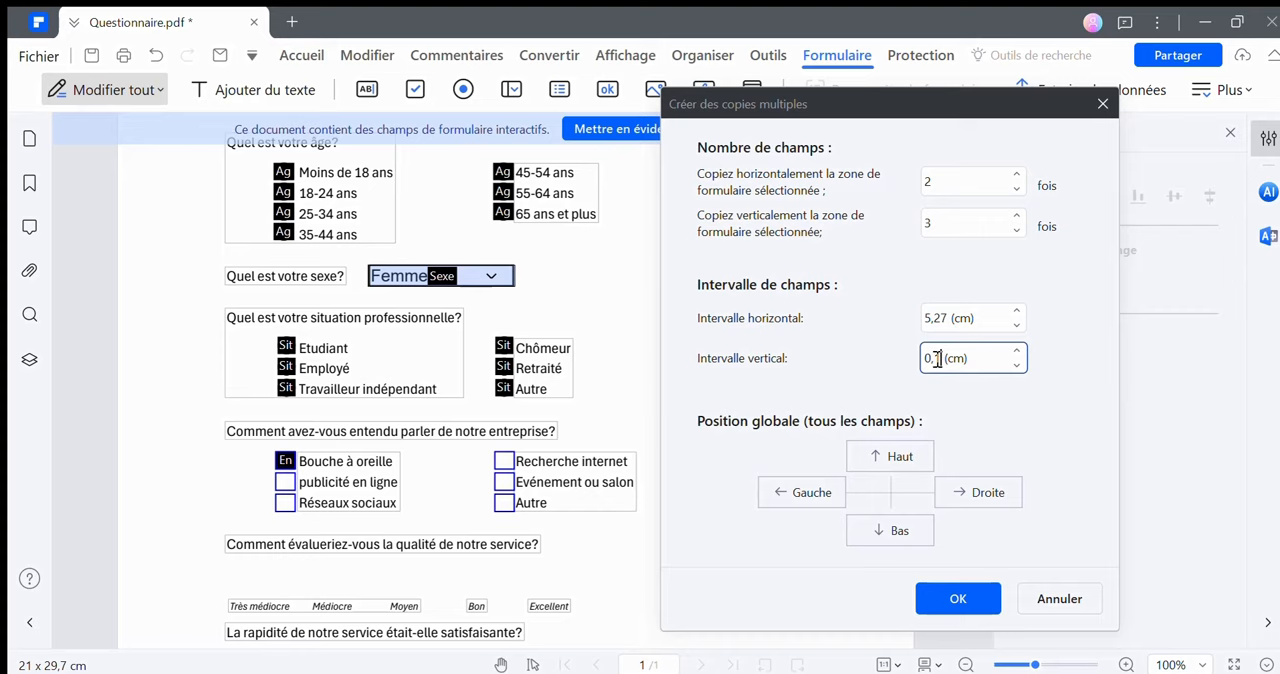
left_click(1017, 364)
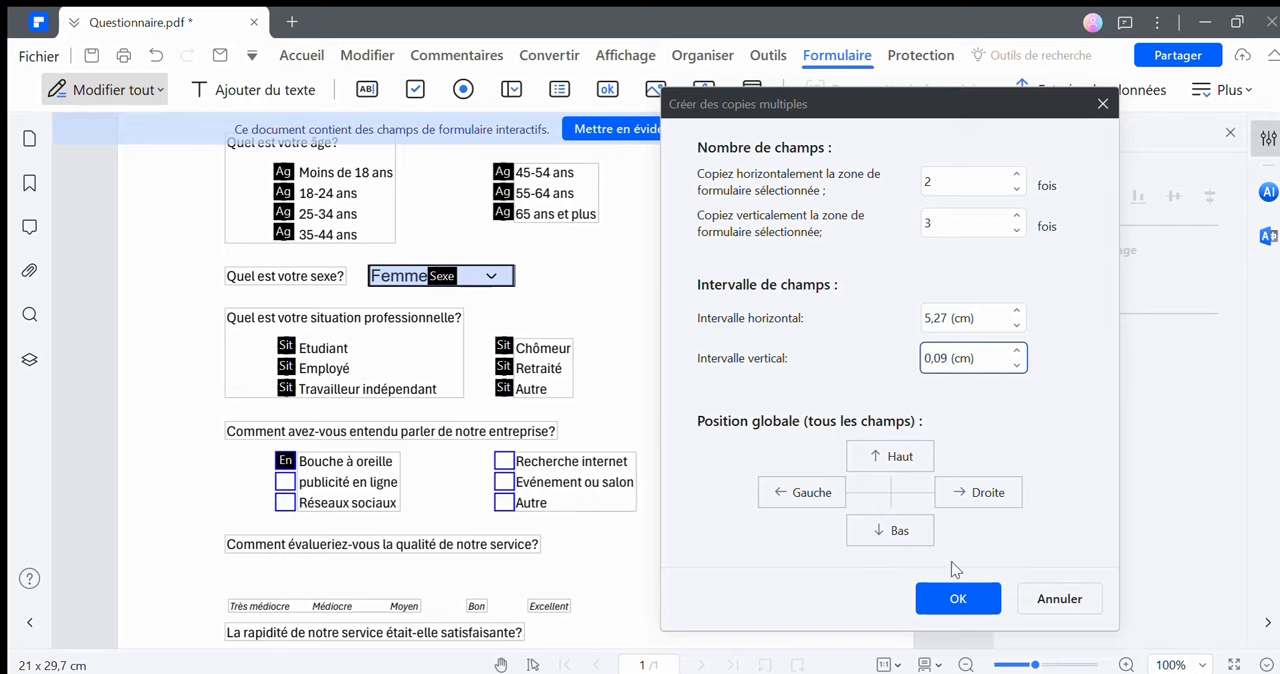
left_click(958, 598)
scroll(403, 486, "down", 5)
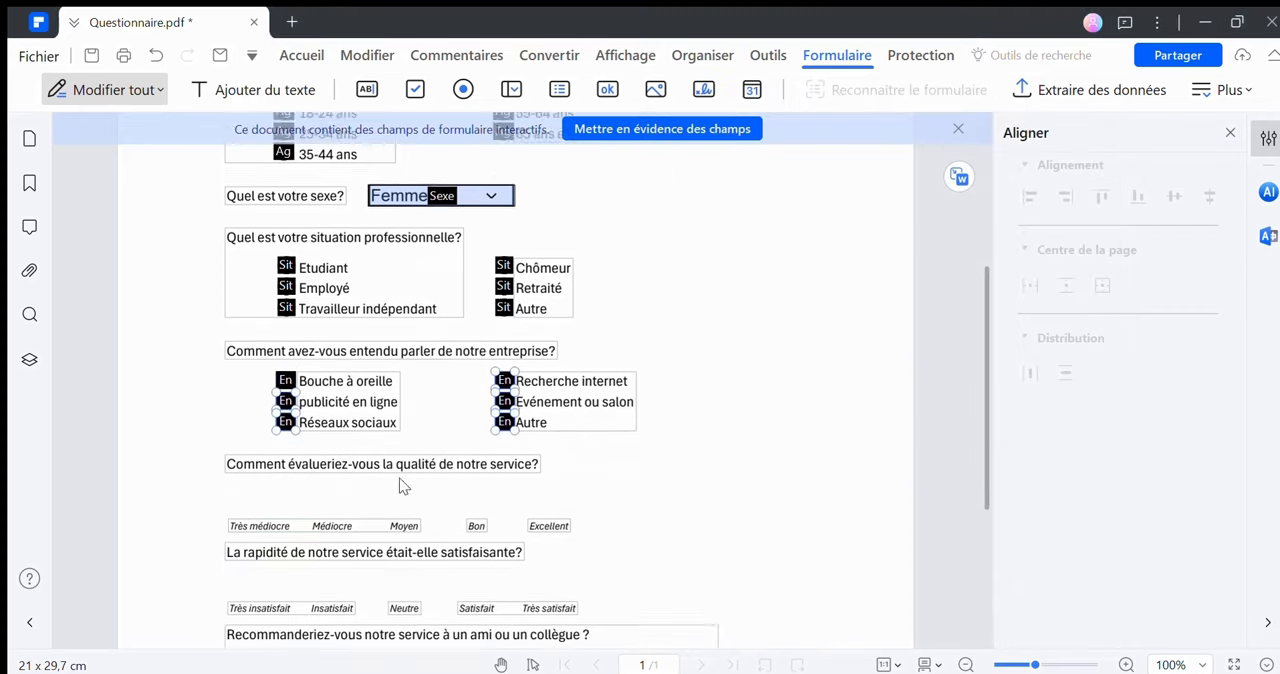
Place a checkbox field above "Très médiocre" under the service quality question and name it "Qualité"
left_click(357, 325)
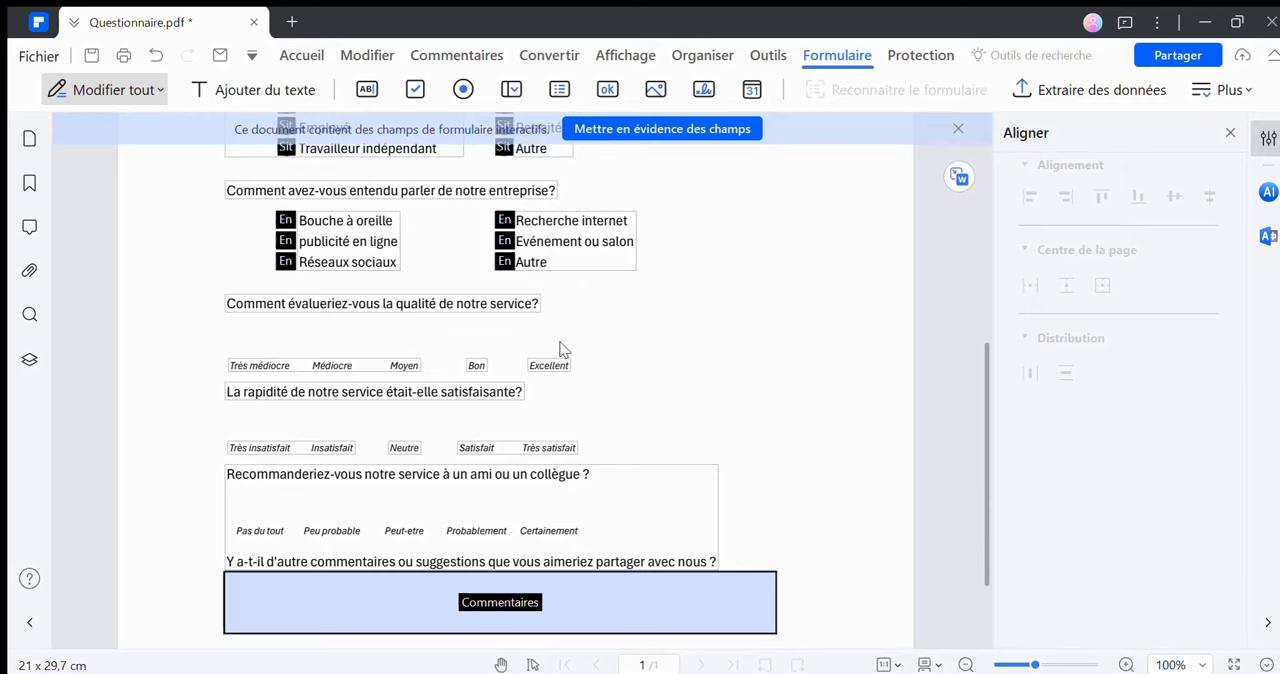
left_click(416, 91)
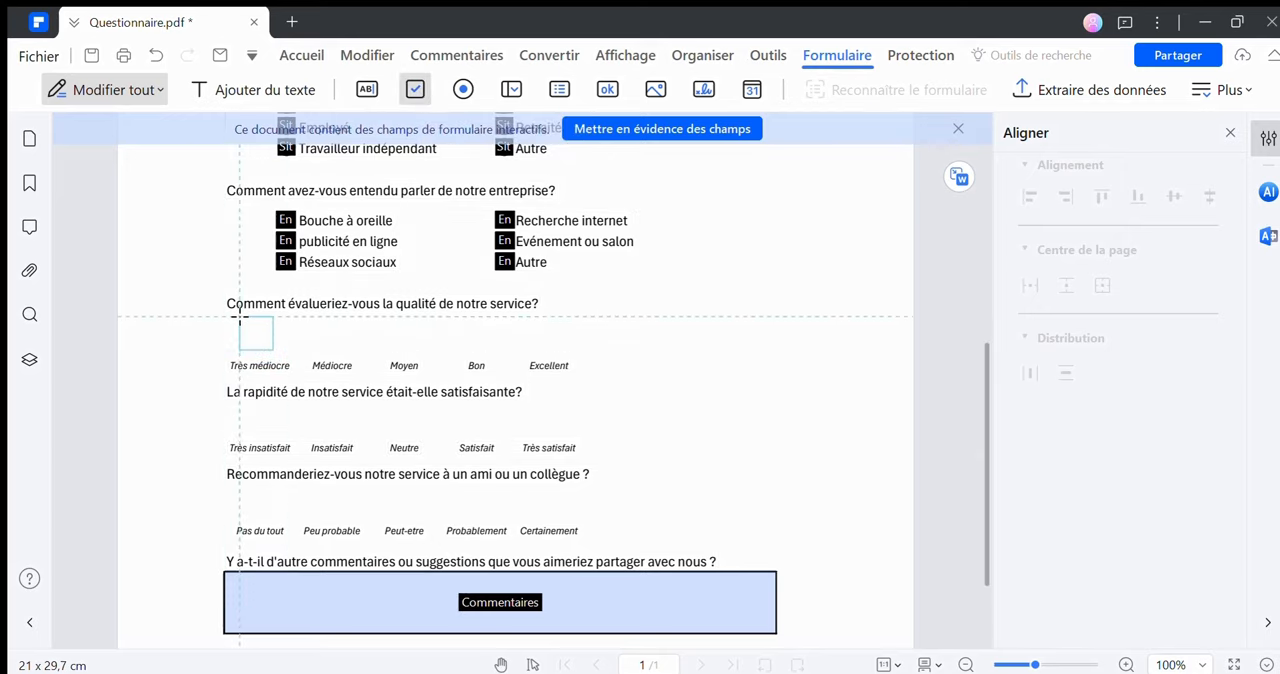
left_click(279, 350)
left_click(258, 336)
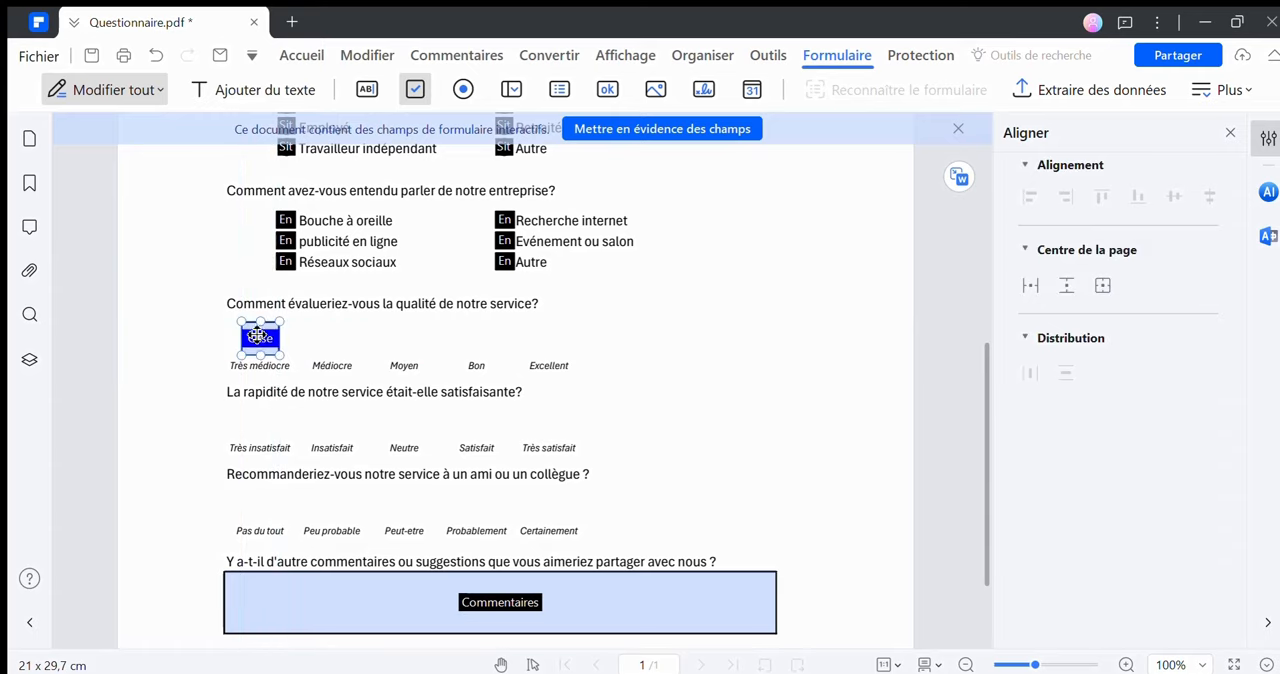
right_click(258, 336)
left_click(300, 352)
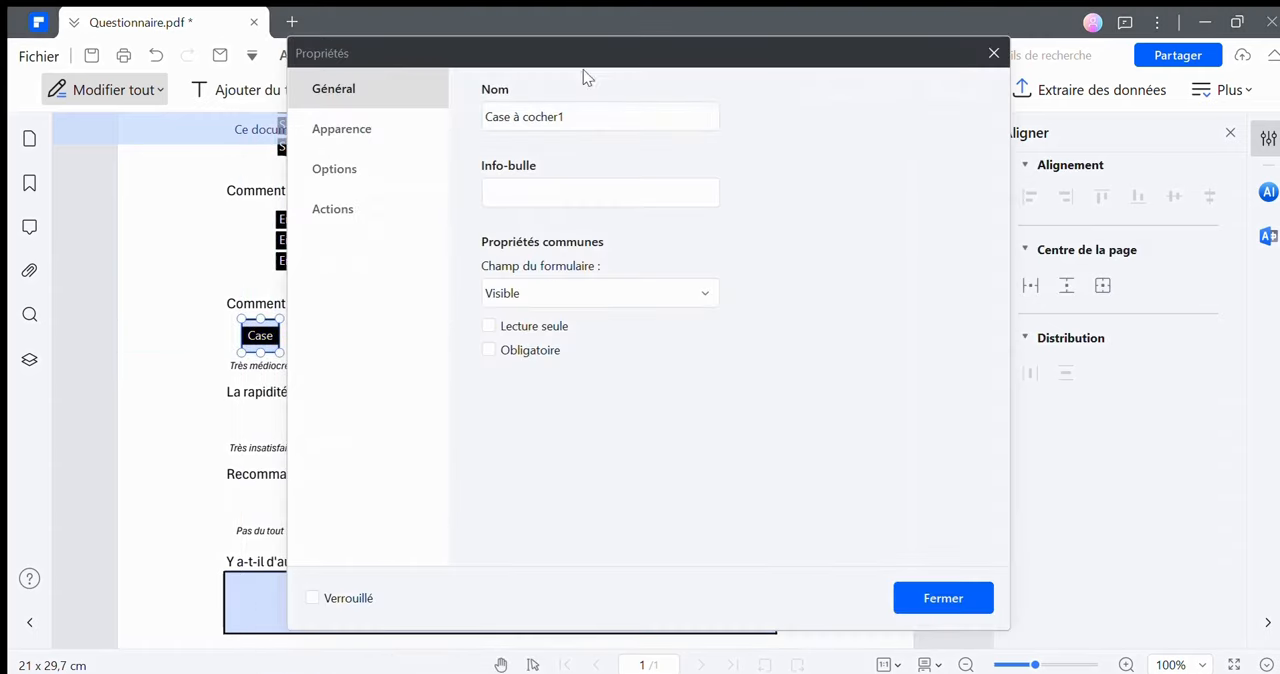
left_click_drag(583, 69, 825, 112)
triple_click(792, 168)
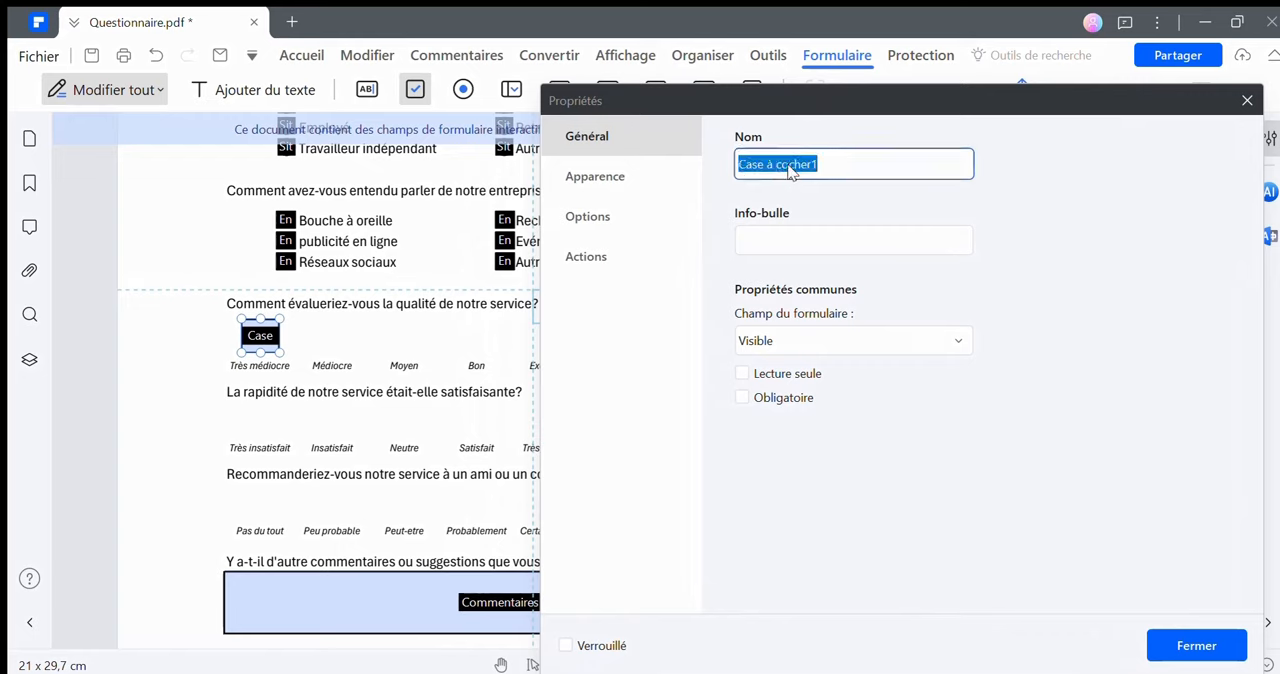
type("Qualité")
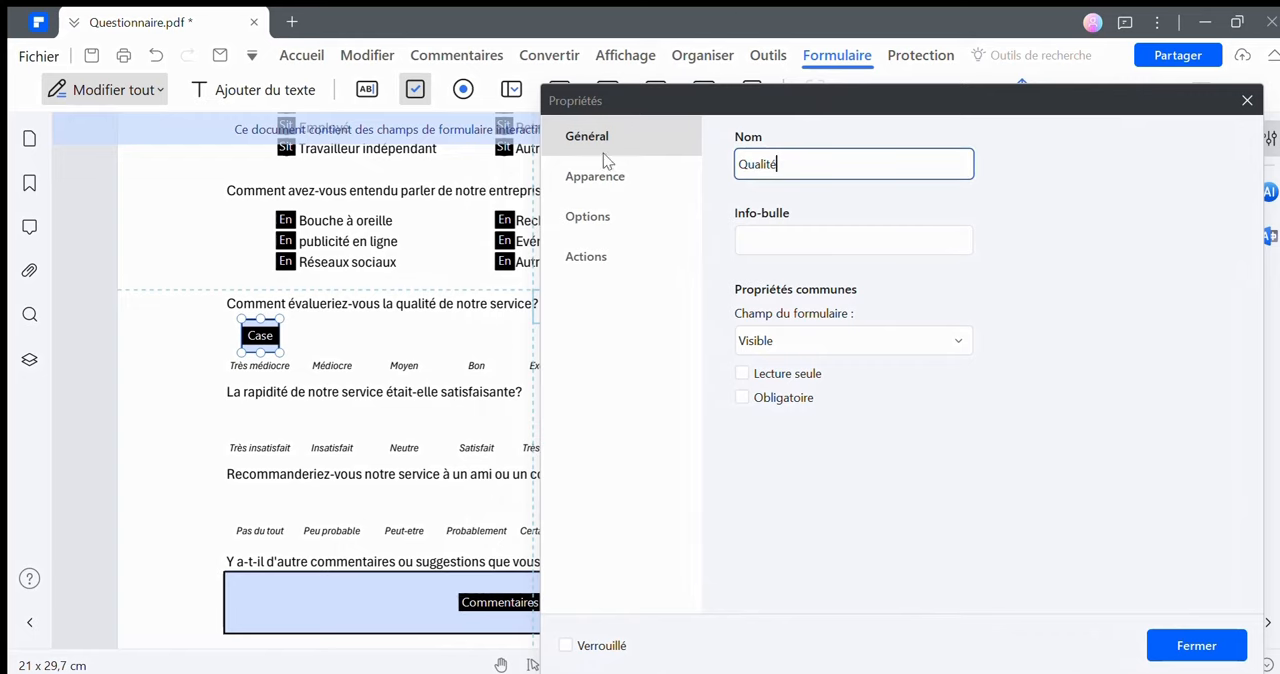
Set the "Qualité" checkbox's text colour to orange-yellow FFC000 and its checkbox style to Étoile
left_click(600, 177)
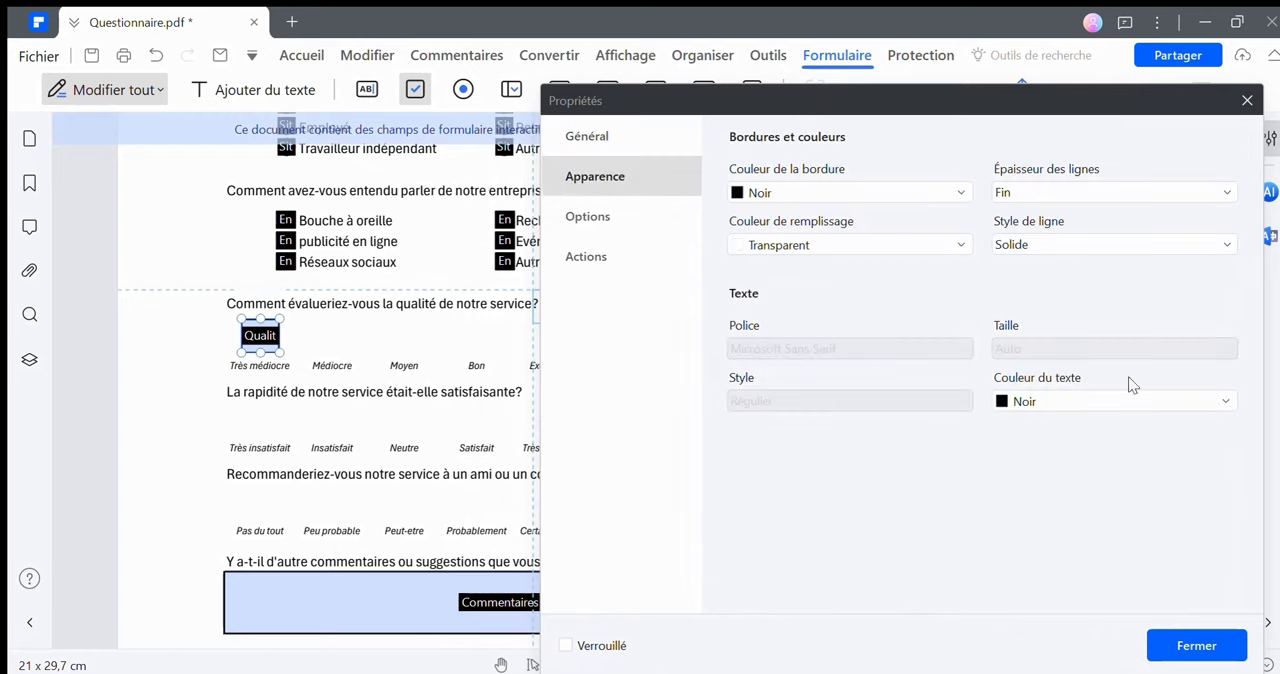
left_click(1220, 405)
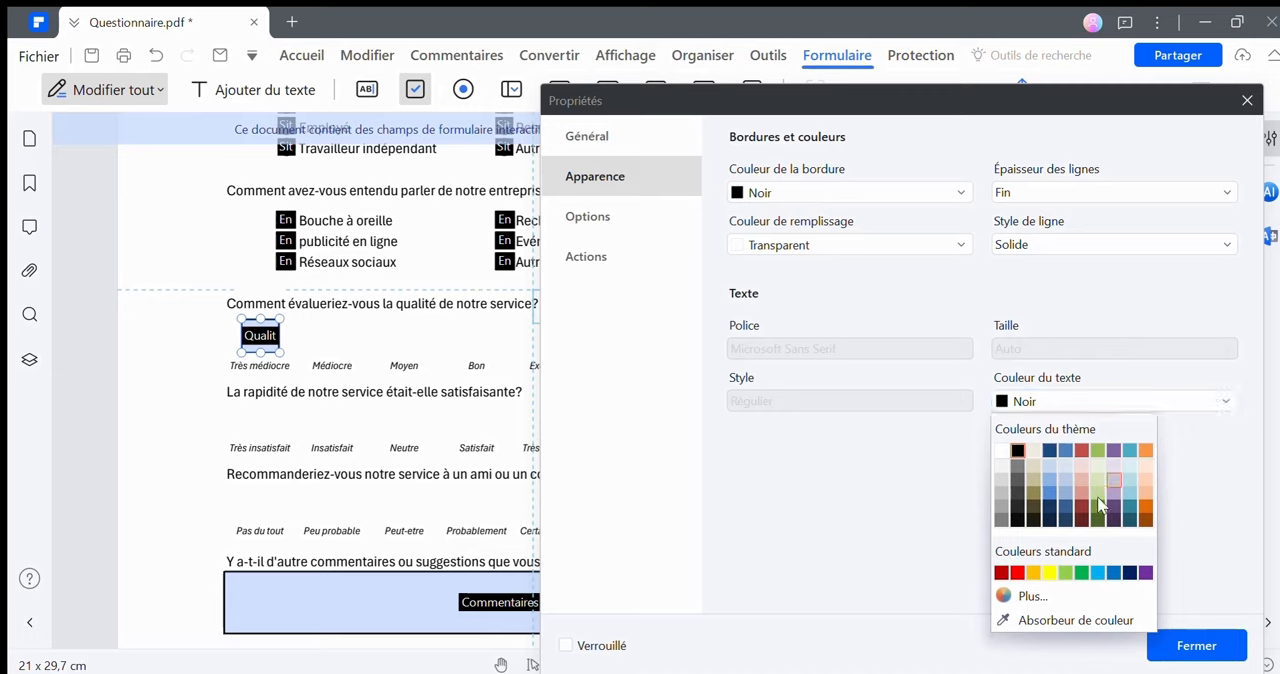
left_click(1033, 573)
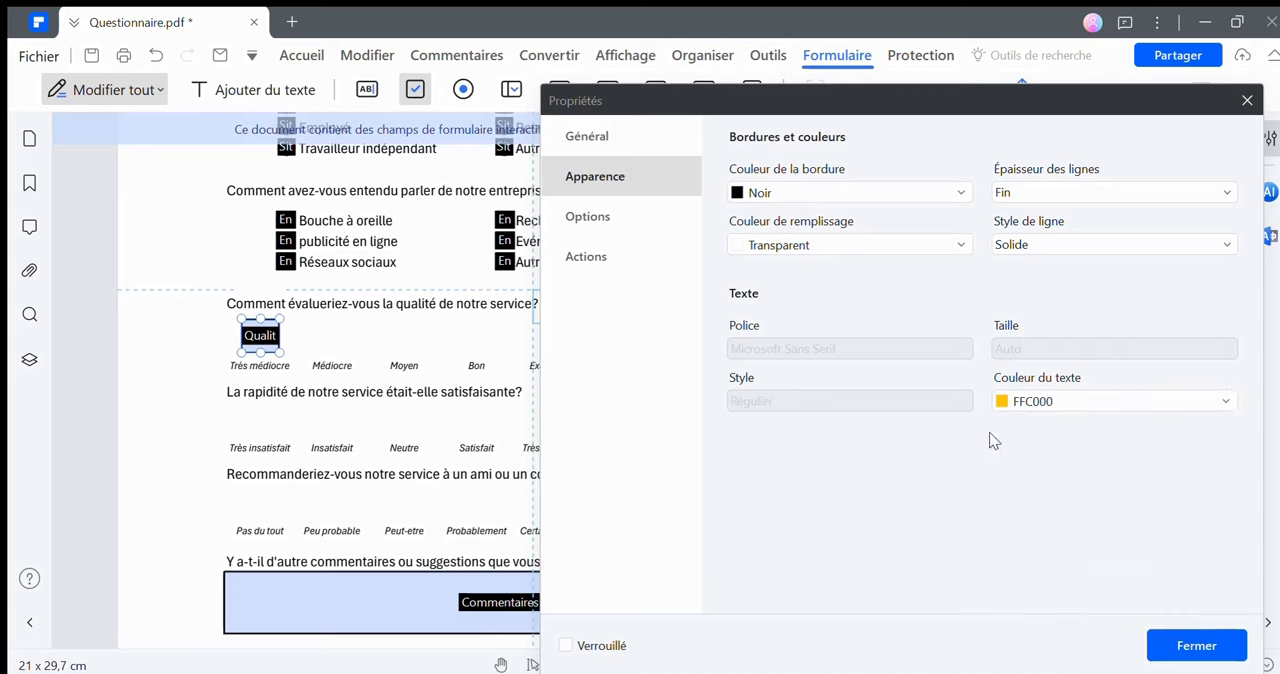
left_click(648, 223)
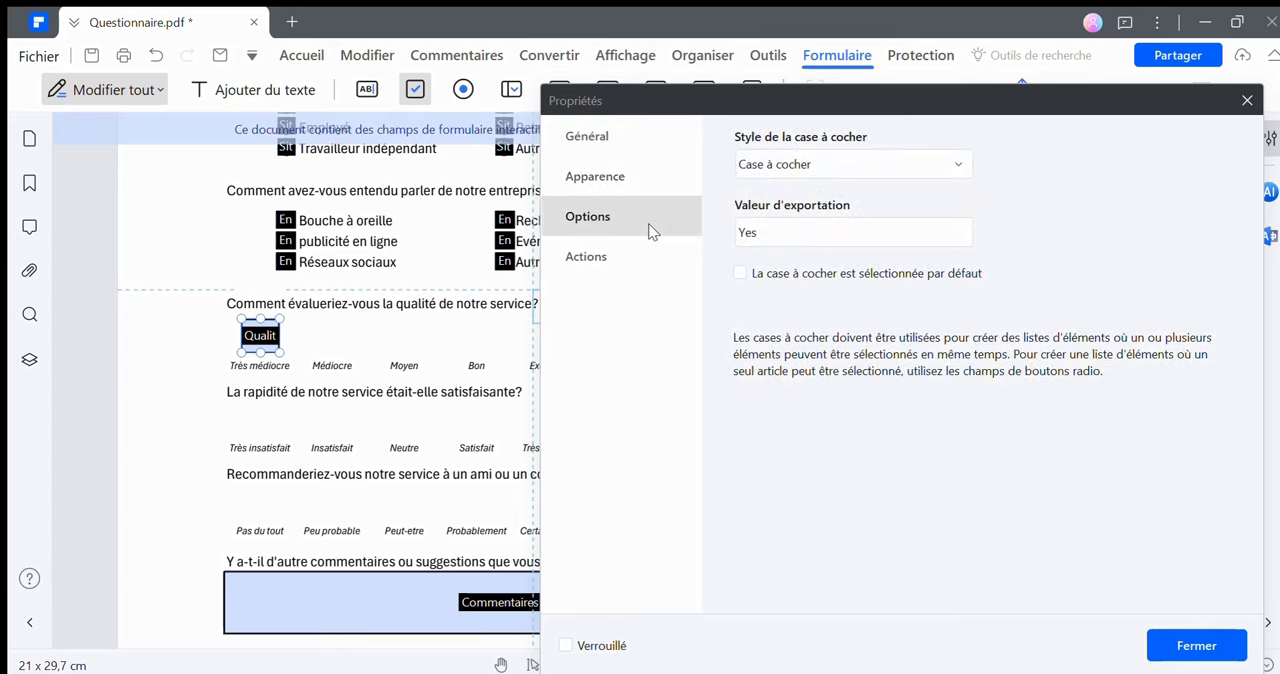
left_click(855, 168)
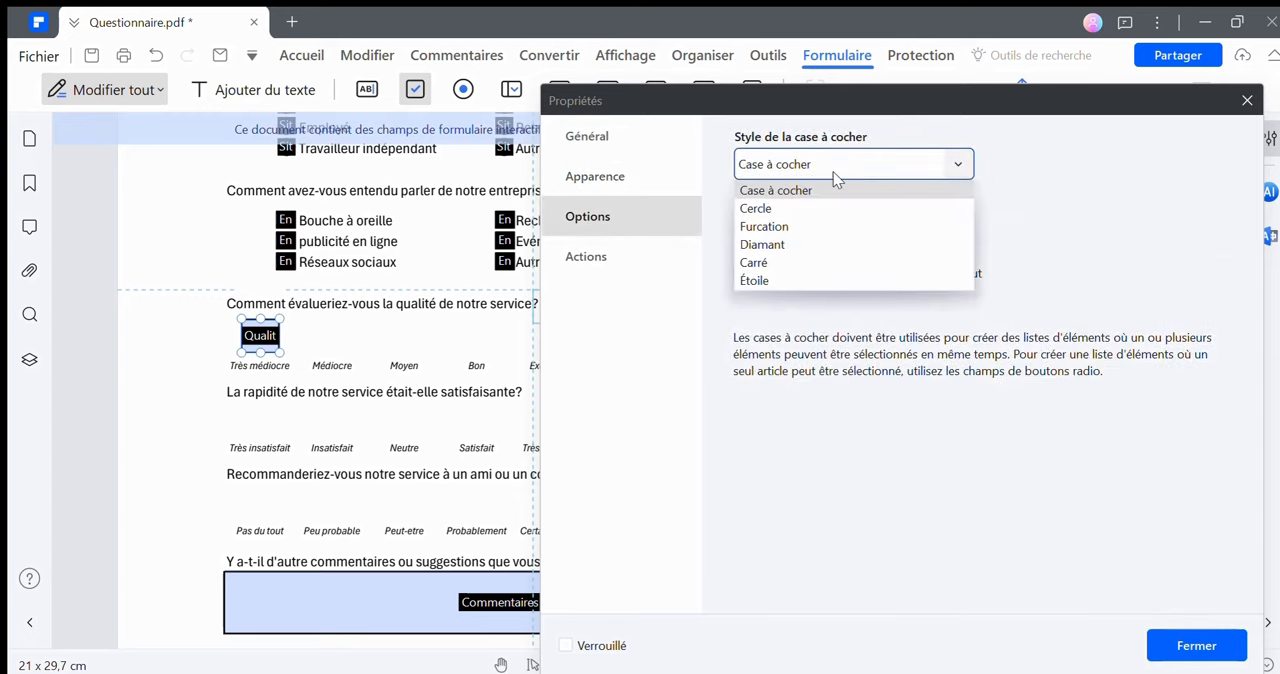
left_click(756, 282)
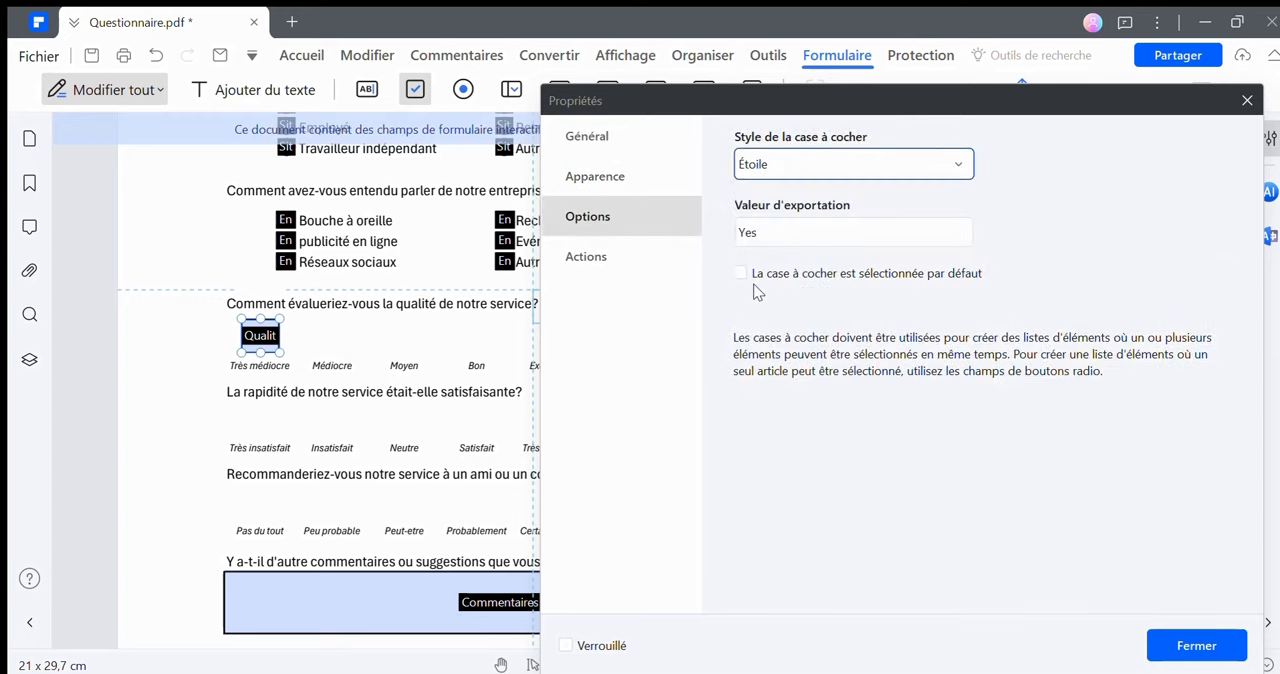
left_click(1196, 646)
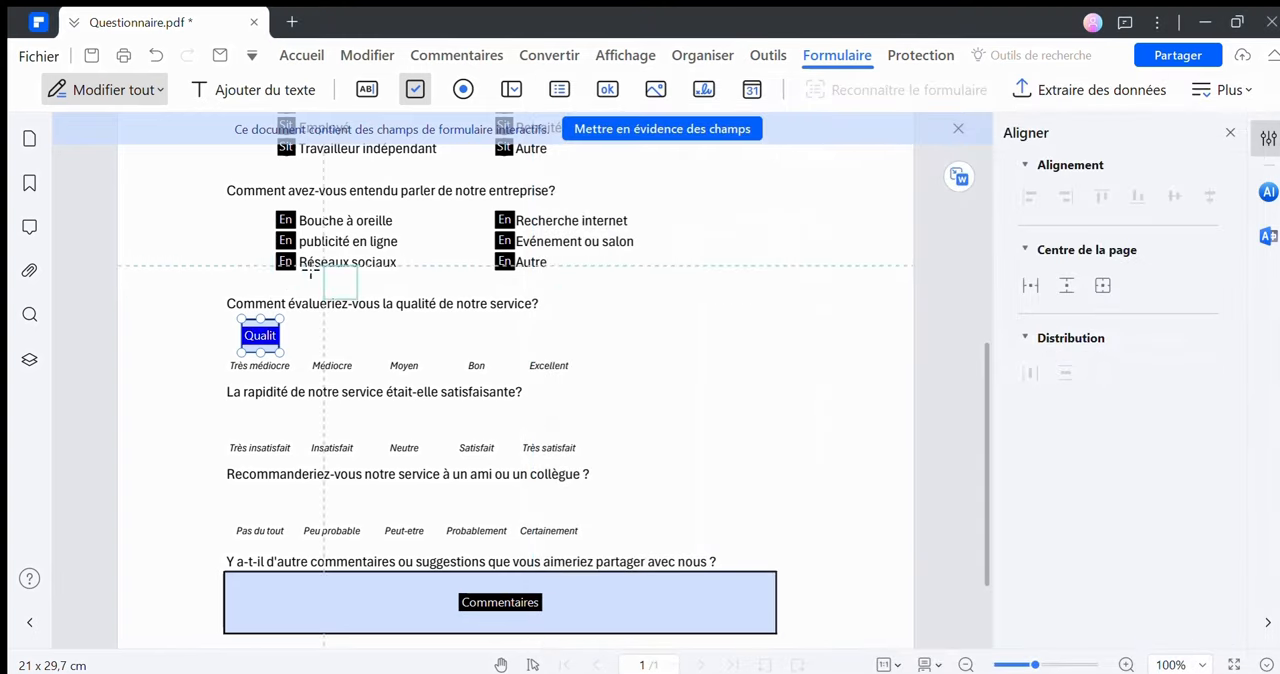
Start creating multiple copies of the "Qualité" checkbox, with 5 fields horizontally and 1 vertically
right_click(253, 338)
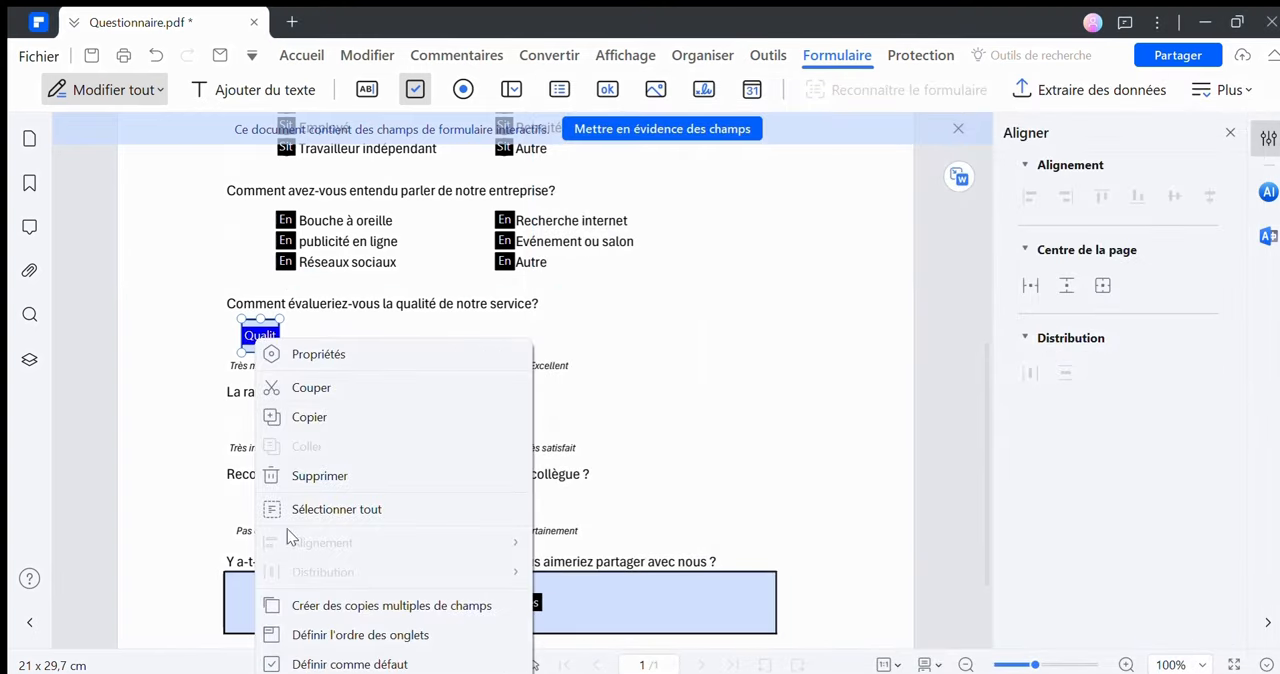
left_click(296, 602)
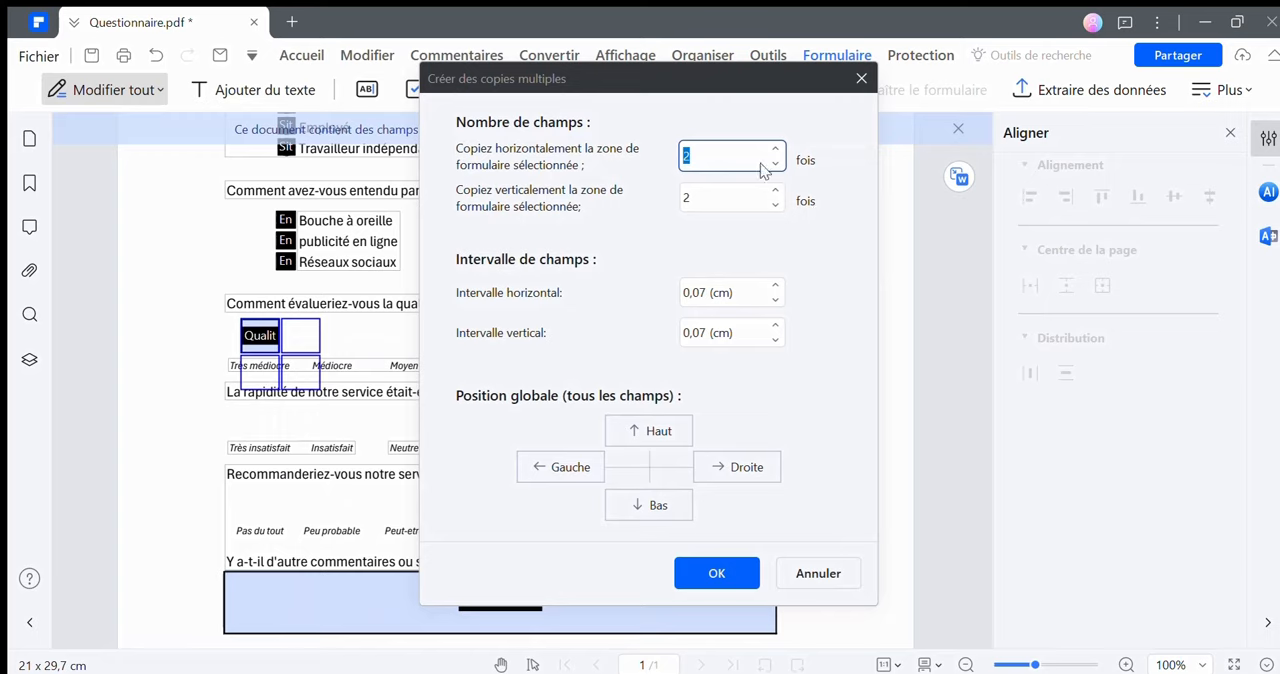
left_click(778, 164)
left_click(776, 149)
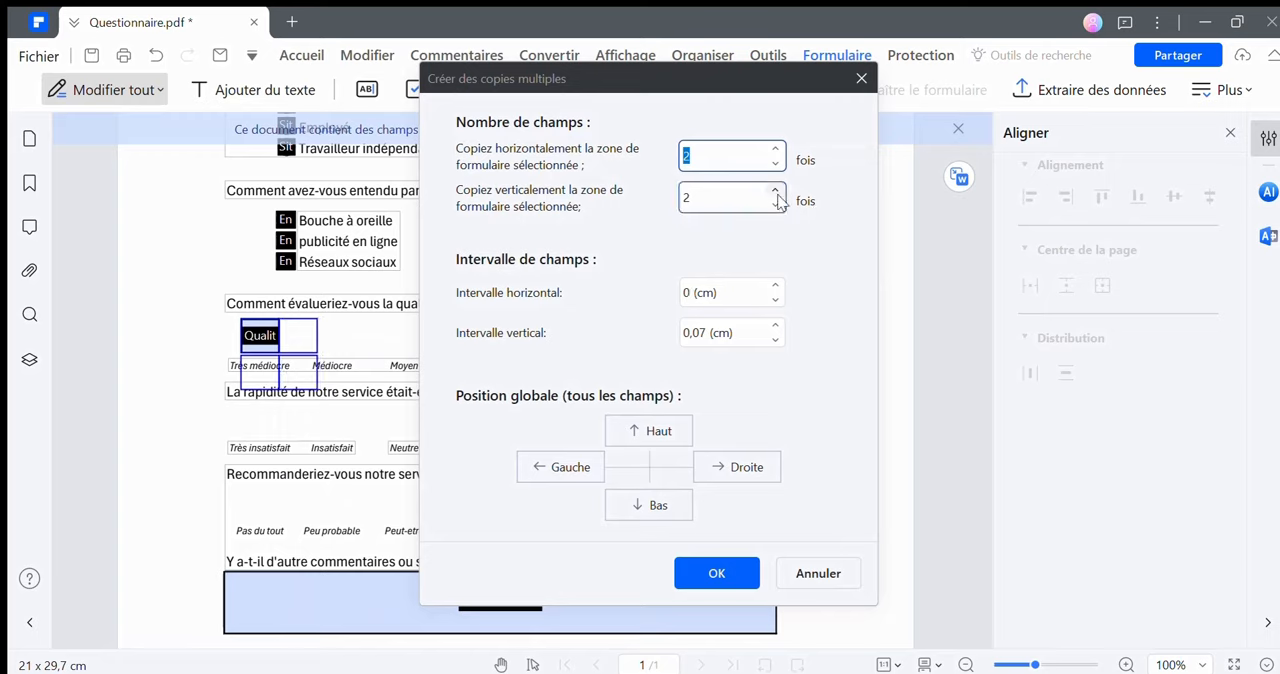
left_click(774, 206)
left_click(780, 149)
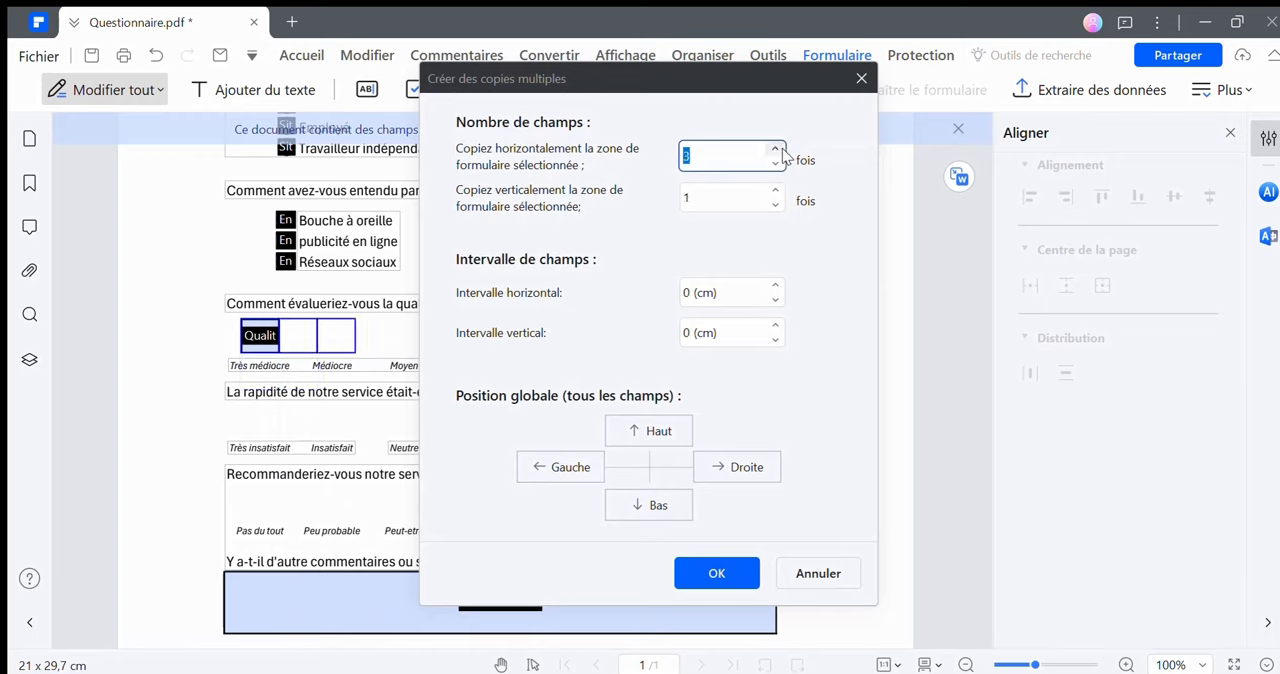
left_click(780, 149)
left_click(780, 149)
Set the horizontal copy interval to 0,9 cm and create the row of "Qualité" checkboxes
left_click_drag(777, 88, 1040, 100)
left_click(1040, 298)
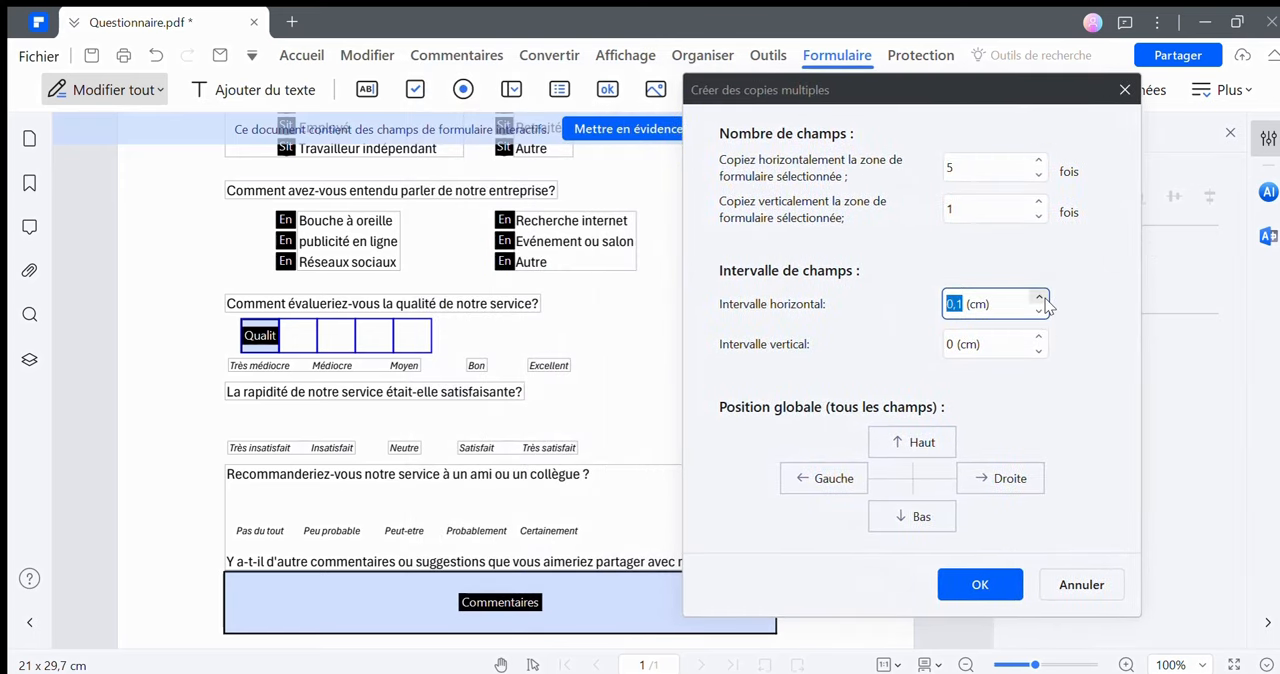
left_click(1040, 298)
left_click(1040, 298)
left_click(1040, 298)
left_click(1040, 298)
left_click(1040, 298)
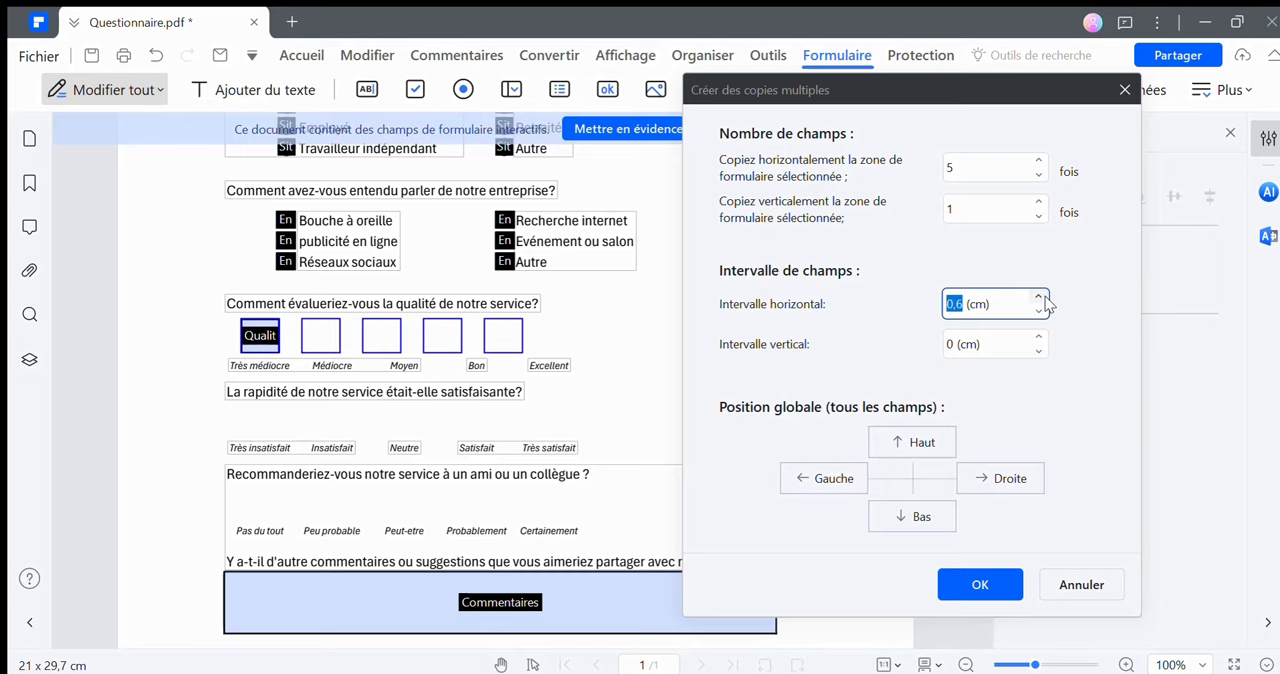
left_click(1040, 298)
left_click(1040, 298)
left_click(1040, 298)
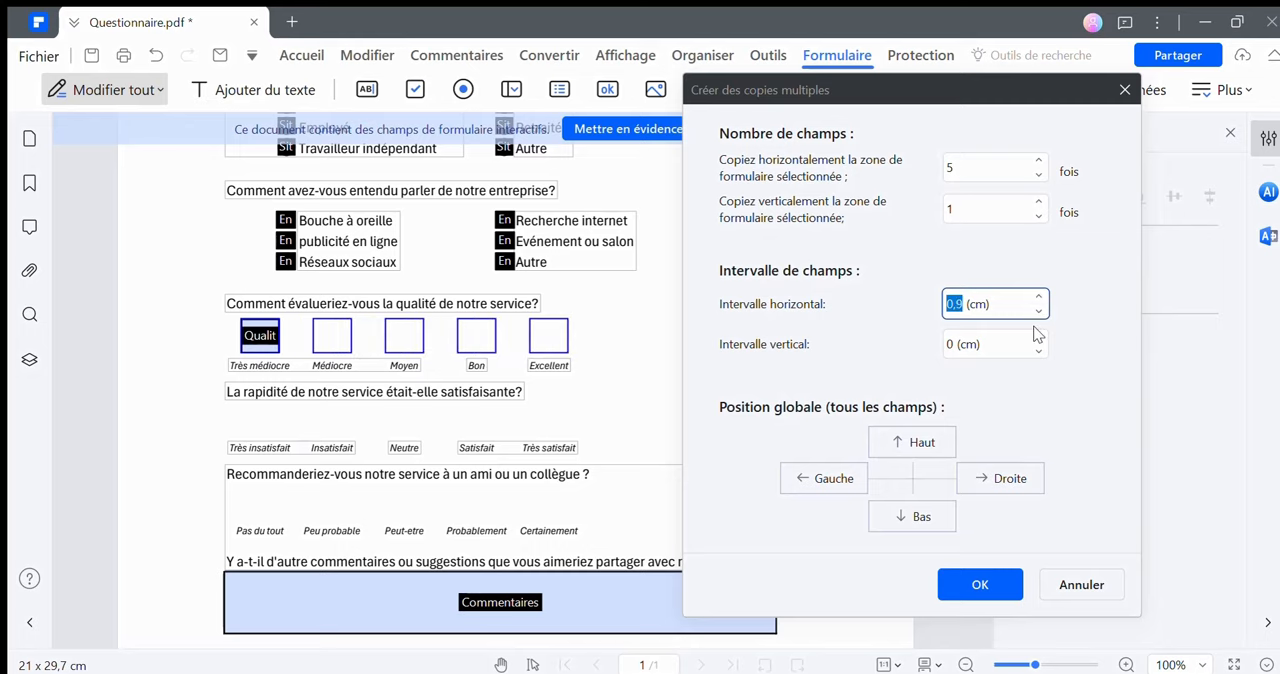
left_click(977, 588)
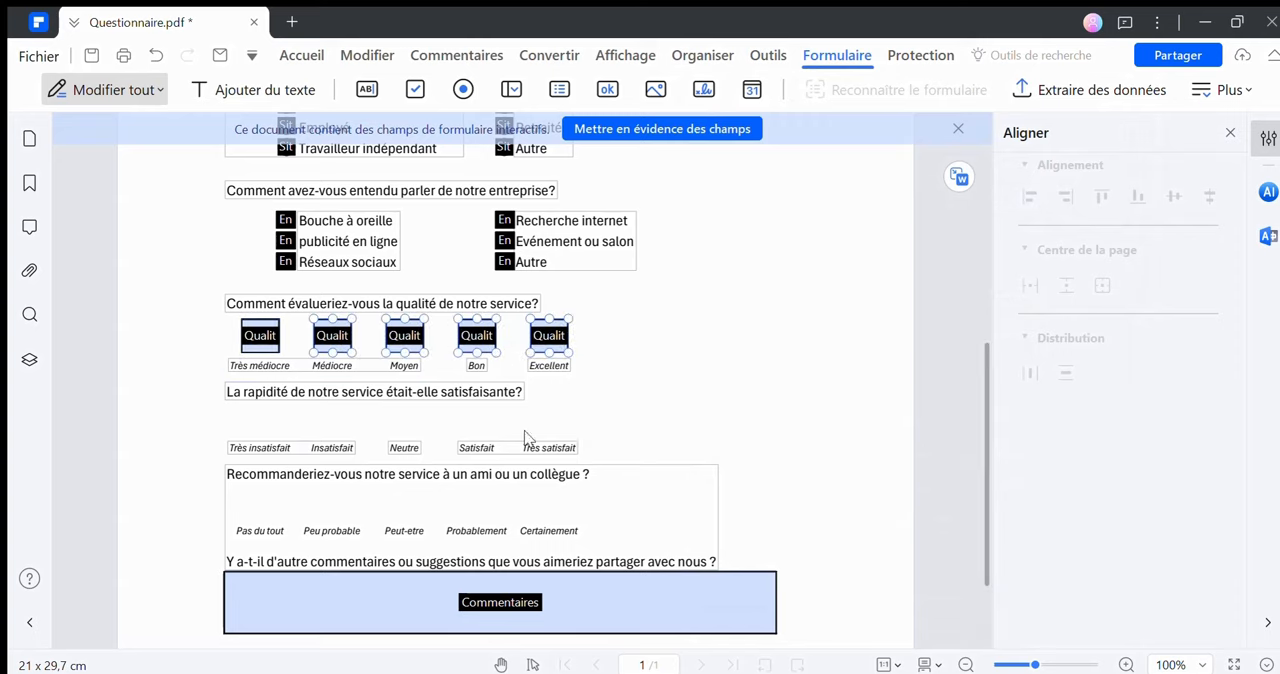
left_click(278, 428)
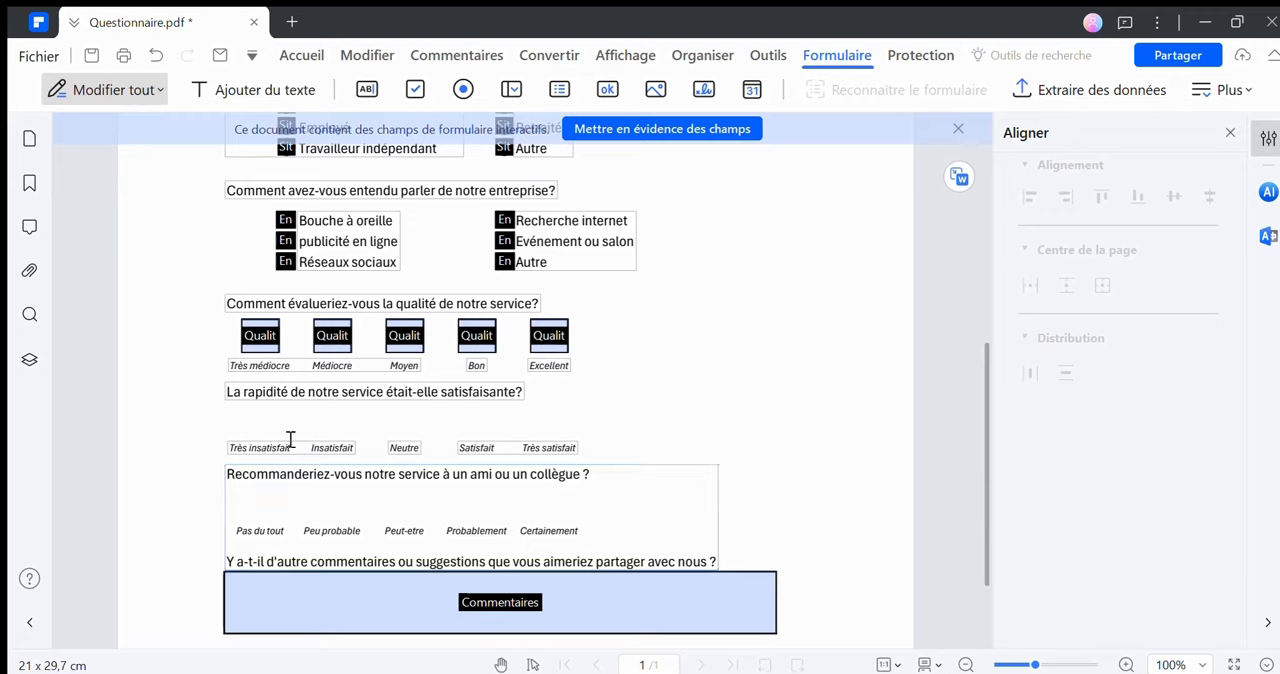
left_click(415, 89)
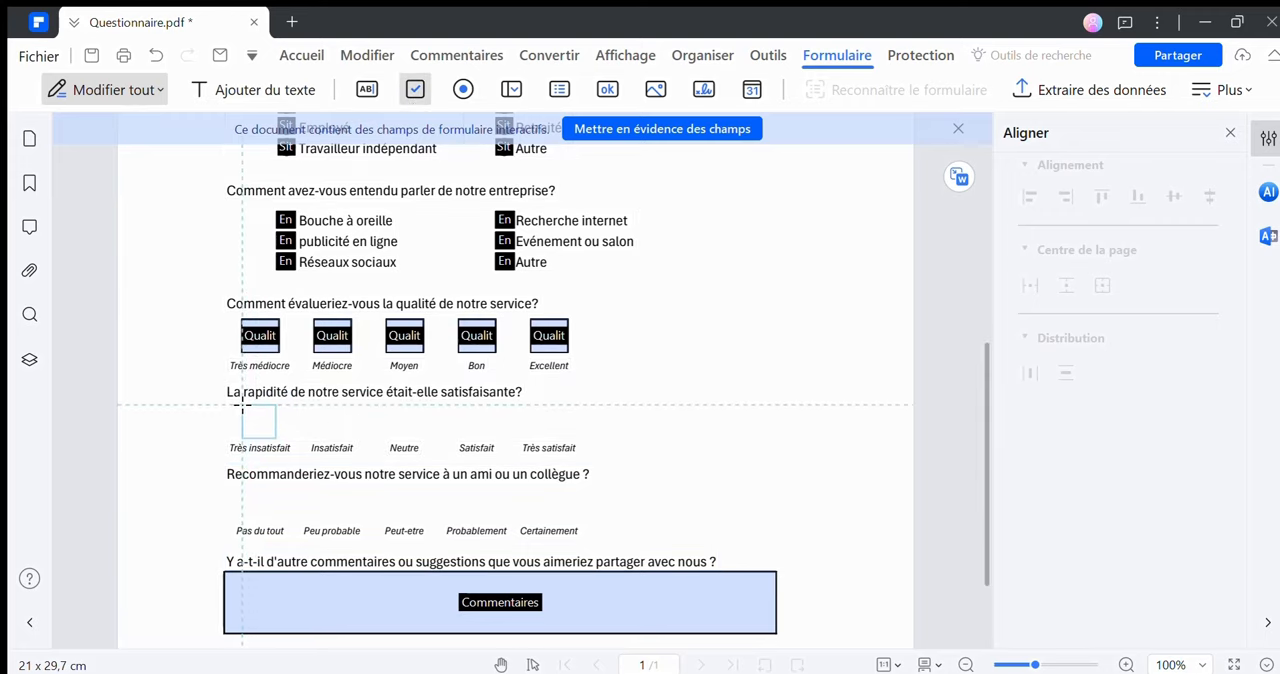
left_click(415, 89)
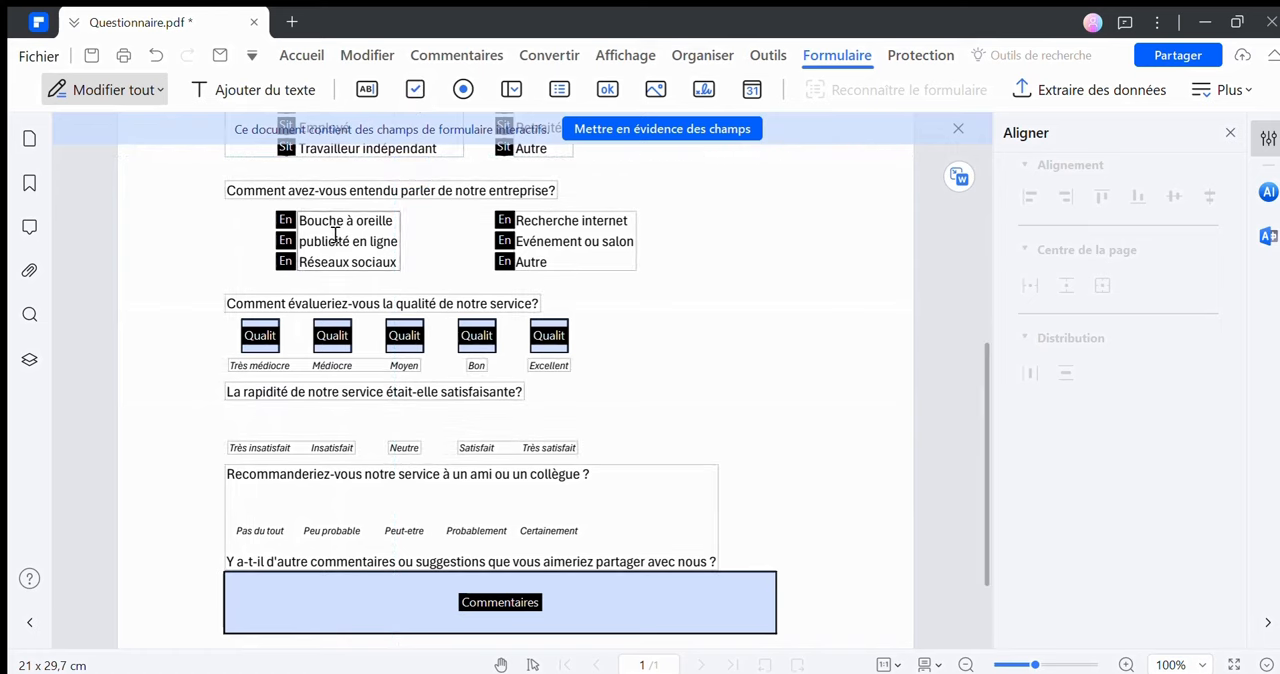
Duplicate the "Qualité" checkbox above "Très médiocre" and position the copy above "Très insatisfait"
left_click(279, 336)
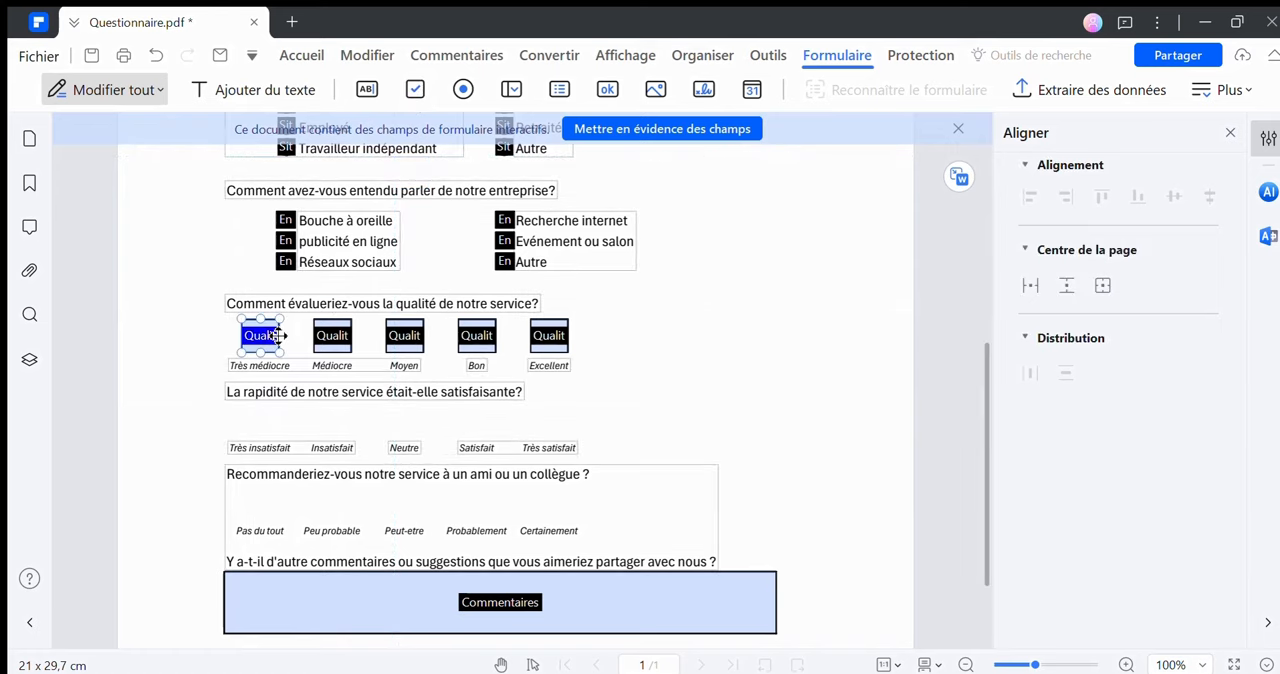
right_click(268, 331)
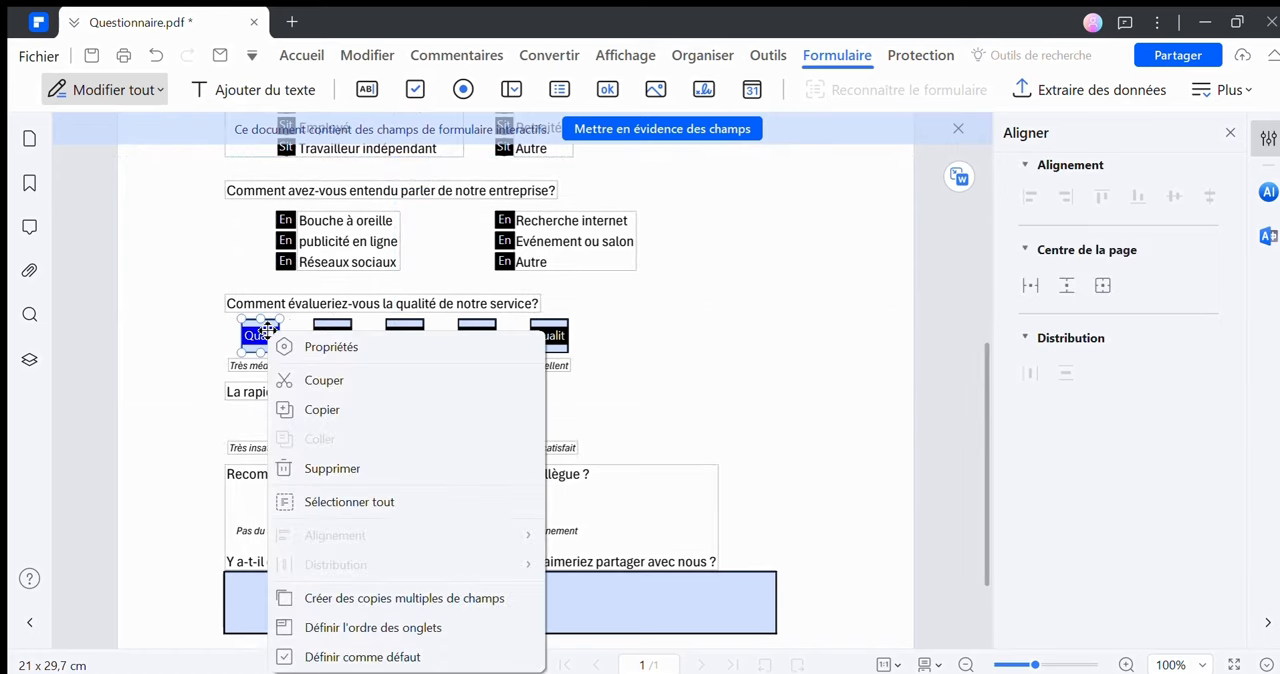
left_click(309, 410)
left_click(273, 422)
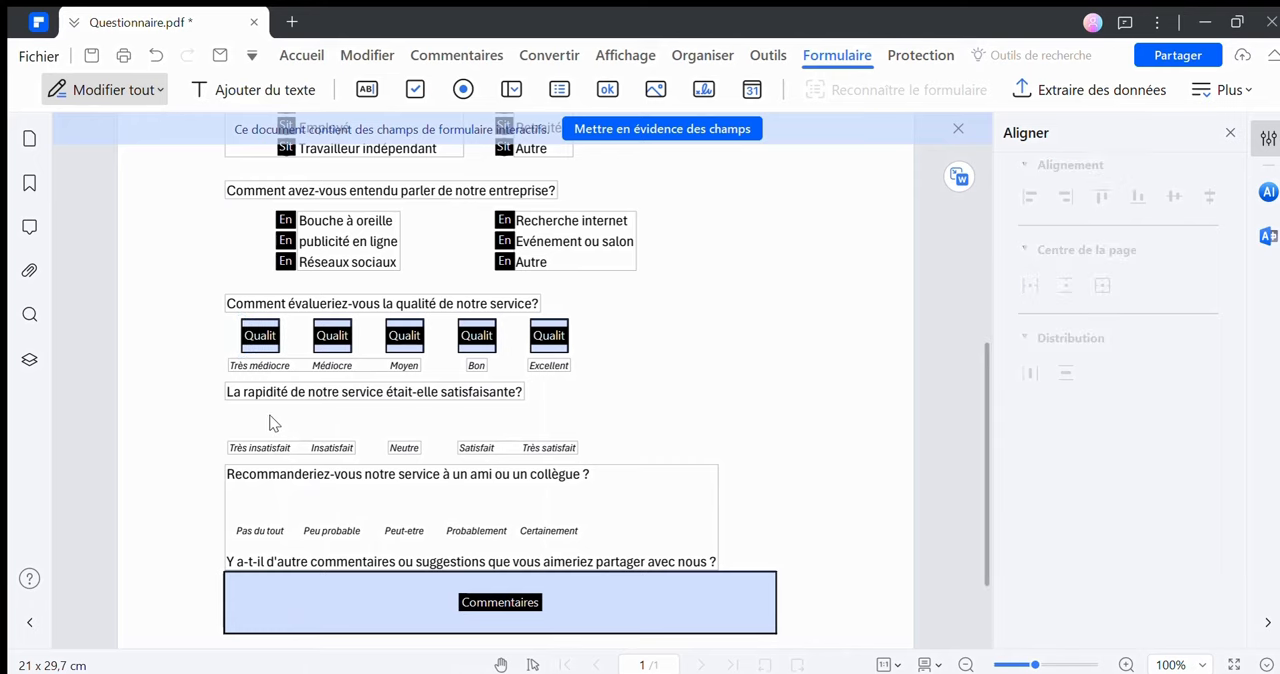
right_click(270, 422)
left_click(315, 445)
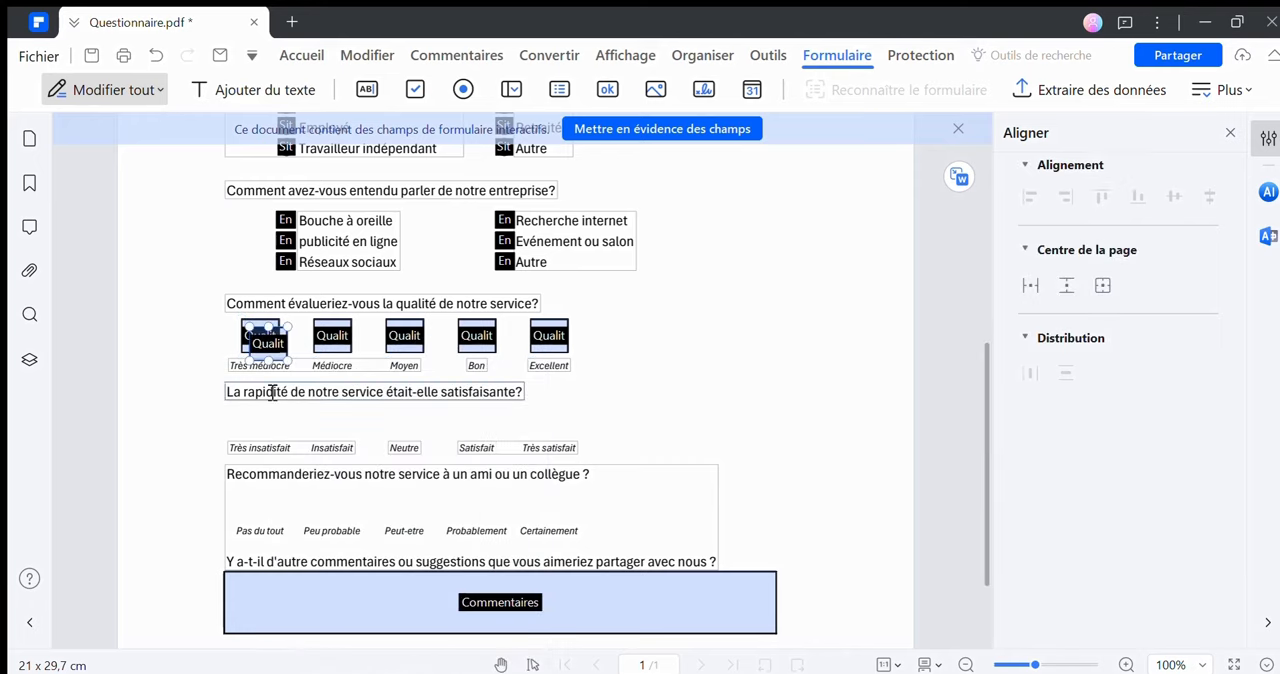
left_click_drag(283, 347, 260, 422)
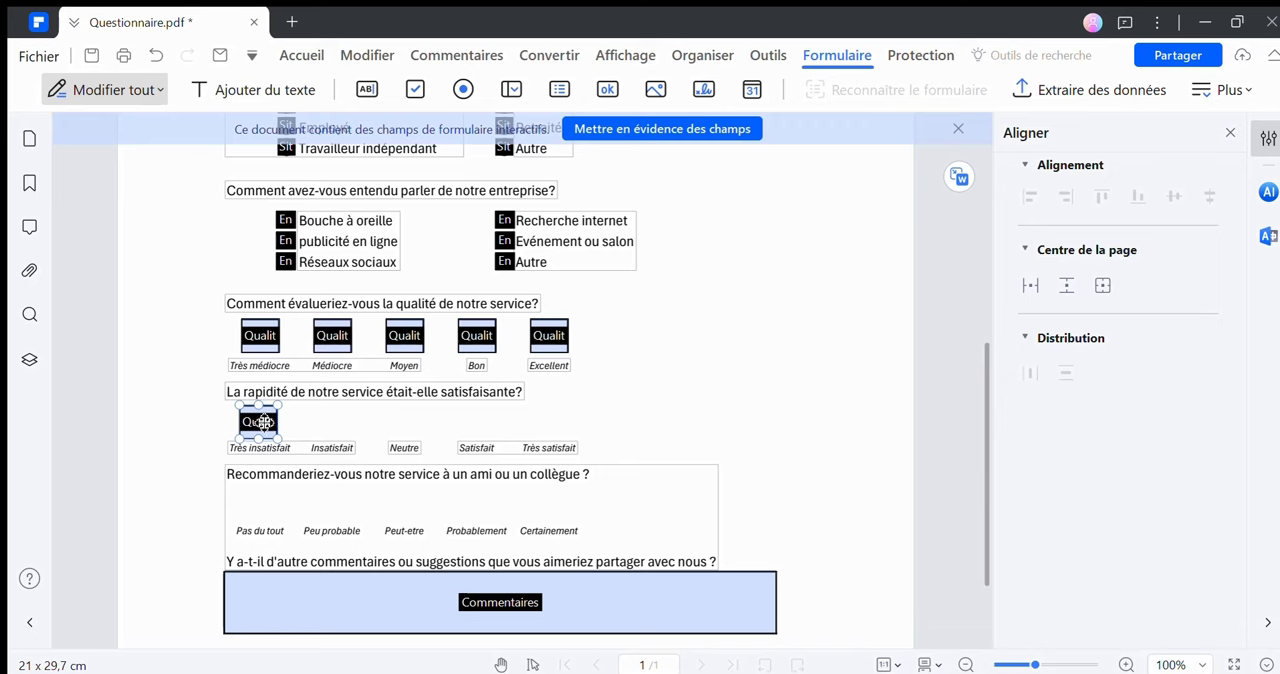
Rename the copied checkbox above "Très insatisfait" as "Rapidité" and review its appearance and option settings
double_click(263, 417)
left_click_drag(537, 115, 466, 118)
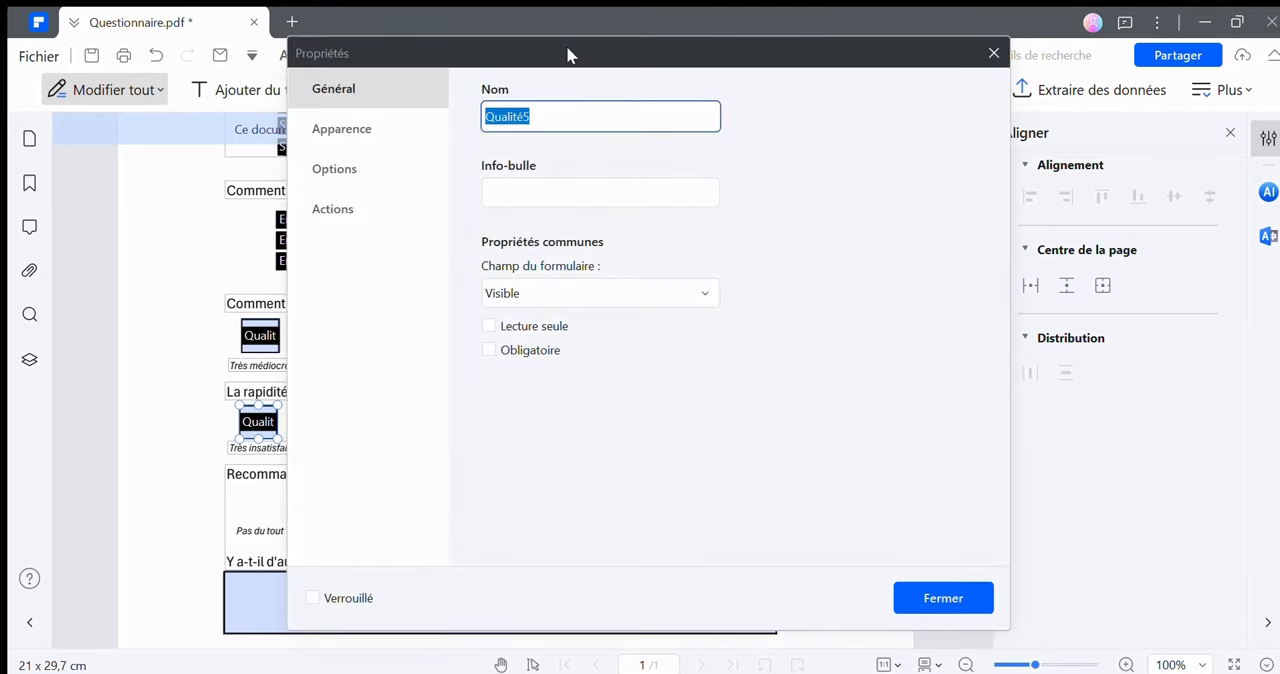
left_click_drag(567, 54, 854, 78)
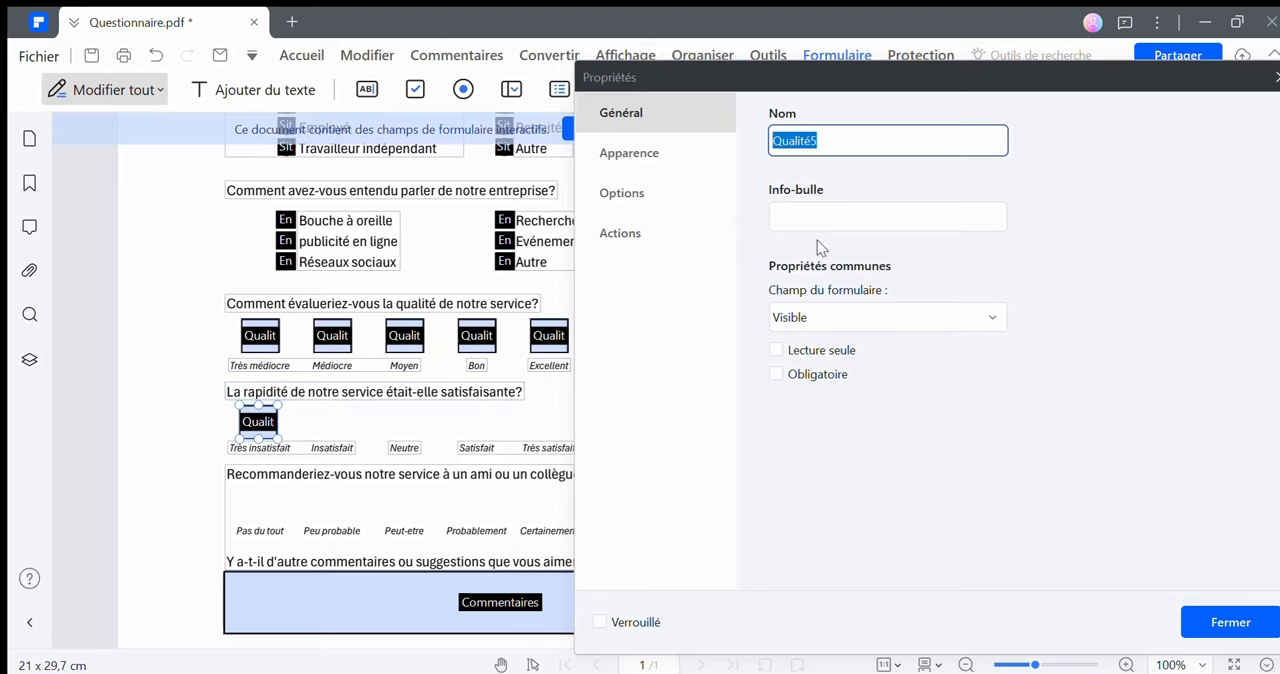
type("Rap")
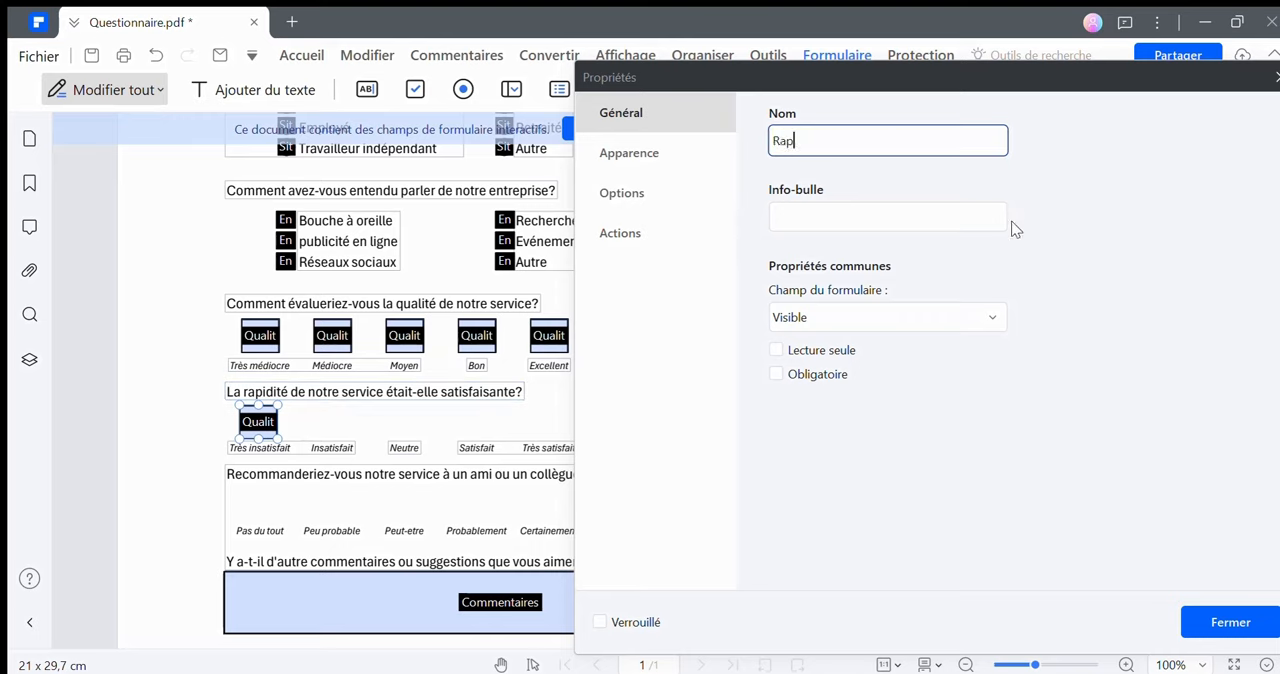
type("idité")
left_click(648, 167)
left_click(663, 200)
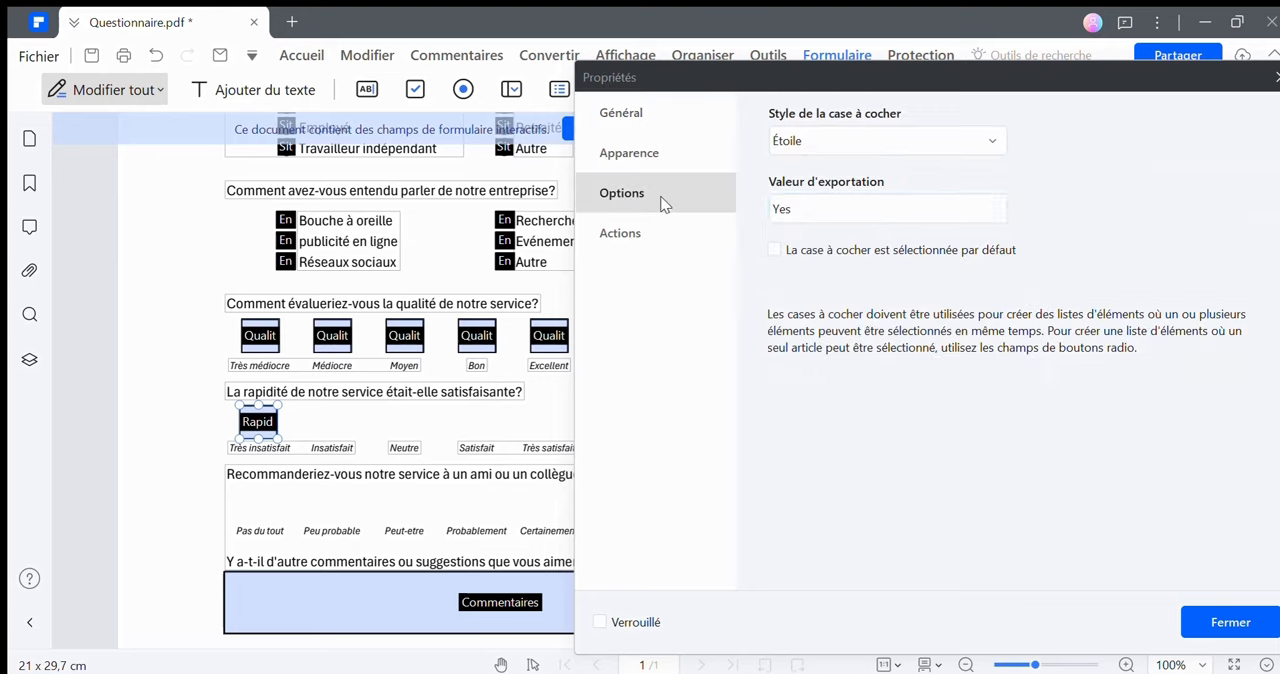
left_click(1198, 618)
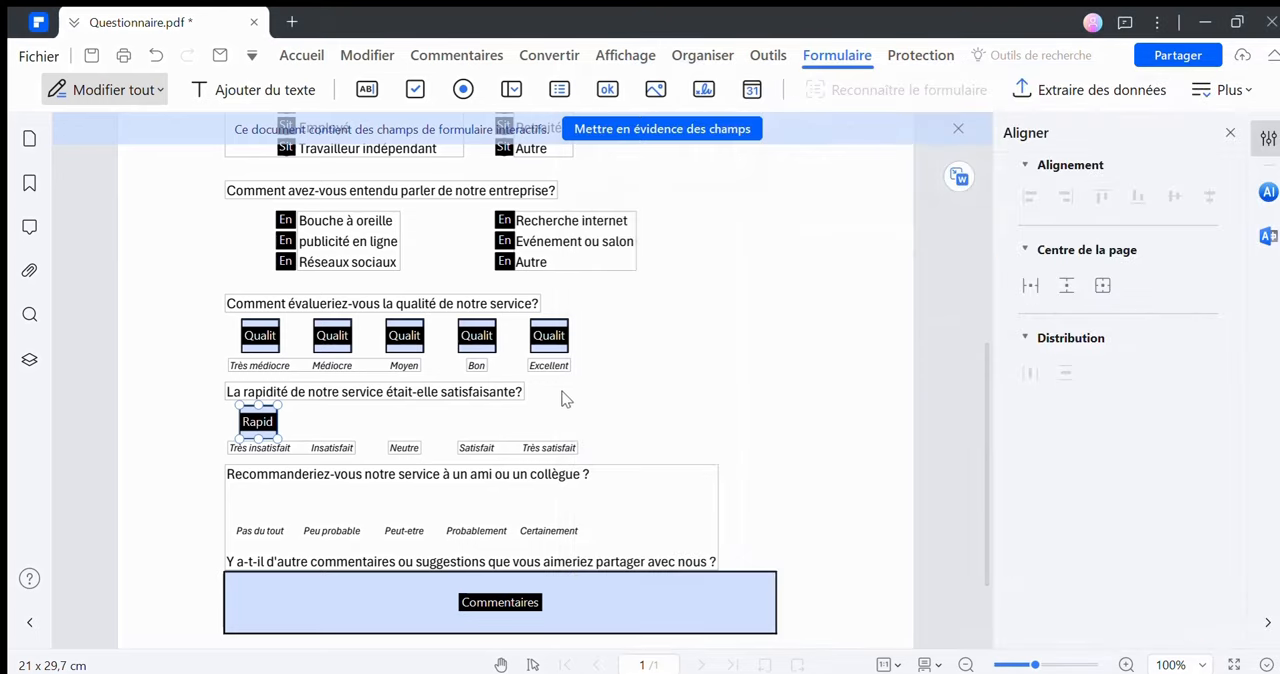
Start creating multiple copies of the "Rapidité" checkbox, with 5 fields horizontally and 1 vertically
right_click(250, 417)
left_click(362, 606)
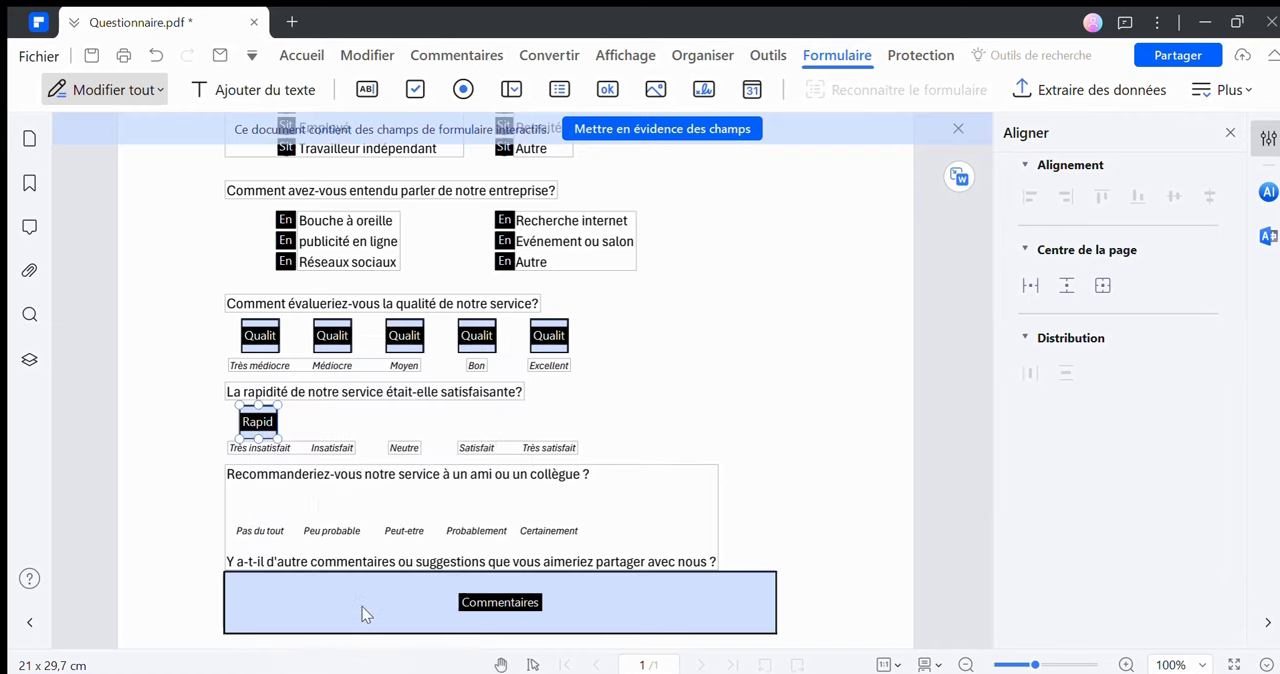
left_click(775, 204)
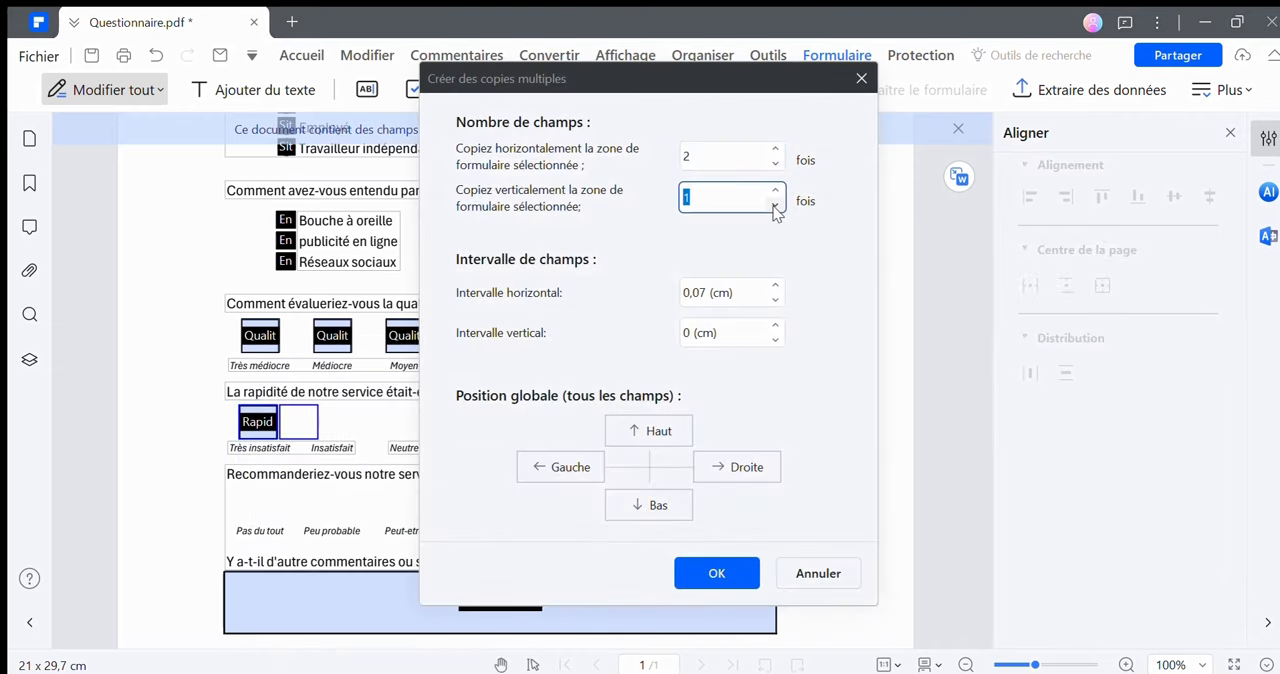
left_click(776, 148)
left_click(776, 148)
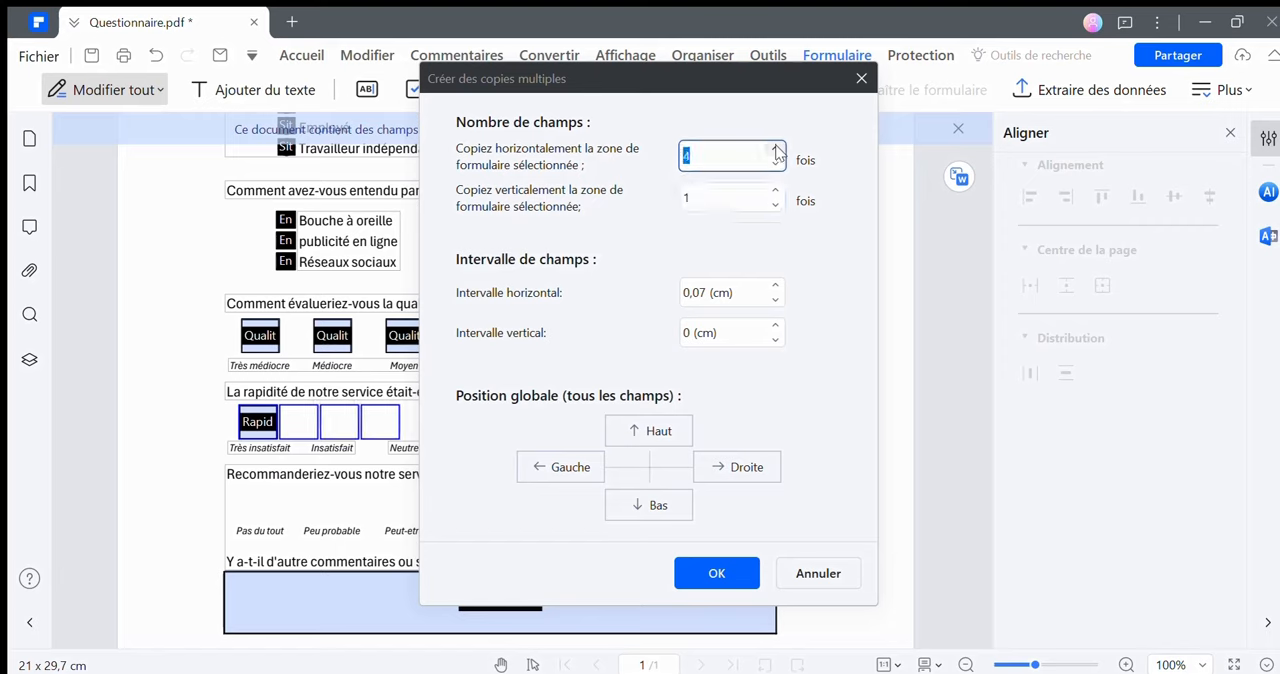
left_click(776, 148)
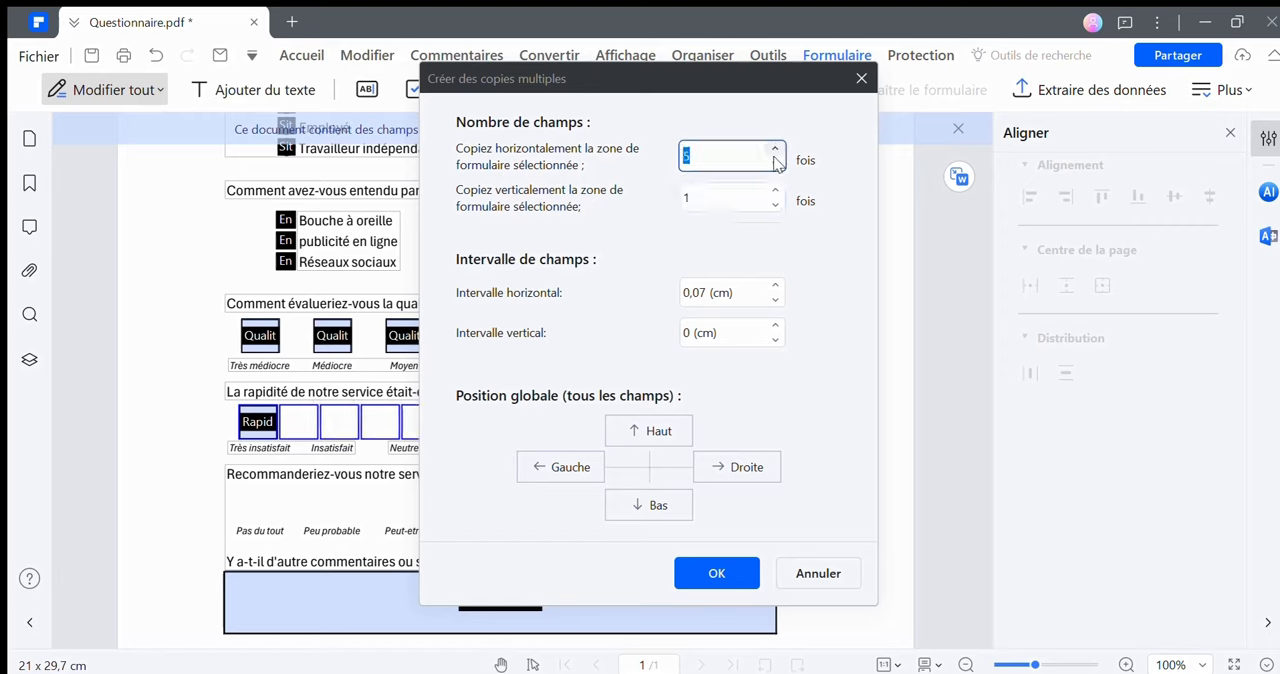
Set the horizontal copy interval to 0,97 cm and create the row of "Rapidité" checkboxes
left_click(776, 286)
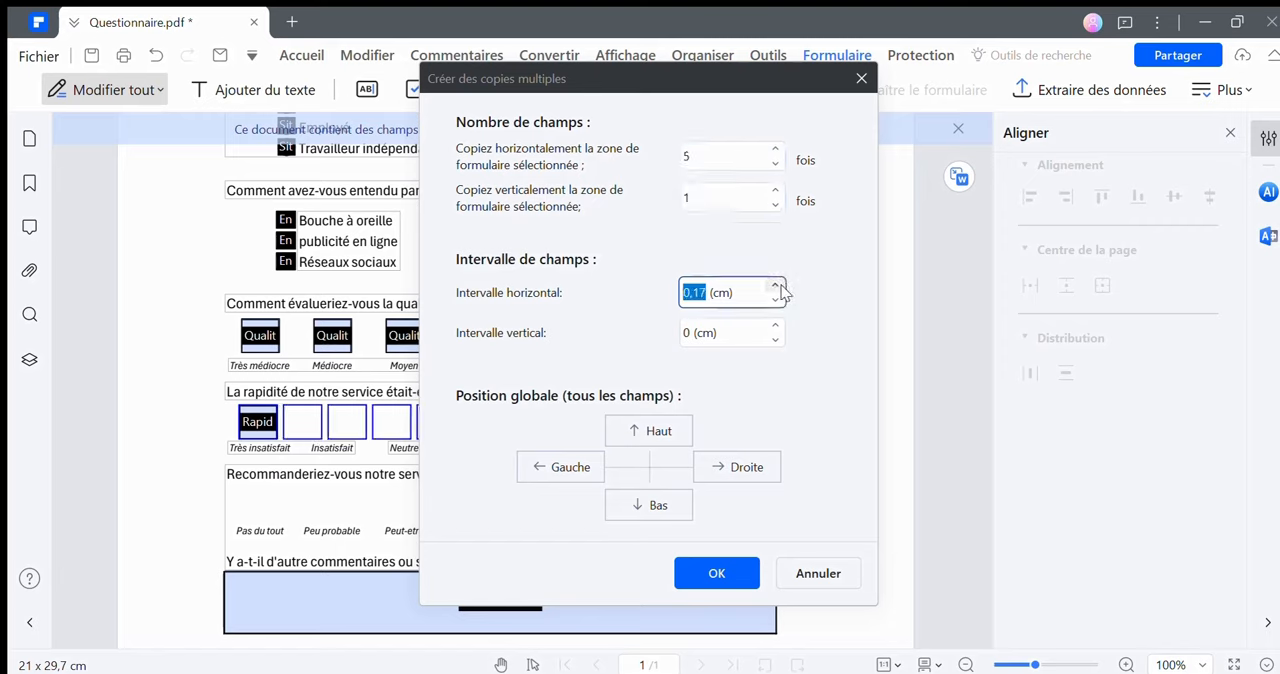
left_click(776, 286)
left_click(776, 286)
left_click(776, 286)
left_click(776, 286)
left_click(776, 286)
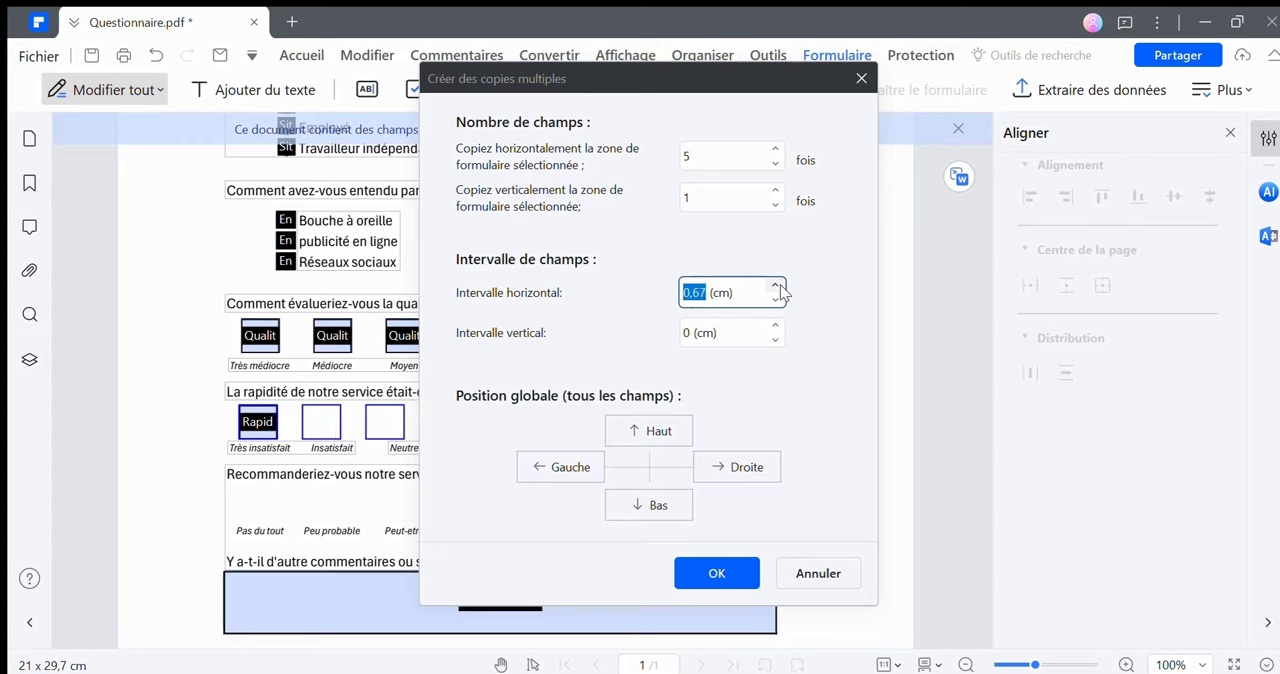
left_click(776, 286)
left_click(776, 286)
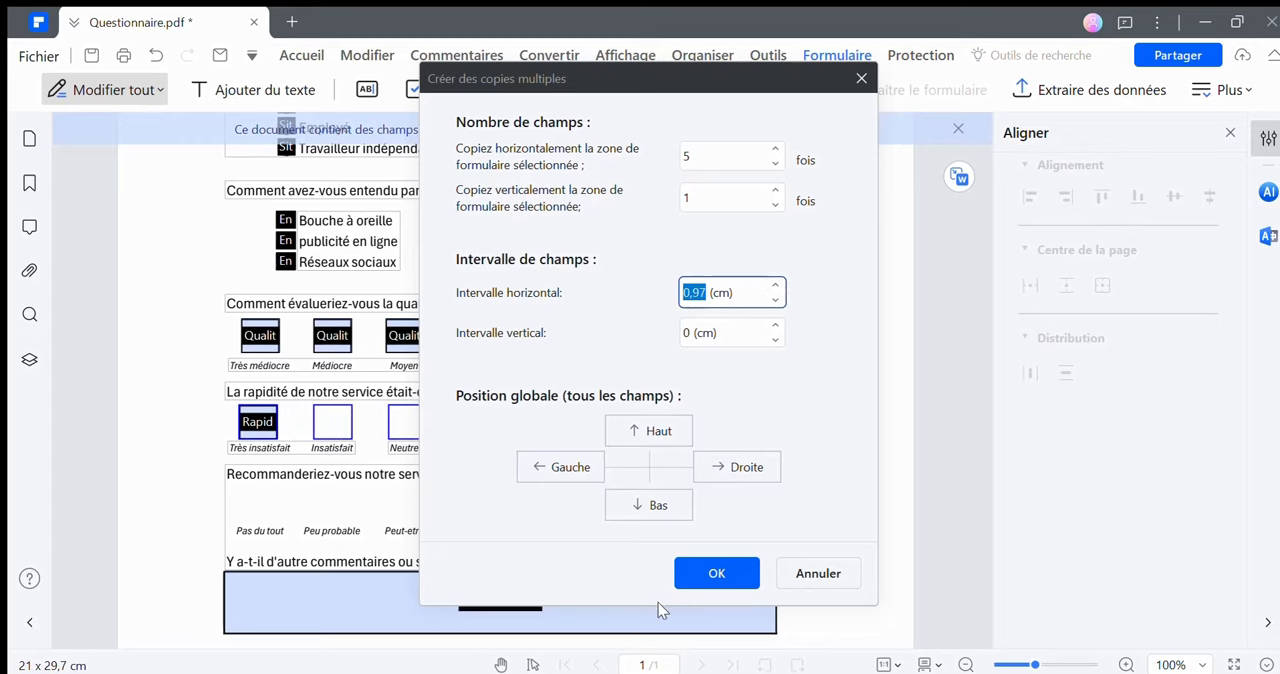
left_click(703, 578)
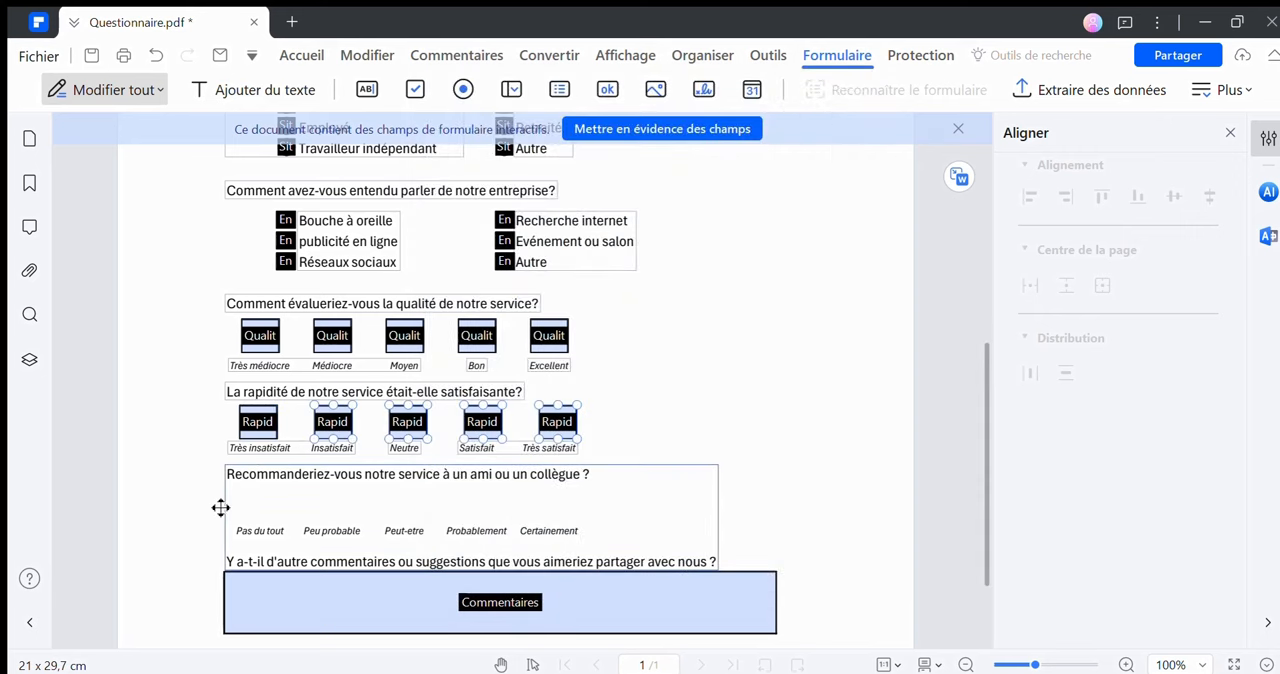
Shift the "Rapidité" checkboxes above "Très satisfait" and "Satisfait" slightly left to line up with the "Qualité" row above
left_click(557, 421)
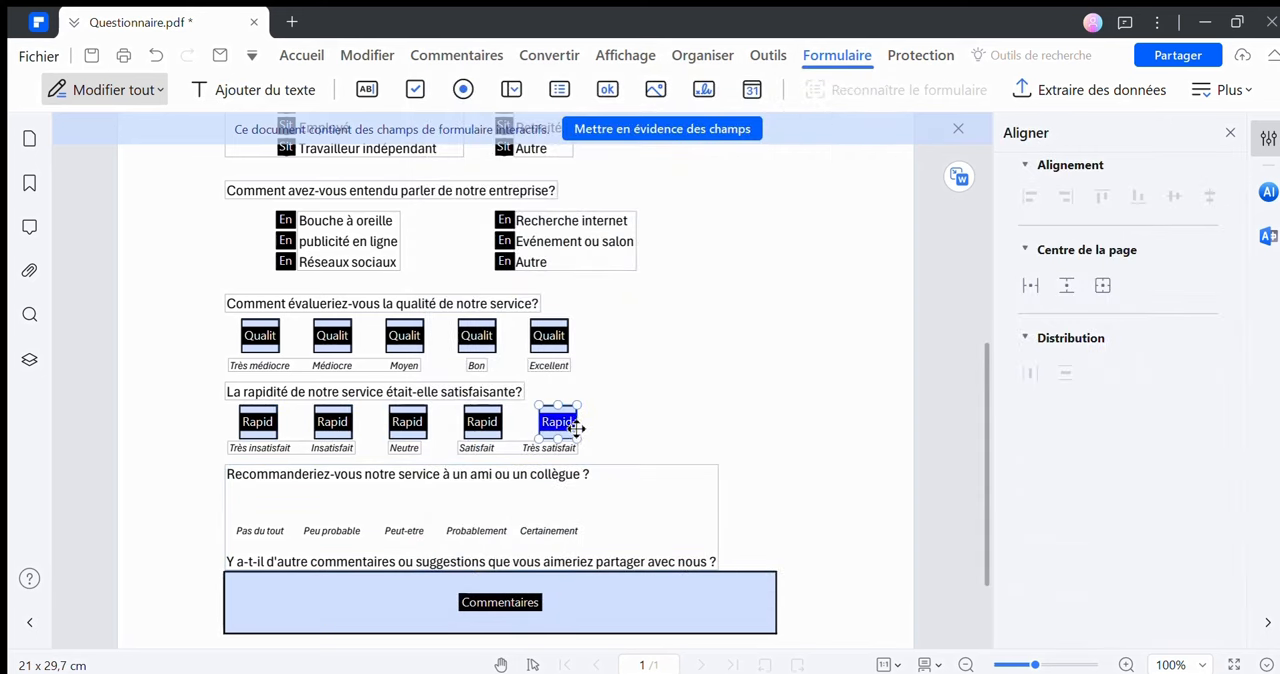
key("Left")
left_click(489, 424)
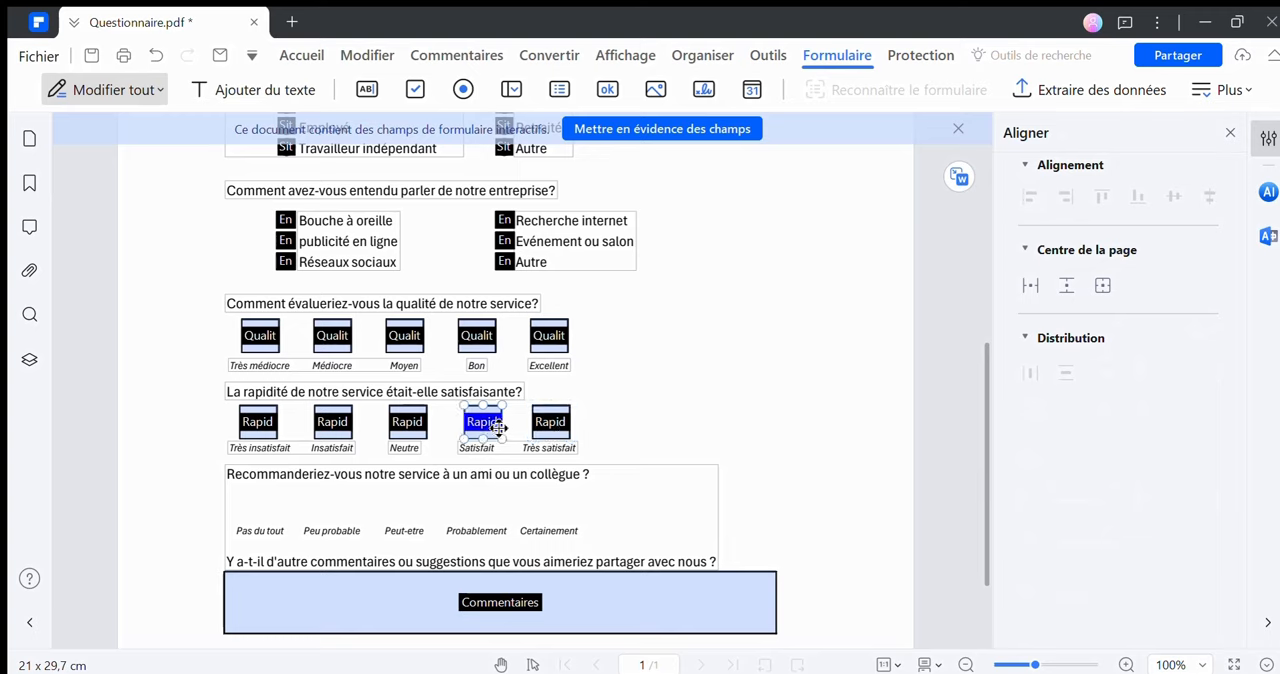
left_click(499, 527)
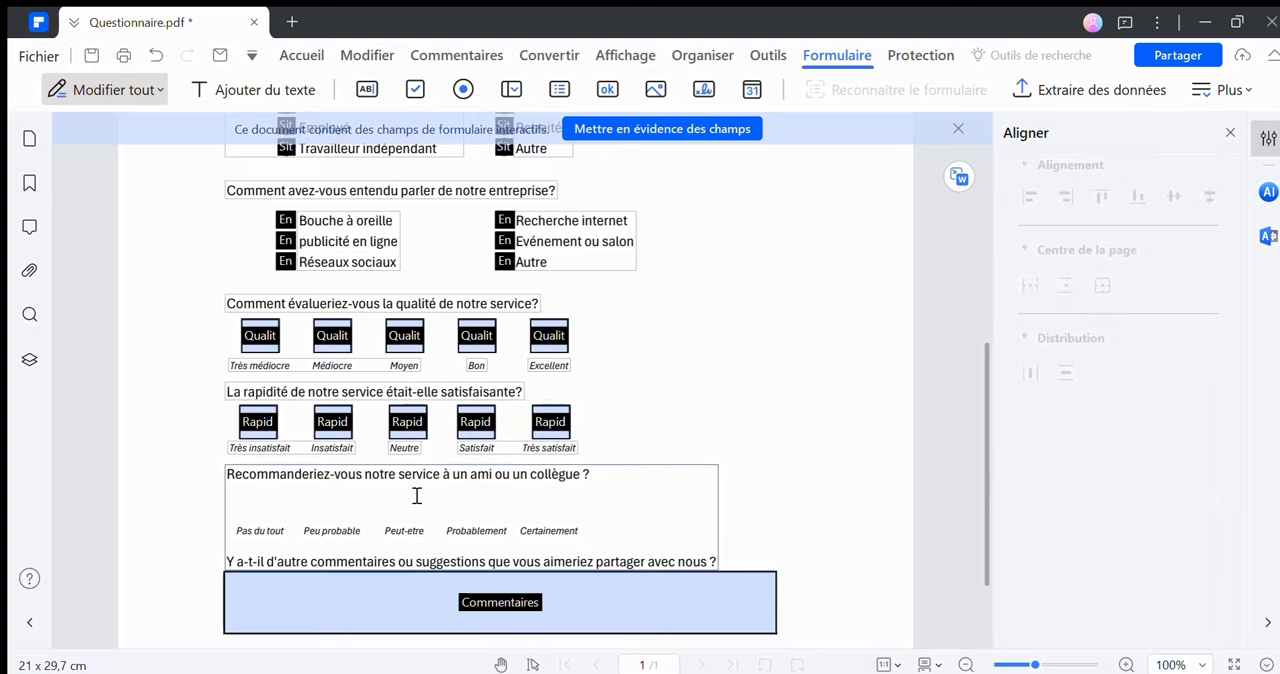
left_click(416, 496)
left_click(208, 403)
Add a new checkbox field above "Pas du tout" under the recommendation question
left_click(412, 92)
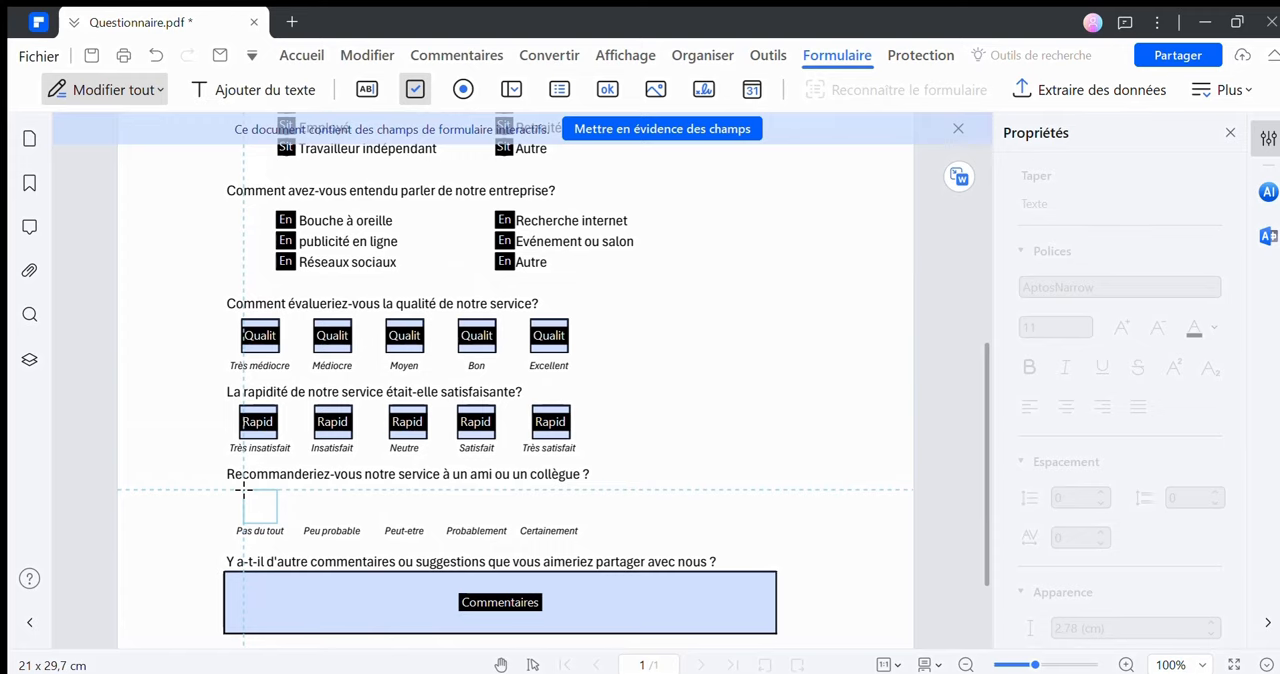
left_click_drag(243, 491, 278, 523)
left_click_drag(278, 522, 278, 523)
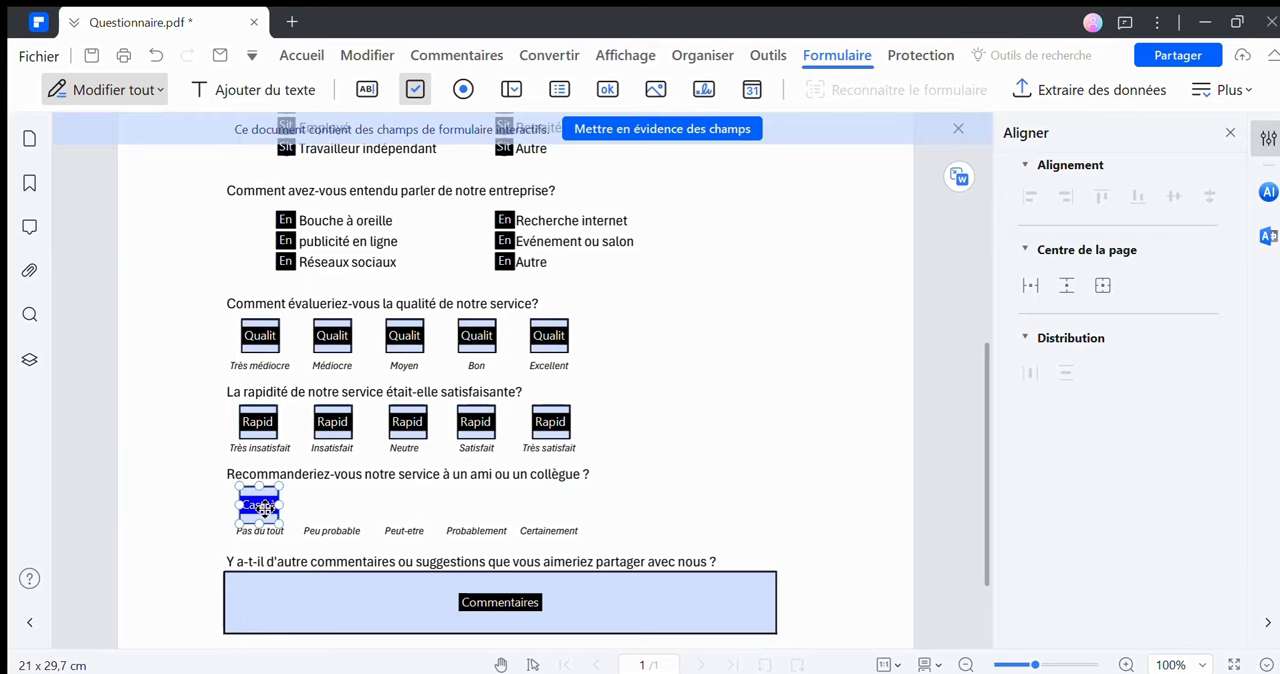
Rename the new checkbox above "Pas du tout" as "Reco"
double_click(264, 508)
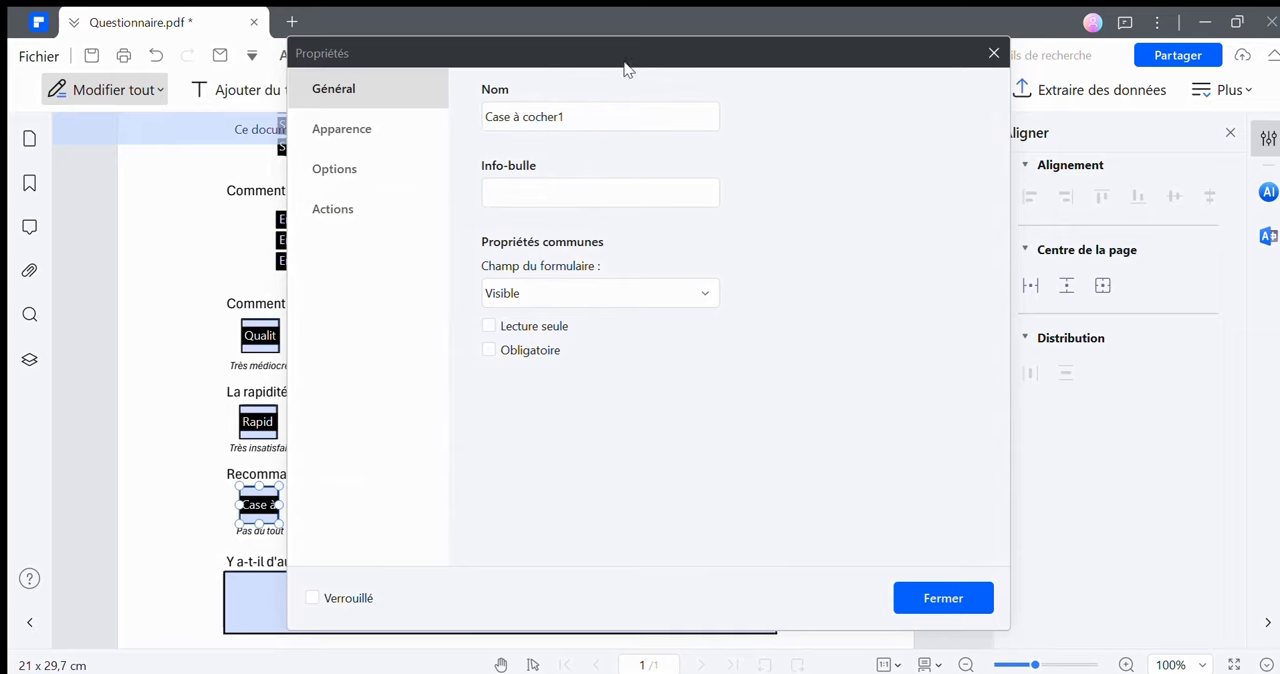
left_click_drag(624, 68, 712, 76)
double_click(626, 125)
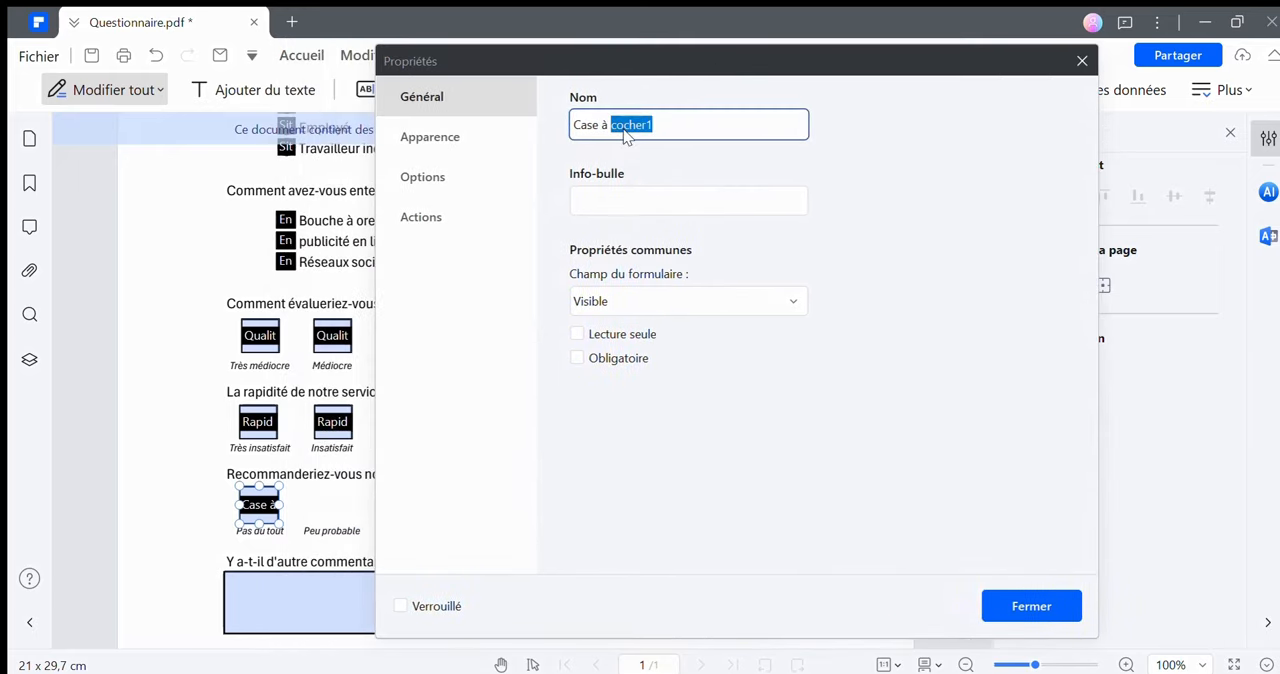
triple_click(624, 125)
type("Re")
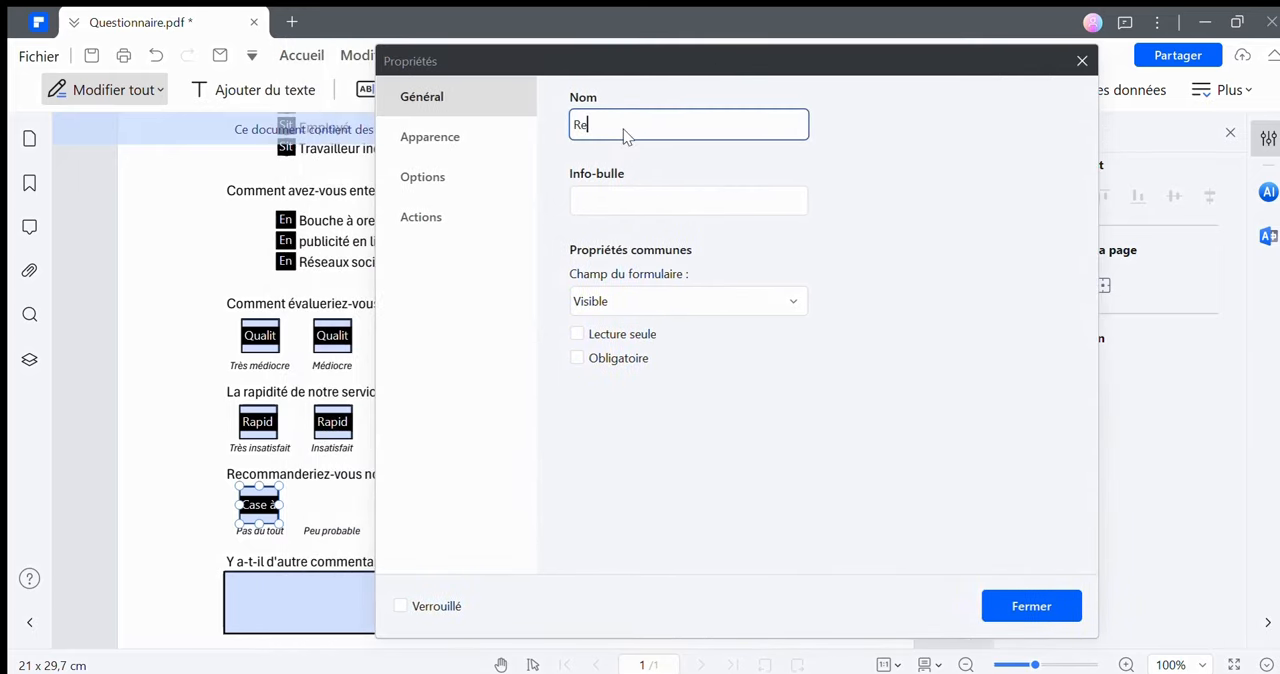
type("commandation")
Set the "Reco" checkbox's text colour to green 00B050 and its check style to Cercle
left_click(471, 135)
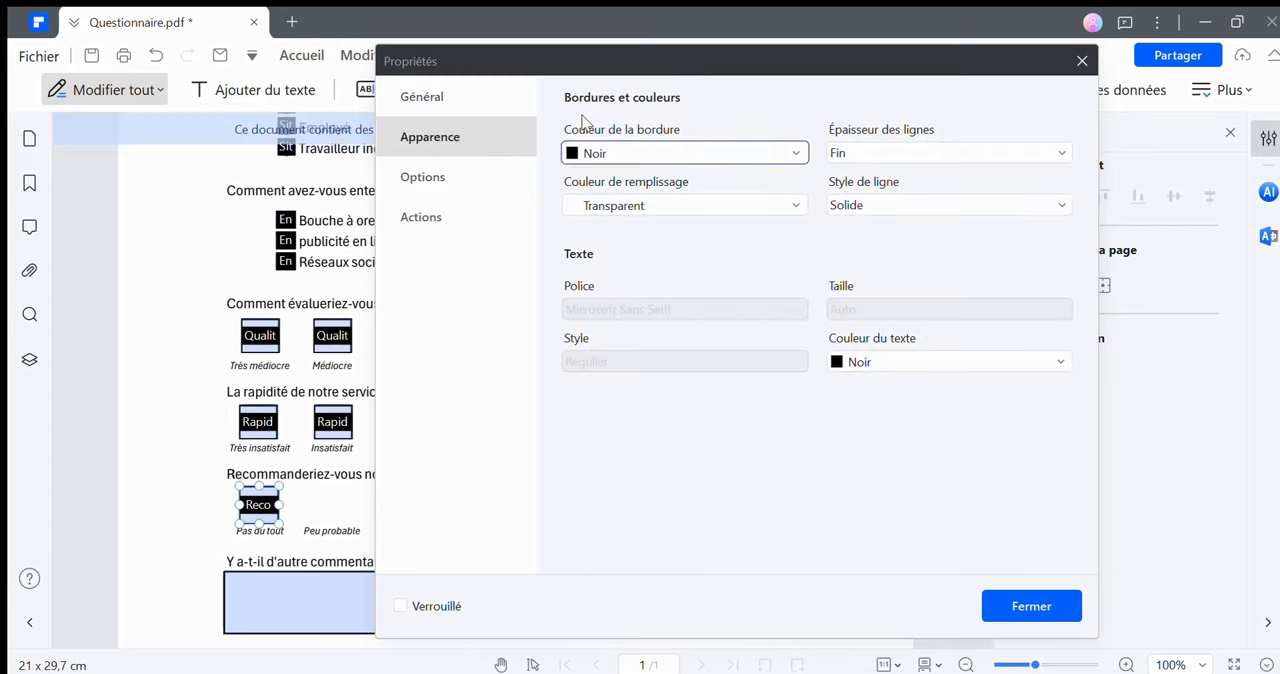
left_click(978, 370)
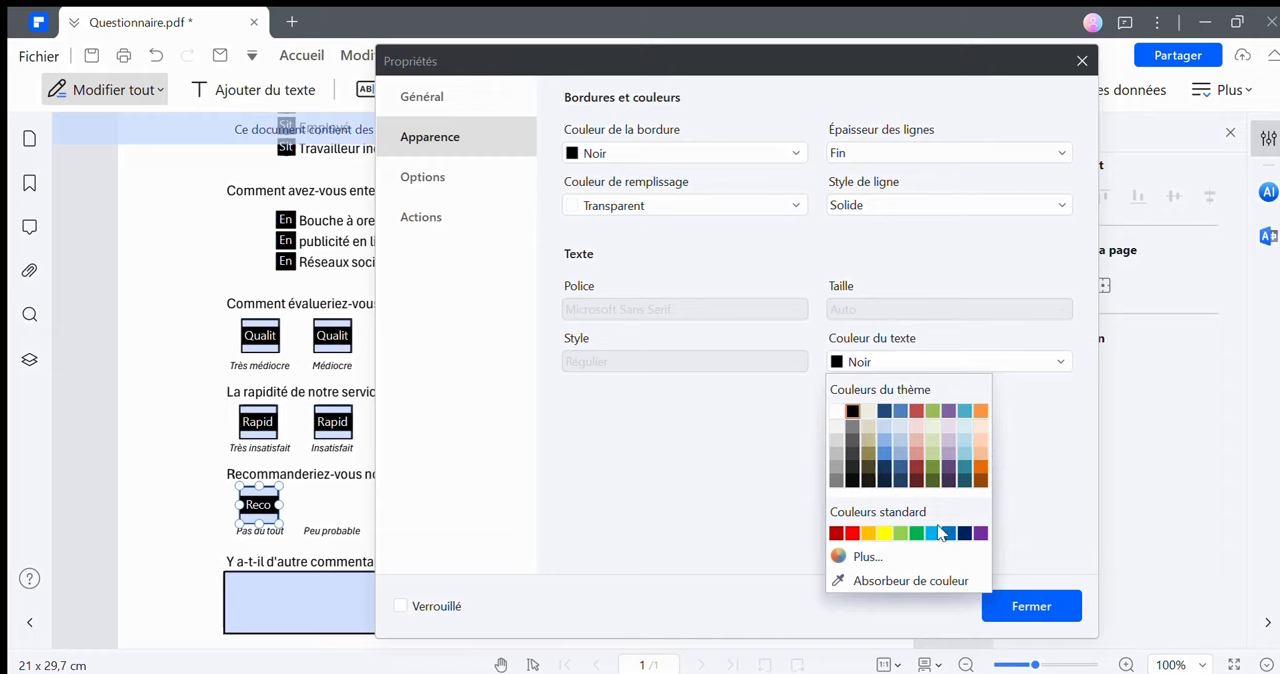
left_click(916, 533)
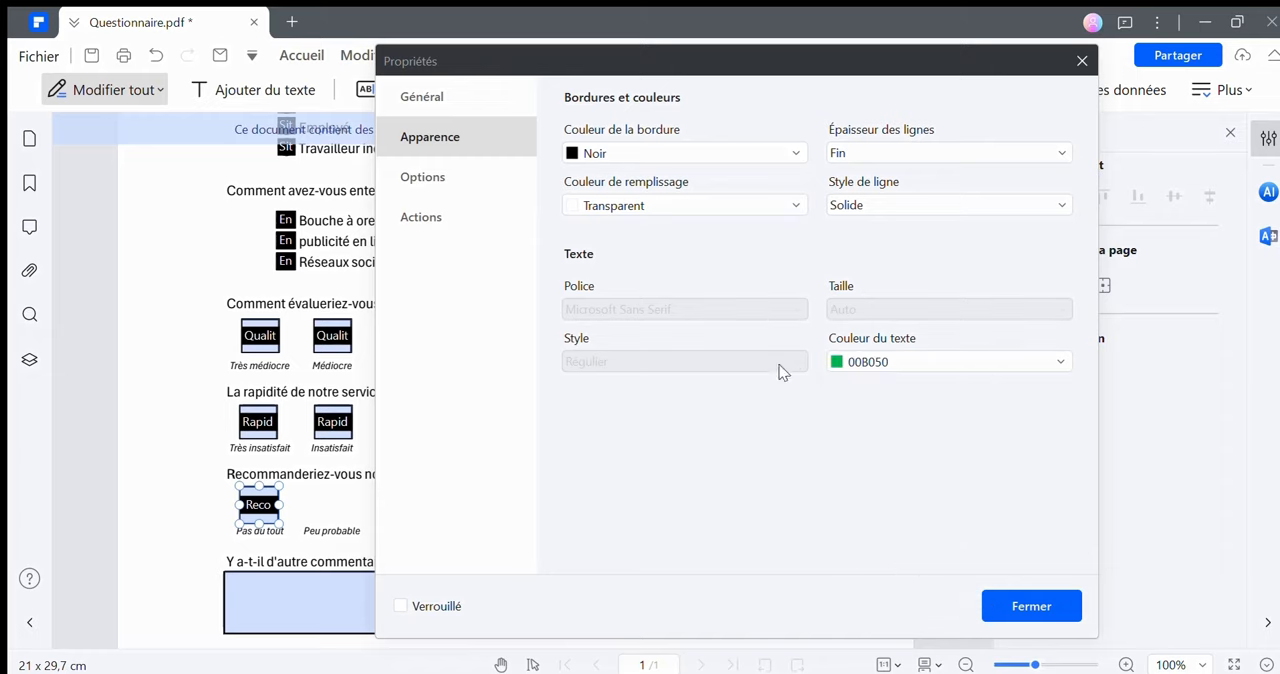
left_click(432, 180)
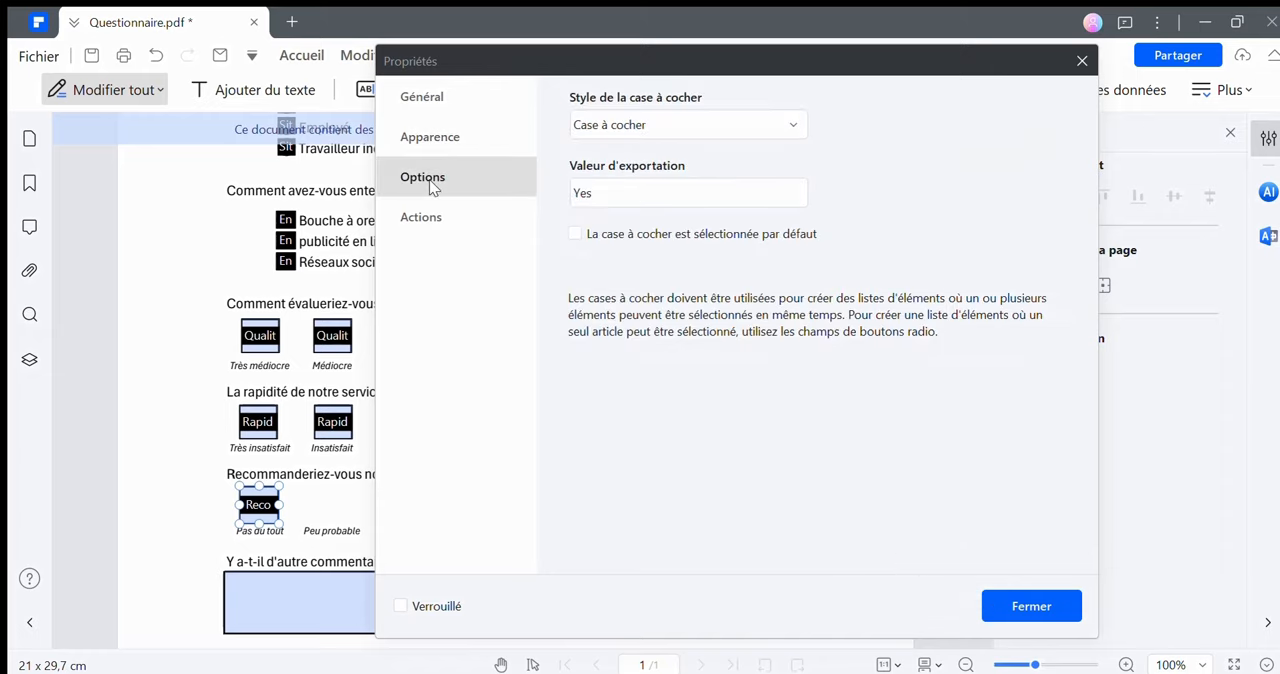
left_click(684, 126)
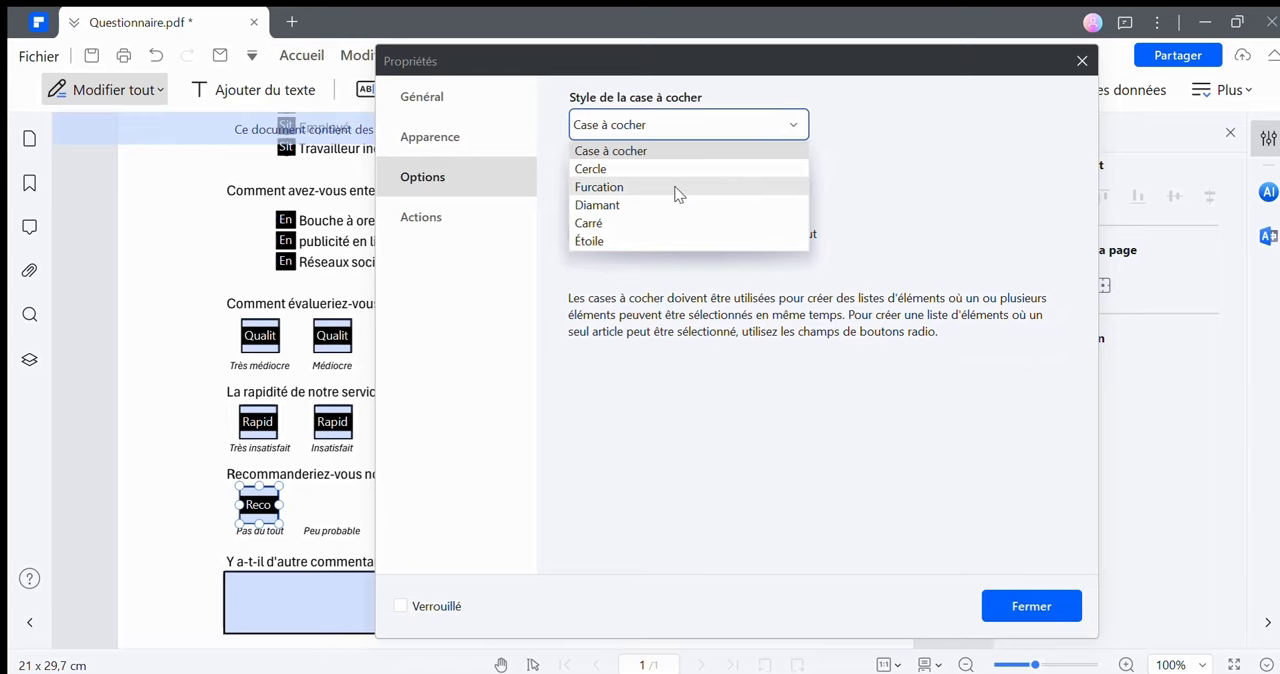
left_click(631, 171)
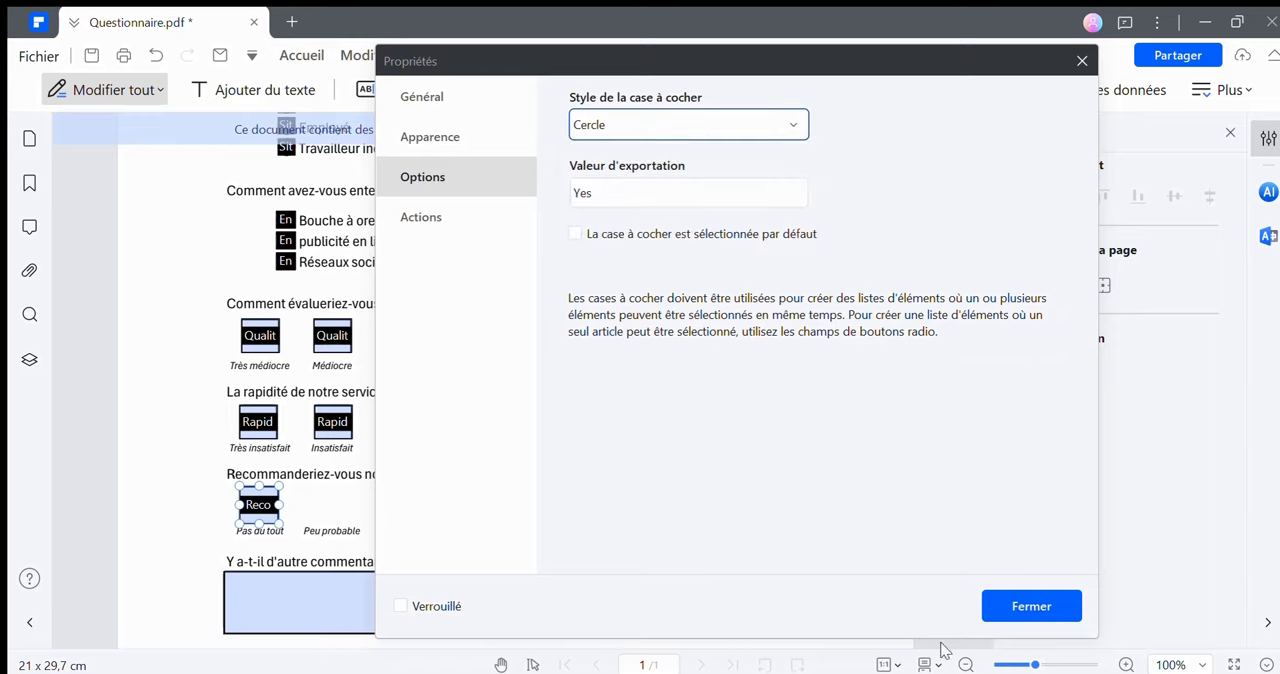
left_click(1032, 618)
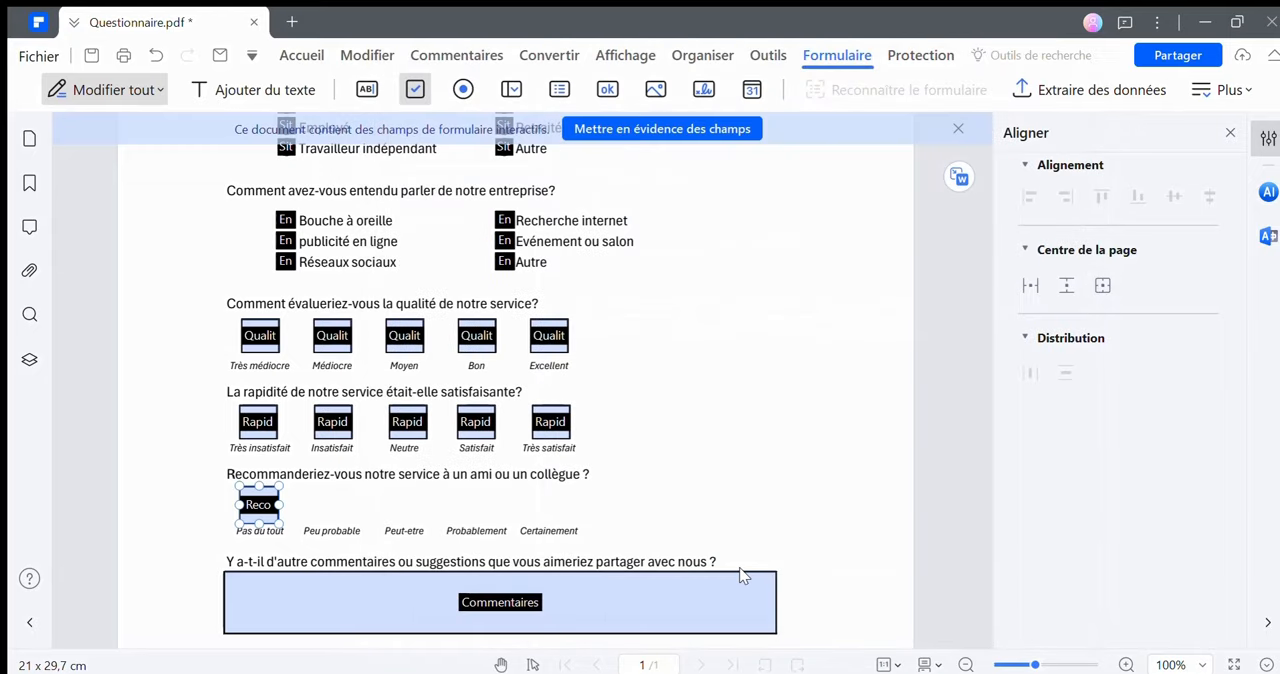
Start creating multiple copies of the "Reco" checkbox, with 5 fields horizontally and 1 vertically
right_click(260, 506)
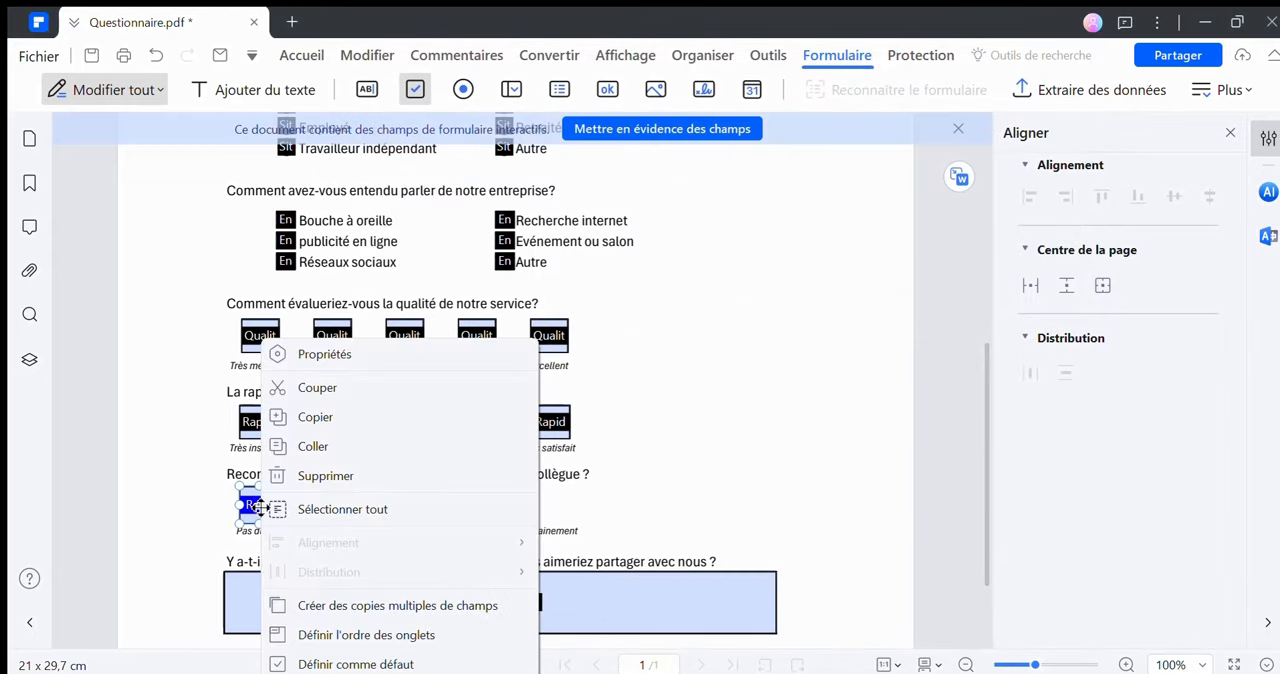
left_click(310, 607)
left_click(775, 148)
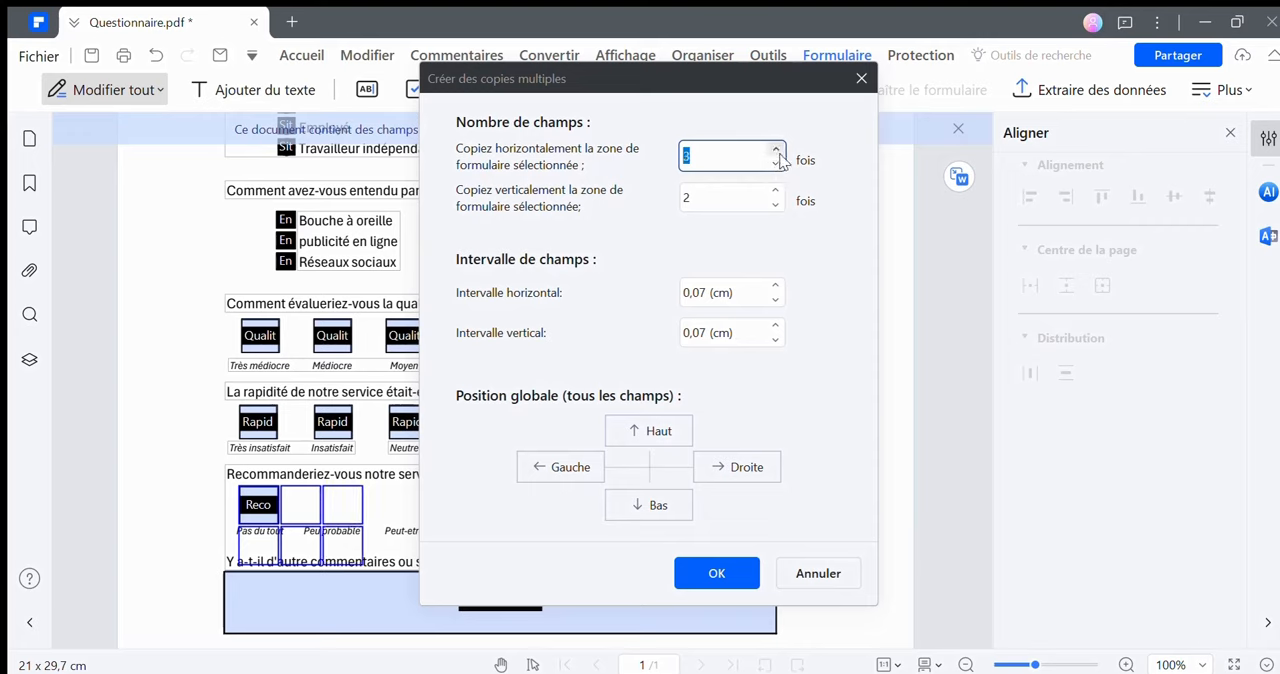
left_click(775, 148)
left_click(775, 148)
left_click(775, 204)
Set the horizontal copy interval to 0,87 cm and create the row of "Reco" checkboxes
left_click(775, 285)
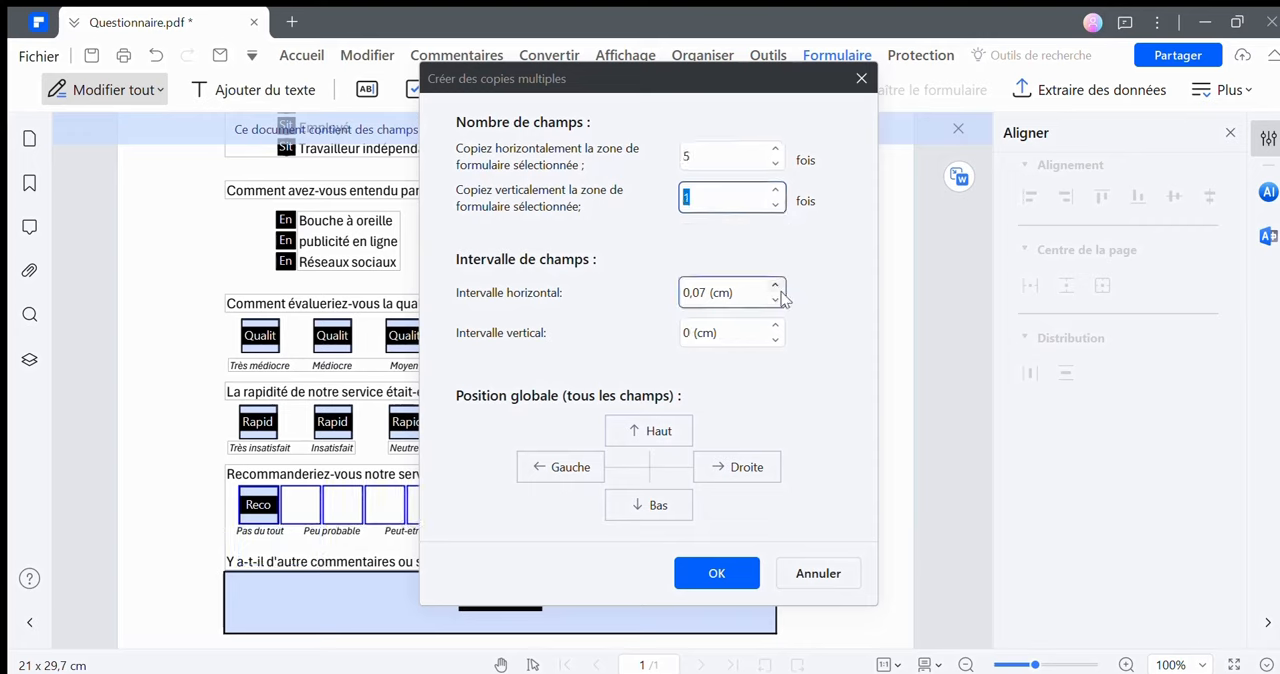
left_click(775, 285)
left_click(776, 285)
left_click(776, 285)
left_click(776, 285)
left_click(776, 285)
left_click(776, 285)
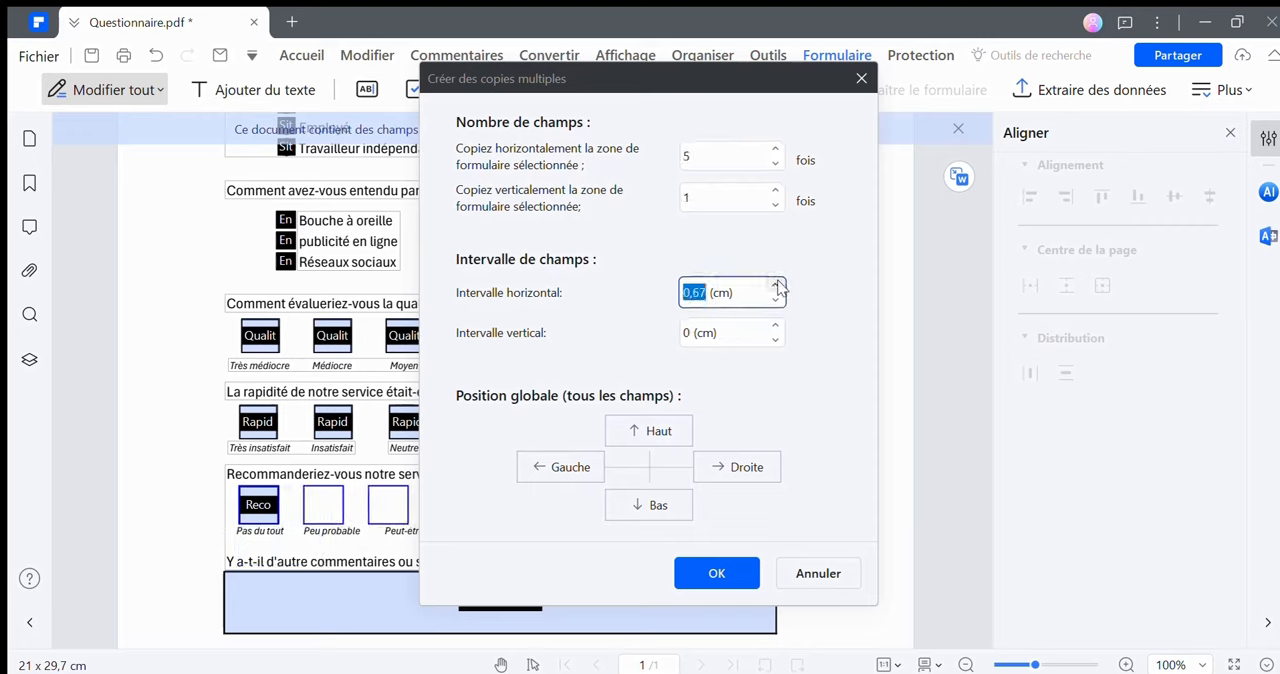
left_click(776, 285)
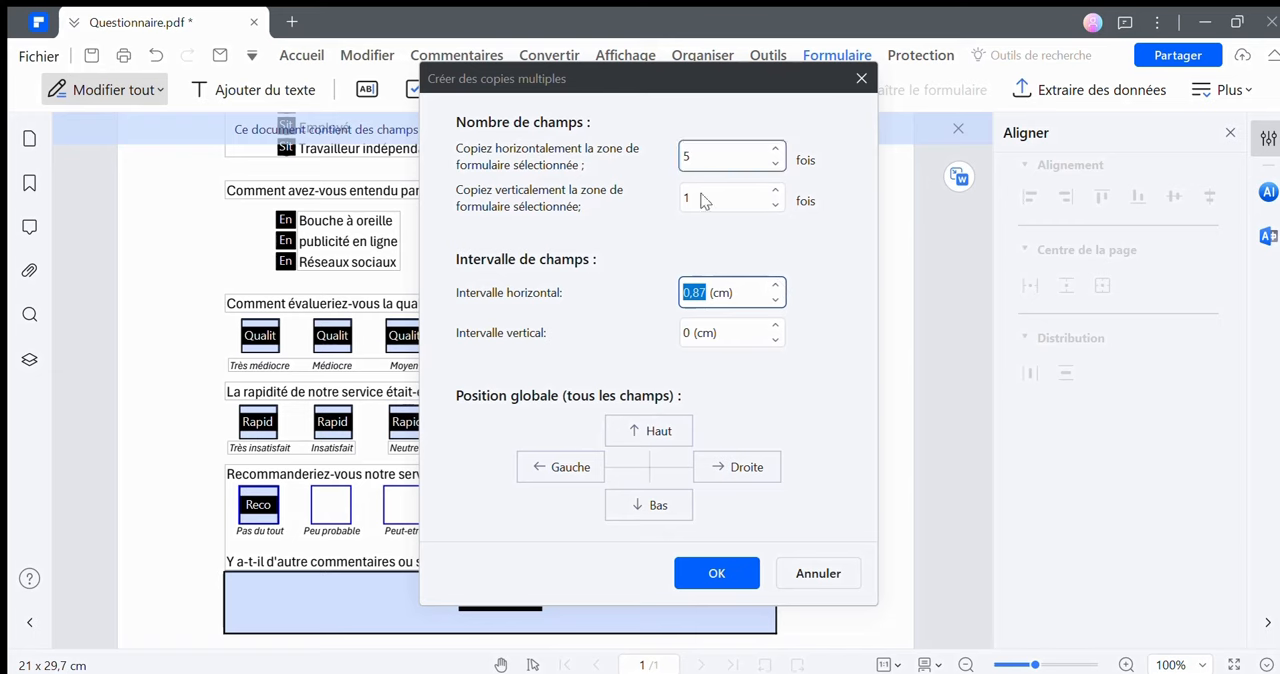
left_click_drag(690, 88, 976, 108)
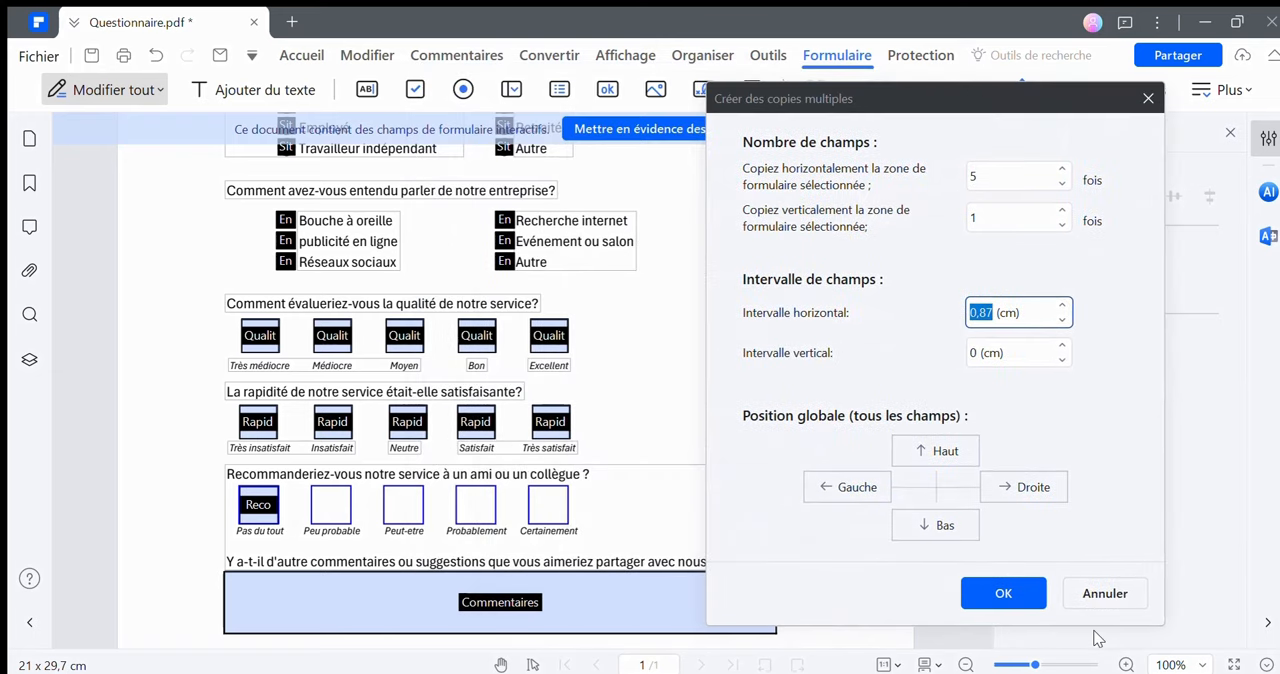
left_click(1028, 605)
Enable the Multi-ligne option for the "Commentaires" text field
left_click(414, 603)
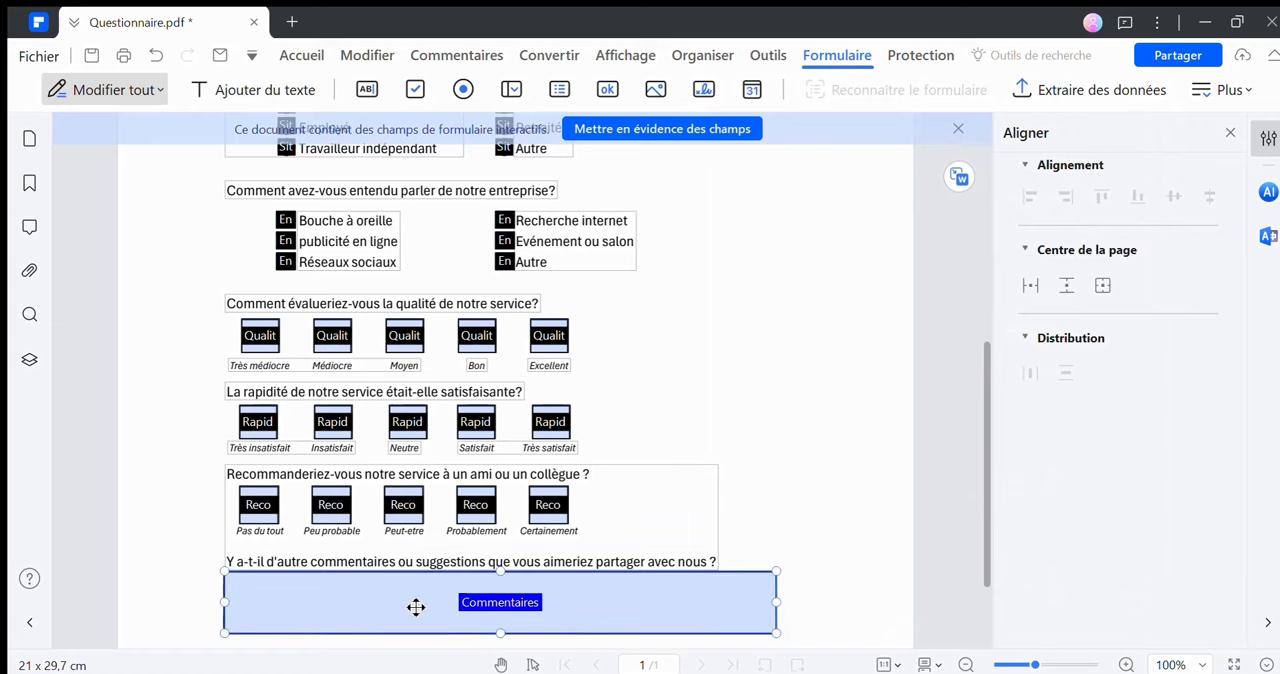
double_click(416, 603)
left_click(553, 120)
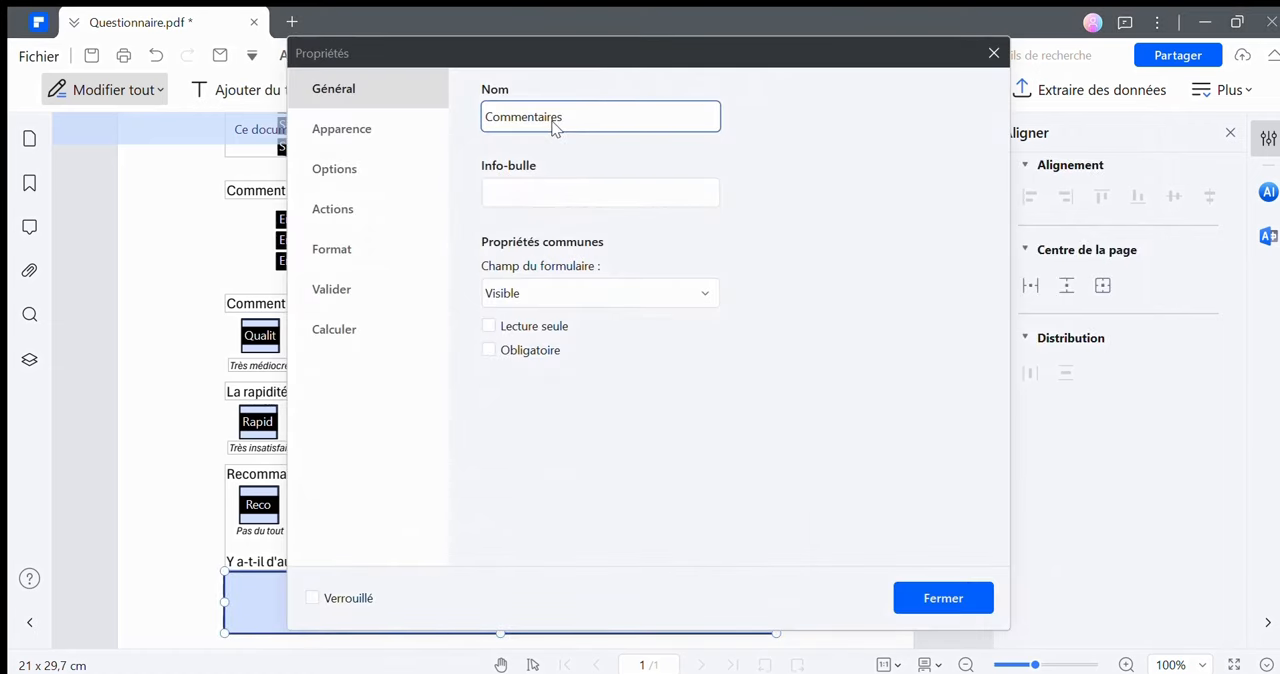
left_click(426, 174)
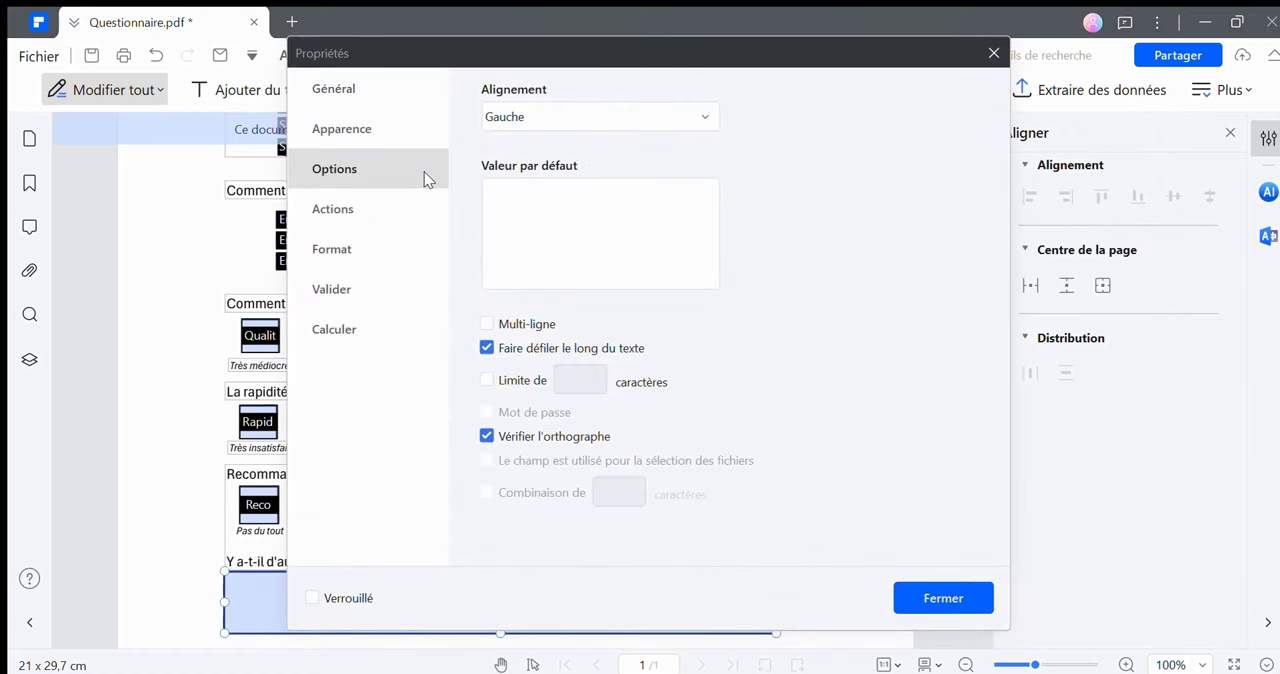
left_click(519, 330)
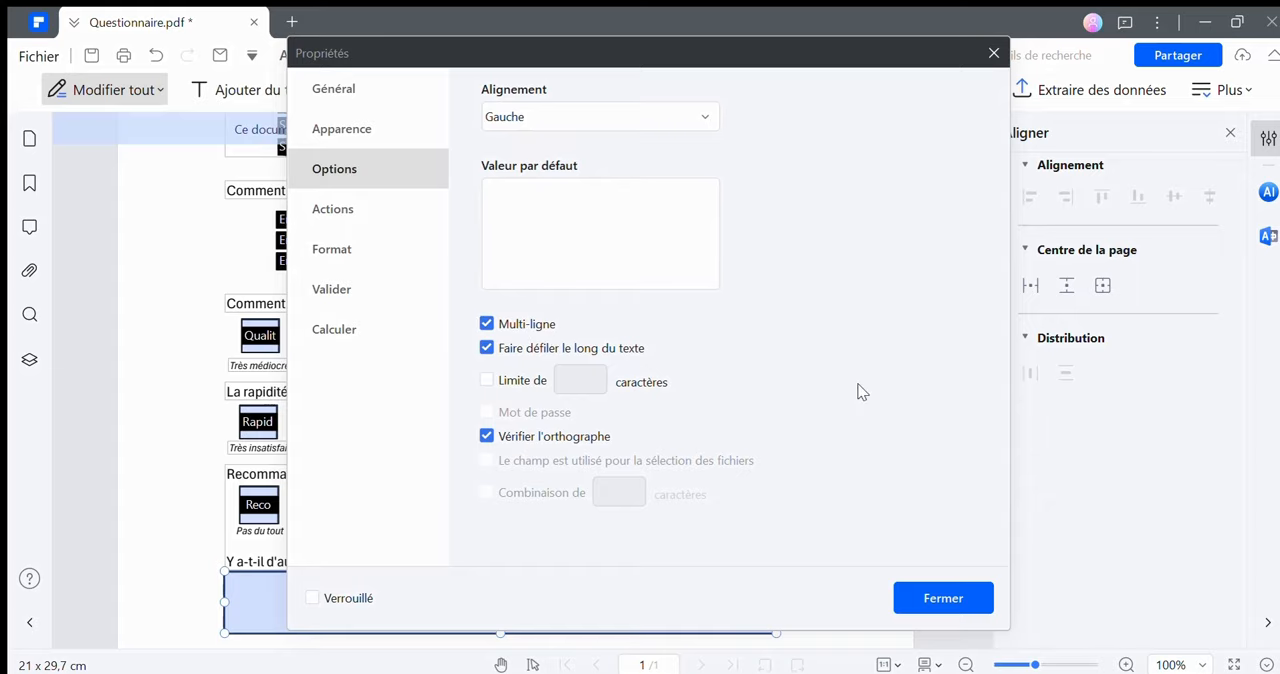
left_click(941, 605)
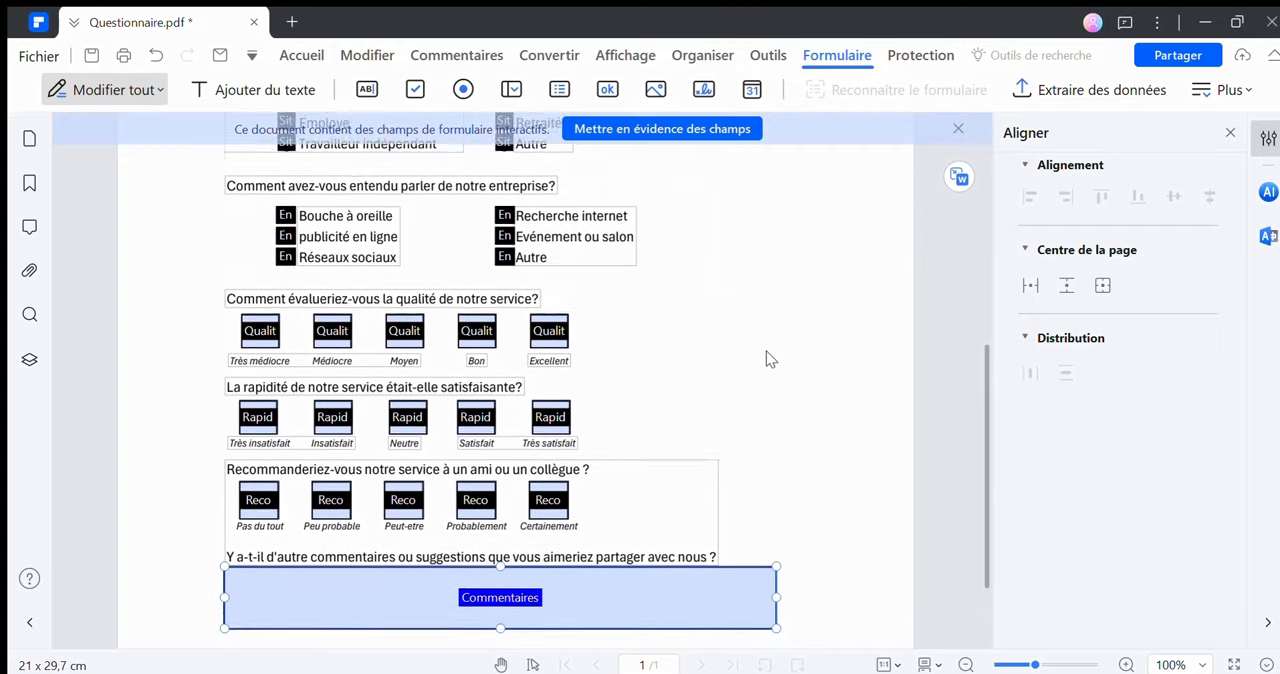
Turn off form field highlighting to review the whole questionnaire, and open its sharing options
scroll(767, 362, "up", 5)
left_click(678, 133)
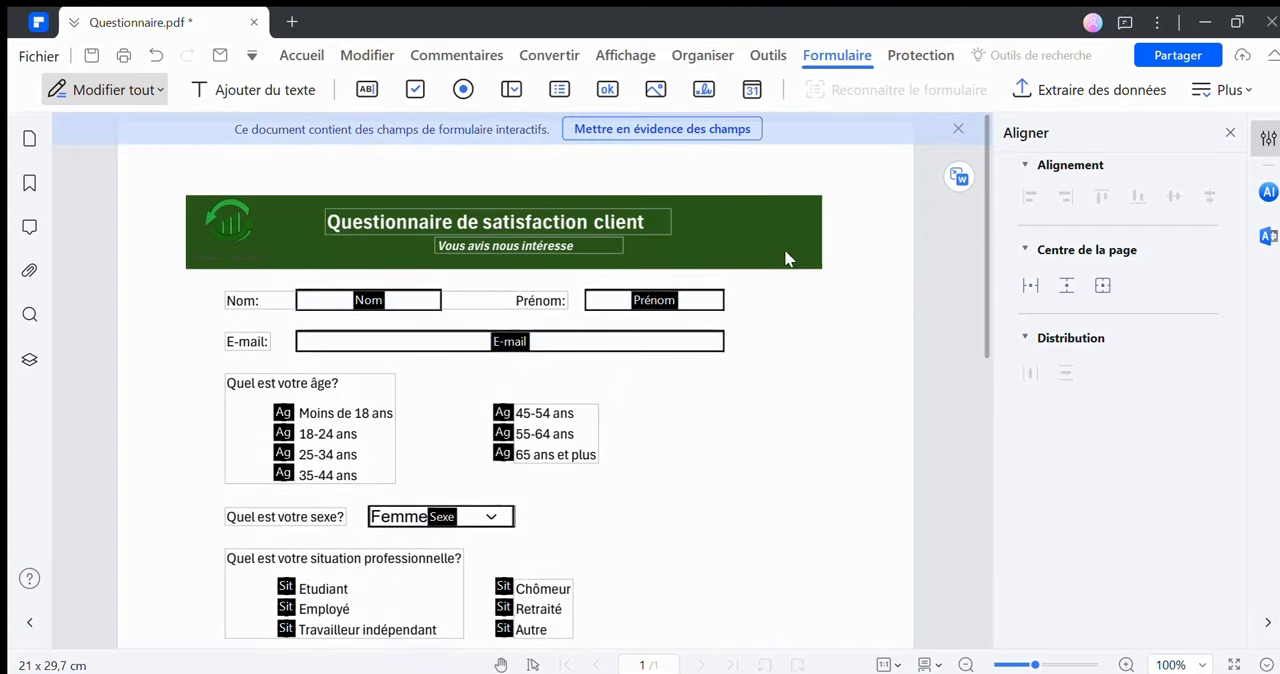
scroll(796, 345, "down", 5)
scroll(796, 345, "up", 3)
scroll(796, 343, "up", 2)
left_click(1174, 50)
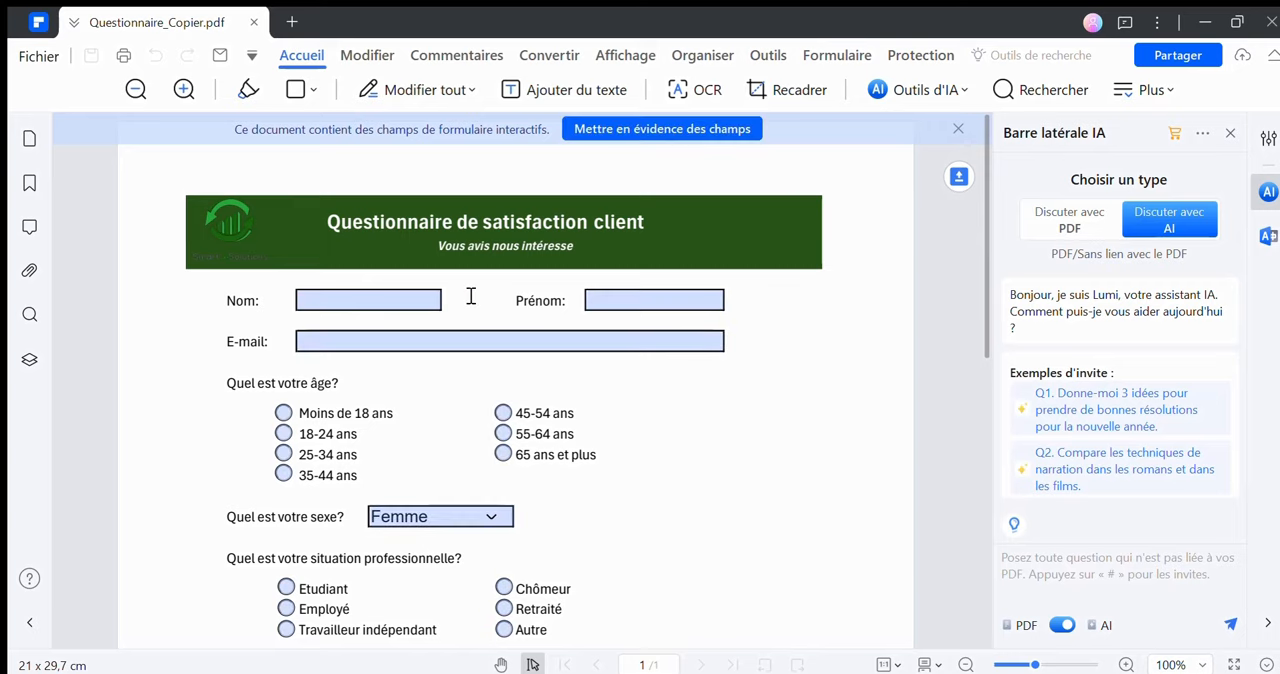
Fill in the questionnaire's Nom, Prénom and E-mail fields with the respondent's last name, first name and e-mail address
left_click(434, 300)
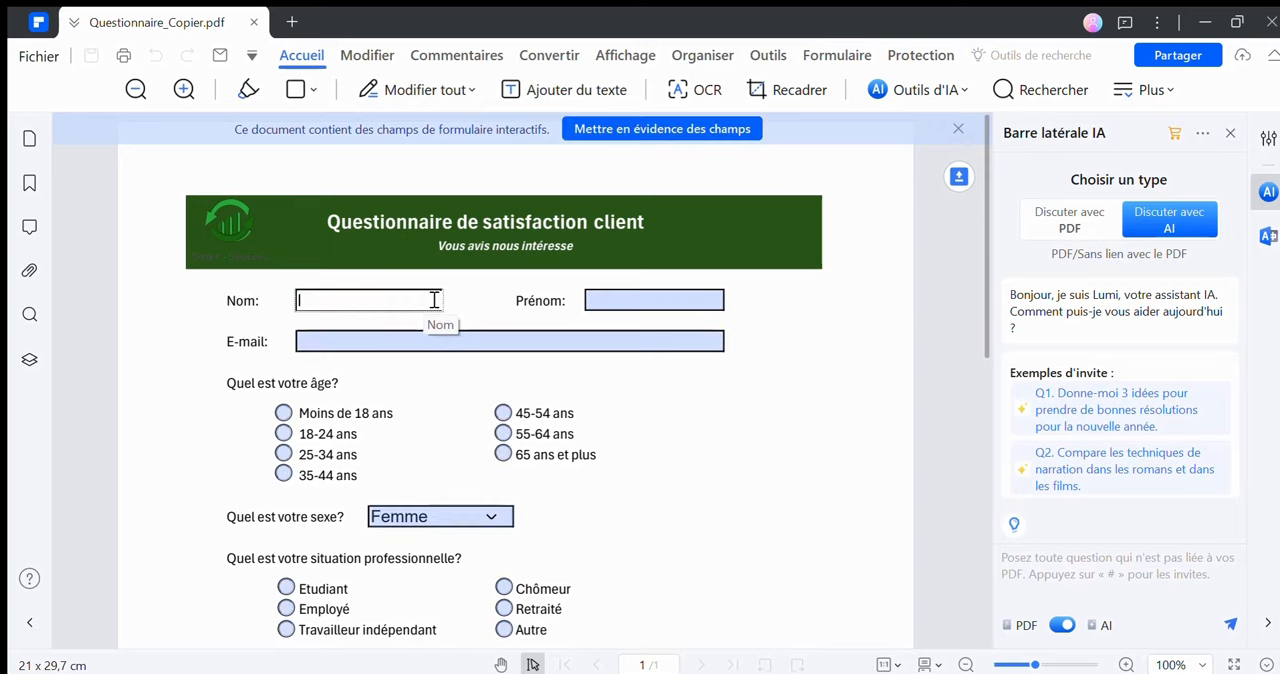
type("Ya")
left_click(610, 300)
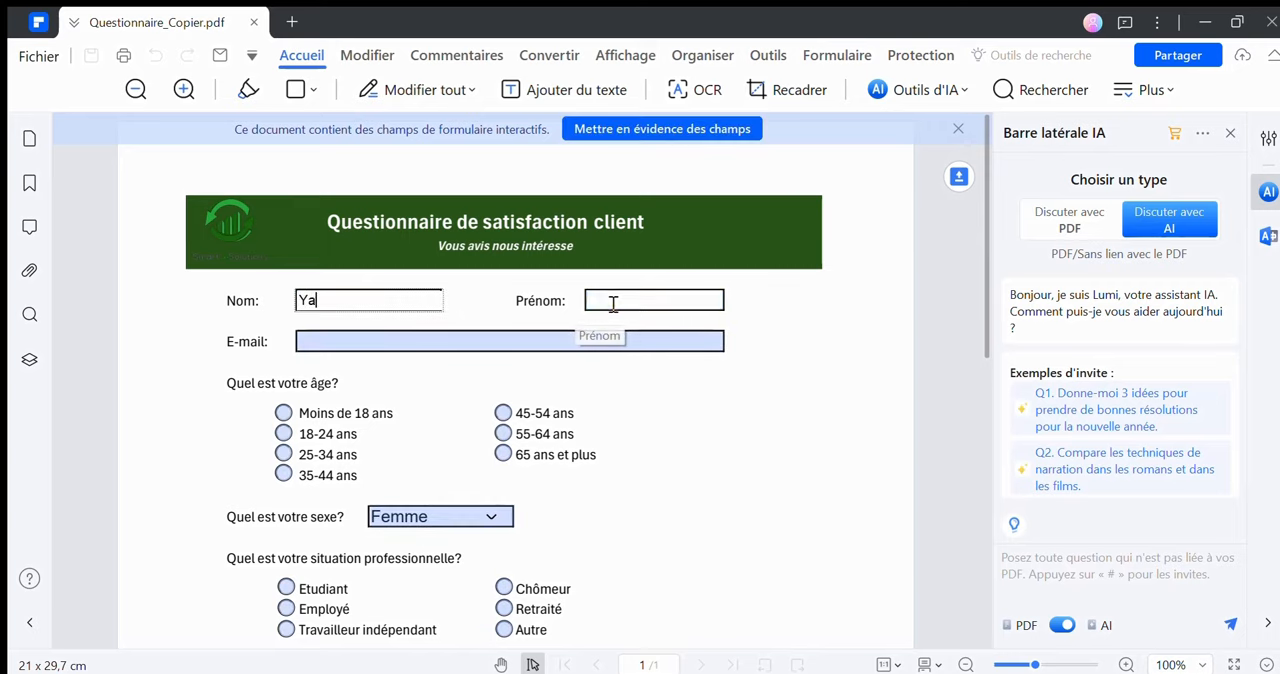
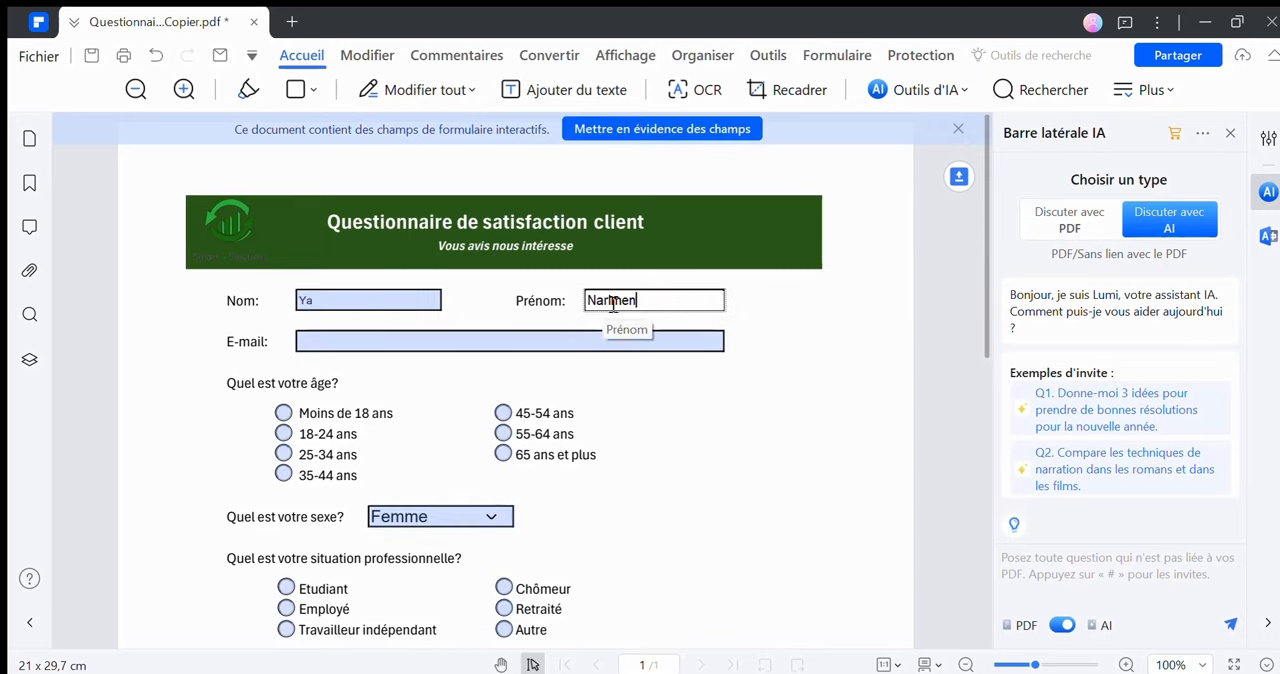
left_click(541, 334)
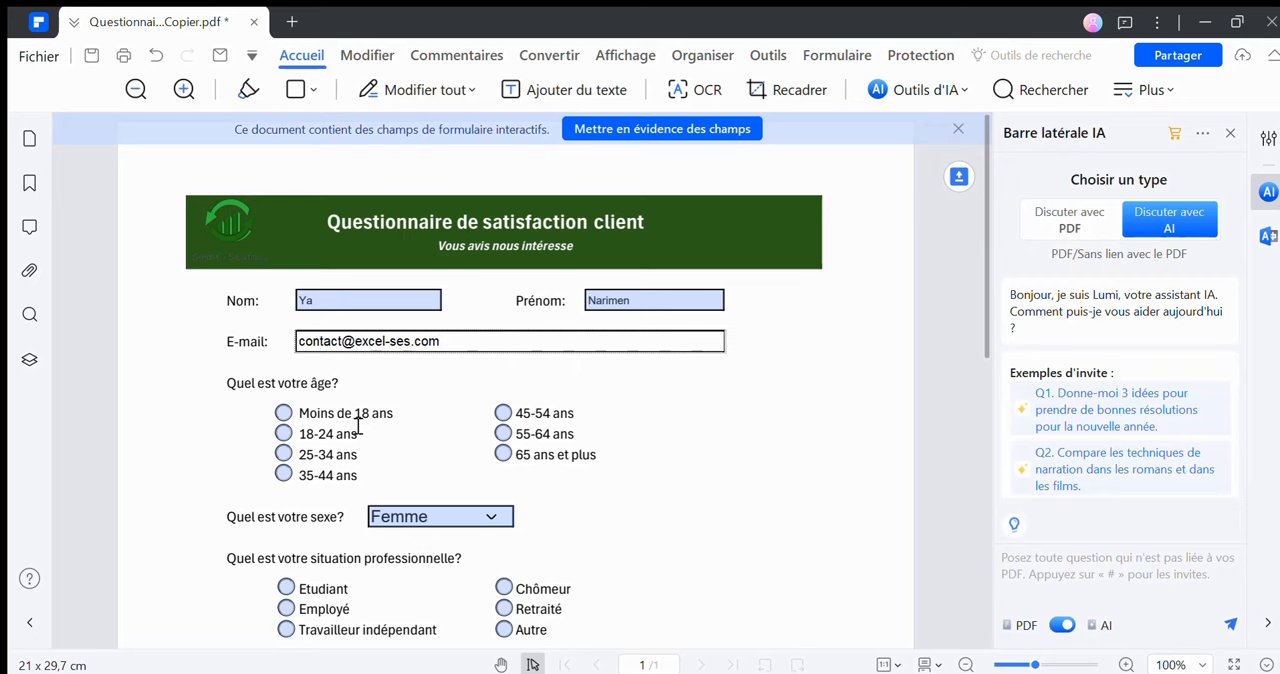
Answer the age question with "25-34 ans" and choose "Femme" for the sex question
left_click(284, 453)
left_click(490, 519)
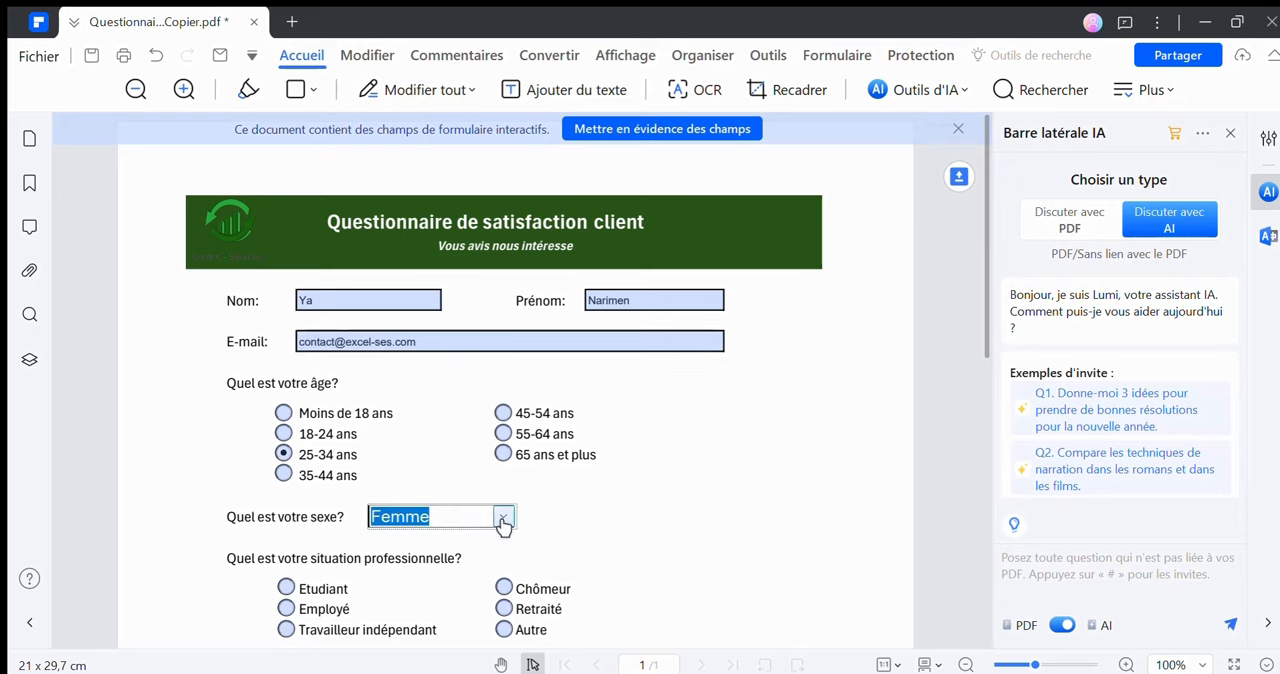
left_click(471, 576)
Select "Travailleur indépendant" as the professional situation and check Réseaux sociaux, Evénement ou salon, Recherche internet and publicité en ligne as sources
scroll(288, 463, "down", 2)
left_click(287, 466)
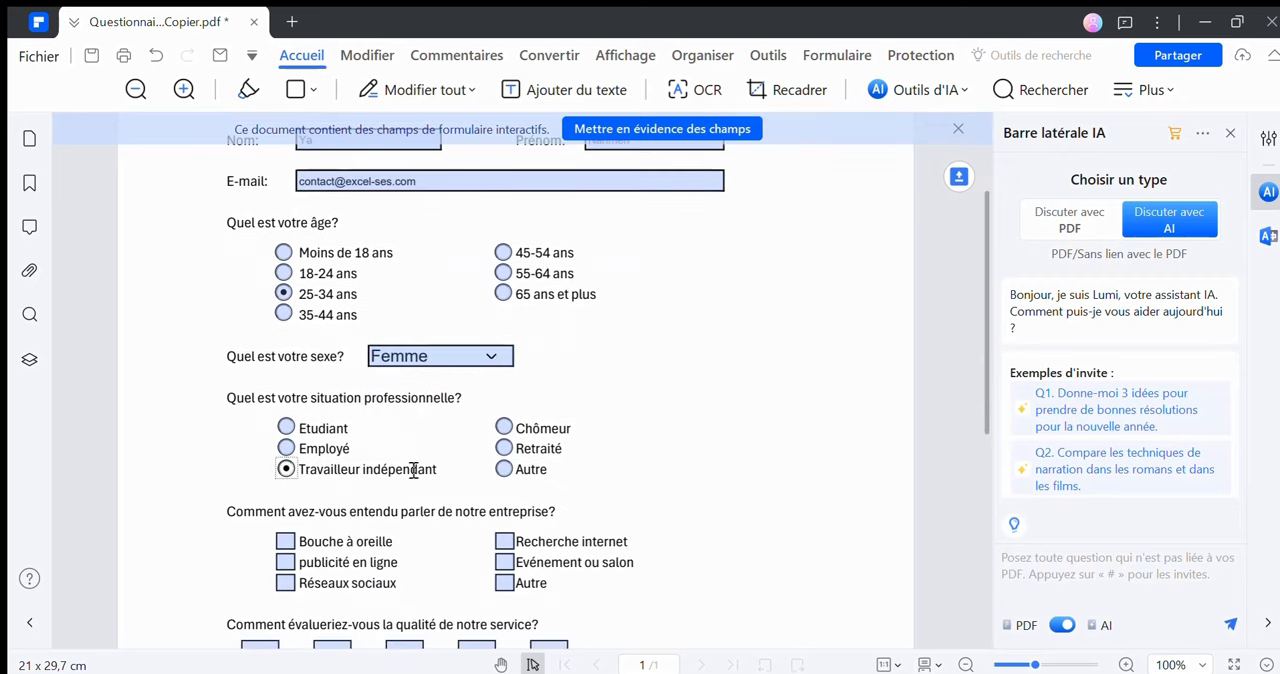
scroll(603, 515, "down", 1)
left_click(286, 502)
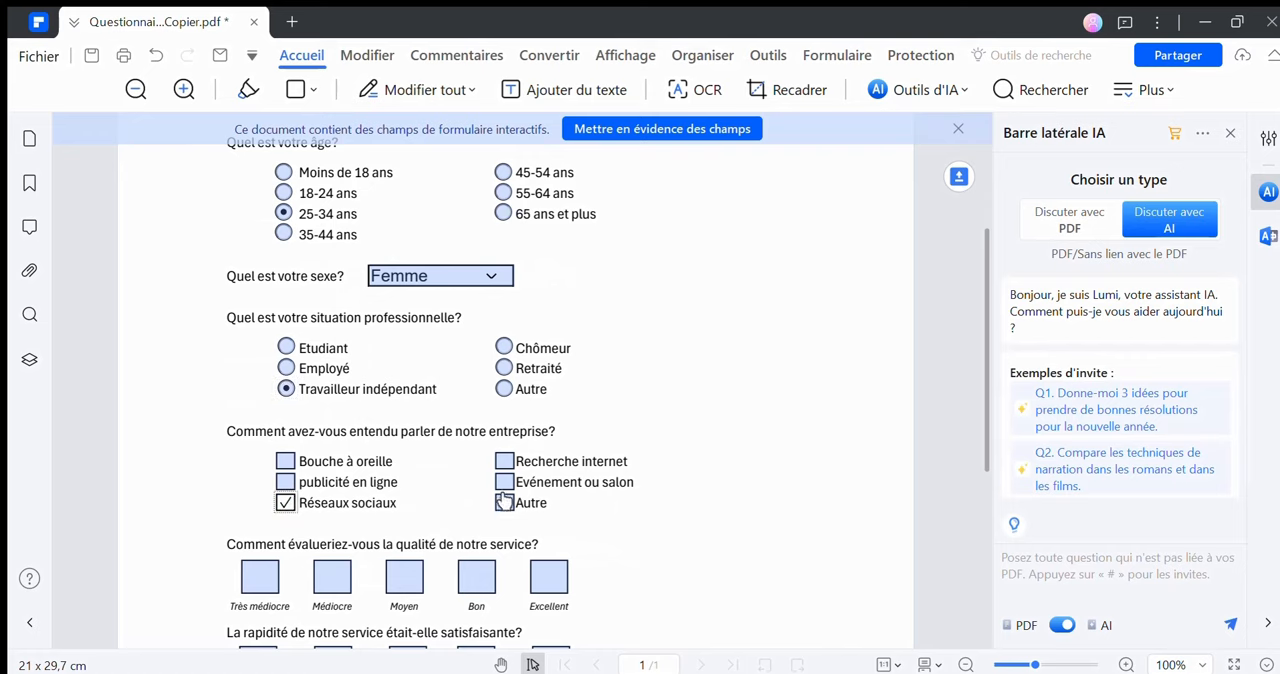
left_click(505, 482)
left_click(505, 462)
left_click(286, 482)
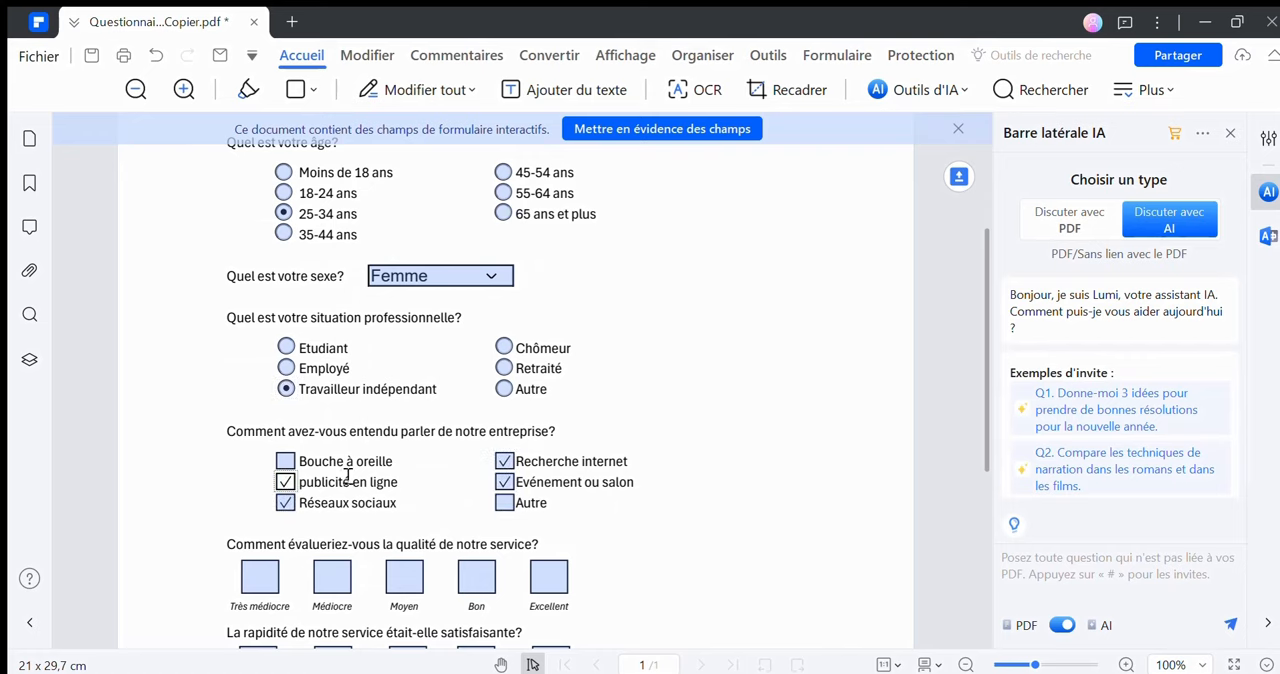
Rate the service quality with four stars, from "Très médiocre" through "Bon"
scroll(580, 545, "down", 1)
left_click(262, 498)
left_click(332, 498)
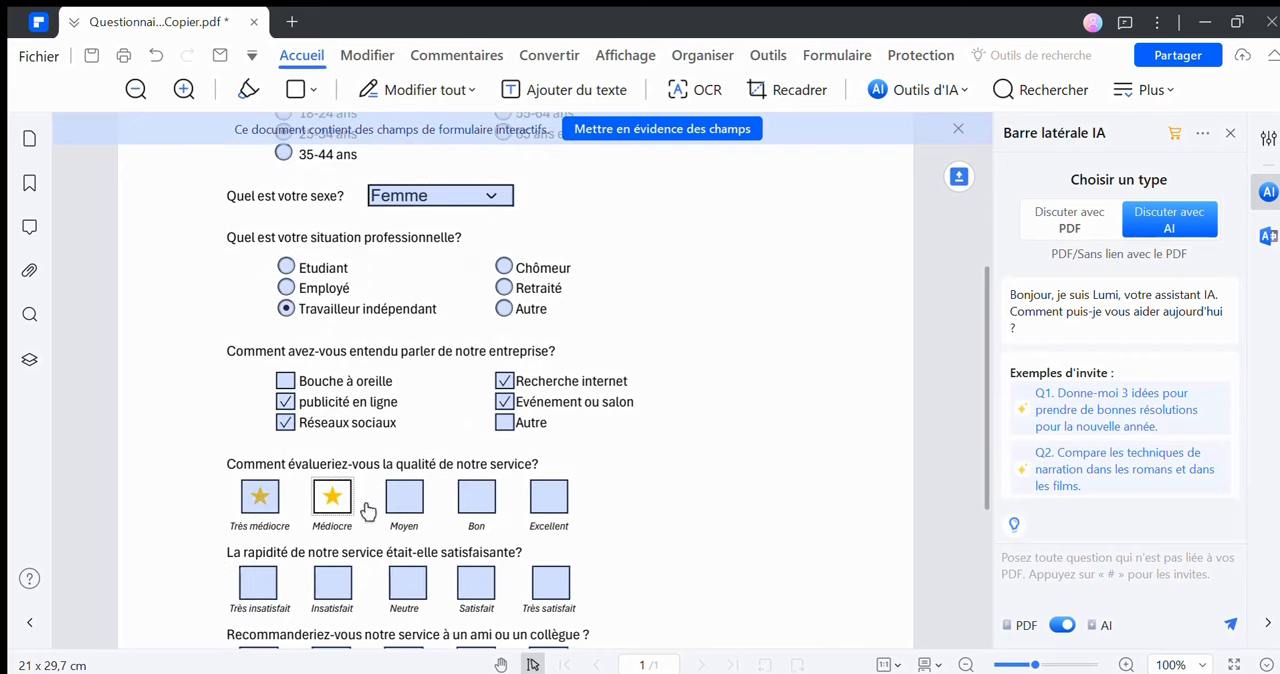
left_click(404, 498)
left_click(474, 500)
Rate the service speed with three stars, from "Très insatisfait" through "Neutre"
scroll(470, 530, "down", 1)
left_click(258, 502)
left_click(332, 502)
left_click(408, 502)
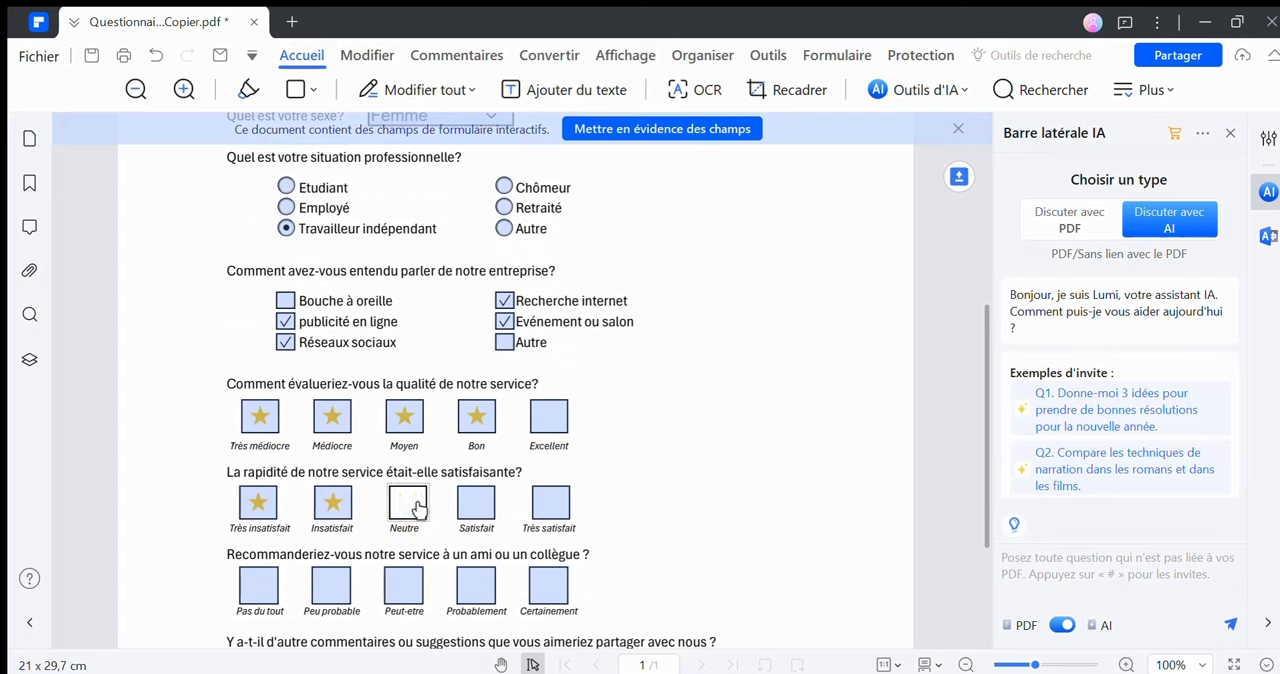
Mark all five circles of the recommendation question, from "Pas du tout" through "Certainement"
left_click(259, 586)
left_click(332, 586)
left_click(418, 588)
left_click(478, 588)
scroll(626, 457, "down", 3)
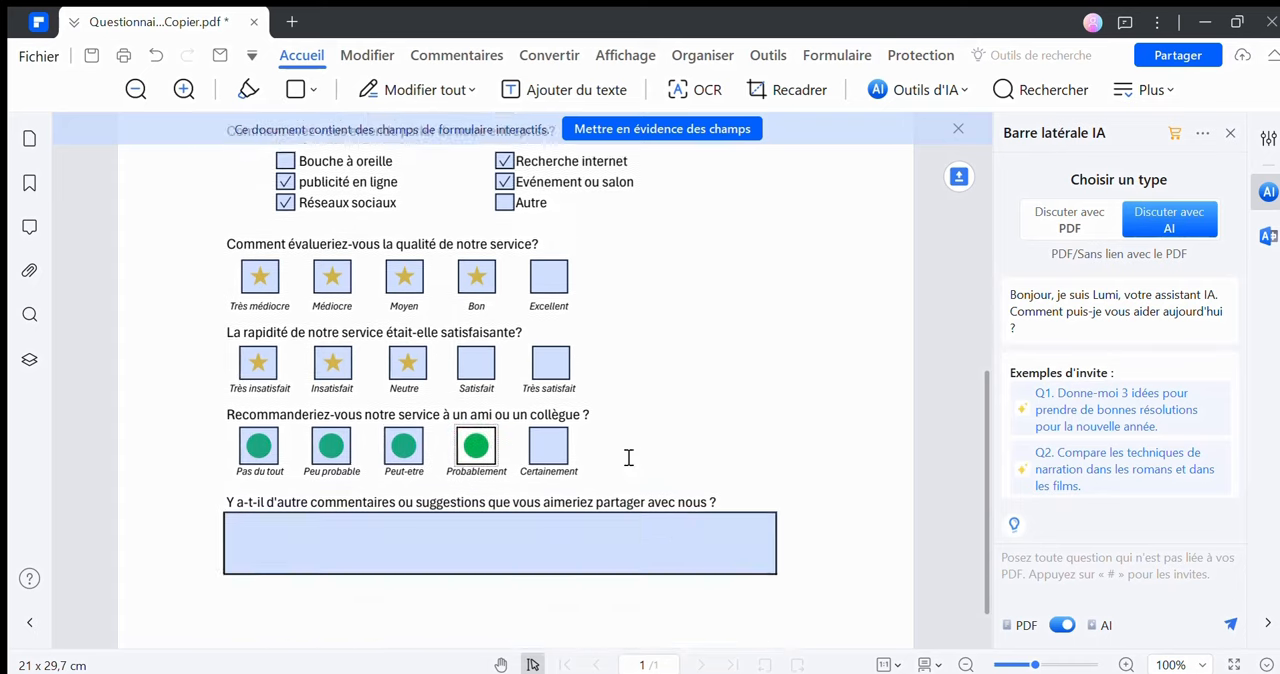
left_click(549, 377)
Enter "Commentaires", "et" and "Suggestions" on separate lines in the comments field, and review the completed questionnaire
left_click(353, 448)
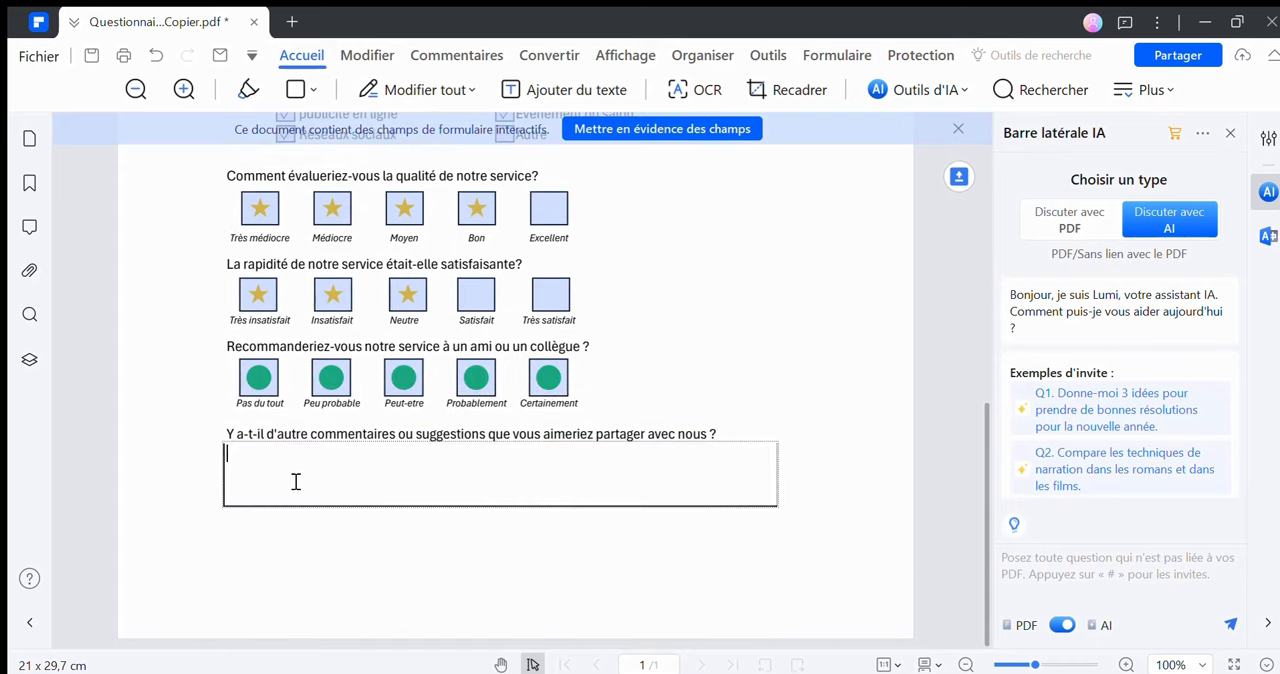
type("Commentaires")
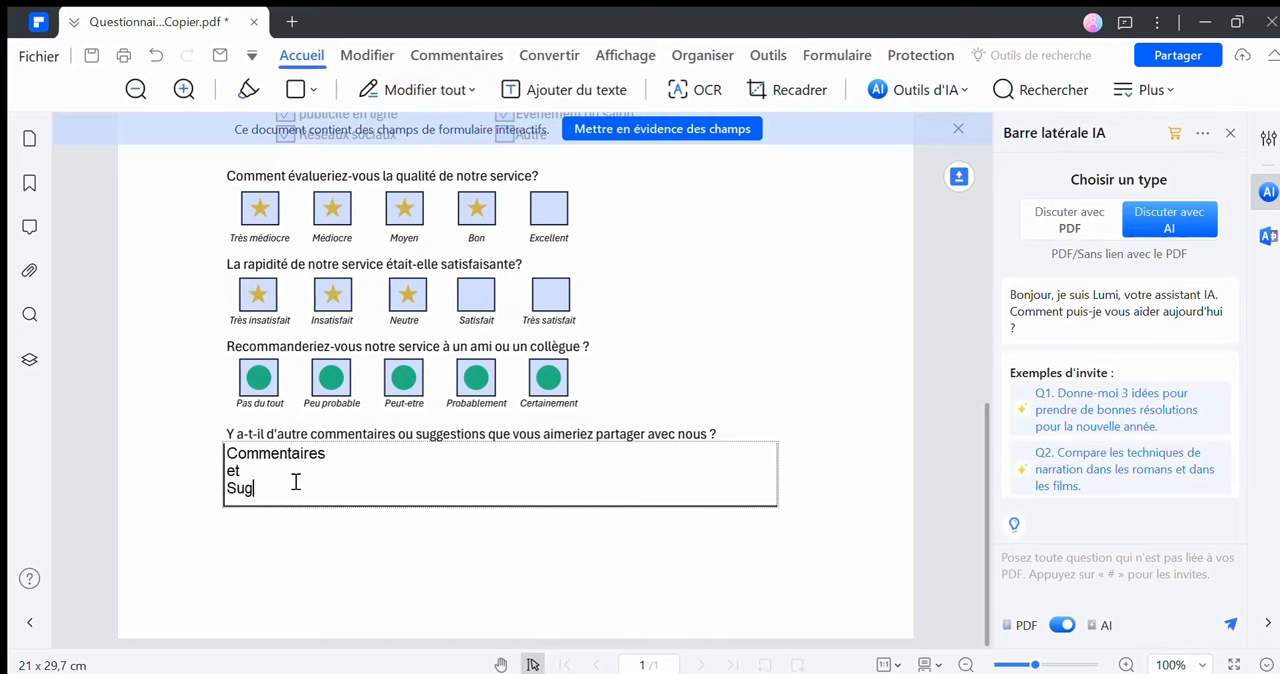
key("Return")
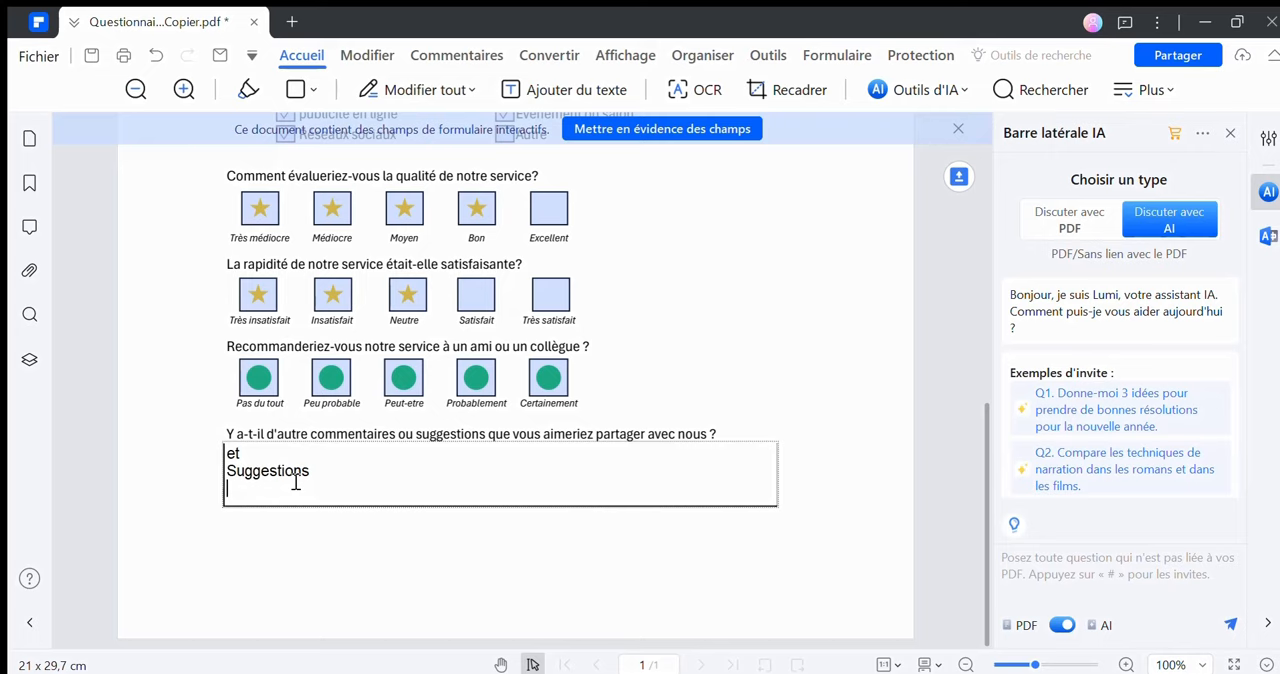
scroll(240, 629, "up", 6)
scroll(486, 280, "down", 1)
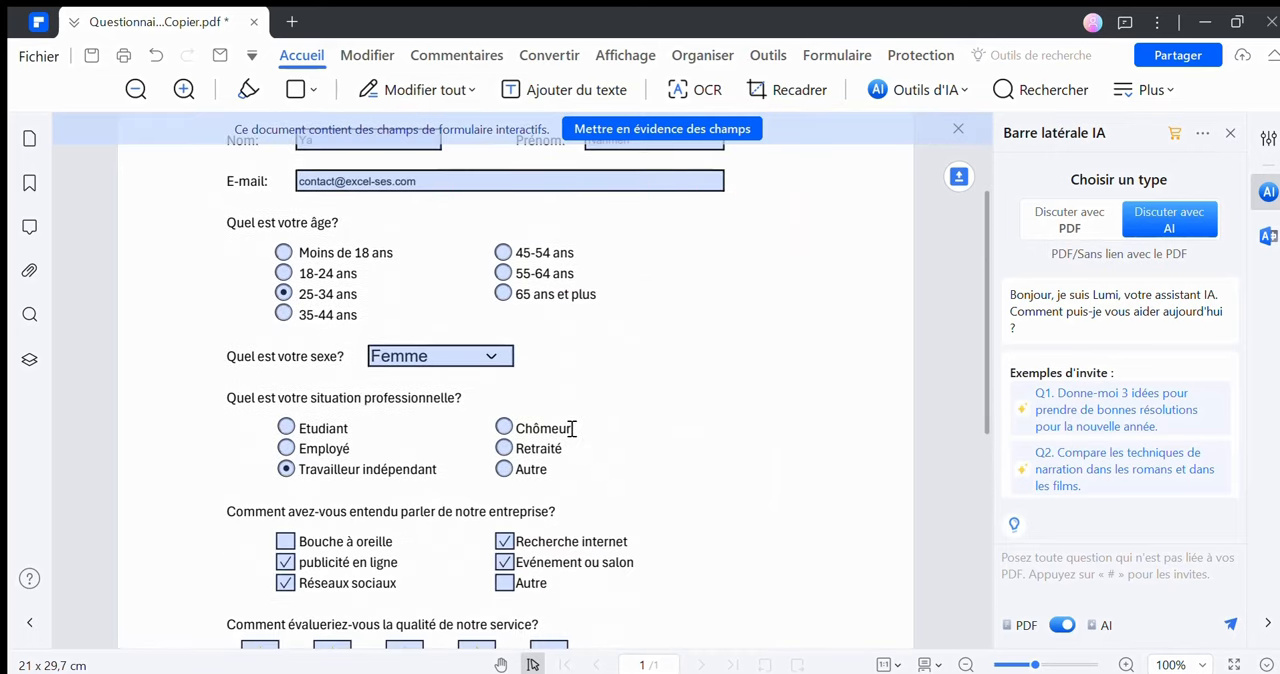
scroll(572, 428, "down", 5)
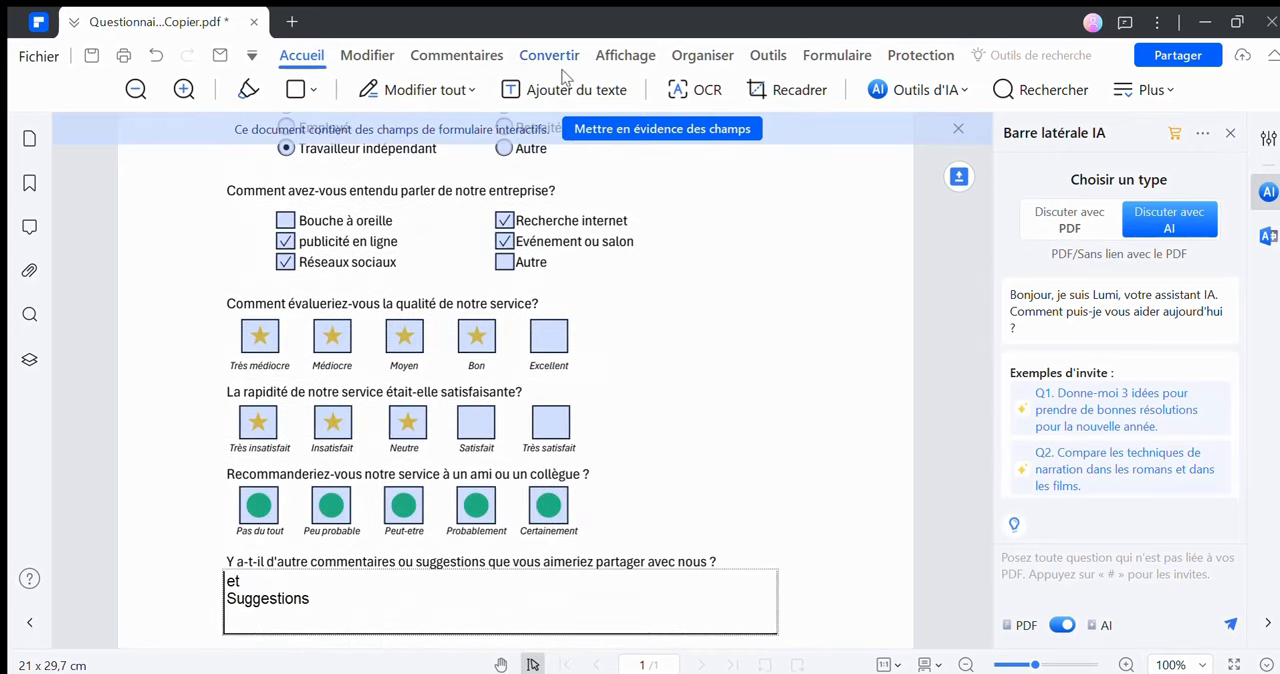